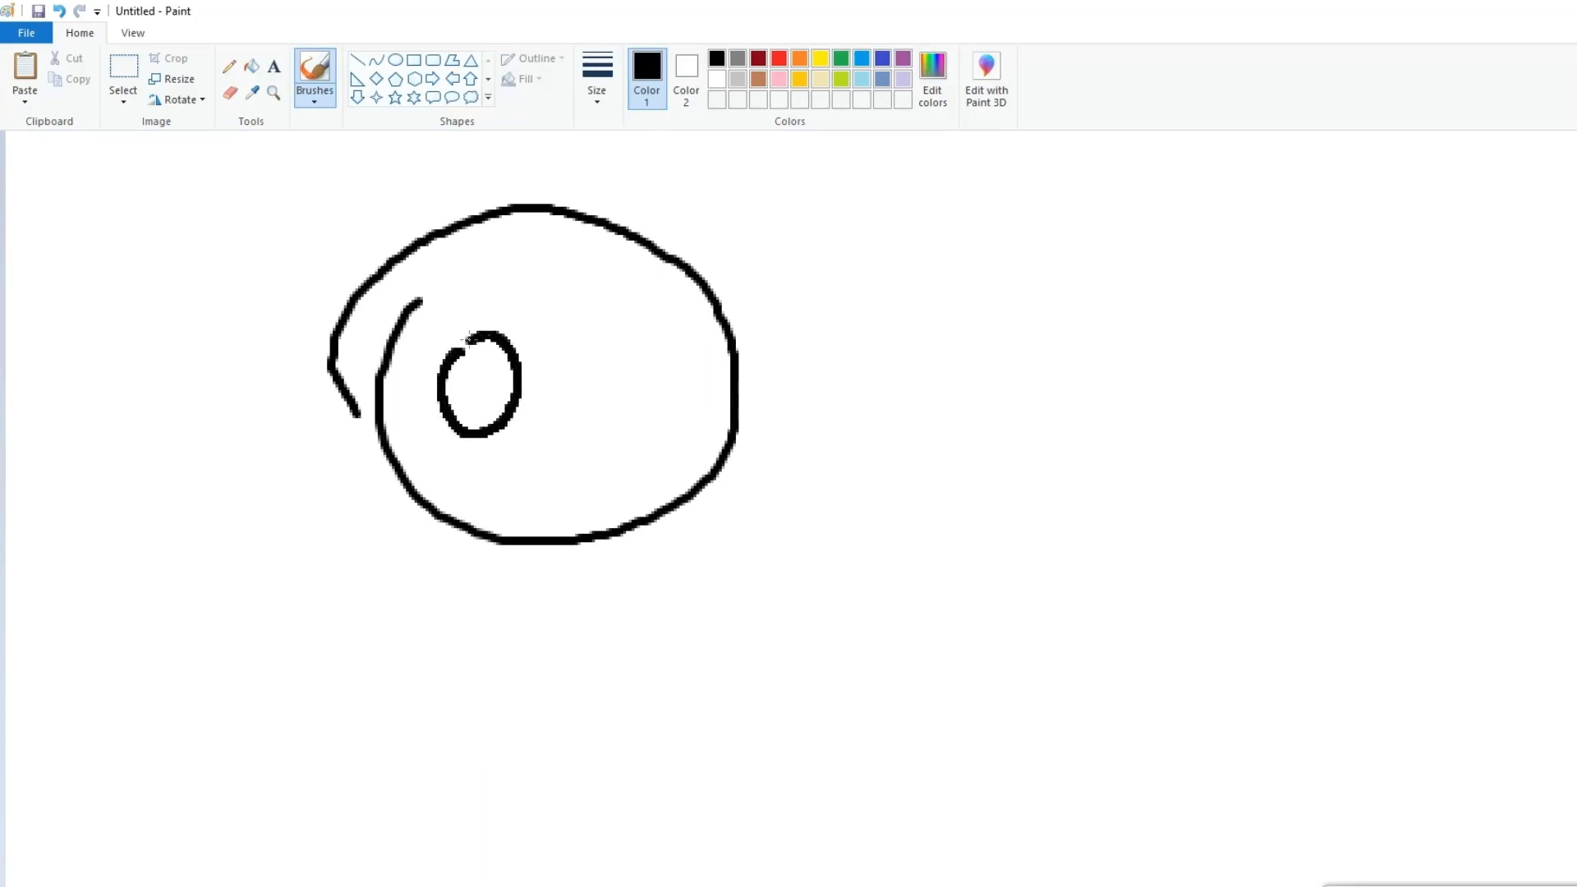
Draw the face's second oval eye, a curved smile and X-shaped pupils in both eyes in black brush strokes
mouse_move(638, 344)
left_mouse_down()
mouse_move(613, 408)
mouse_move(657, 432)
mouse_move(683, 379)
mouse_move(626, 359)
left_mouse_up()
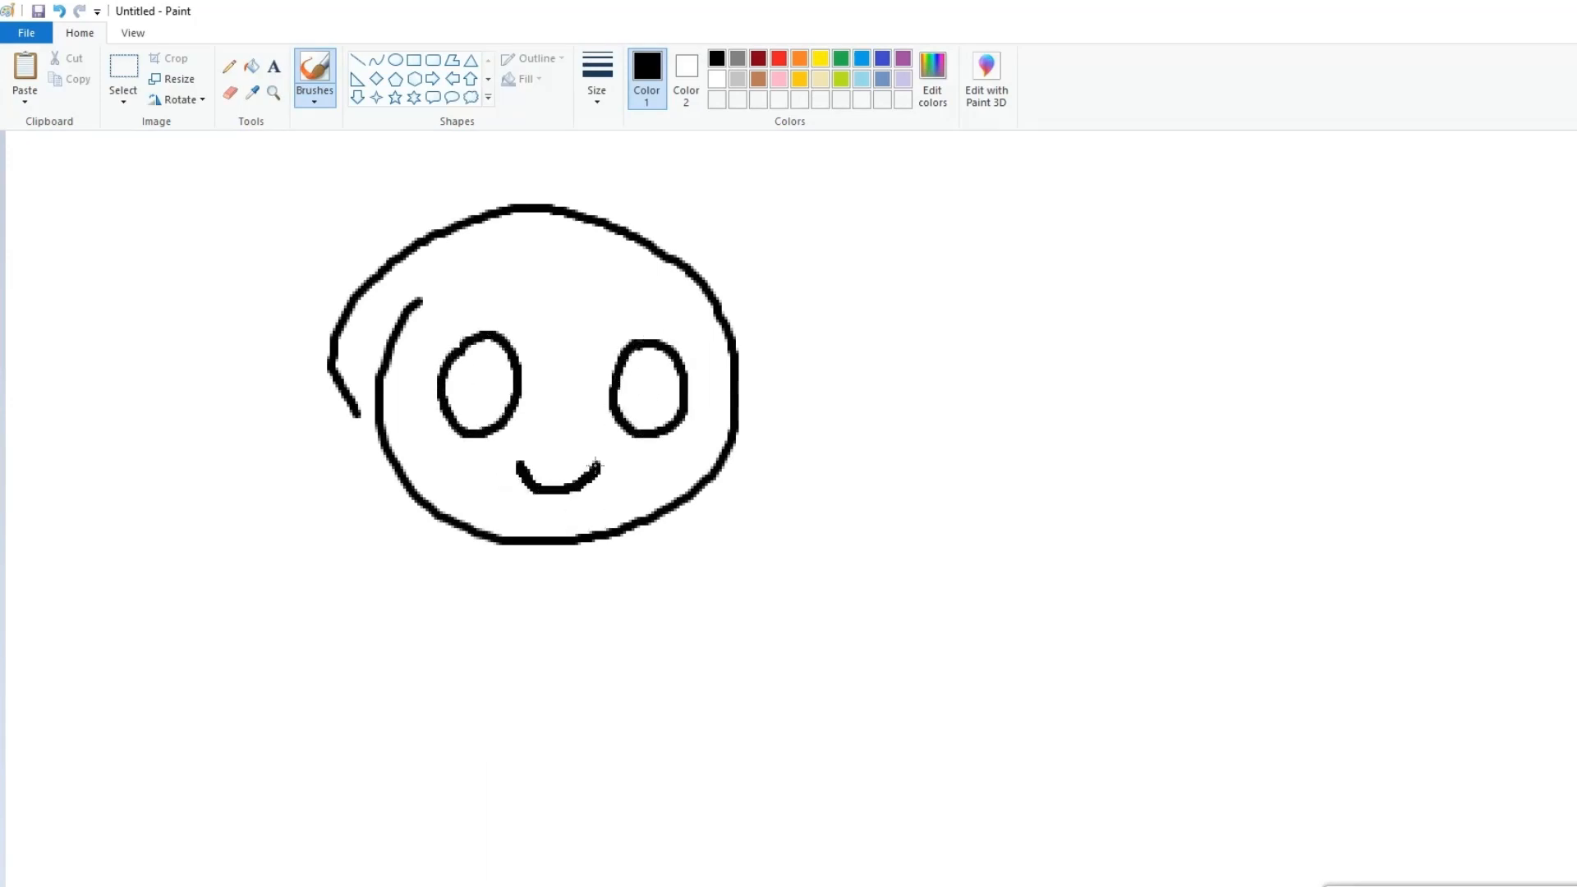
left_click_drag(596, 464, 602, 458)
mouse_move(466, 351)
left_mouse_down()
mouse_move(488, 402)
mouse_move(456, 402)
left_mouse_up()
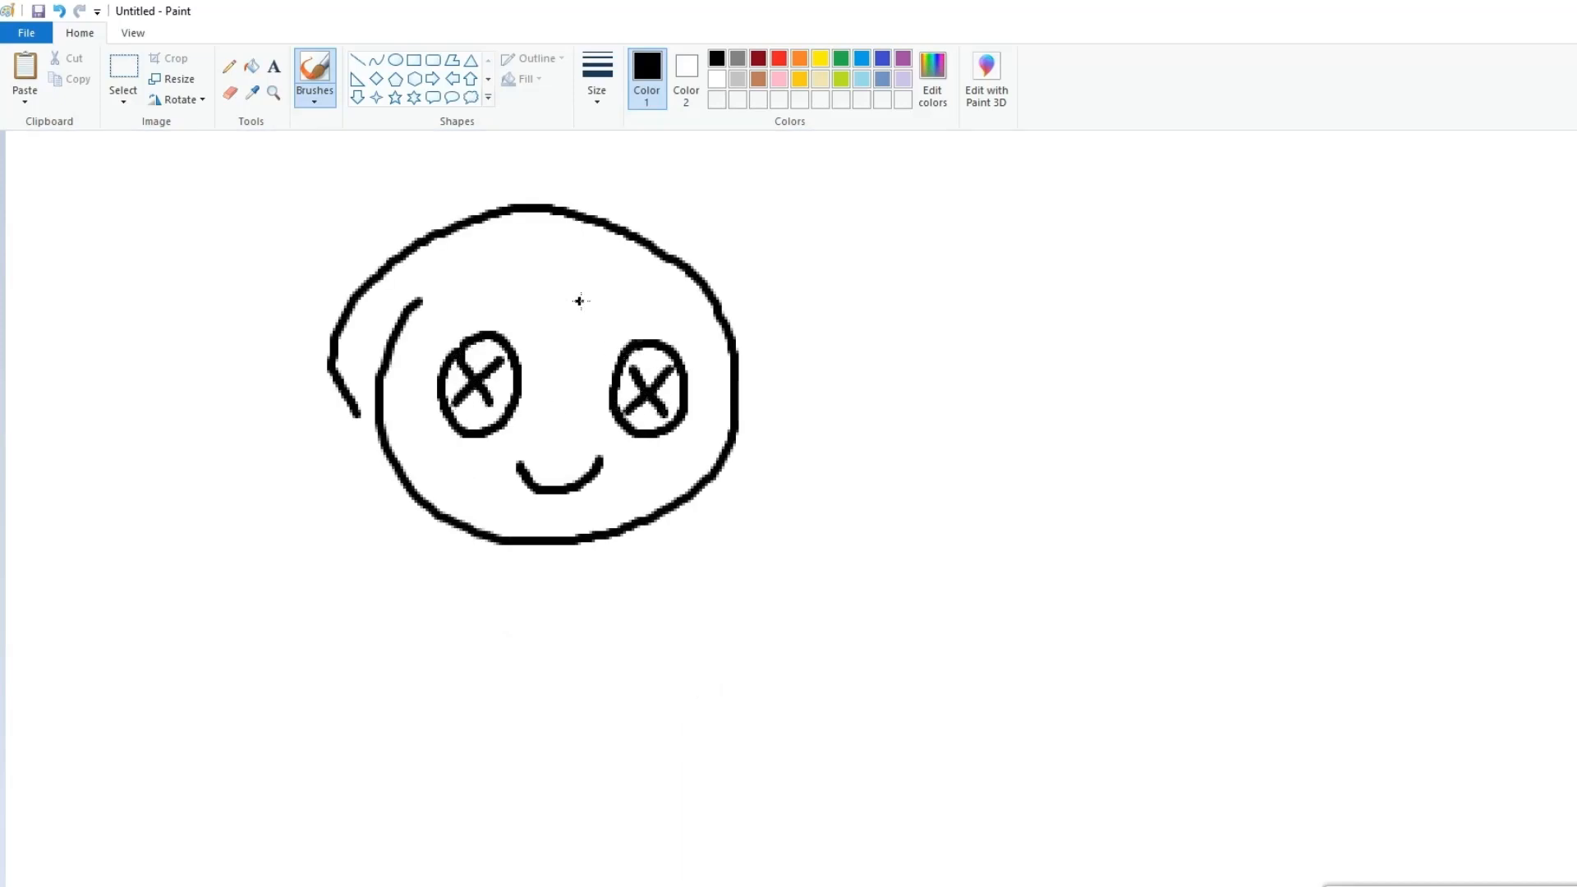
Draw pointed bangs over the forehead and spiky hair strands along both sides of the face
mouse_move(490, 218)
left_mouse_down()
mouse_move(475, 333)
mouse_move(569, 443)
mouse_move(542, 298)
mouse_move(620, 364)
mouse_move(671, 344)
mouse_move(624, 218)
left_mouse_up()
mouse_move(675, 384)
left_mouse_down()
mouse_move(702, 464)
mouse_move(728, 421)
left_mouse_up()
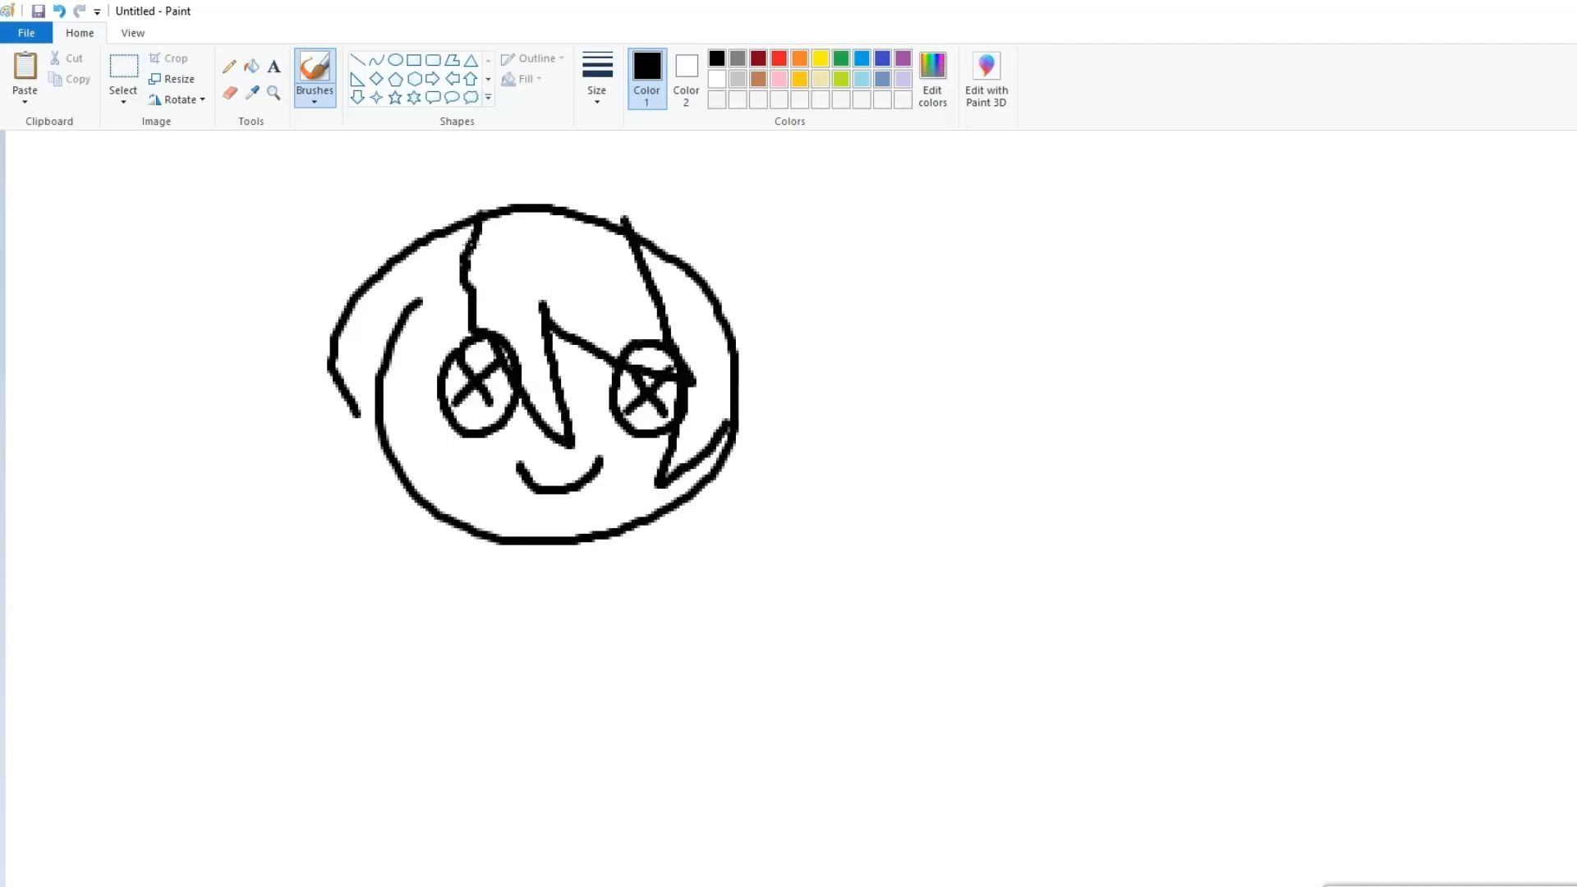
mouse_move(471, 244)
left_mouse_down()
mouse_move(432, 337)
mouse_move(419, 455)
mouse_move(371, 385)
mouse_move(388, 550)
mouse_move(338, 489)
mouse_move(322, 384)
mouse_move(333, 352)
left_mouse_up()
mouse_move(683, 456)
left_mouse_down()
mouse_move(655, 582)
mouse_move(706, 543)
mouse_move(752, 432)
mouse_move(735, 353)
mouse_move(752, 406)
mouse_move(829, 462)
mouse_move(738, 297)
left_mouse_up()
mouse_move(322, 367)
left_mouse_down()
mouse_move(253, 405)
mouse_move(300, 315)
mouse_move(364, 250)
left_mouse_up()
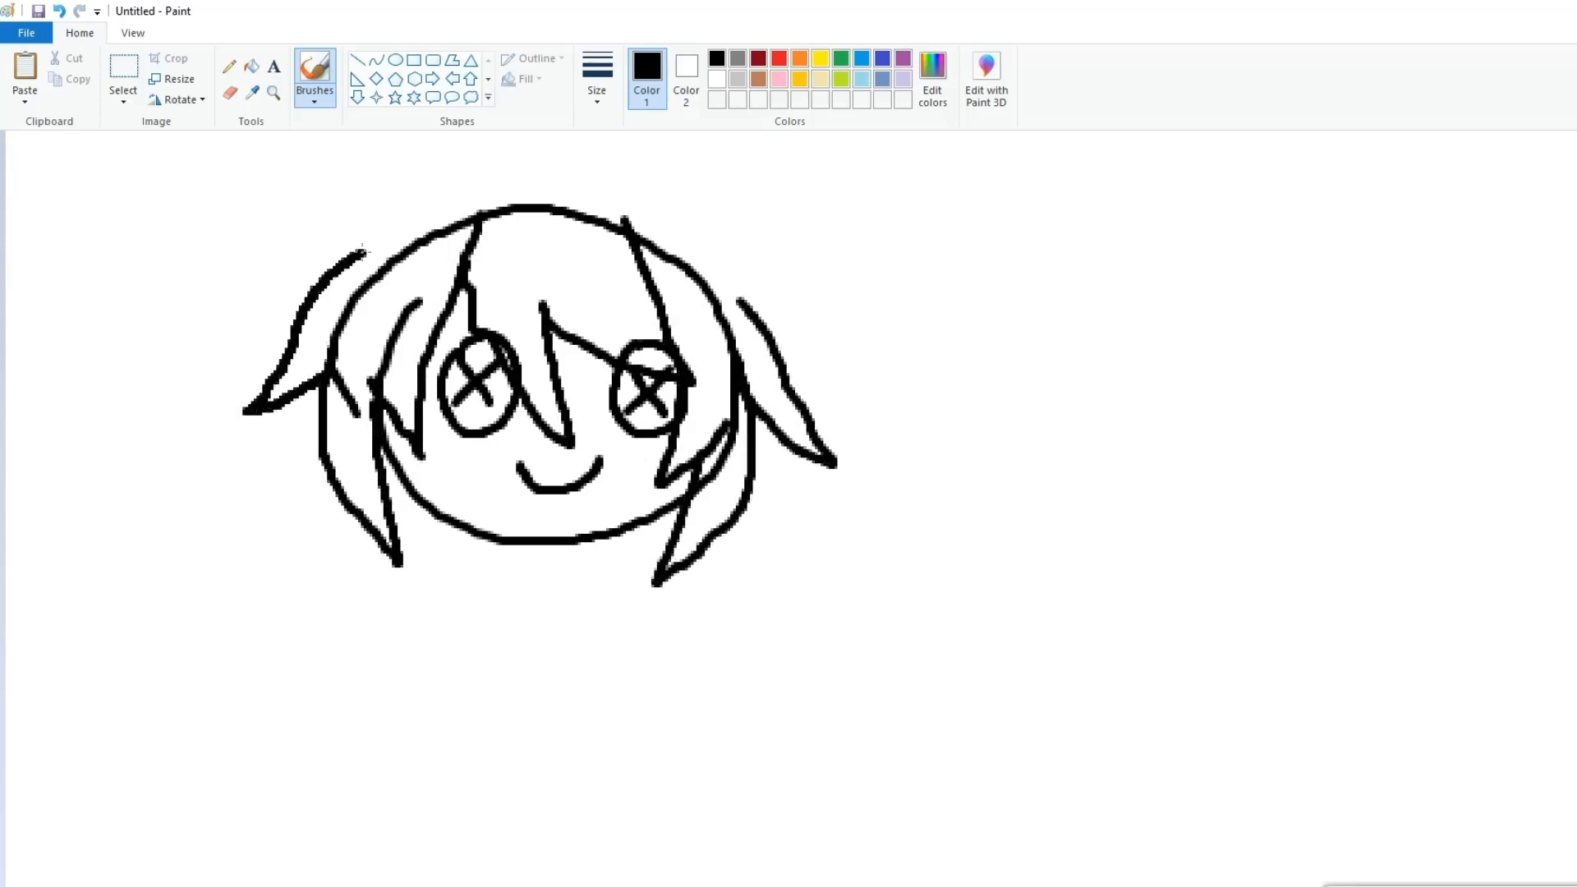
Draw a wide beret with a short stem on top of the head
scroll(336, 461, "up", 3)
mouse_move(337, 461)
left_mouse_down()
mouse_move(287, 407)
mouse_move(496, 287)
mouse_move(742, 317)
mouse_move(807, 453)
mouse_move(673, 500)
mouse_move(453, 445)
mouse_move(343, 451)
left_mouse_up()
mouse_move(543, 281)
left_mouse_down()
mouse_move(543, 232)
mouse_move(605, 210)
mouse_move(589, 281)
left_mouse_up()
scroll(685, 520, "down", 3)
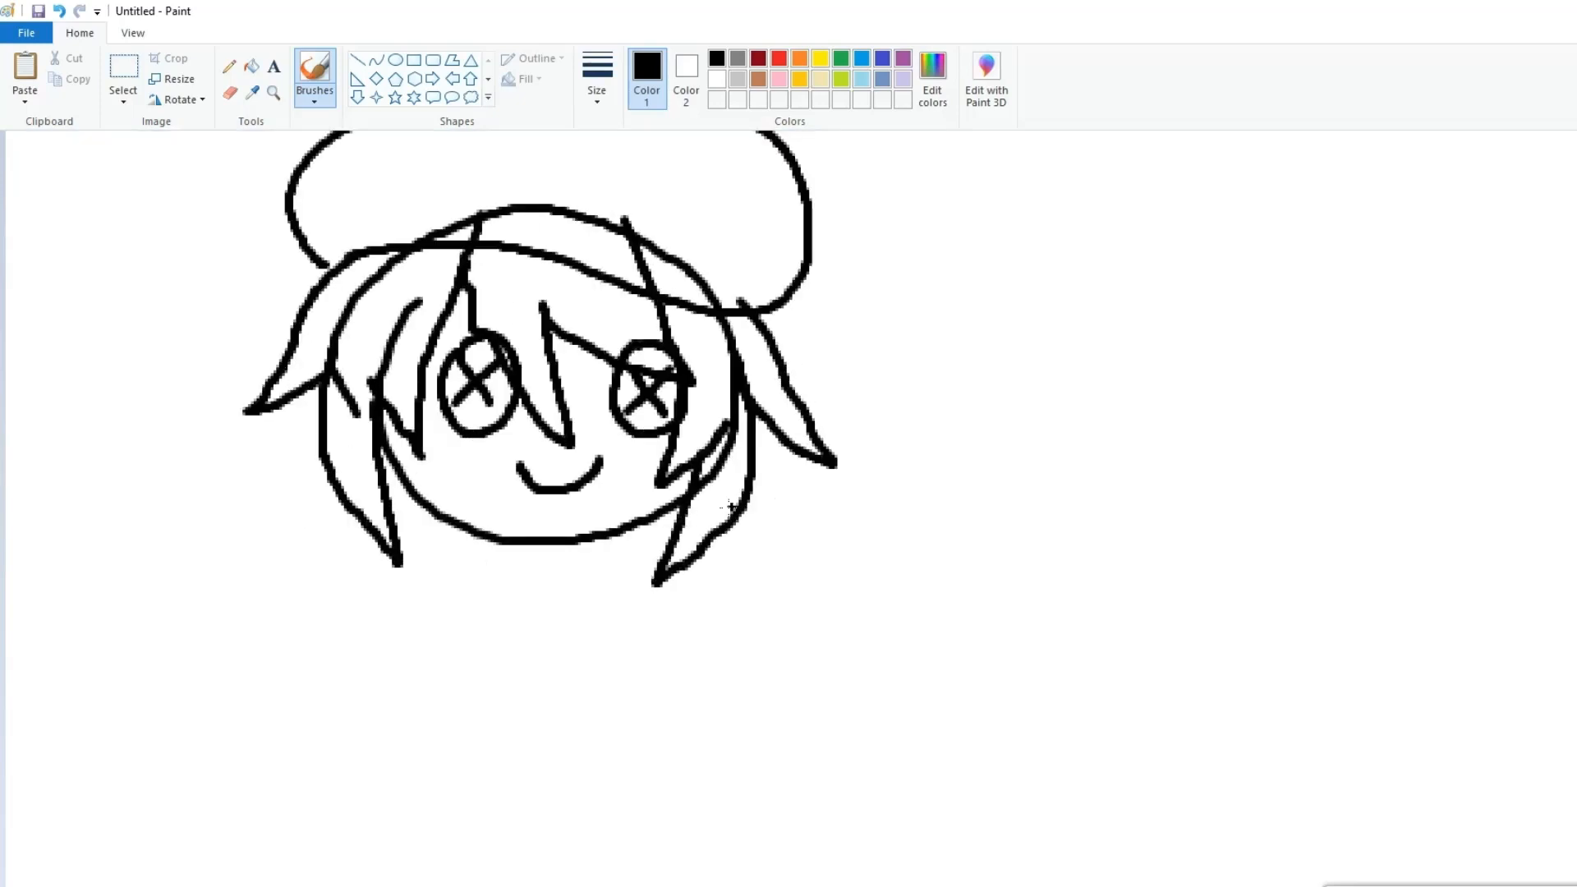
Draw a wavy side ponytail with a hair tie beside the face and two short neck lines below the chin
left_click_drag(745, 495, 749, 559)
mouse_move(819, 517)
left_mouse_down()
mouse_move(788, 567)
mouse_move(827, 597)
mouse_move(810, 615)
mouse_move(756, 603)
left_mouse_up()
mouse_move(705, 546)
left_mouse_down()
mouse_move(688, 615)
mouse_move(754, 609)
left_mouse_up()
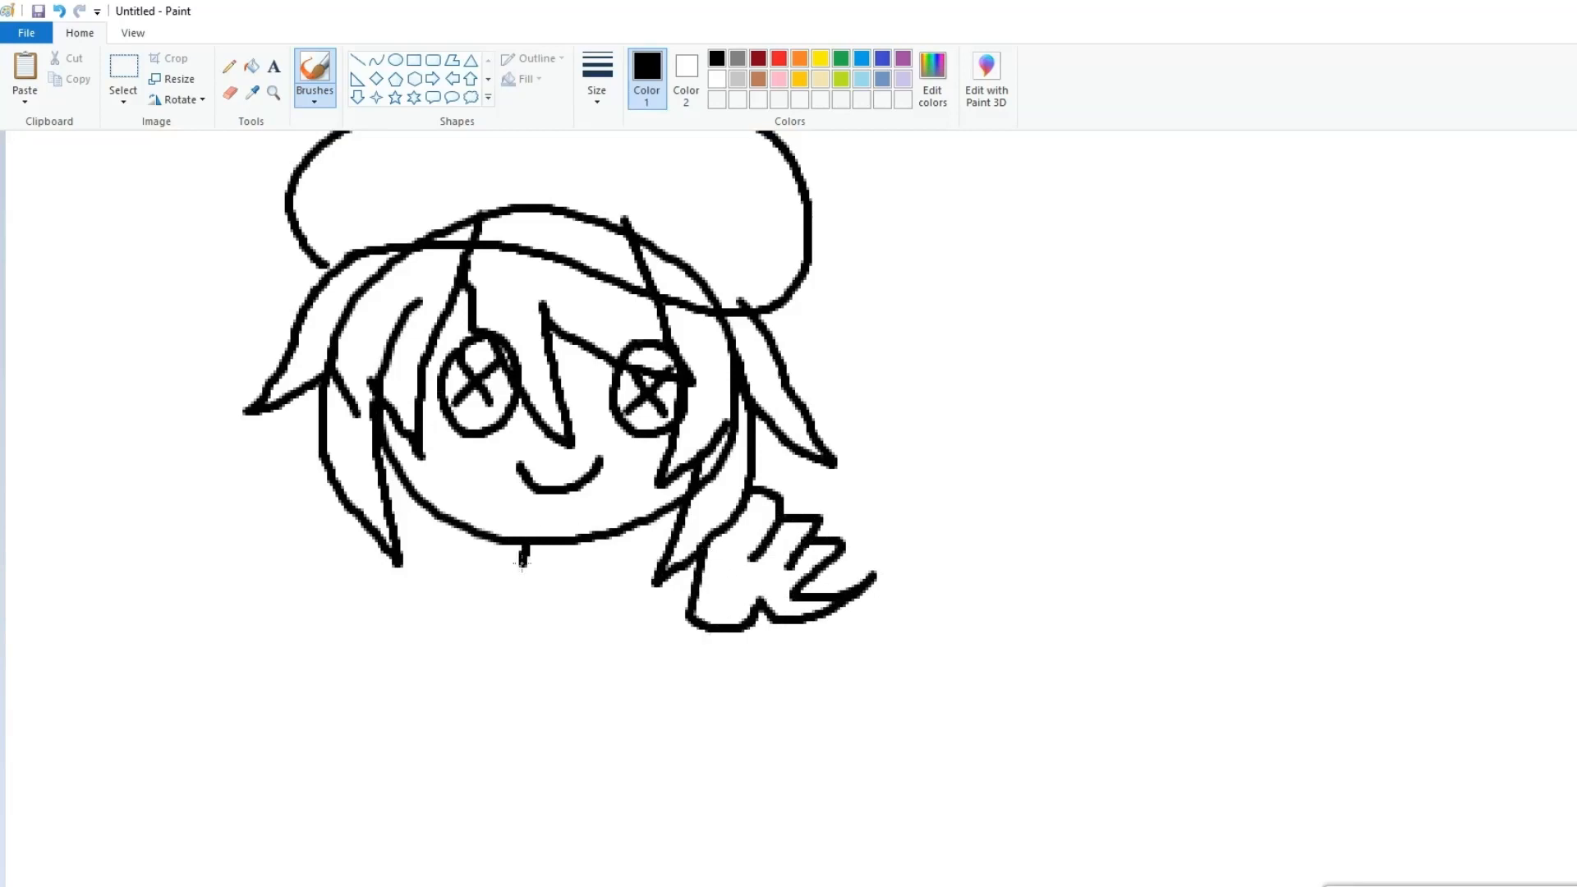
left_click_drag(757, 450, 778, 505)
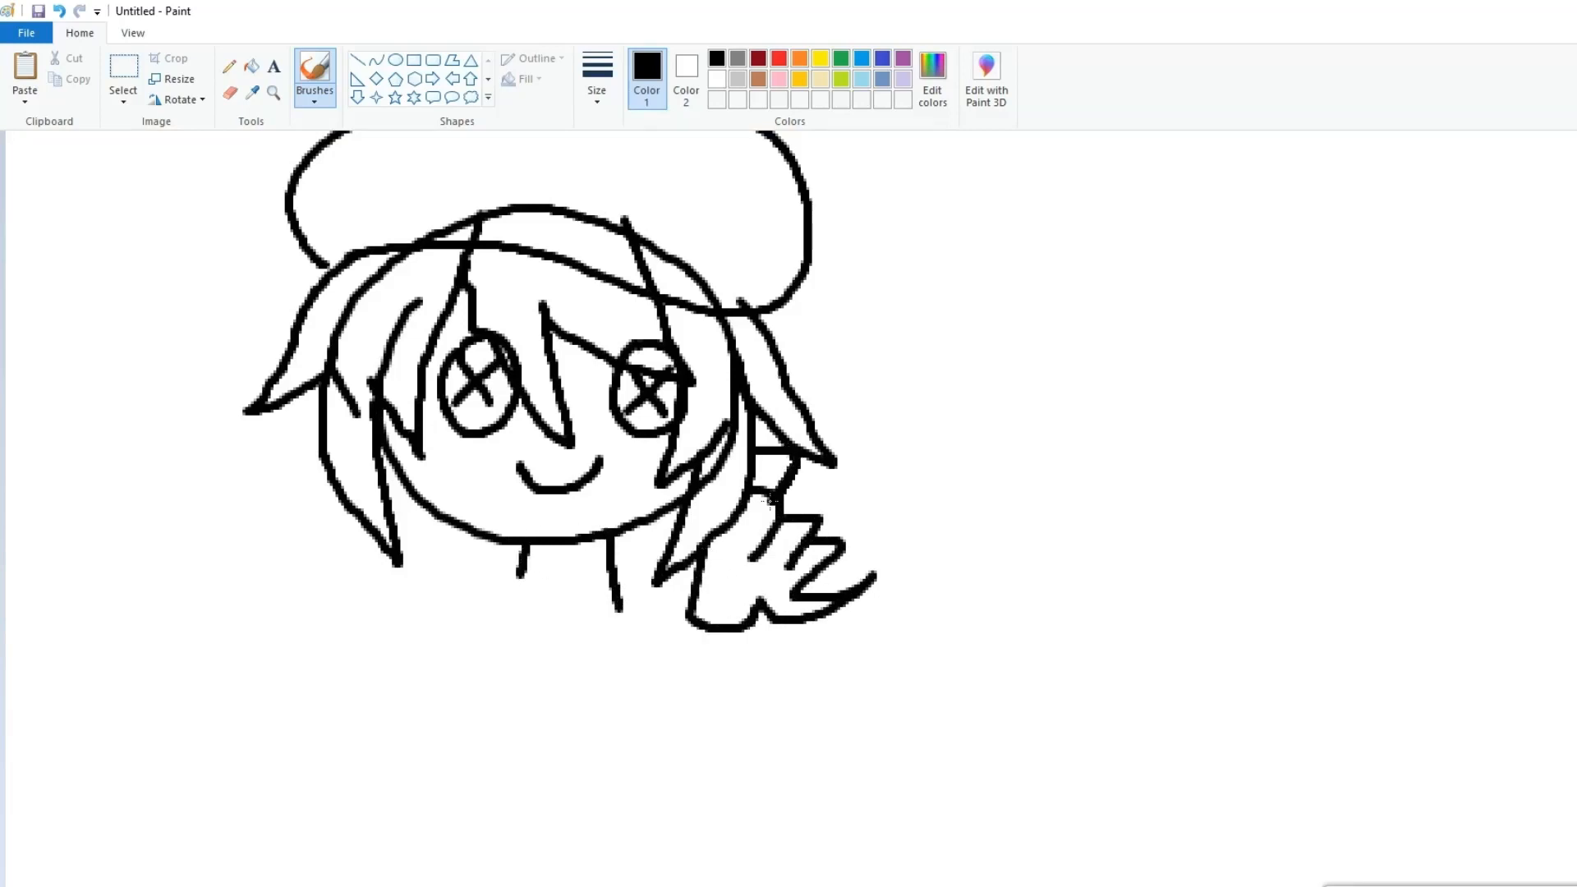
Draw a pointed shirt collar around the neck with a looped bow and two hanging ribbon ends
scroll(564, 474, "down", 3)
mouse_move(631, 406)
left_mouse_down()
mouse_move(559, 442)
mouse_move(654, 425)
mouse_move(616, 352)
left_mouse_up()
left_click_drag(558, 444, 505, 370)
mouse_move(559, 444)
left_mouse_down()
mouse_move(476, 457)
mouse_move(465, 420)
mouse_move(505, 355)
mouse_move(494, 524)
mouse_move(564, 449)
mouse_move(612, 543)
mouse_move(548, 457)
mouse_move(505, 595)
left_mouse_up()
left_click_drag(558, 476, 581, 620)
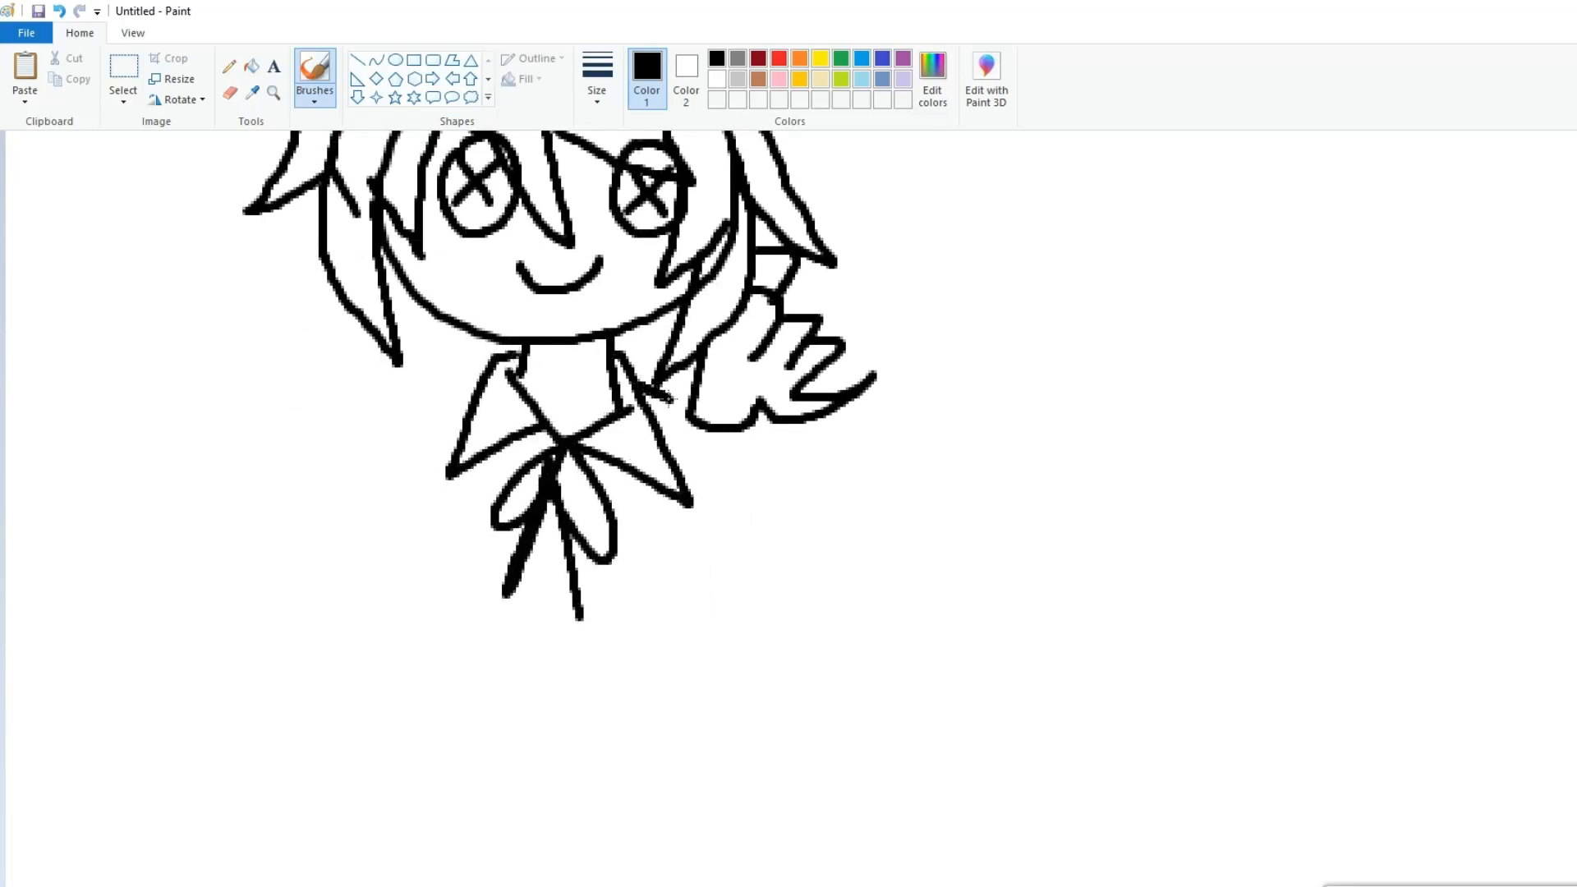
Draw a flared cape open at the front, with a slanted hem in the opening and both lower arms beneath it
mouse_move(648, 386)
left_mouse_down()
mouse_move(751, 472)
mouse_move(854, 743)
mouse_move(579, 813)
mouse_move(522, 616)
mouse_move(466, 751)
left_mouse_up()
mouse_move(486, 358)
left_mouse_down()
mouse_move(304, 603)
mouse_move(343, 701)
mouse_move(486, 769)
left_mouse_up()
scroll(599, 704, "down", 2)
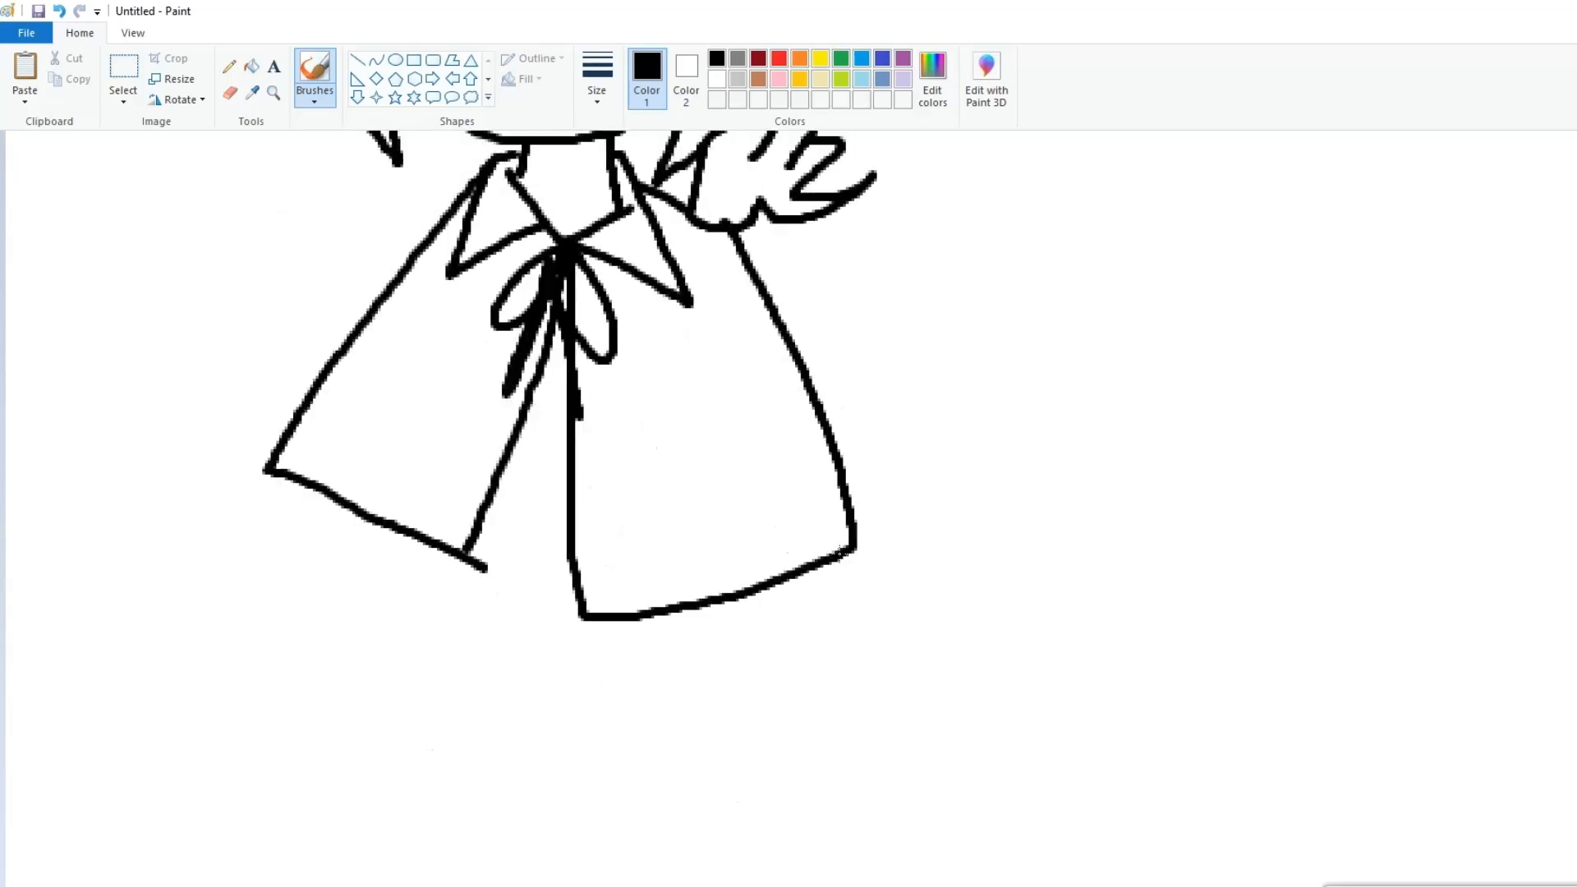
mouse_move(845, 555)
left_mouse_down()
mouse_move(922, 759)
mouse_move(802, 633)
mouse_move(784, 579)
left_mouse_up()
mouse_move(295, 485)
left_mouse_down()
mouse_move(234, 634)
mouse_move(248, 667)
mouse_move(300, 667)
mouse_move(345, 508)
left_mouse_up()
left_click_drag(497, 483, 579, 595)
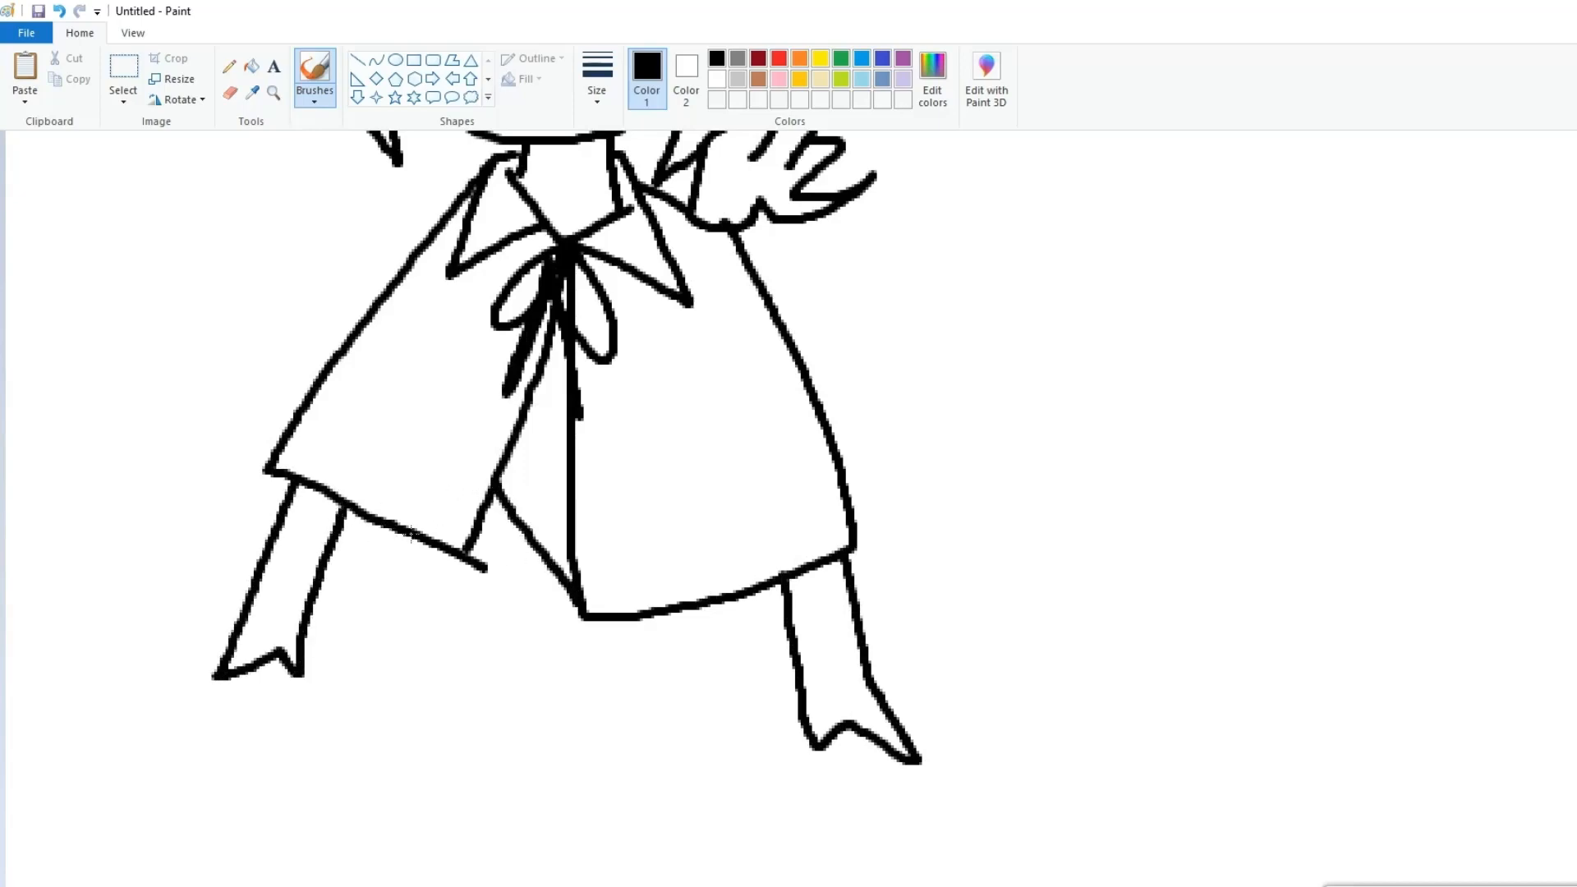
Draw the lower shirt below the cape with a curved waistline, two vertical strap lines and a button dot
left_click_drag(411, 534, 420, 657)
mouse_move(730, 593)
left_mouse_down()
mouse_move(725, 666)
mouse_move(631, 701)
mouse_move(522, 698)
mouse_move(409, 664)
left_mouse_up()
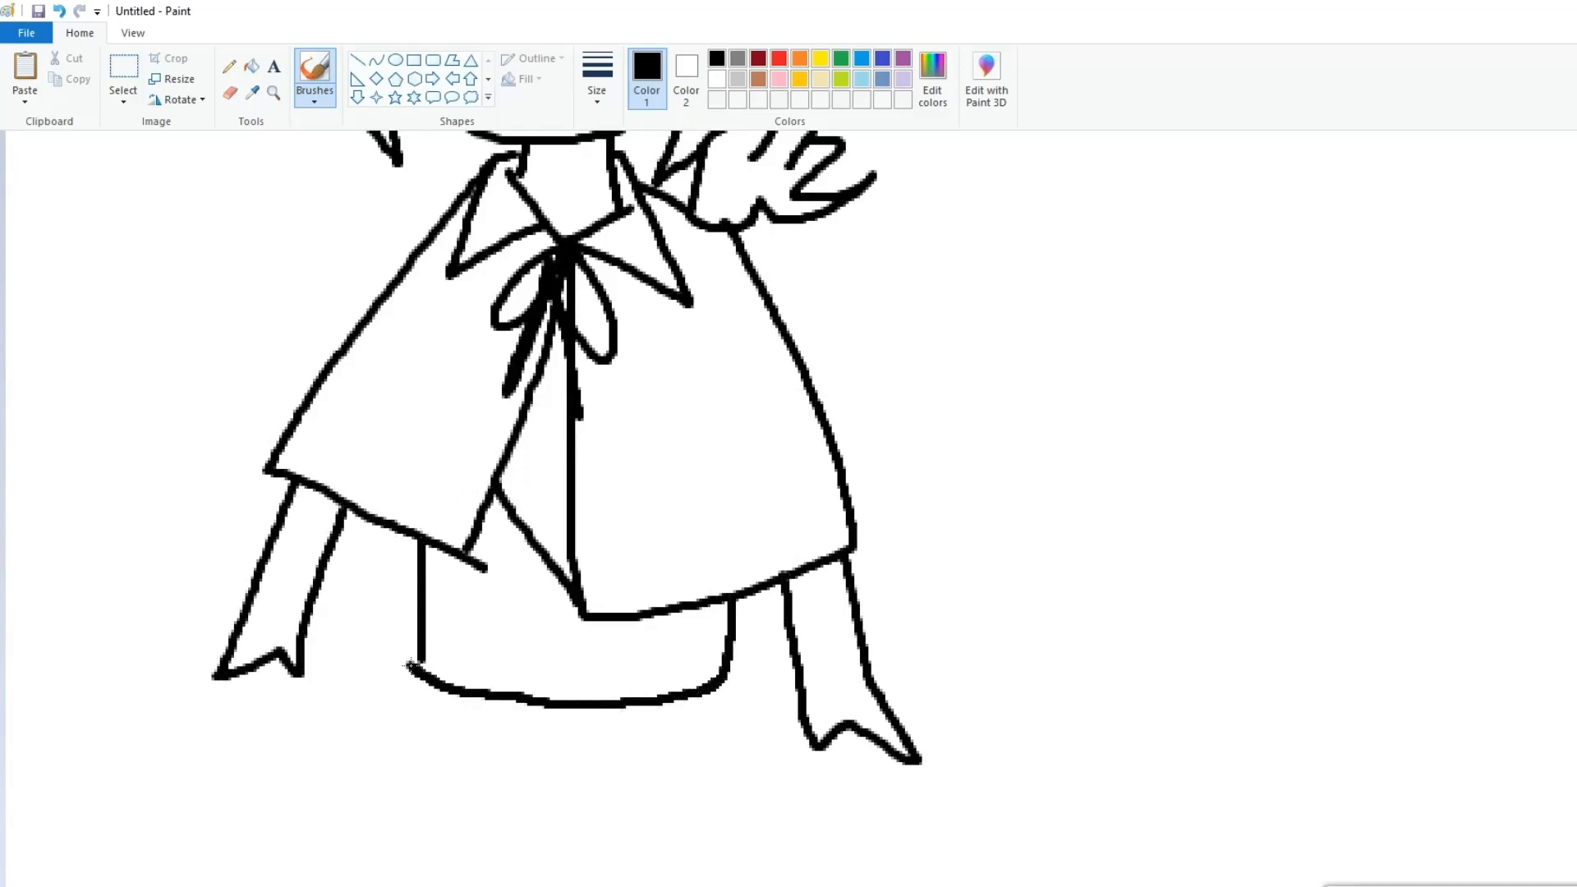
left_click_drag(663, 612, 656, 711)
left_click_drag(492, 495, 492, 696)
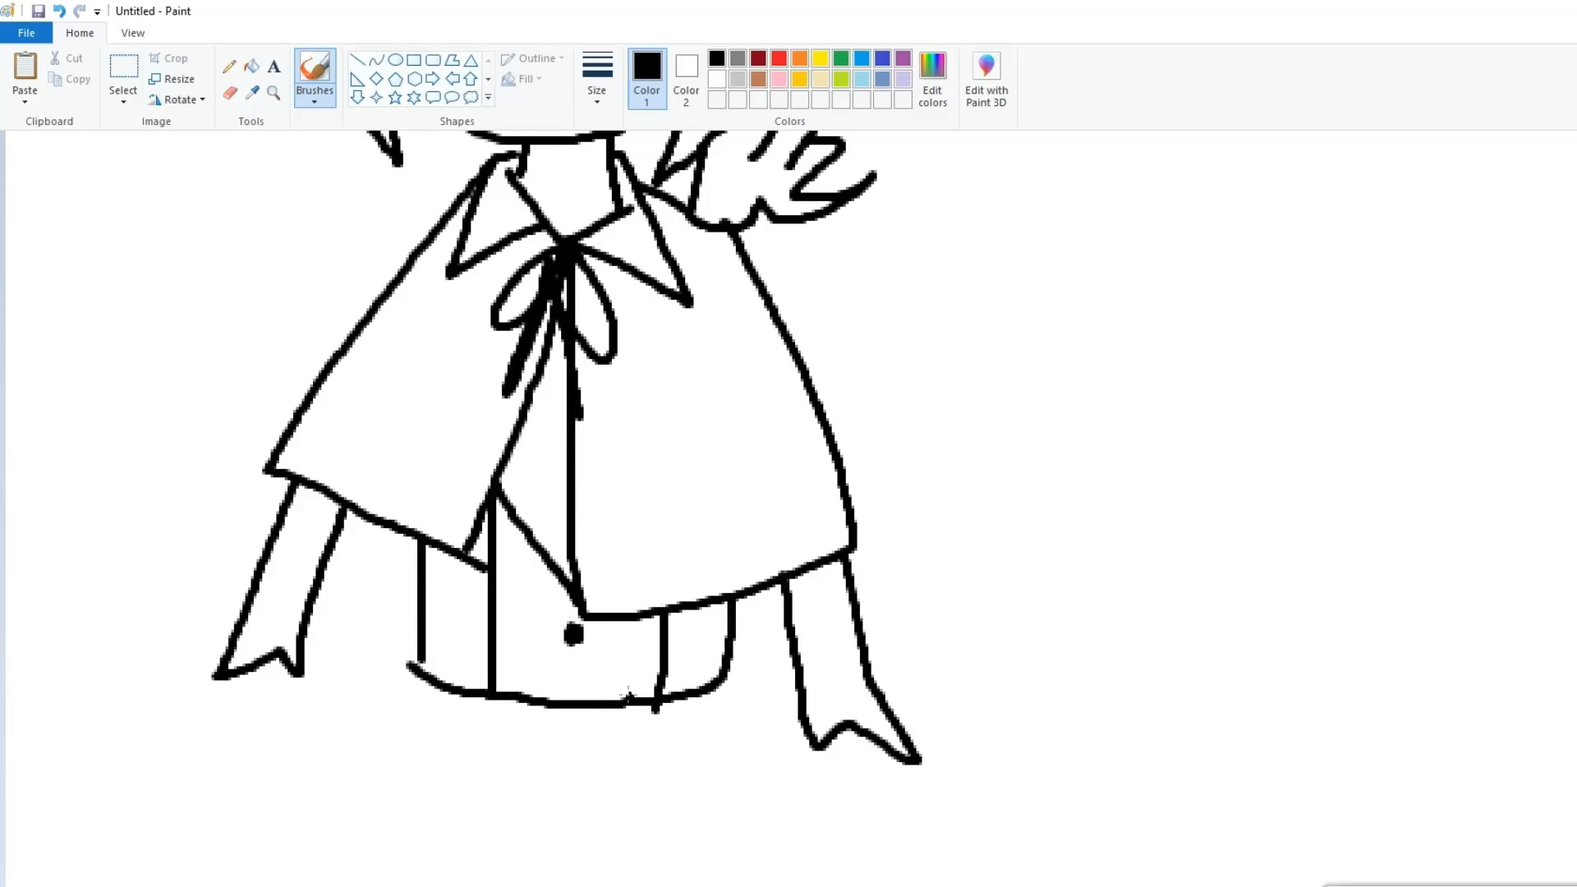
Draw both trouser legs down to pointed feet and add horizontal band lines across the right-hand leg
scroll(627, 696, "down", 5)
mouse_move(428, 270)
left_mouse_down()
mouse_move(380, 520)
mouse_move(300, 678)
mouse_move(408, 723)
mouse_move(499, 373)
mouse_move(622, 380)
left_mouse_up()
mouse_move(724, 281)
left_mouse_down()
mouse_move(735, 525)
mouse_move(688, 735)
mouse_move(653, 439)
mouse_move(617, 377)
left_mouse_up()
mouse_move(672, 532)
left_mouse_down()
mouse_move(657, 590)
mouse_move(730, 601)
left_mouse_up()
left_click_drag(734, 641, 644, 638)
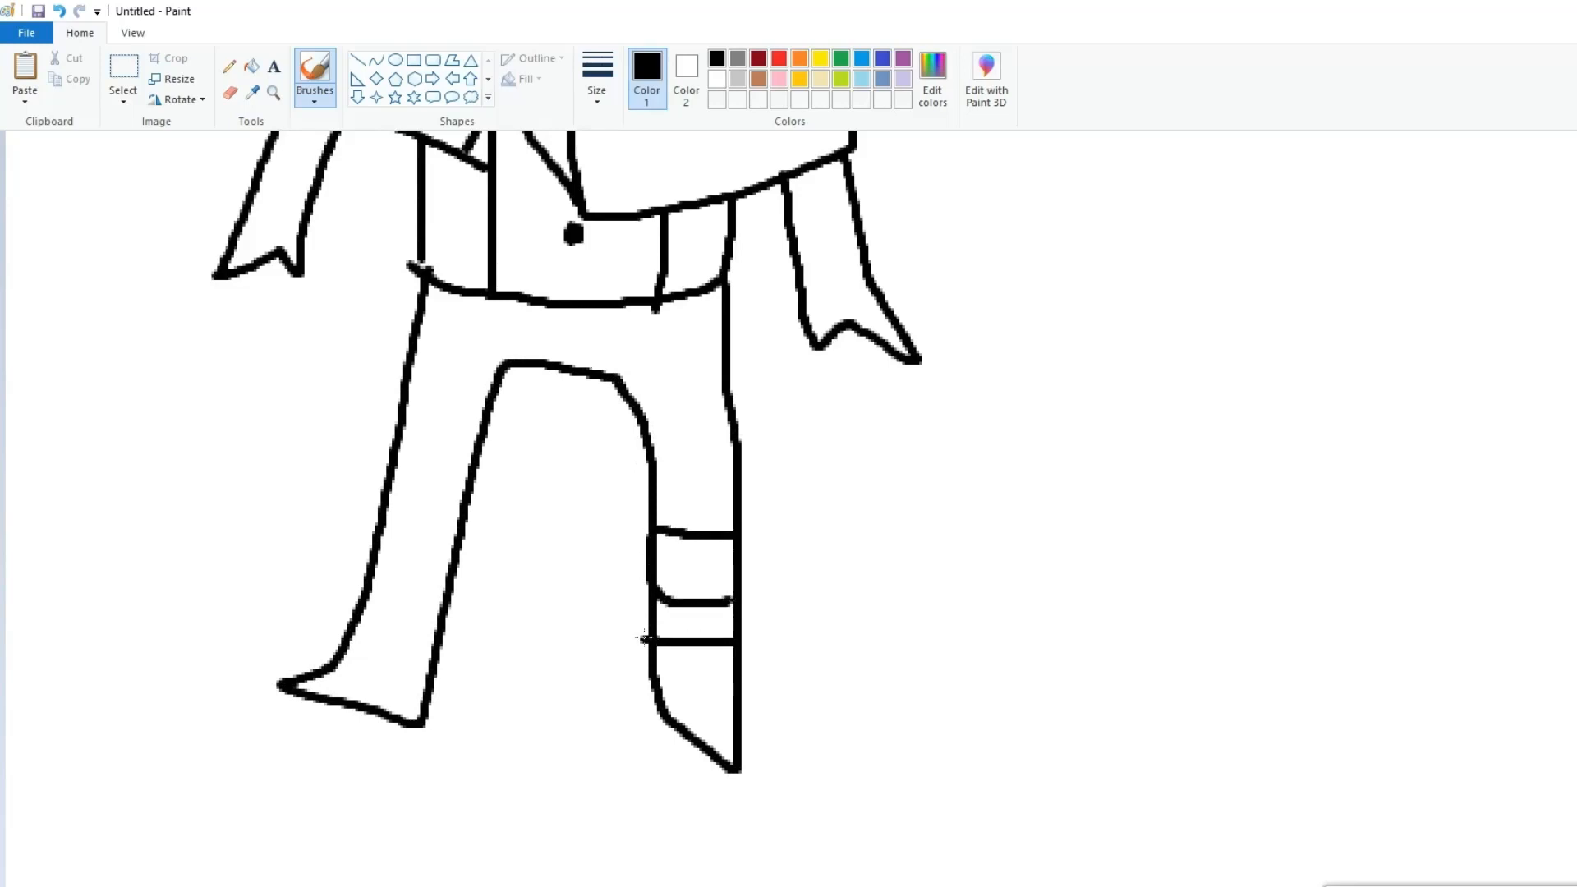
Add the boot top on the left-hand leg and draw lace bows and crossed laces on both boots
mouse_move(422, 489)
left_mouse_down()
mouse_move(479, 528)
mouse_move(363, 514)
mouse_move(376, 560)
left_mouse_up()
left_click_drag(396, 511, 407, 572)
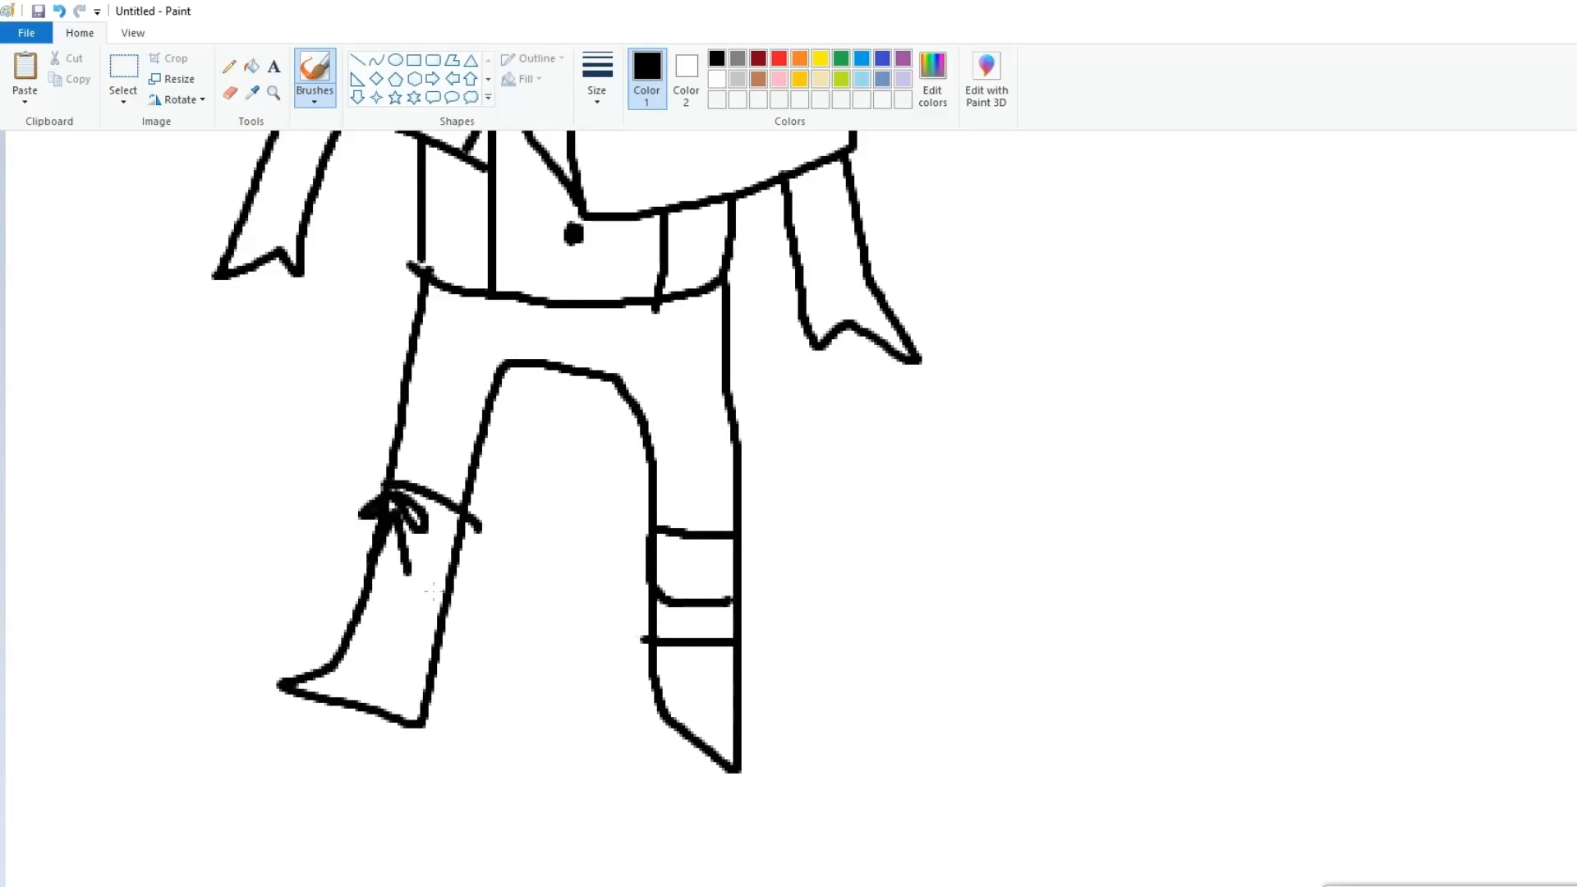
mouse_move(694, 648)
left_mouse_down()
mouse_move(685, 686)
mouse_move(712, 702)
left_mouse_up()
mouse_move(376, 570)
left_mouse_down()
mouse_move(390, 632)
mouse_move(355, 639)
left_mouse_up()
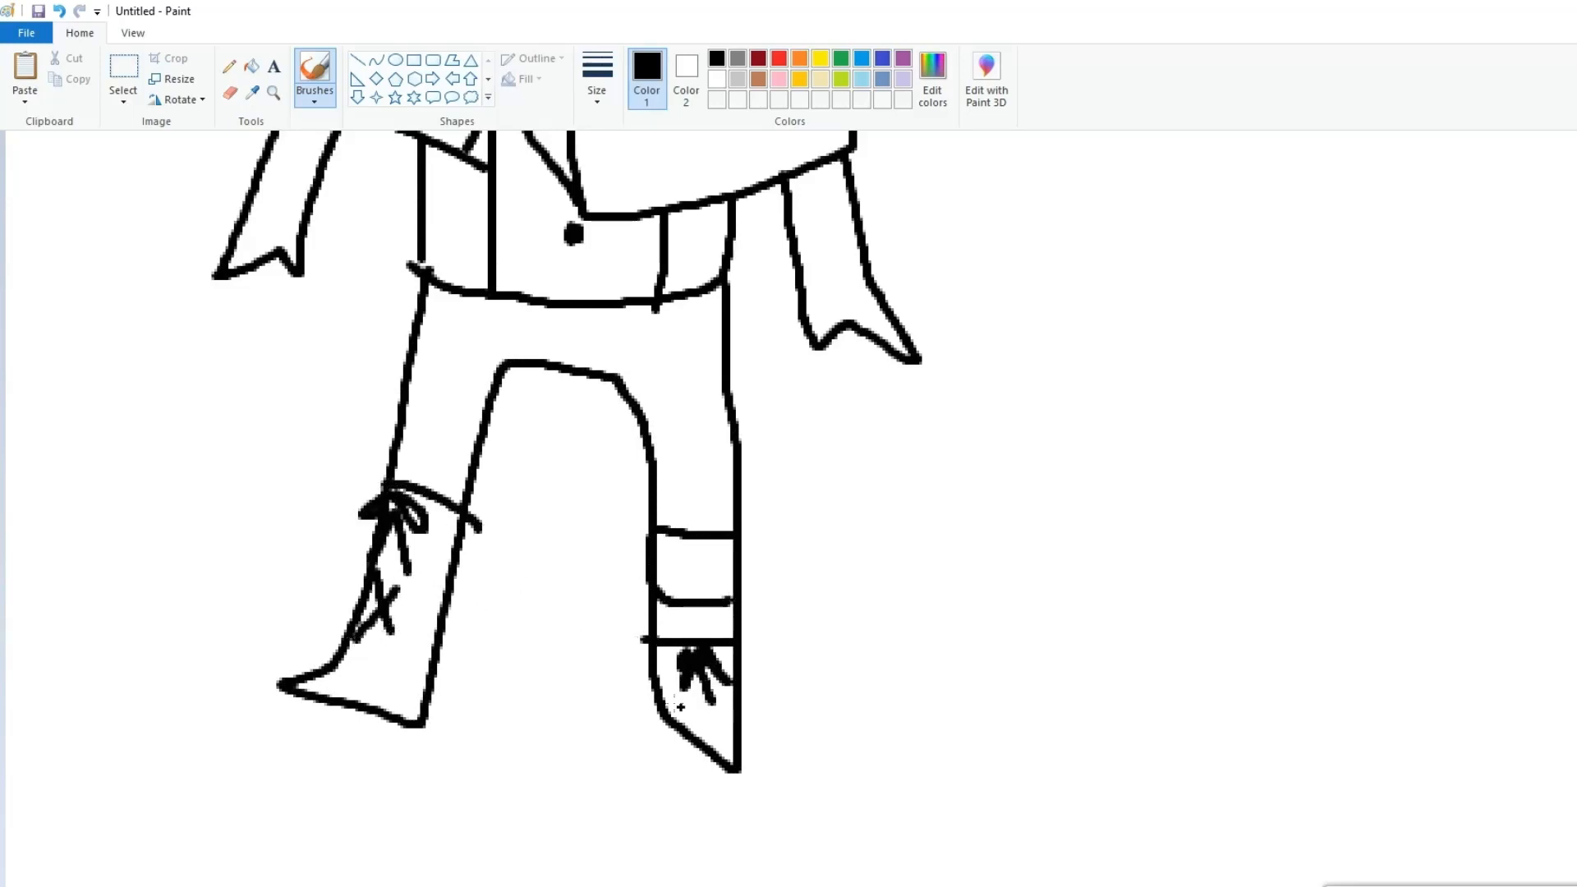
Draw the trousers' center fly lines and the forked strap ends at the waistline
scroll(585, 561, "up", 4)
scroll(585, 561, "down", 2)
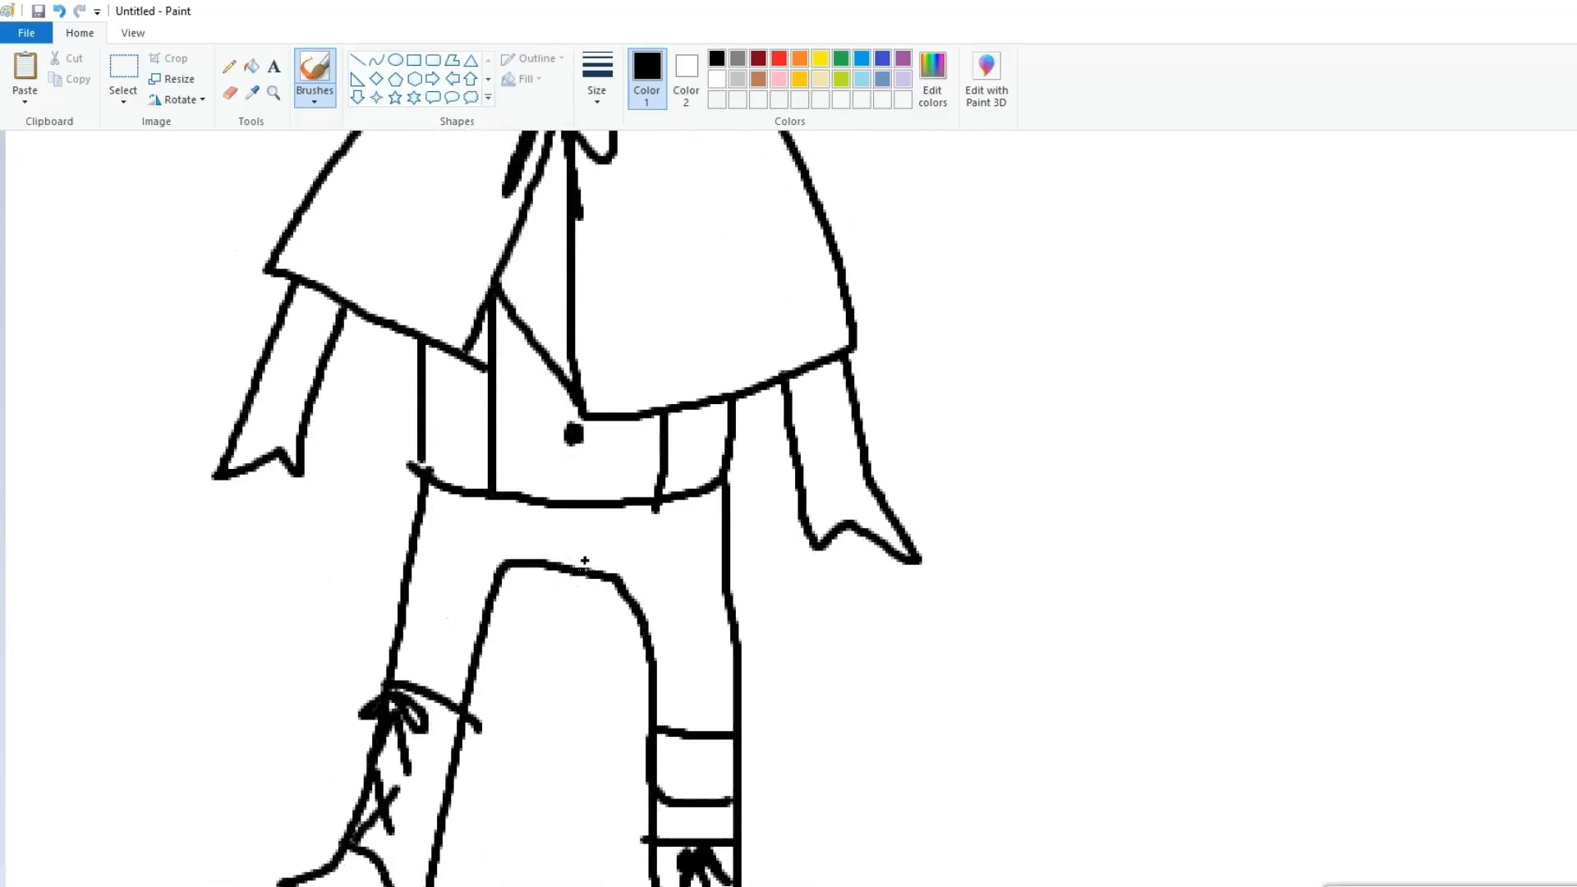
left_click_drag(554, 502, 551, 565)
scroll(599, 486, "up", 2)
left_click_drag(658, 702, 682, 739)
left_click_drag(496, 699, 505, 722)
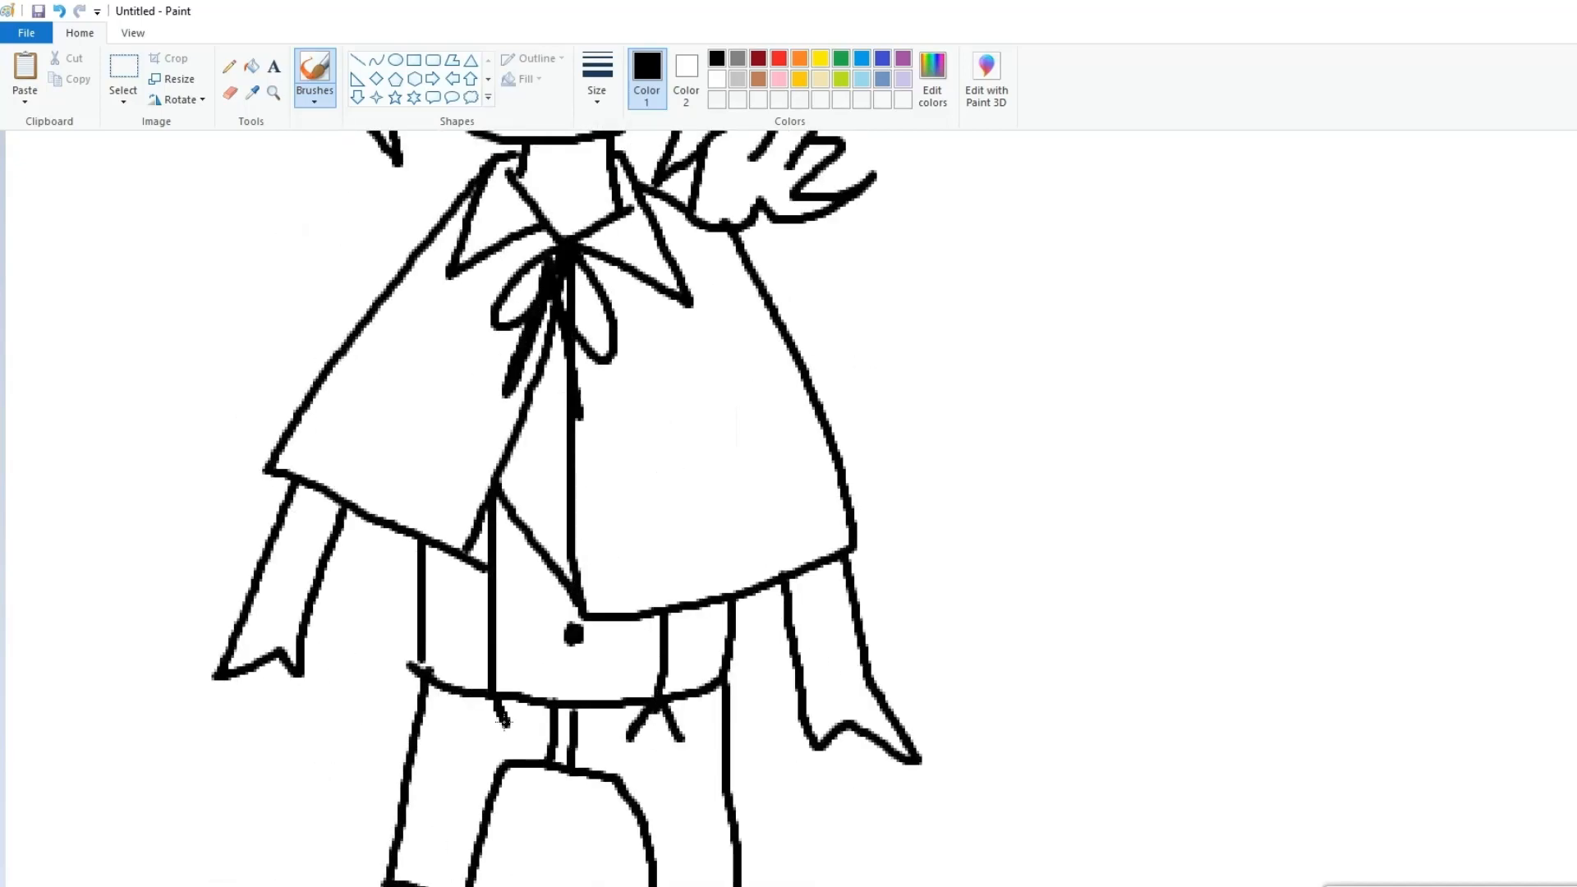
scroll(626, 625, "down", 4)
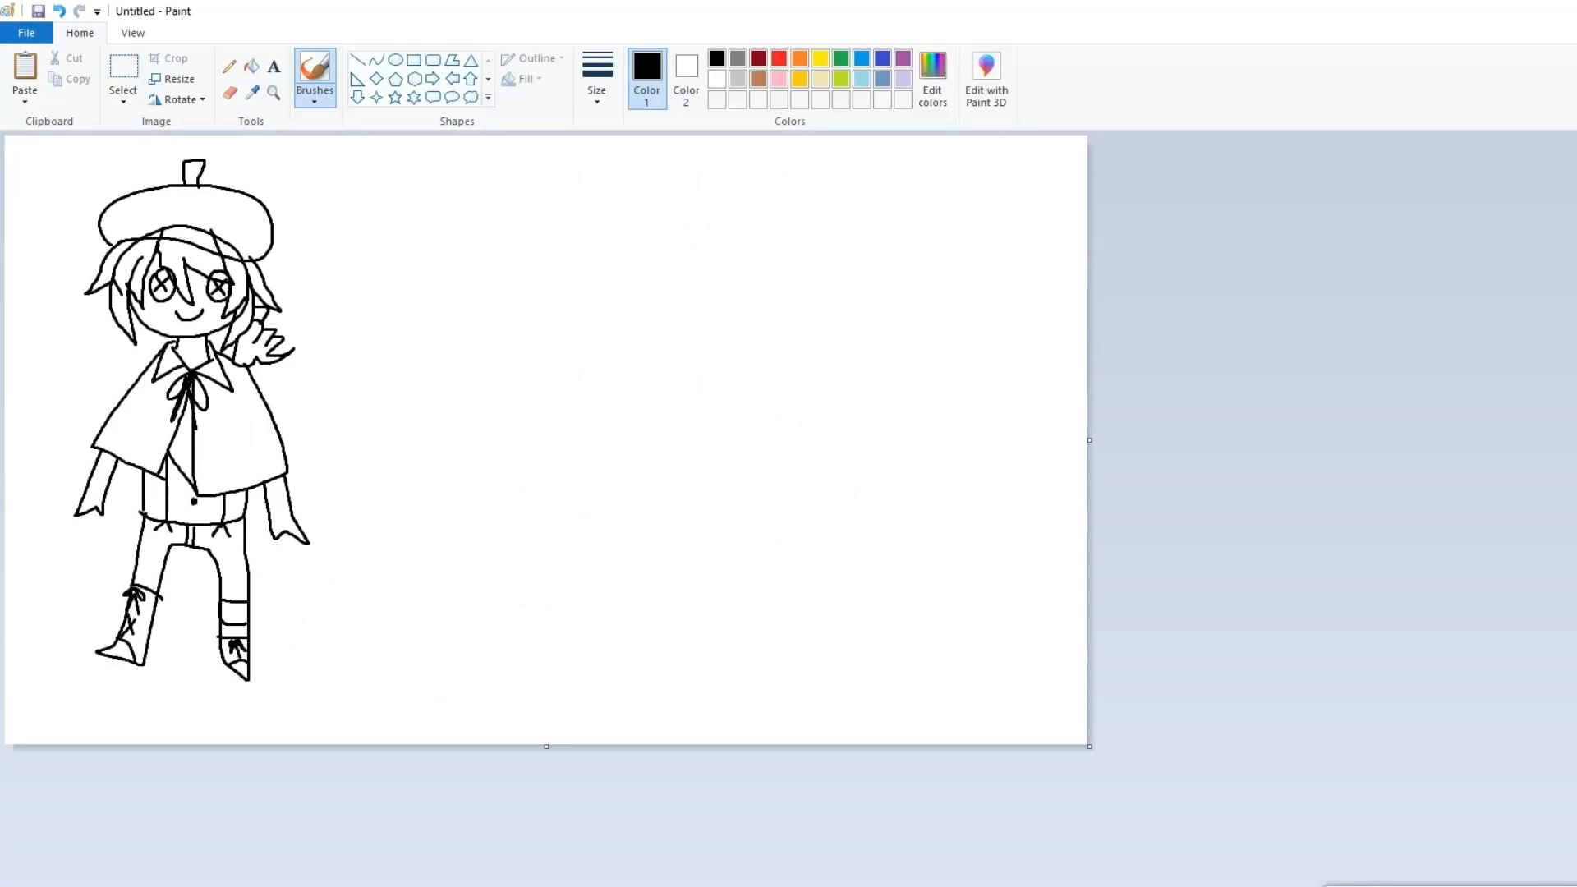
Fill the bangs, side strands and ponytail with brown
scroll(546, 439, "up", 3)
left_click(251, 67)
left_click(758, 79)
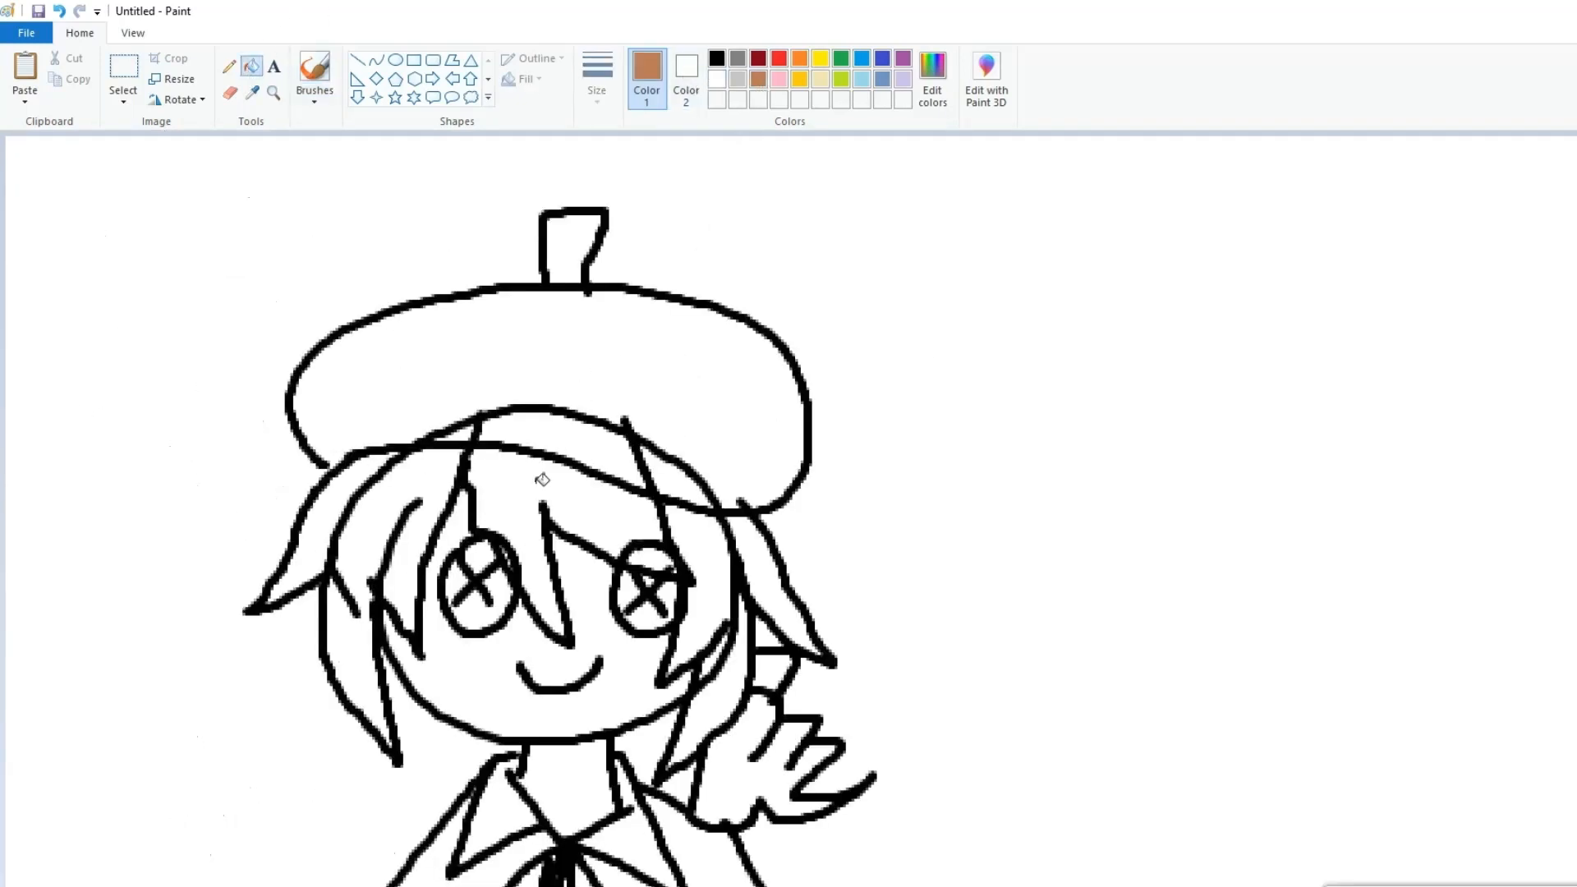
left_click(542, 479)
left_click(412, 485)
left_click(351, 472)
left_click(713, 571)
left_click(722, 690)
left_click(776, 595)
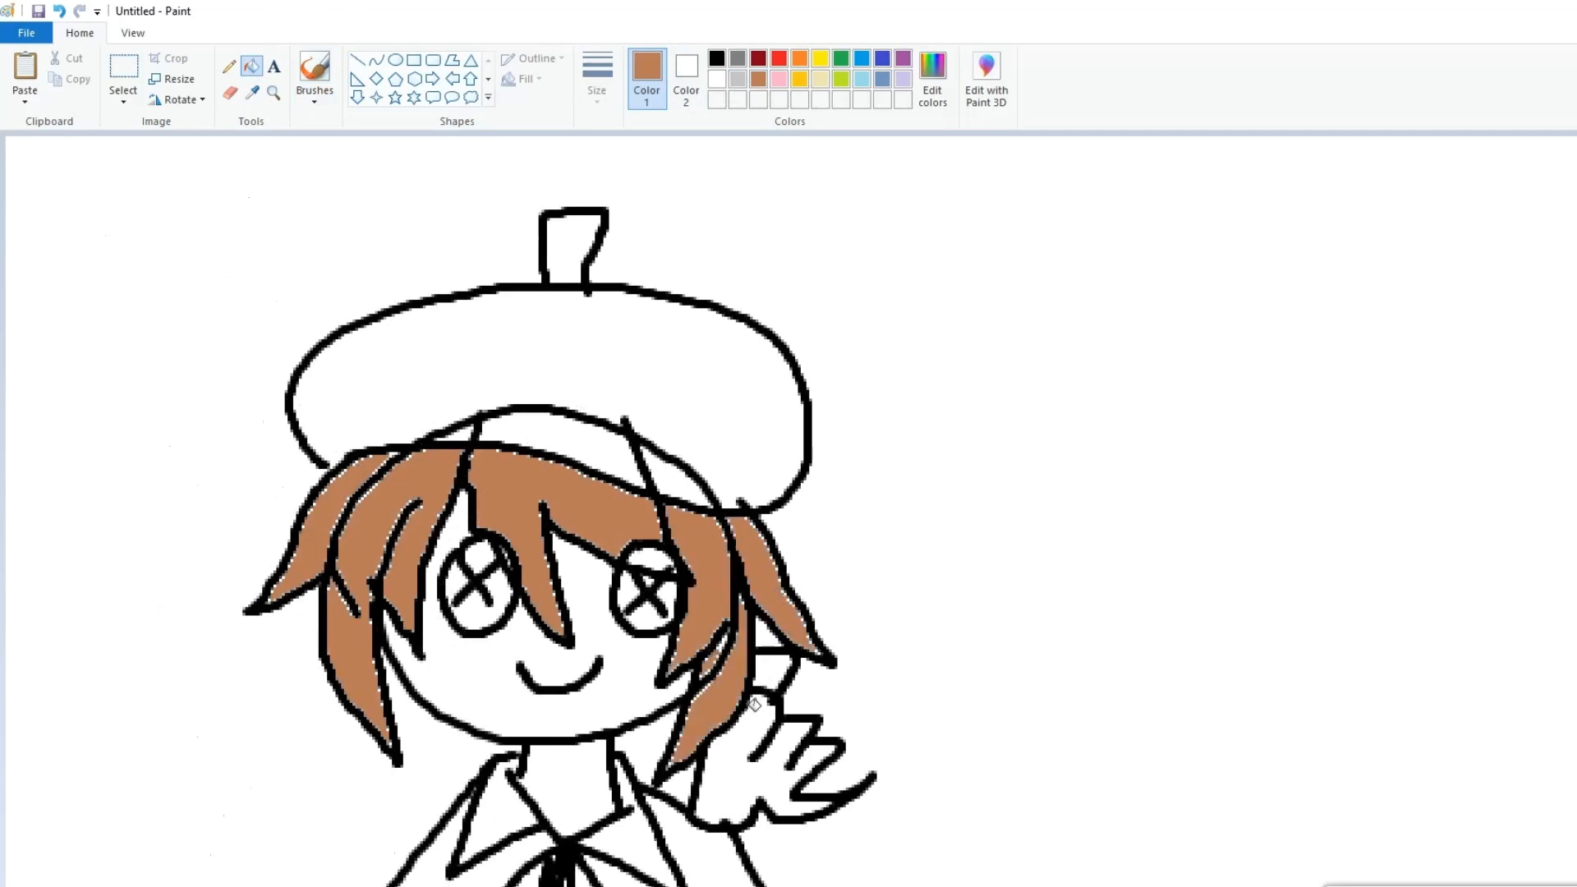
left_click(747, 714)
Fill the sections of both eyes with blue
left_click(869, 62)
left_click(492, 608)
left_click(479, 567)
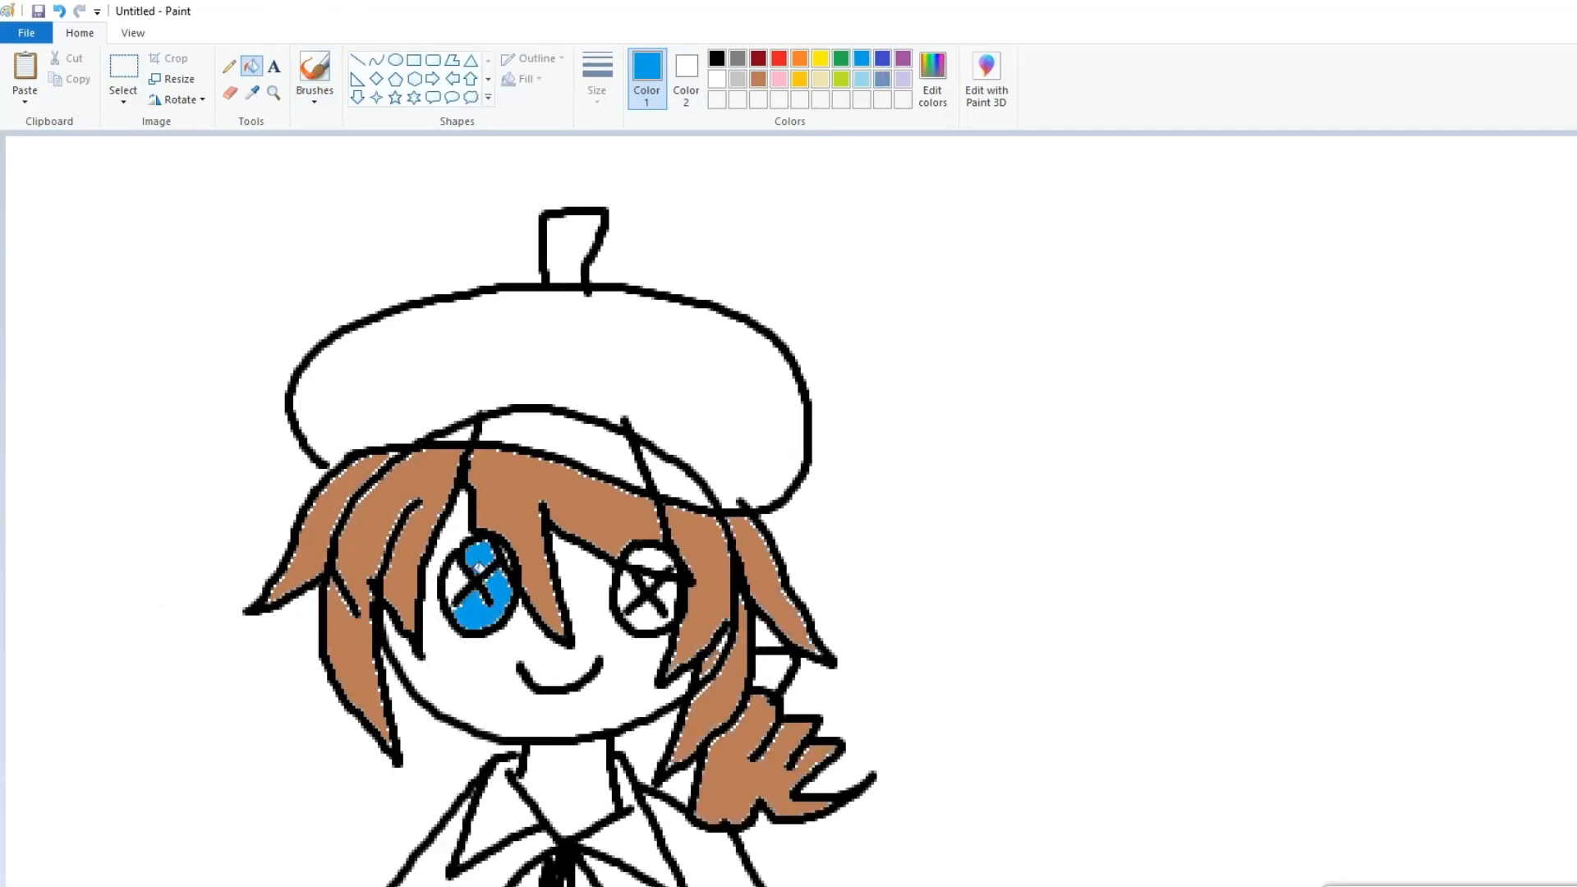
left_click(633, 586)
left_click(645, 609)
Sample the hair's brown and fill the unfilled patch of hair at the top of the right-hand eye
left_click(252, 93)
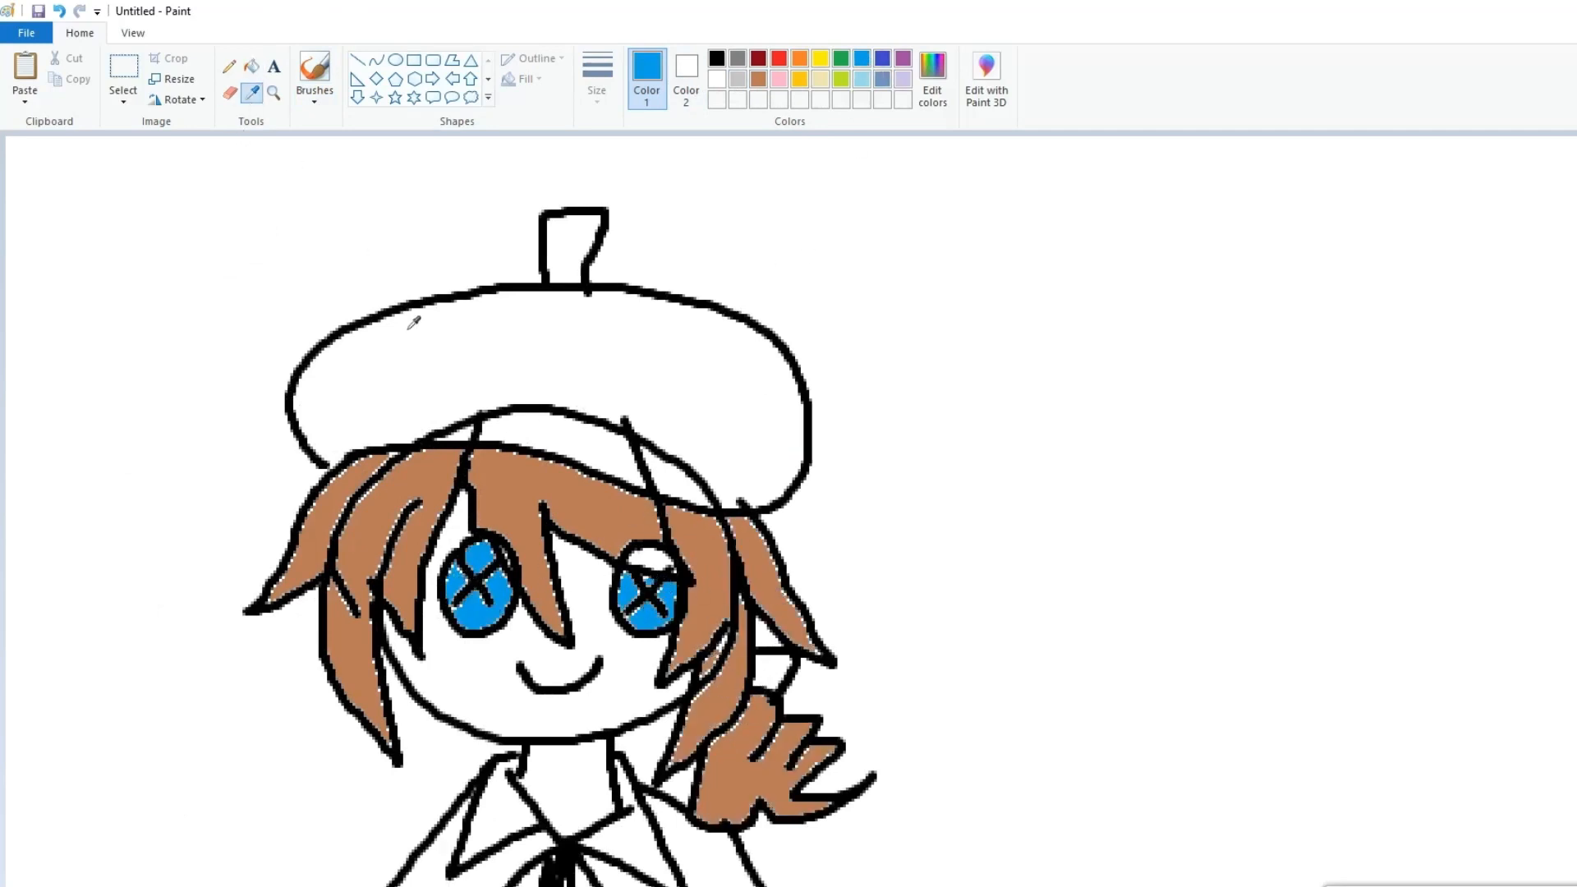
left_click(514, 468)
left_click(650, 560)
Fill the beret, its stem and the ponytail's hair tie with red
left_click(779, 59)
left_click(683, 334)
left_click(609, 448)
left_click(666, 464)
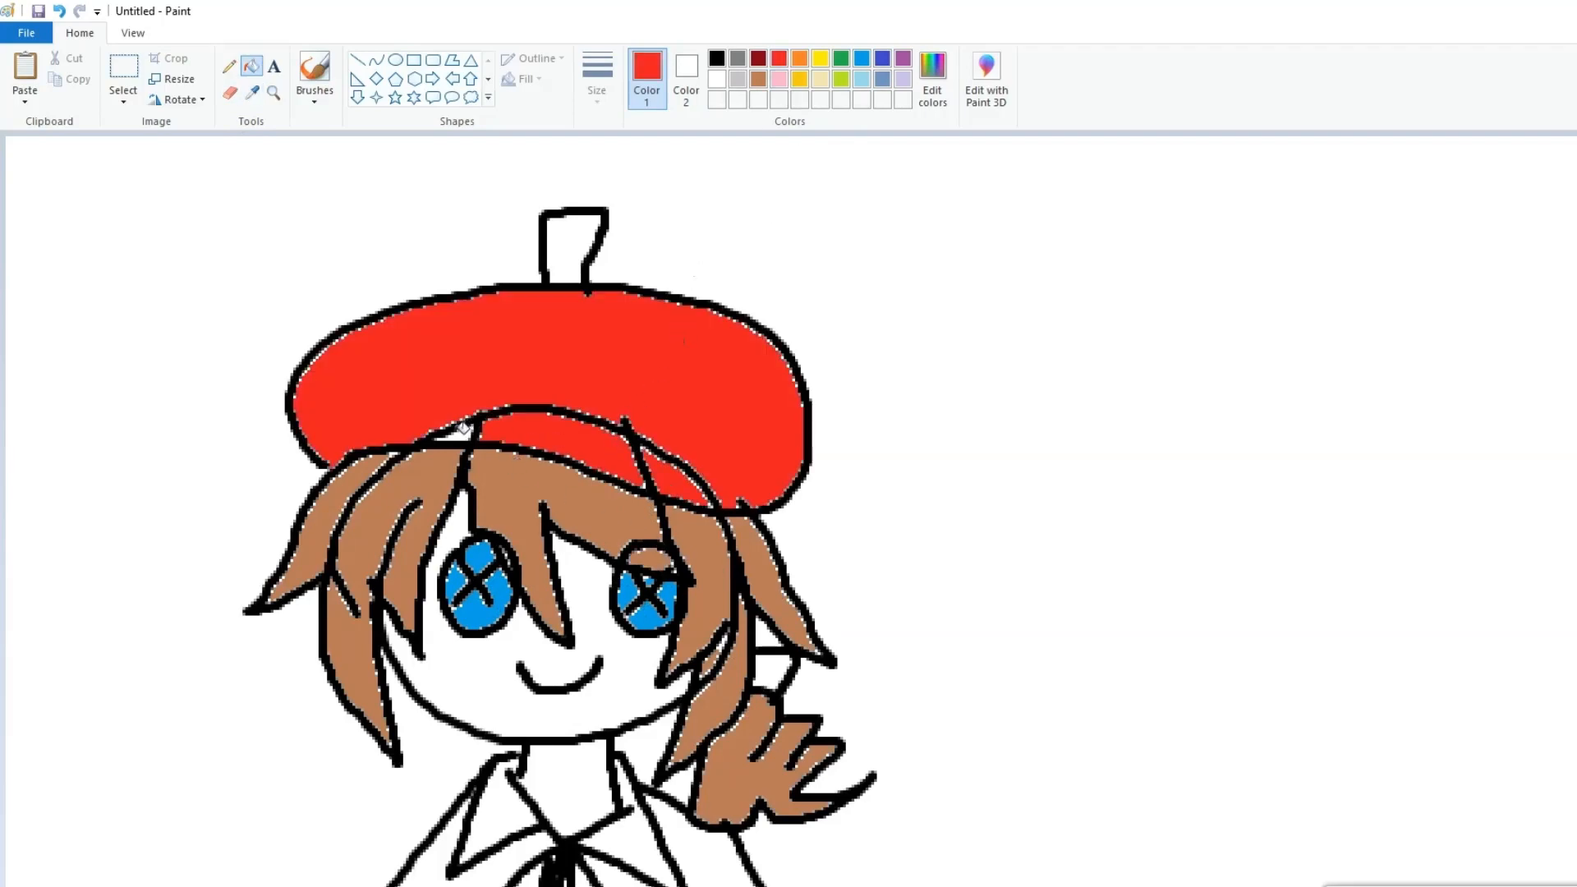
left_click(461, 430)
left_click(568, 252)
scroll(561, 326, "down", 1)
left_click(767, 458)
Fill both halves of the cape with red and the shirt opening between them with blue
scroll(730, 444, "down", 1)
left_click(482, 561)
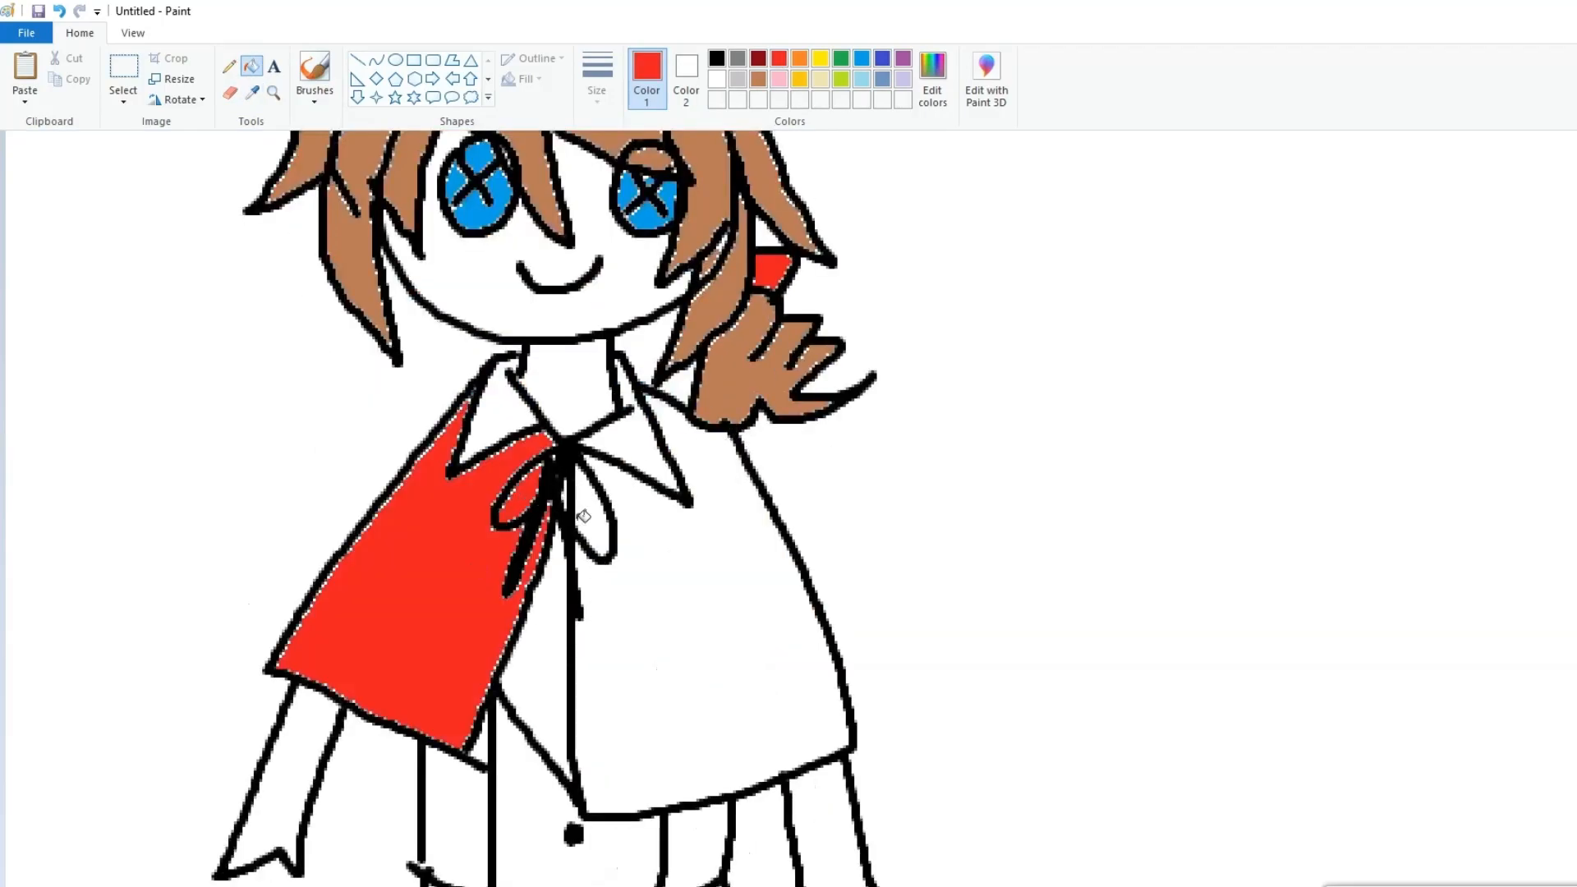
left_click(633, 599)
scroll(645, 615, "down", 2)
left_click(863, 60)
left_click(553, 396)
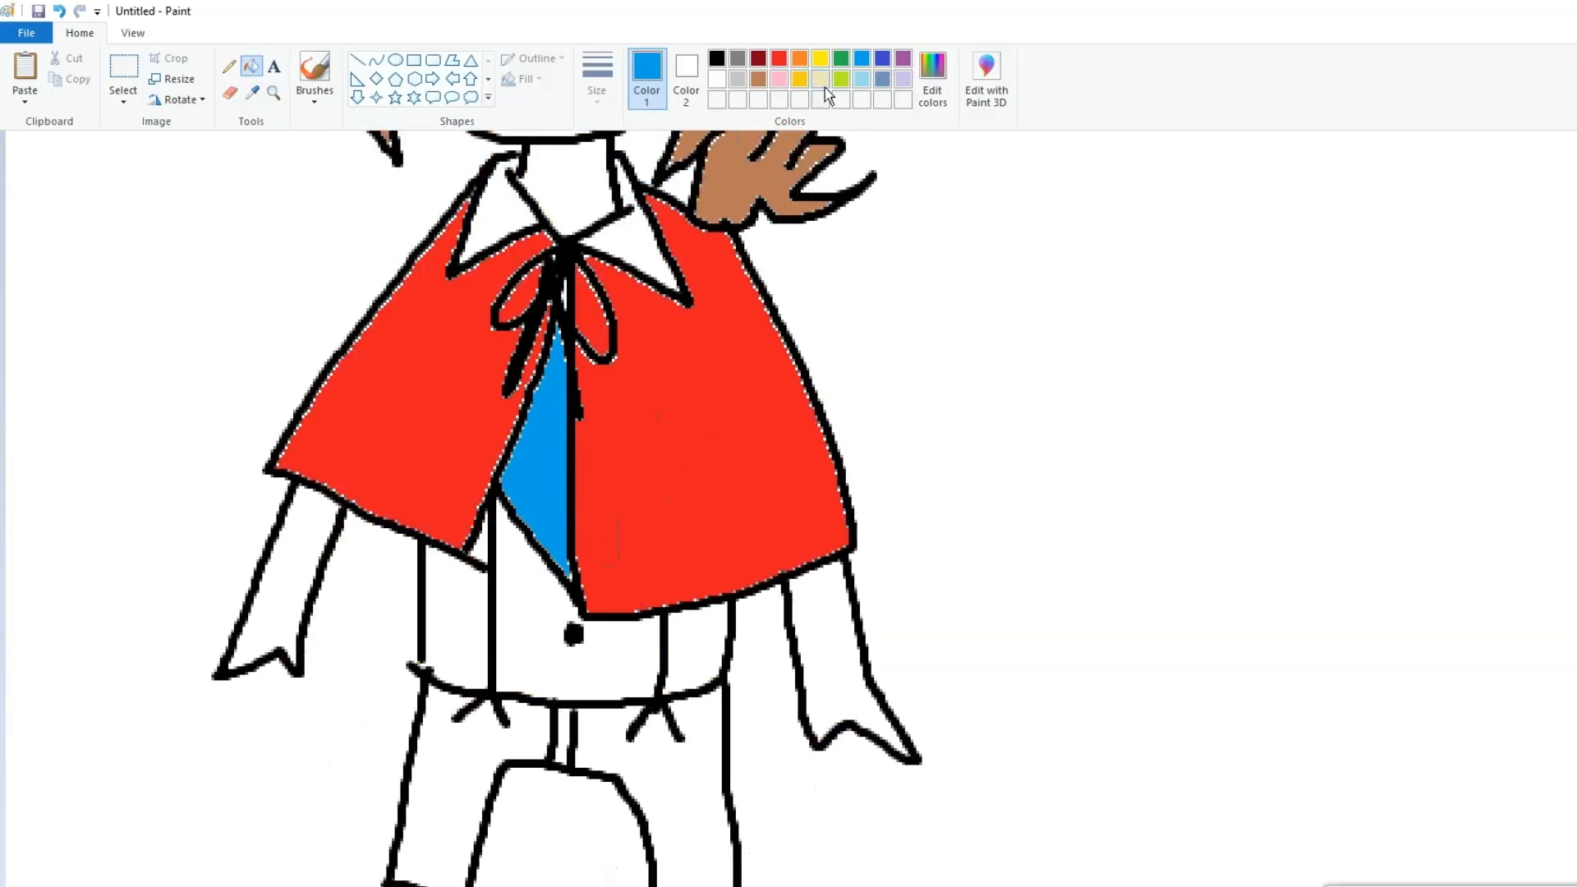
Fill all sections of the trousers with indigo
scroll(695, 350, "down", 2)
left_click(884, 59)
left_click(642, 546)
left_click(564, 535)
left_click(503, 538)
Fill both boots, including their toe caps and lace areas, with brown
scroll(640, 496, "down", 2)
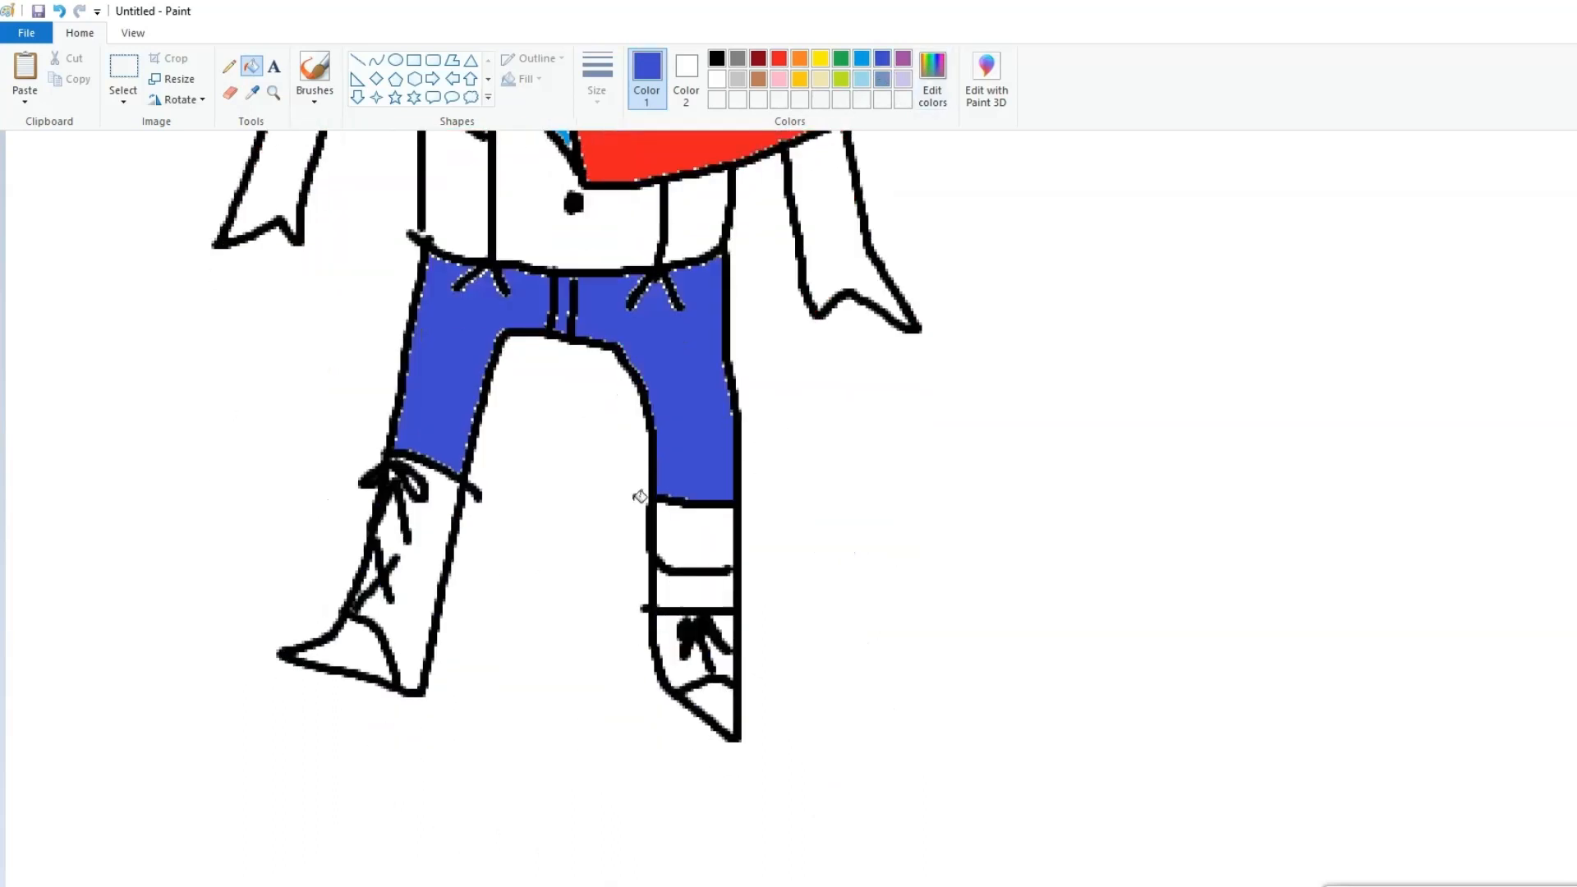
left_click(757, 78)
left_click(681, 649)
left_click(708, 710)
left_click(724, 657)
left_click(723, 622)
left_click(421, 574)
left_click(372, 653)
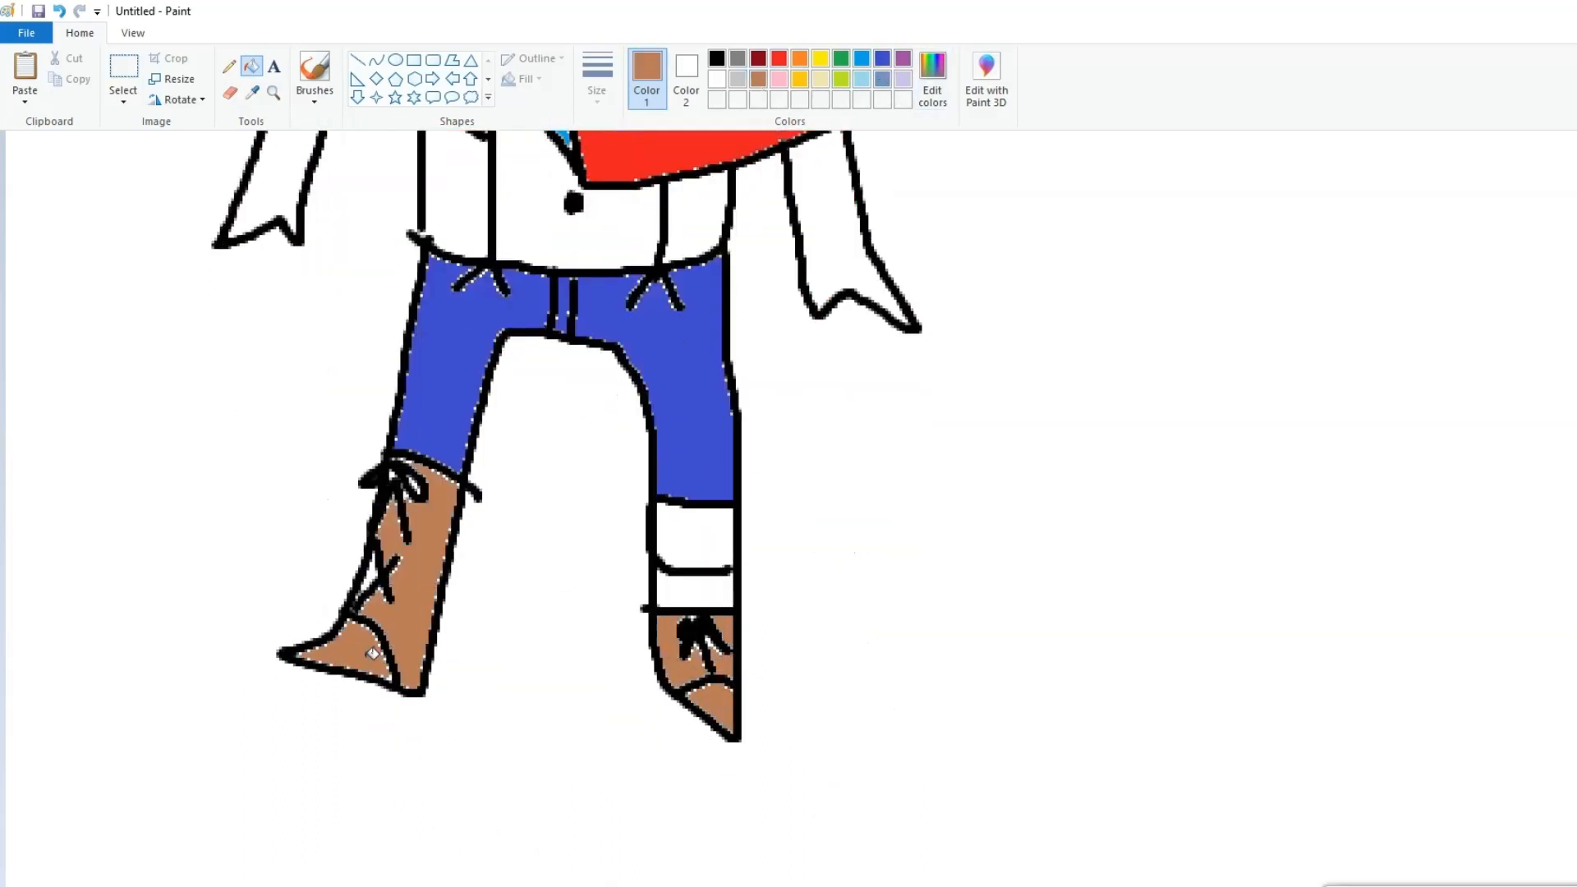
scroll(1430, 802, "down", 3)
scroll(1045, 637, "up", 1)
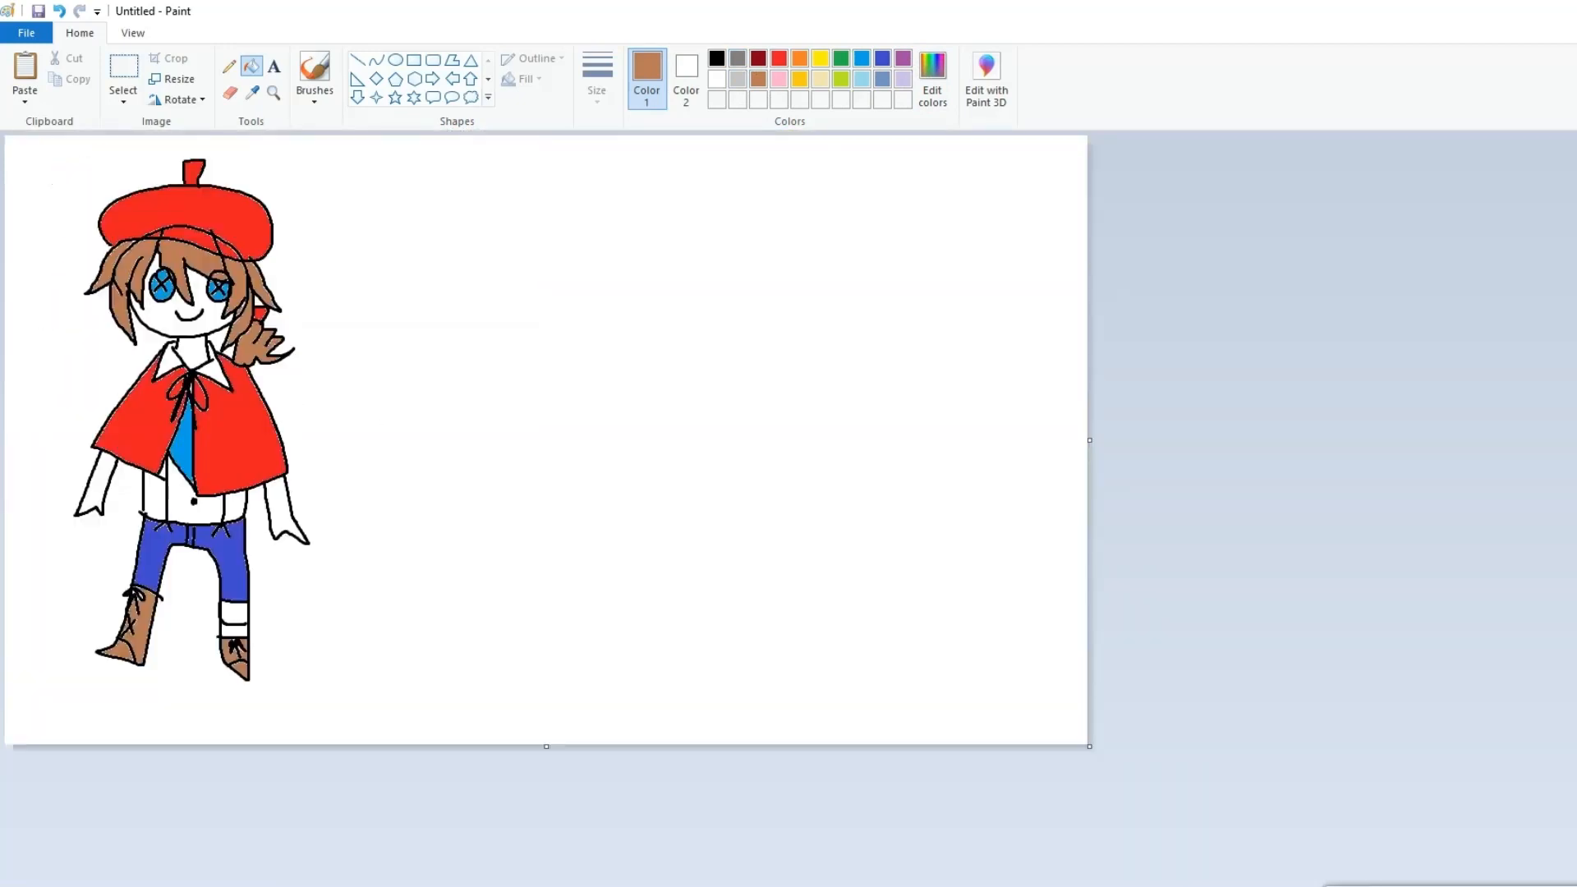
Select the whole character and move it slightly down and to the left on the canvas
left_click(123, 70)
left_click_drag(135, 319, 26, 140)
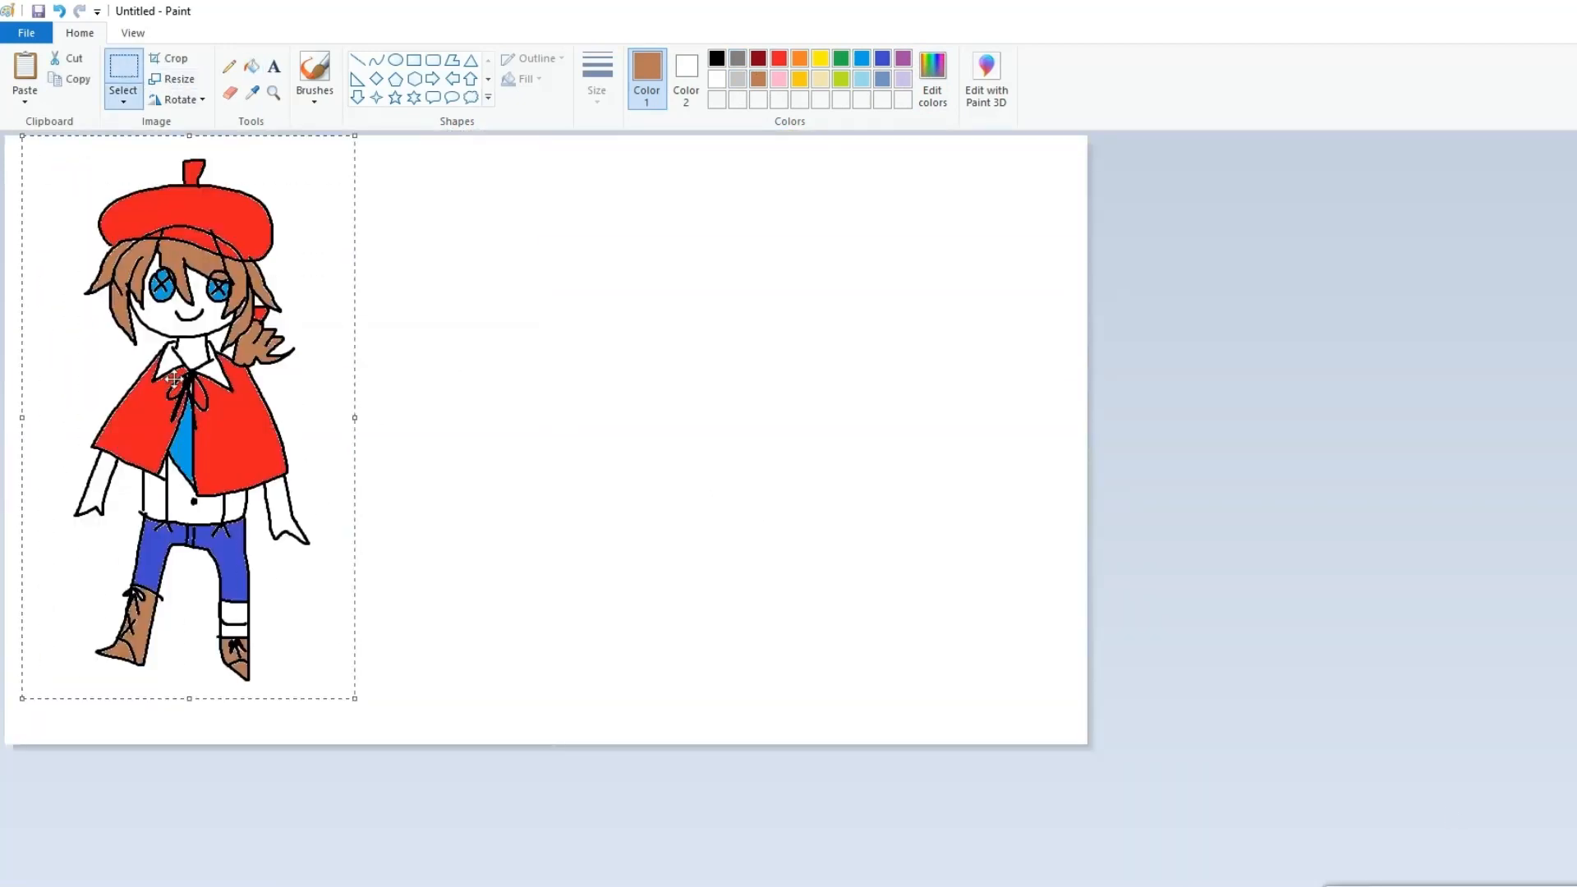
mouse_move(236, 368)
left_mouse_down()
mouse_move(225, 419)
mouse_move(223, 380)
left_mouse_up()
left_click(448, 336)
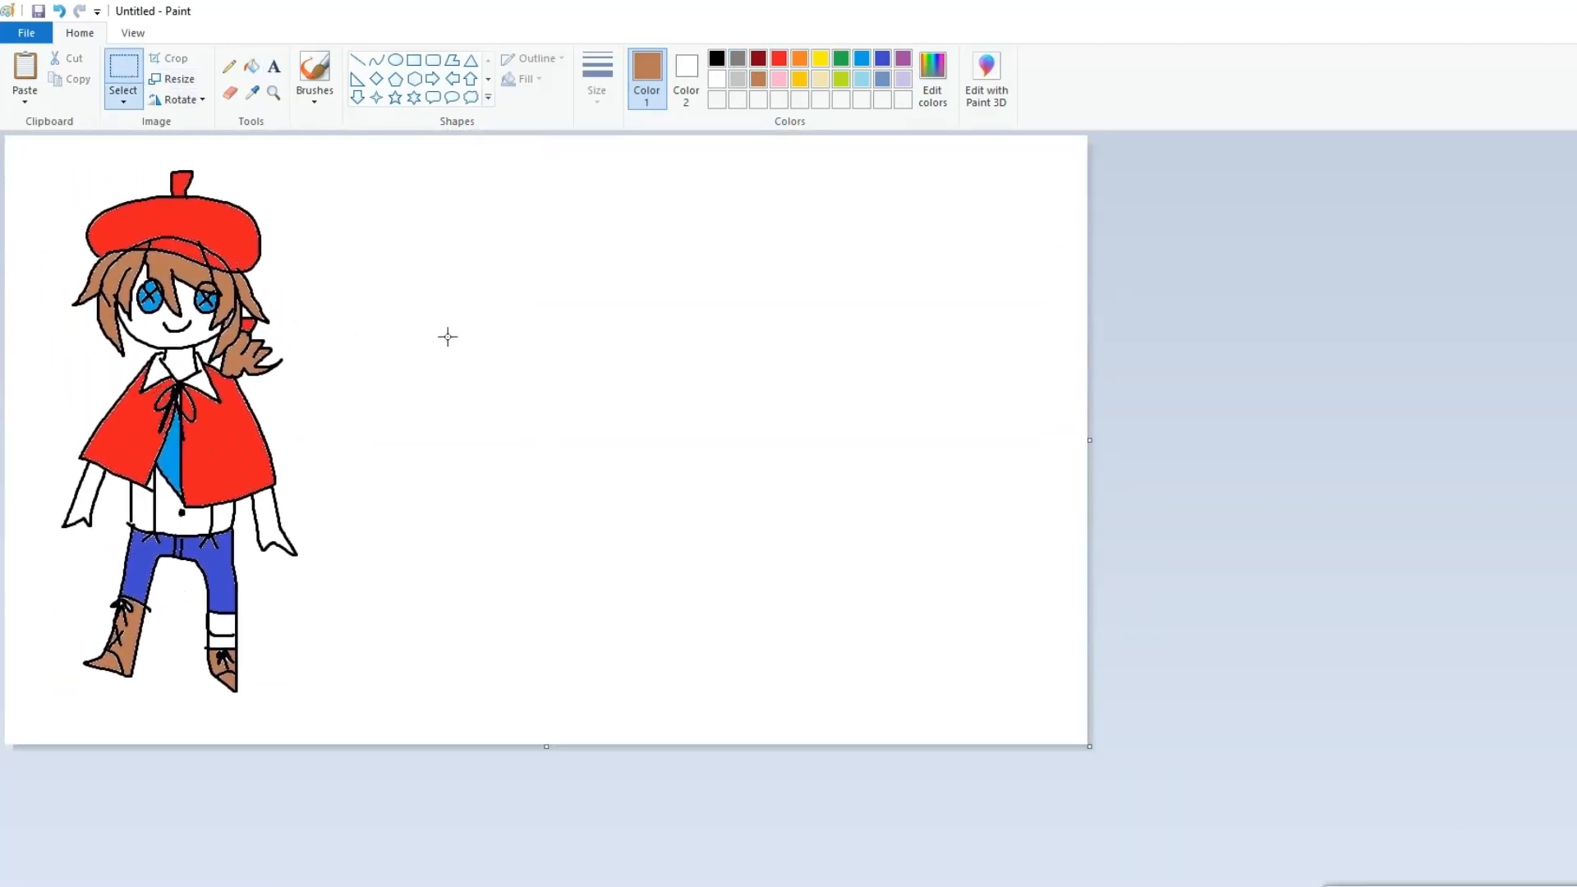
Try smearing repeated copies of the character's selected head across the canvas, and undo the smear
left_click(123, 99)
left_click(113, 267)
left_click_drag(154, 308, 238, 345)
mouse_move(171, 302)
left_mouse_down()
mouse_move(346, 451)
mouse_move(399, 368)
left_mouse_up()
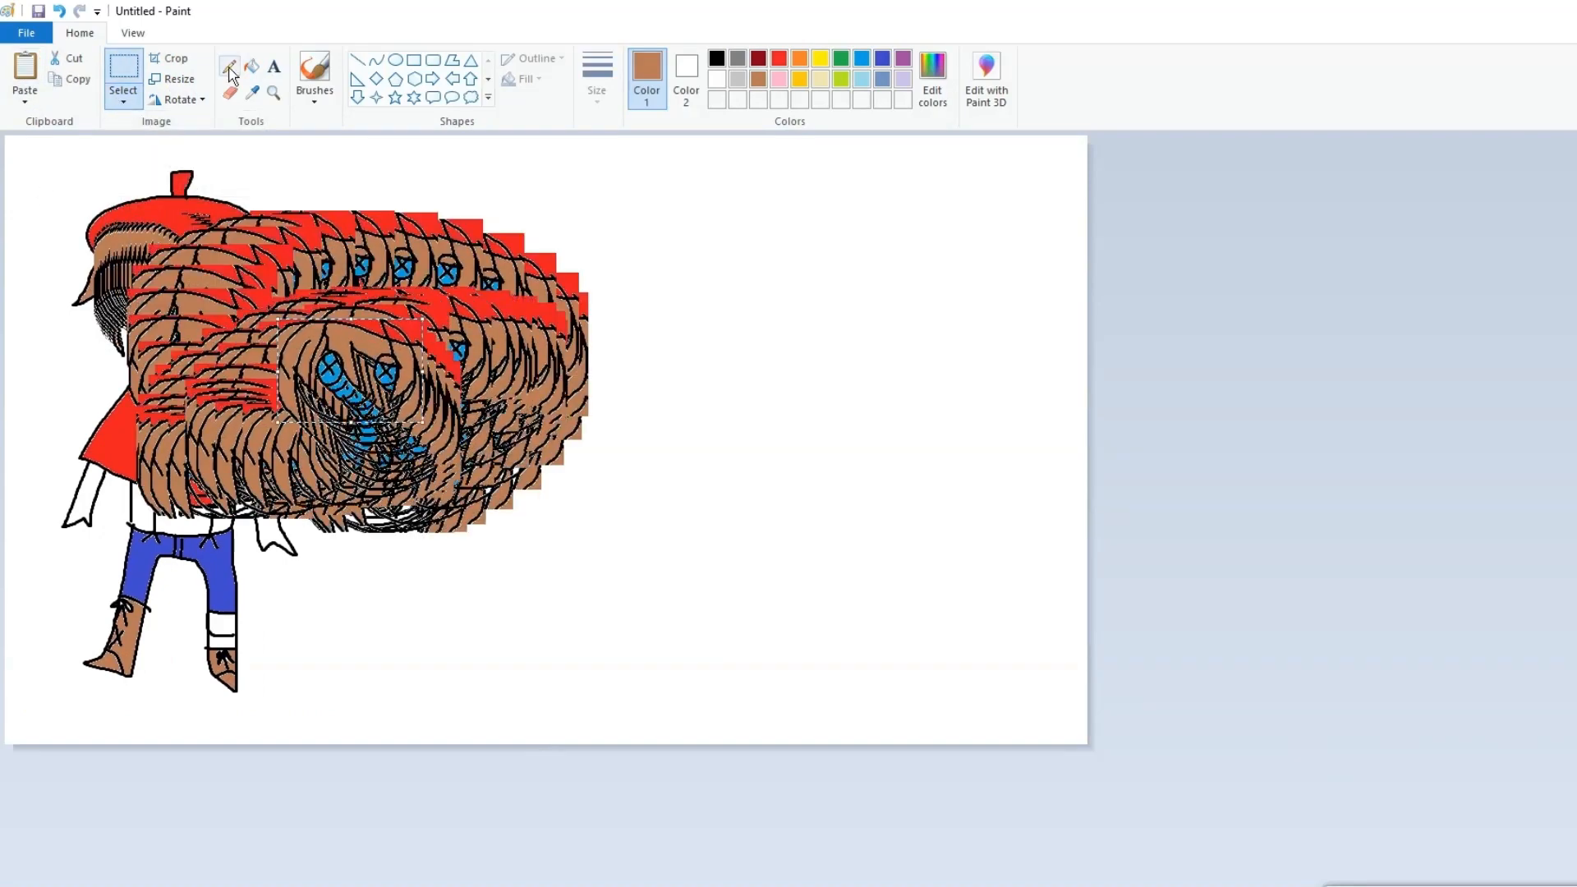
left_click(59, 12)
Draw a large black oval head outline to the right of the character with two small oval eyes inside it
key("ctrl+Page_Up")
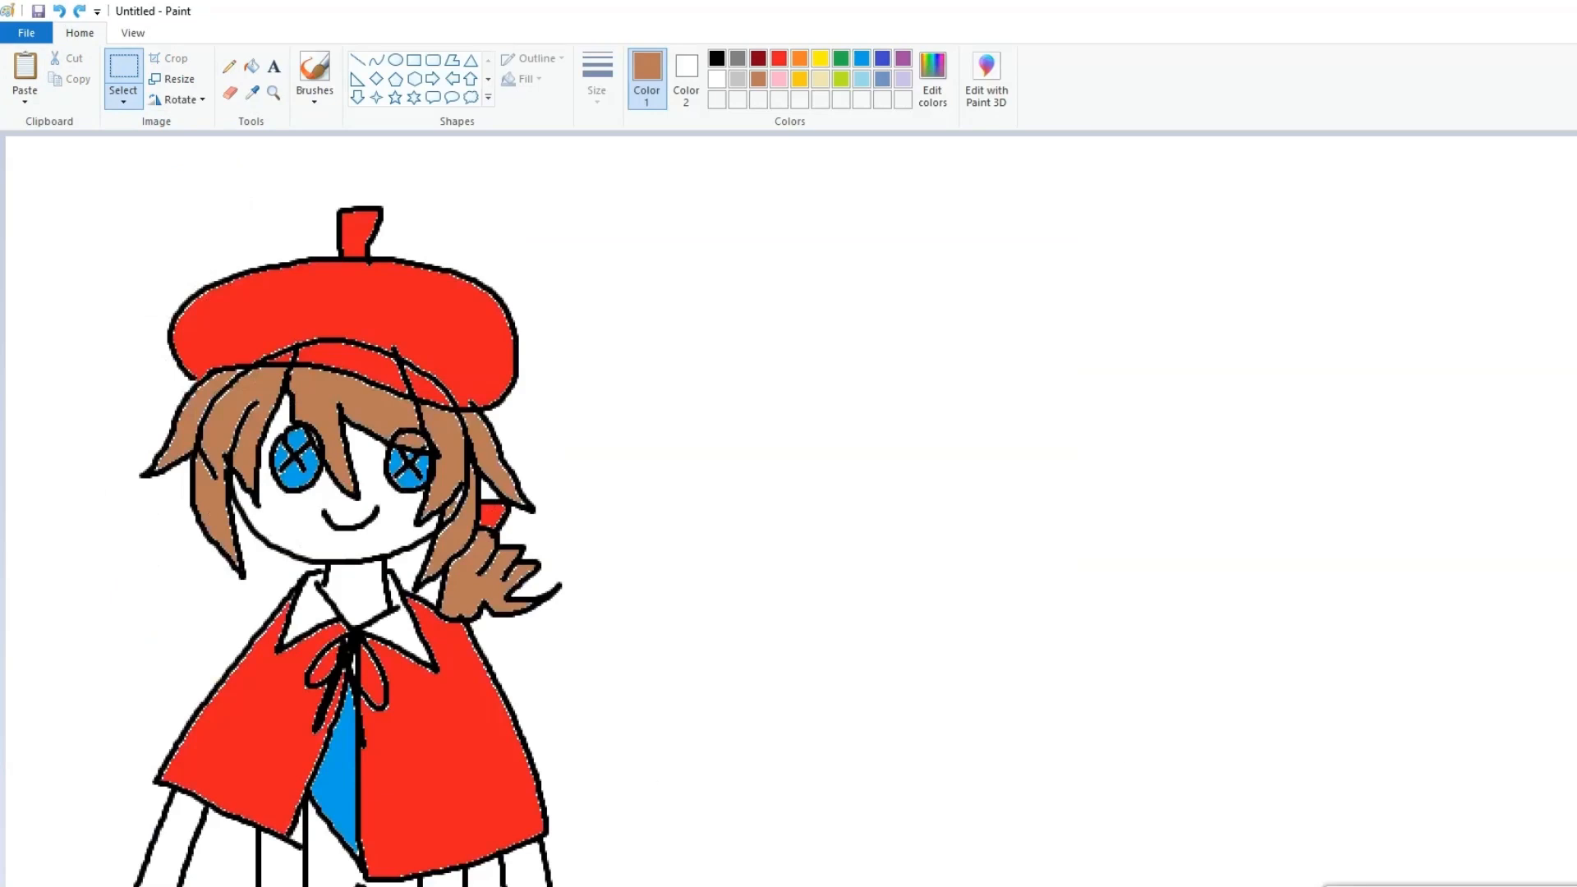
scroll(600, 142, "right", 3)
left_click(396, 61)
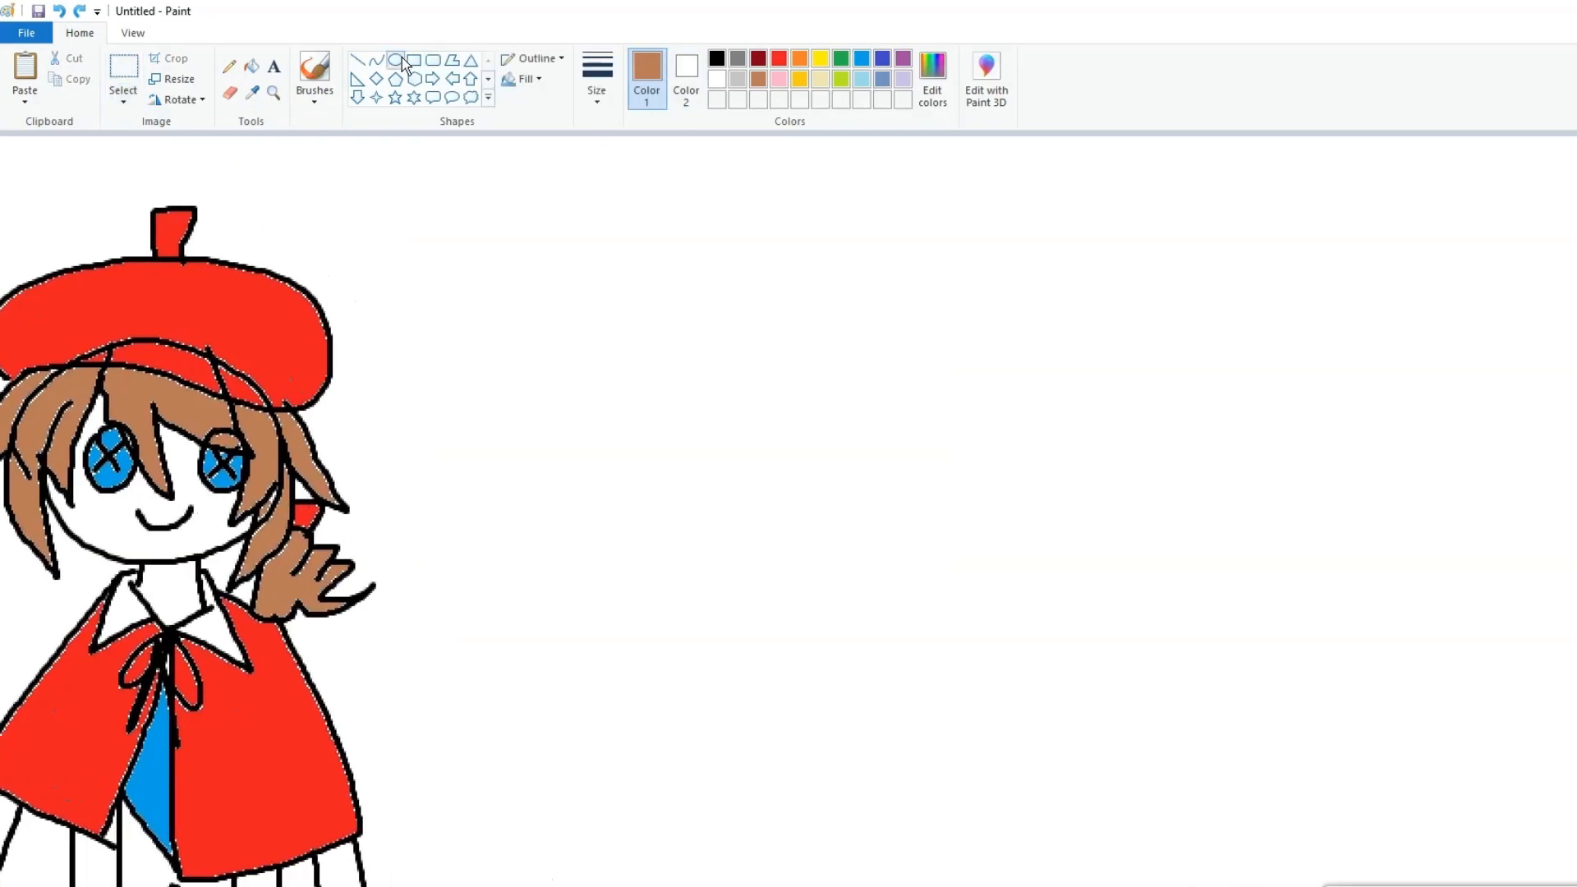
left_click(717, 59)
left_click_drag(620, 367, 938, 657)
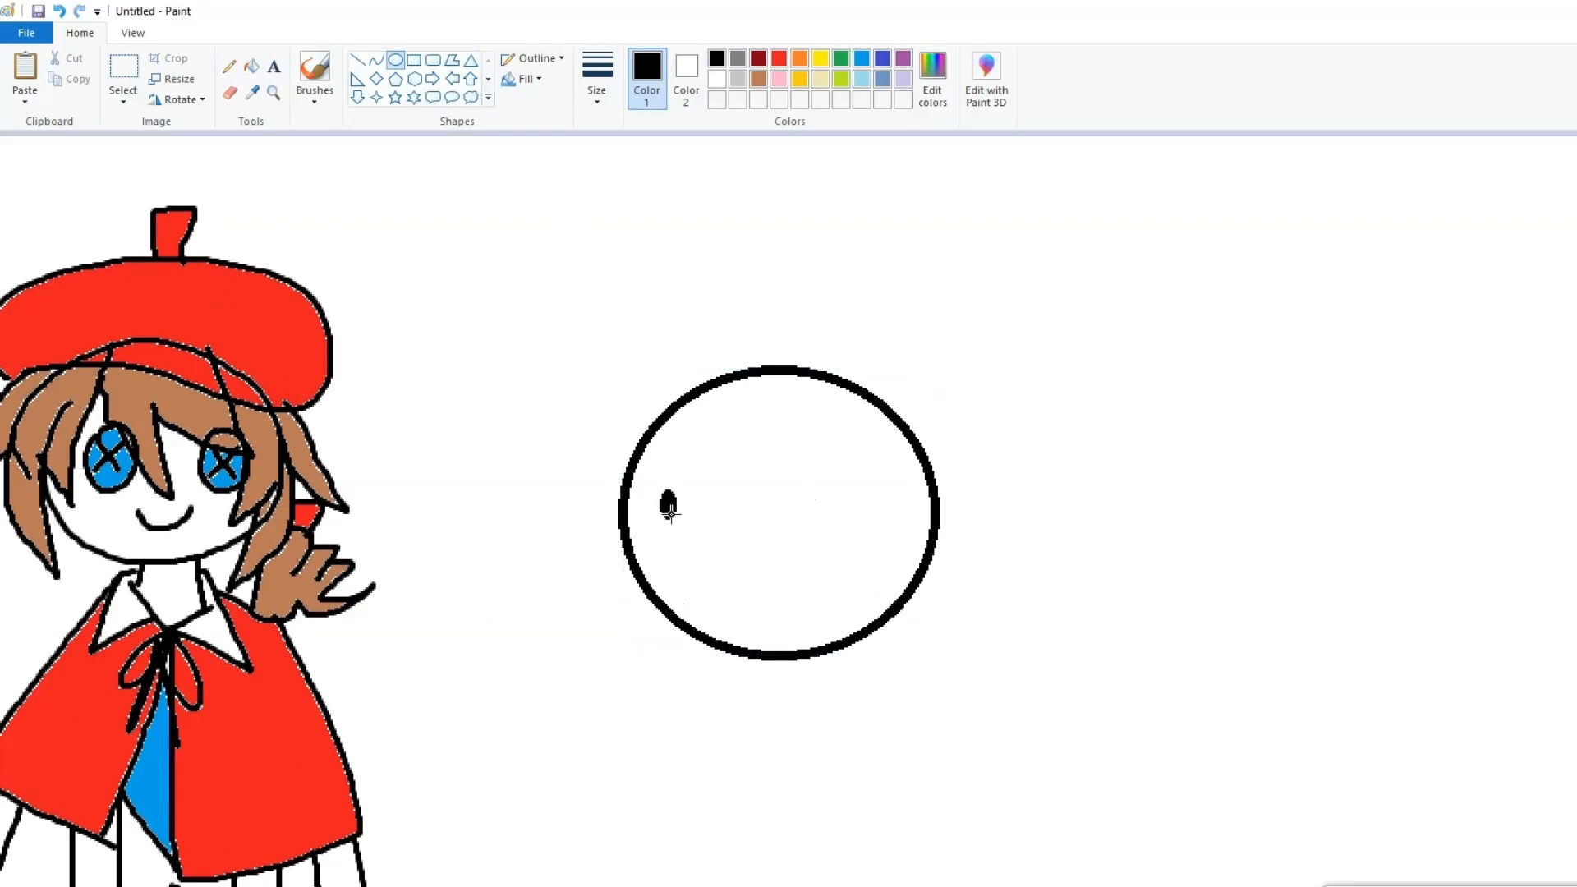
left_click_drag(670, 513, 733, 576)
left_click_drag(817, 488, 897, 580)
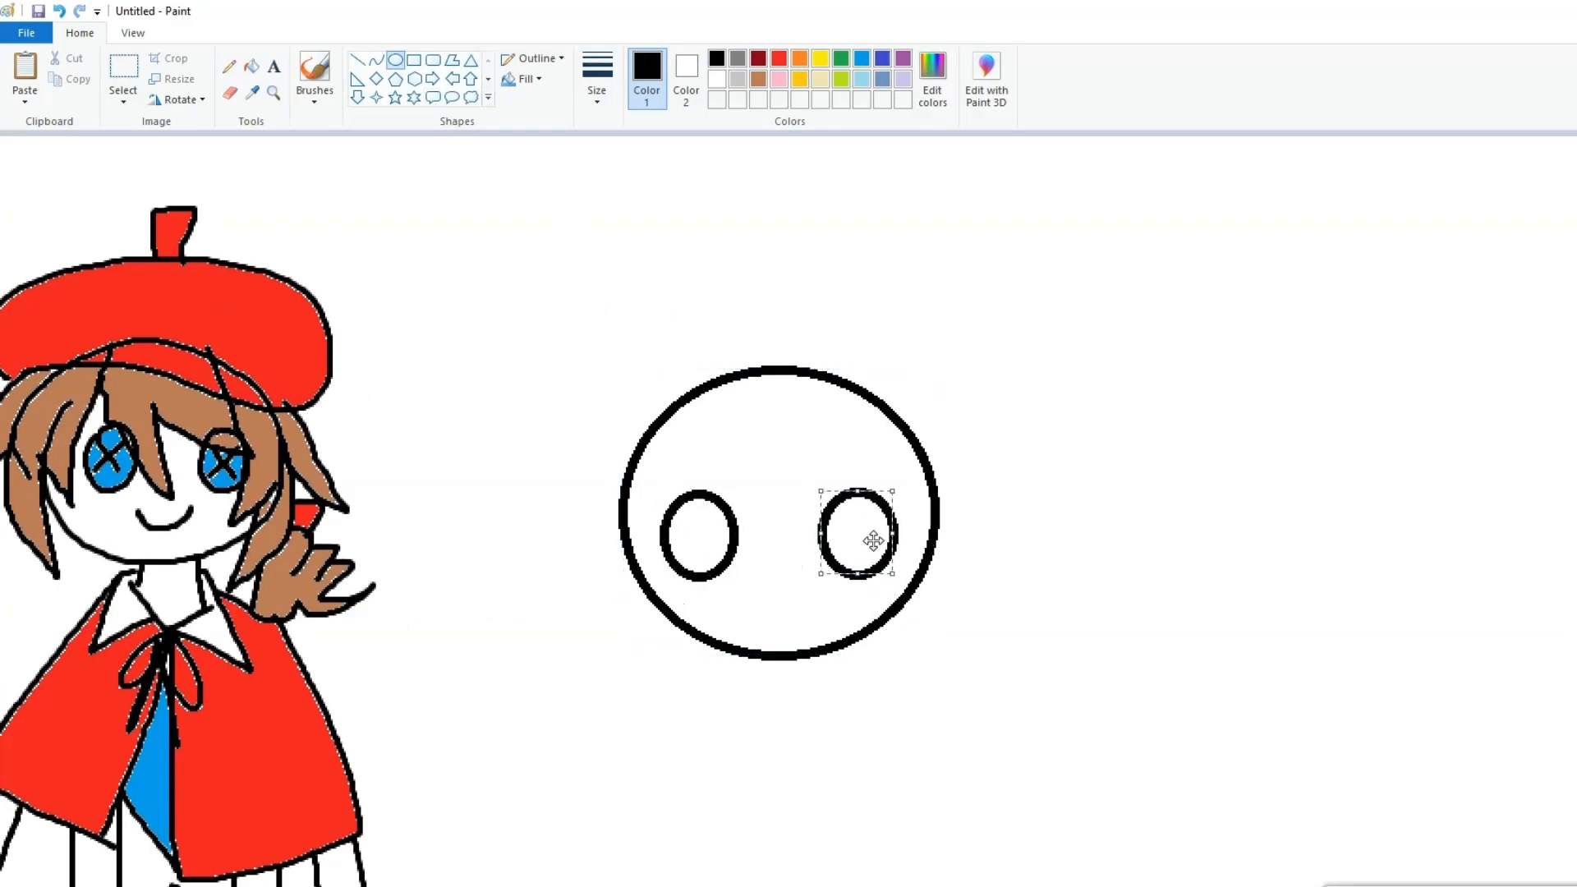
Draw a narrower black oval iris inside each of the new character's two eyes
left_click(762, 512)
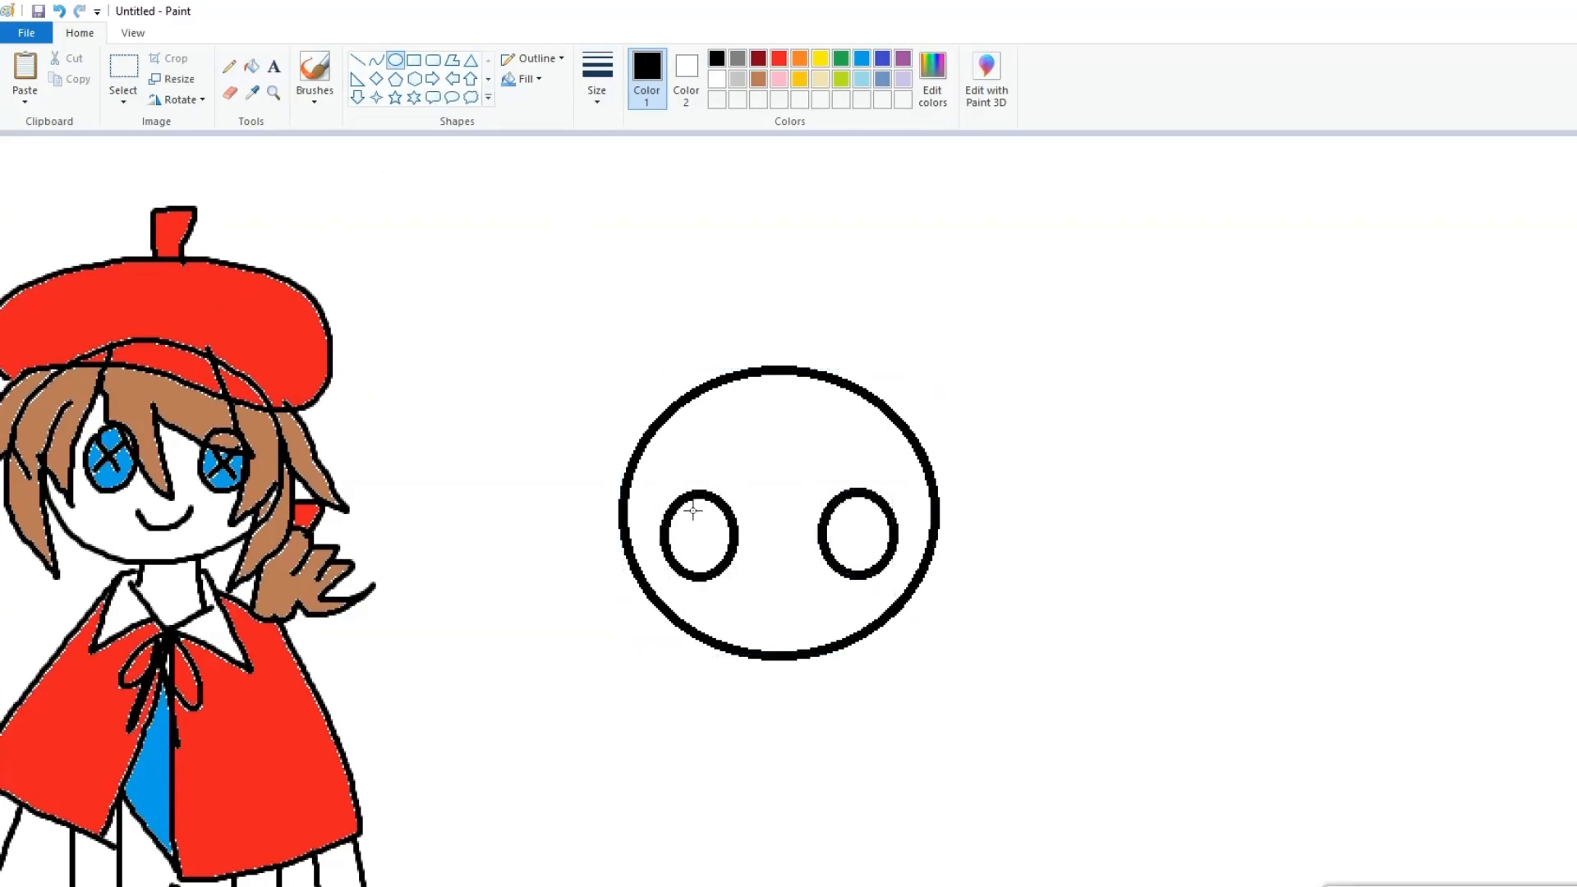
left_click_drag(686, 500, 734, 575)
left_click_drag(815, 499, 864, 566)
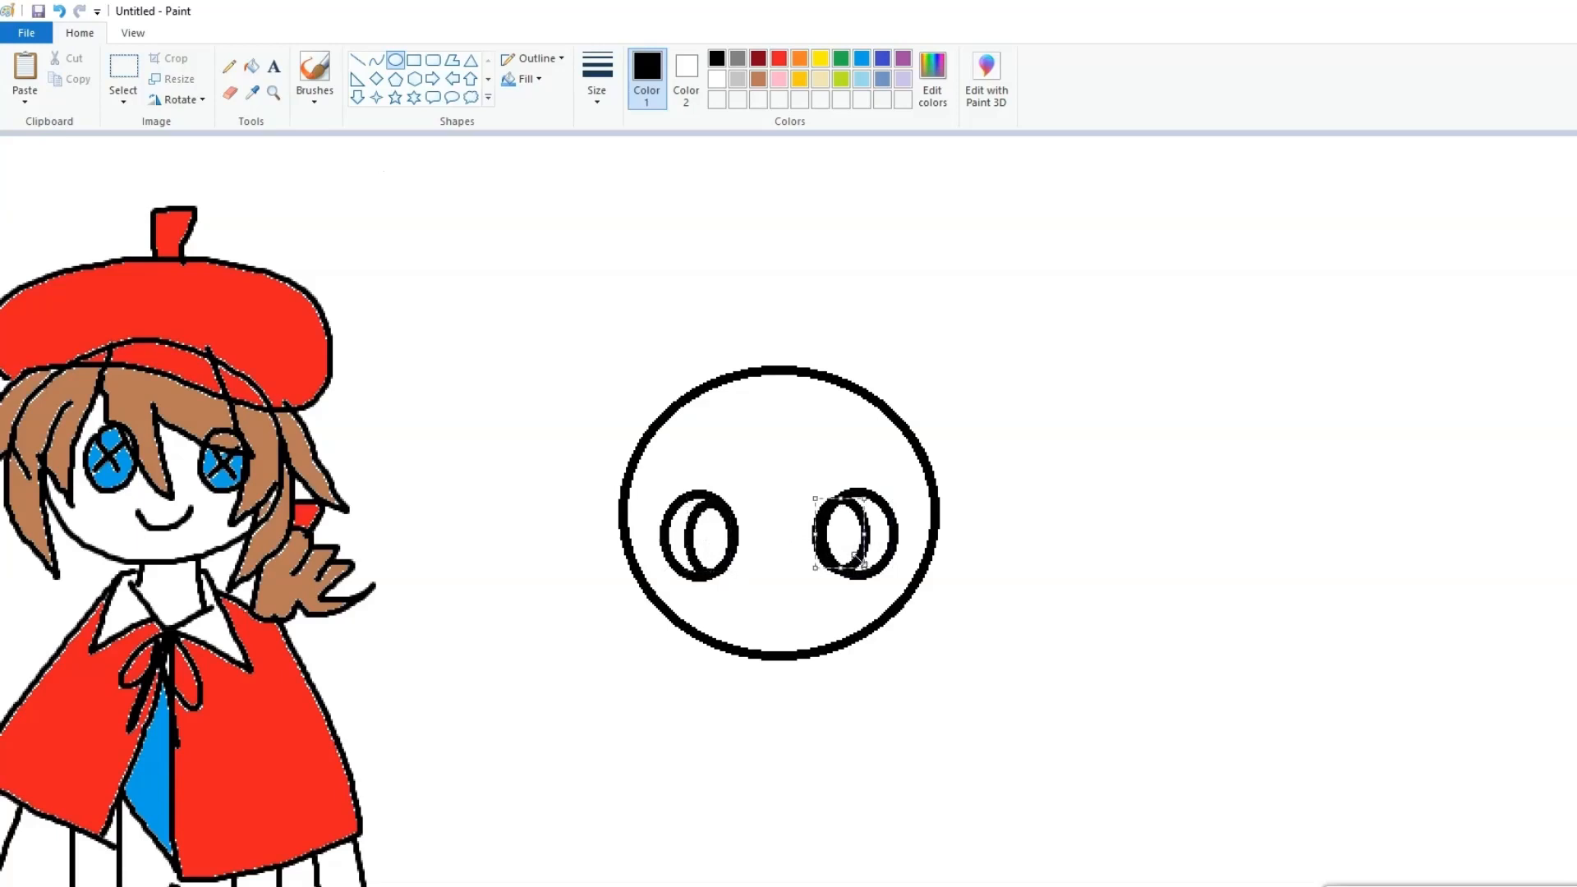
left_click(769, 498)
Draw pointed zigzag bangs with straight lines from the head outline down between the eyes
left_click(357, 59)
left_click_drag(704, 387, 760, 569)
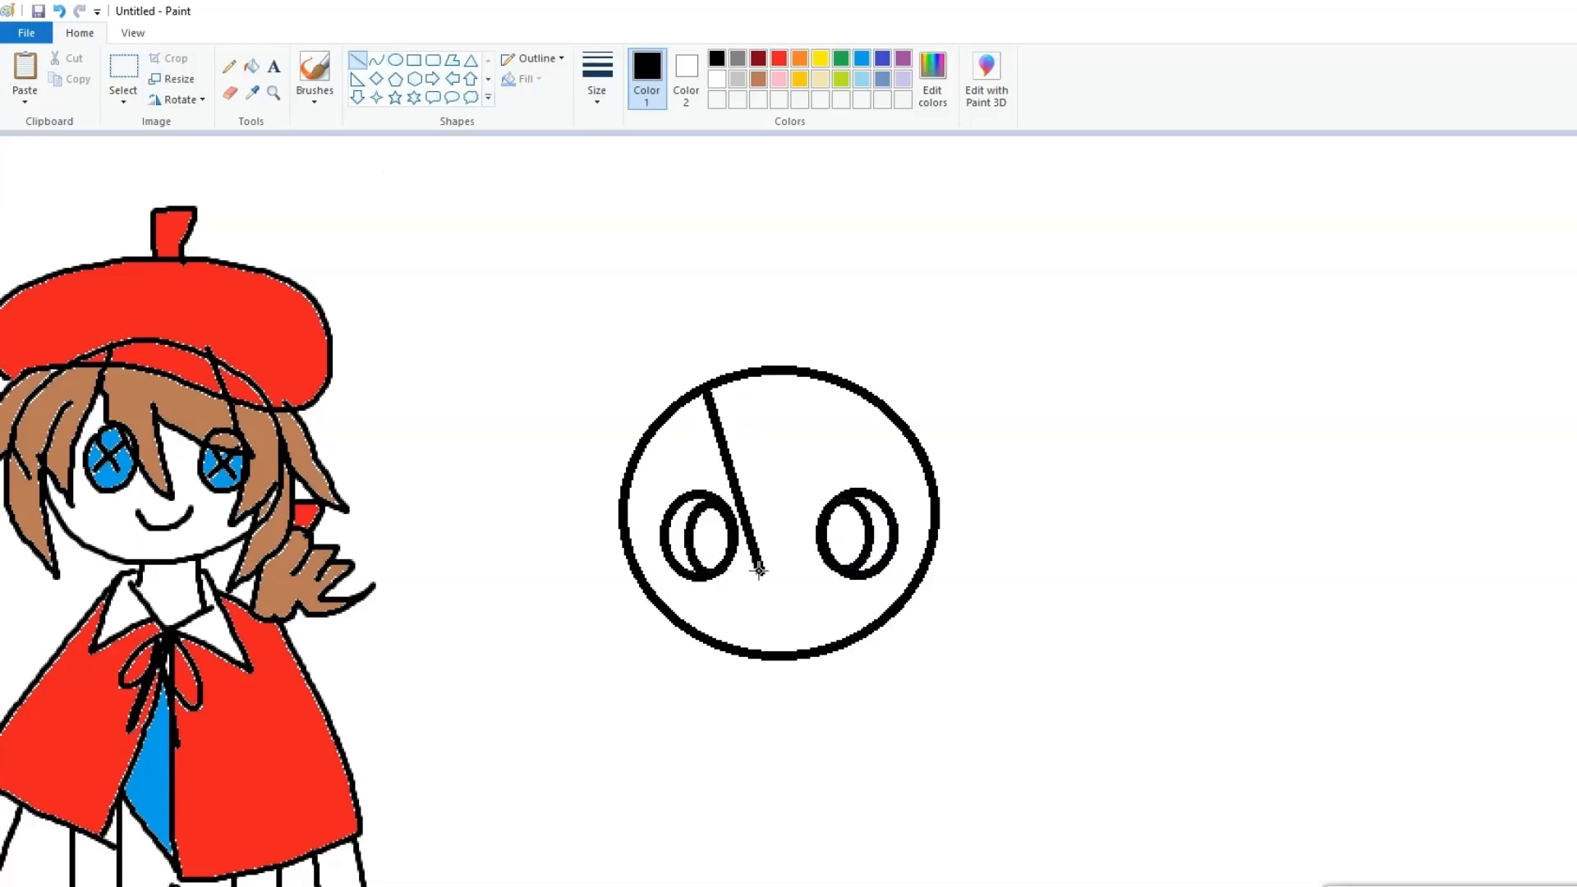
left_click_drag(788, 481, 763, 567)
left_click_drag(788, 476, 839, 498)
left_click_drag(823, 377, 843, 497)
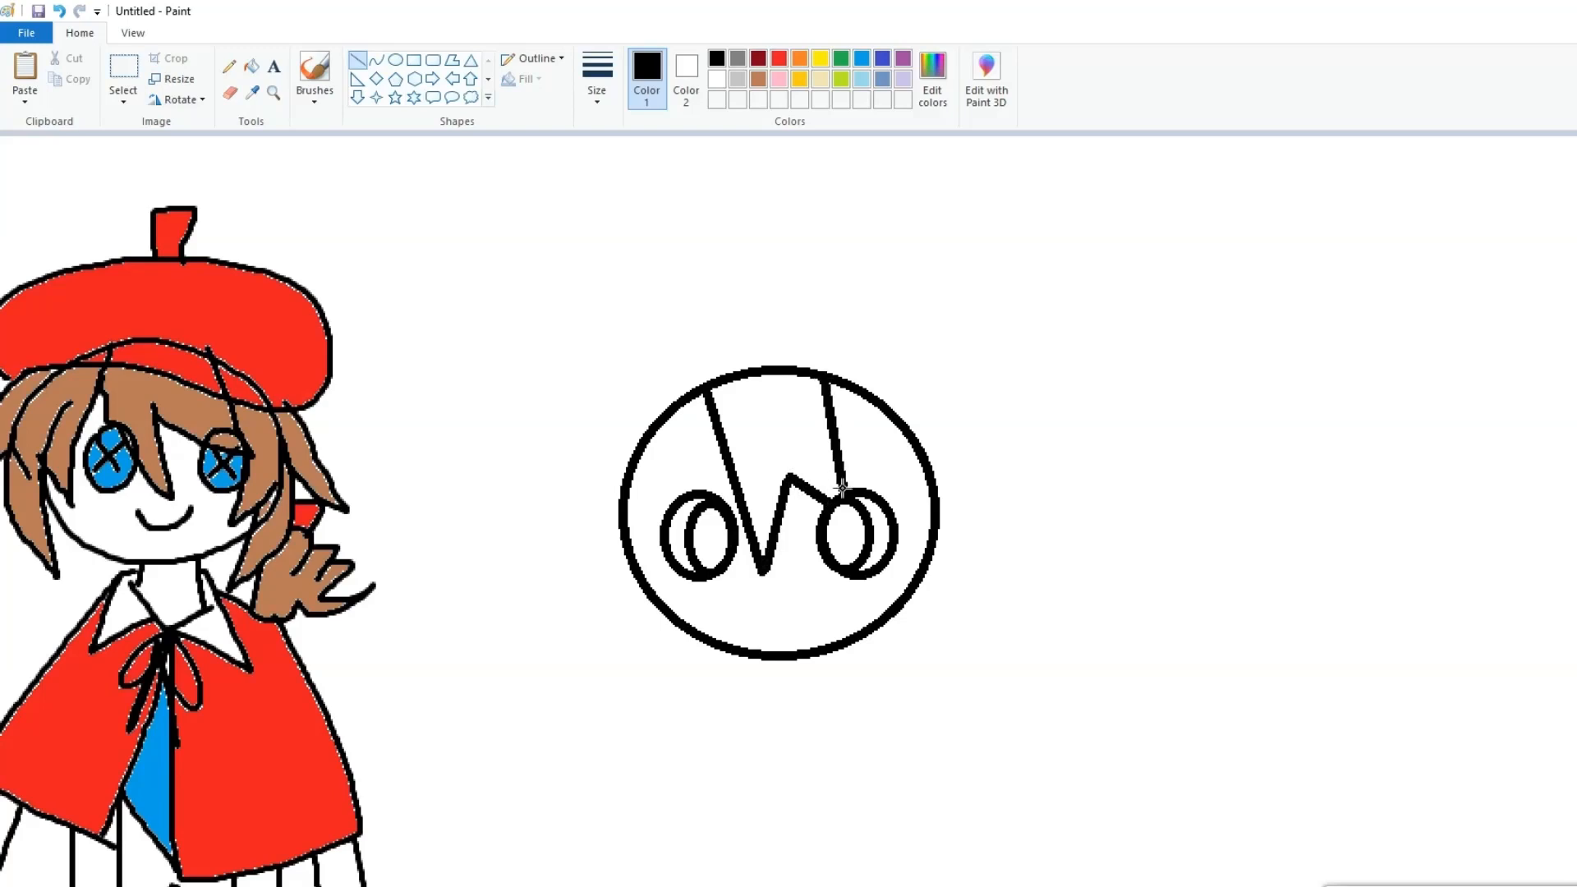
Draw straight hair lines from the bangs to both sides of the head and down along the cheeks
left_click_drag(716, 430, 622, 508)
left_click_drag(825, 425, 933, 501)
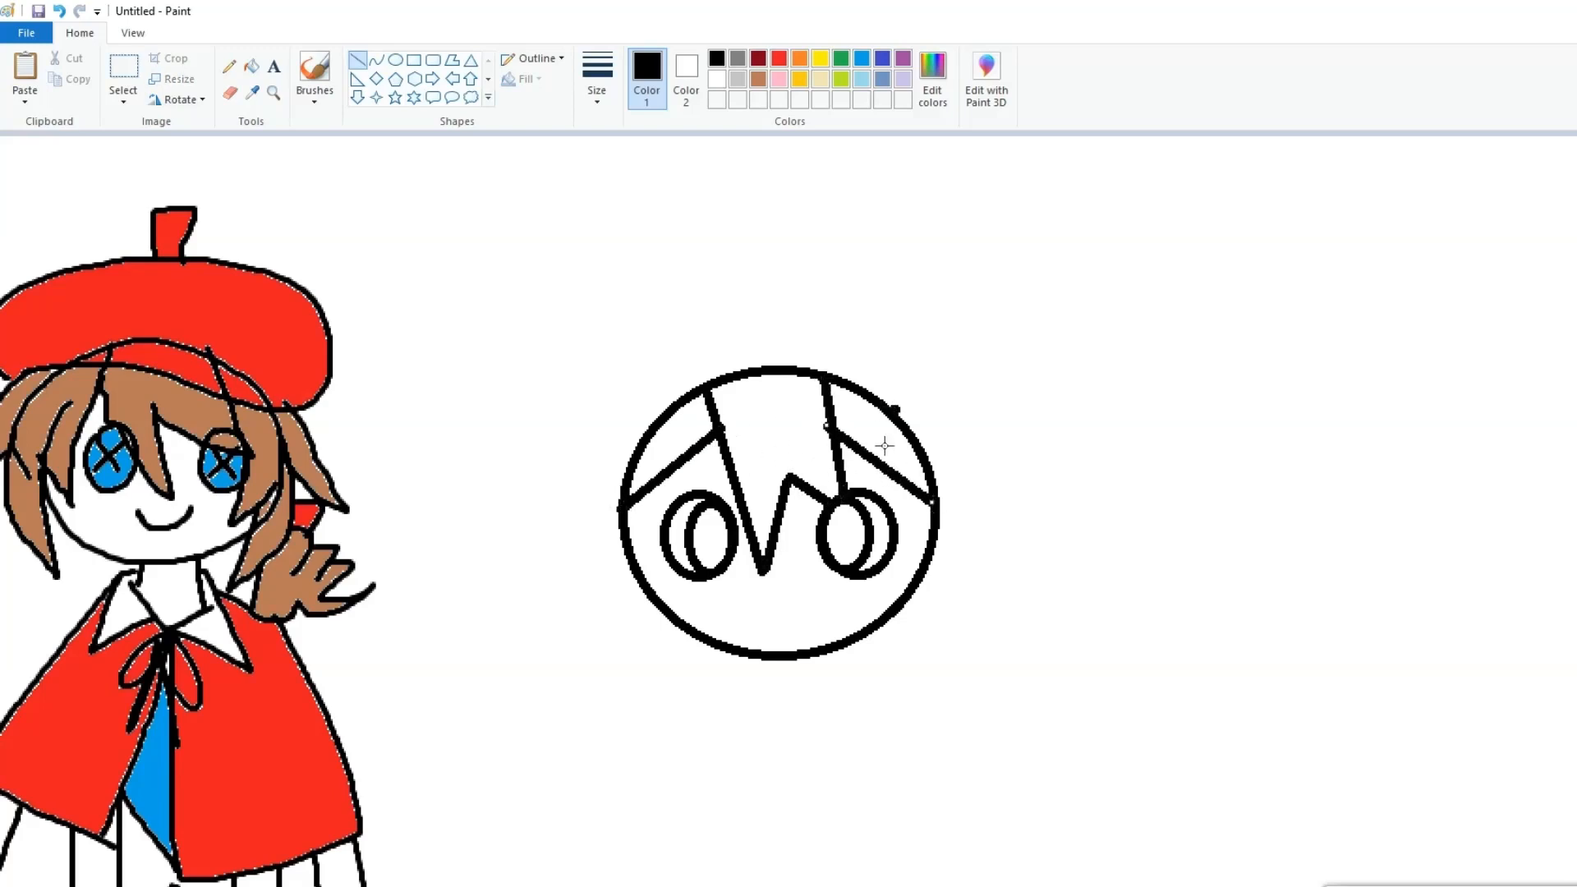
left_click_drag(630, 499, 684, 620)
left_click_drag(917, 493, 880, 616)
Outline spiky hair locks outside both sides of the head, joining them to the upper head outline
left_click_drag(656, 601, 604, 585)
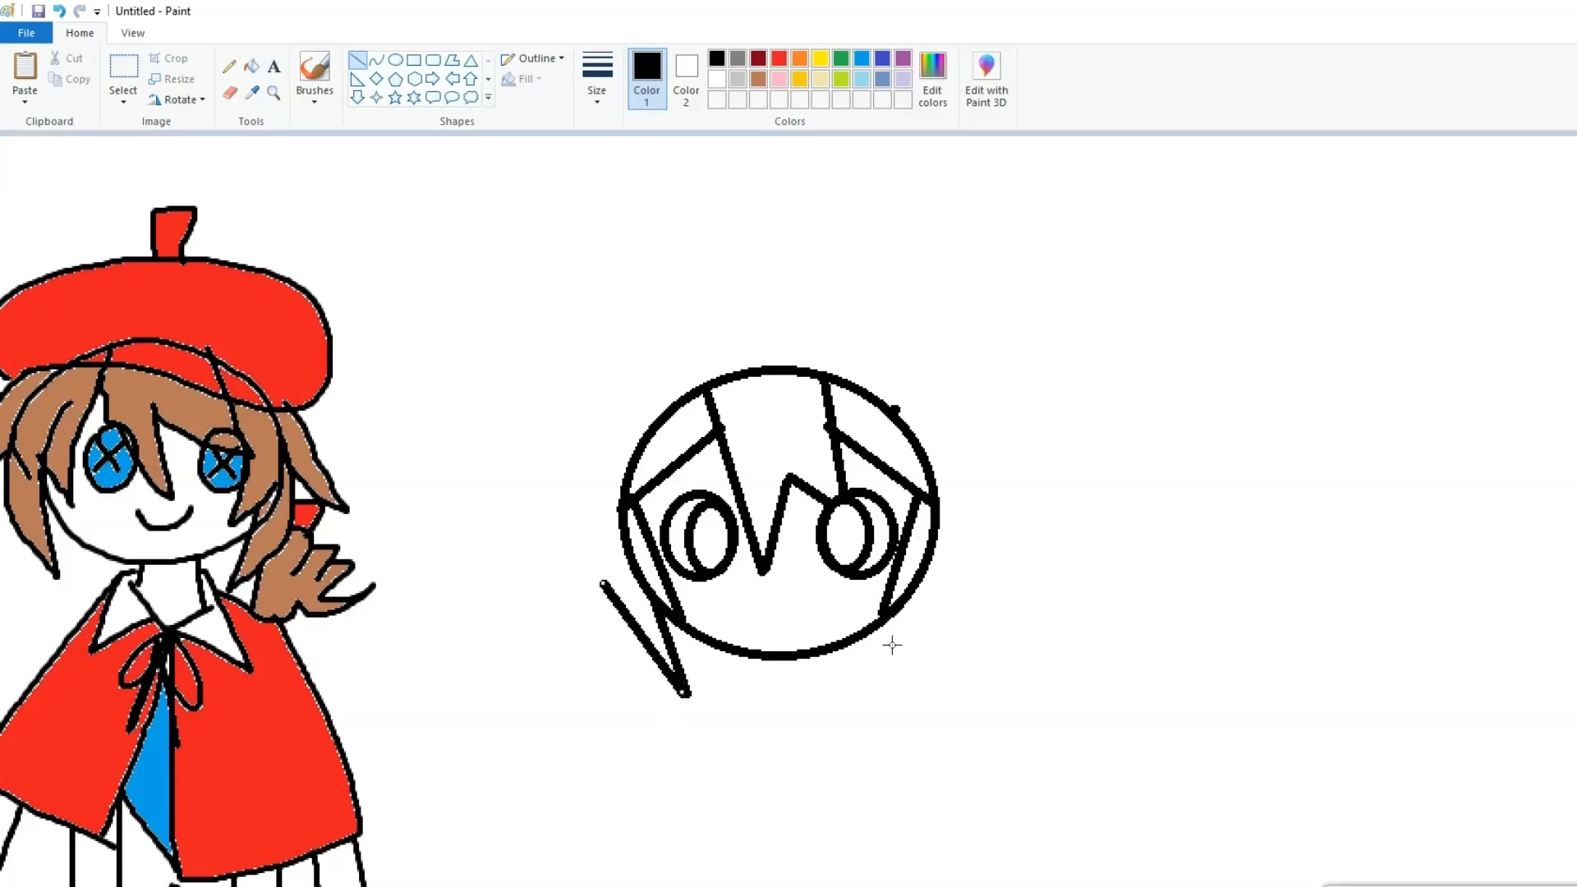
mouse_move(911, 599)
left_mouse_down()
mouse_move(872, 696)
mouse_move(952, 587)
left_mouse_up()
left_click_drag(591, 490, 549, 589)
left_click_drag(975, 498, 1010, 579)
left_click_drag(586, 489, 697, 386)
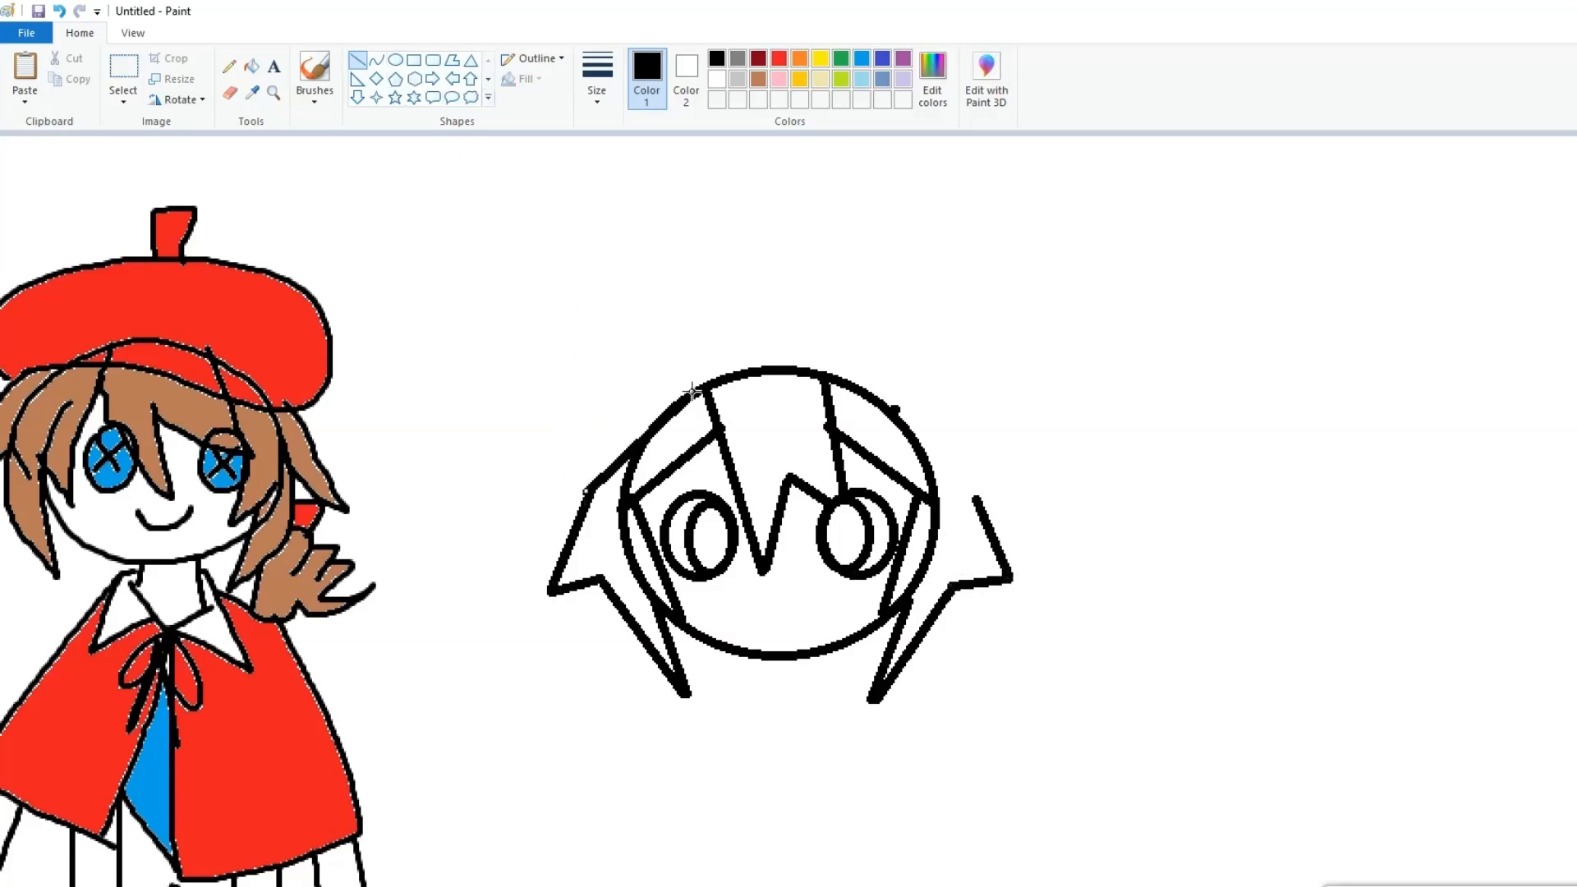
left_click_drag(981, 501, 891, 408)
Draw a wide oval beret with a small rectangular stem above the head and erase the overlapping lines
left_click(395, 59)
left_click_drag(590, 286, 975, 438)
left_click(230, 93)
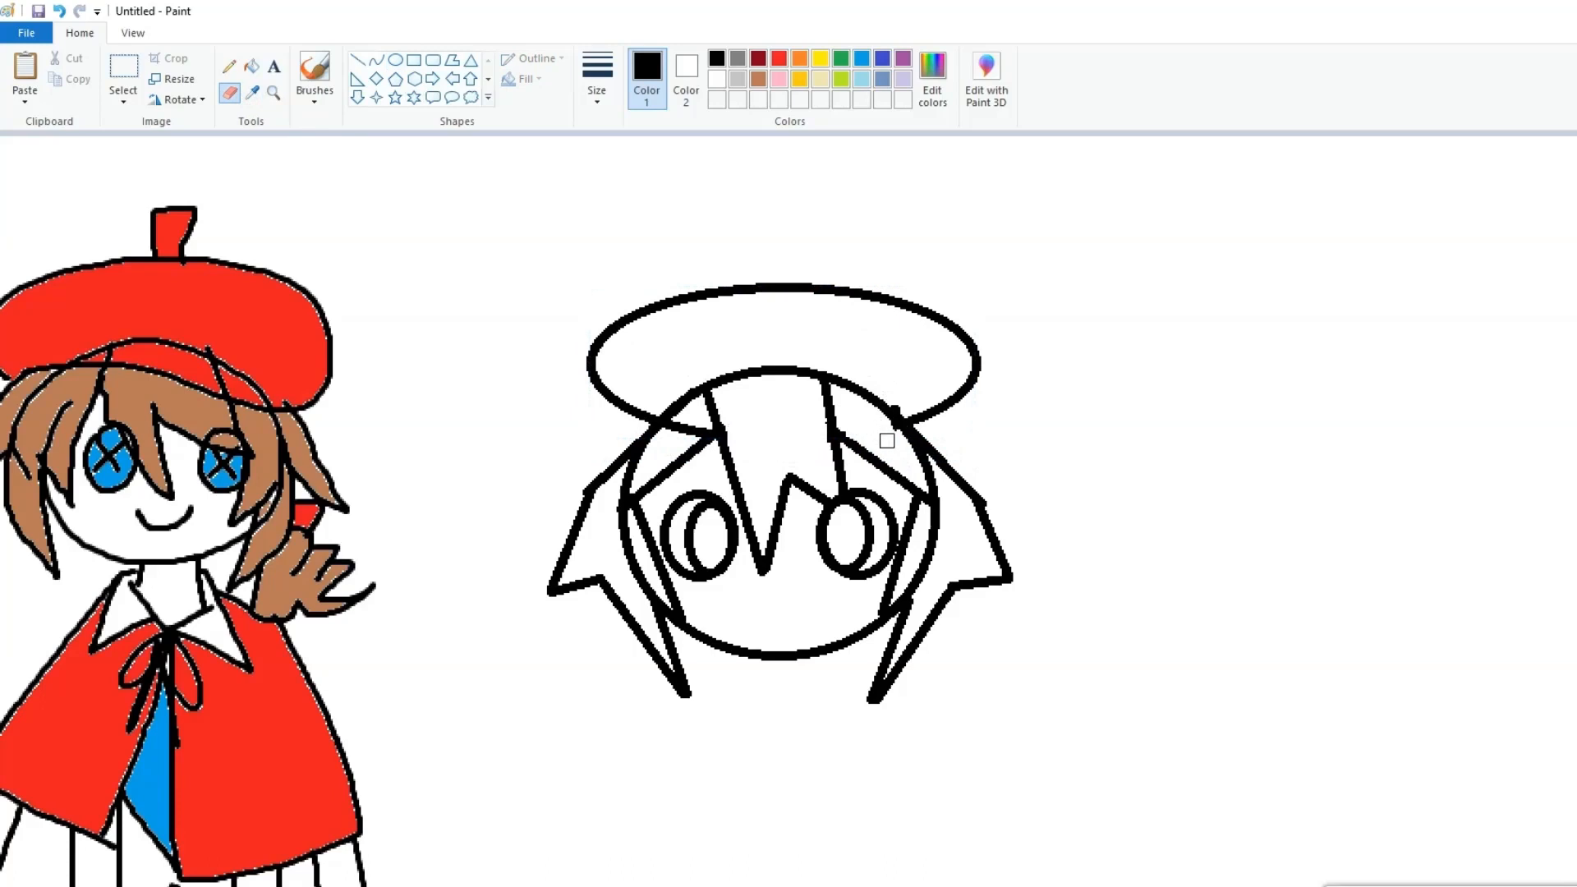
left_click(414, 59)
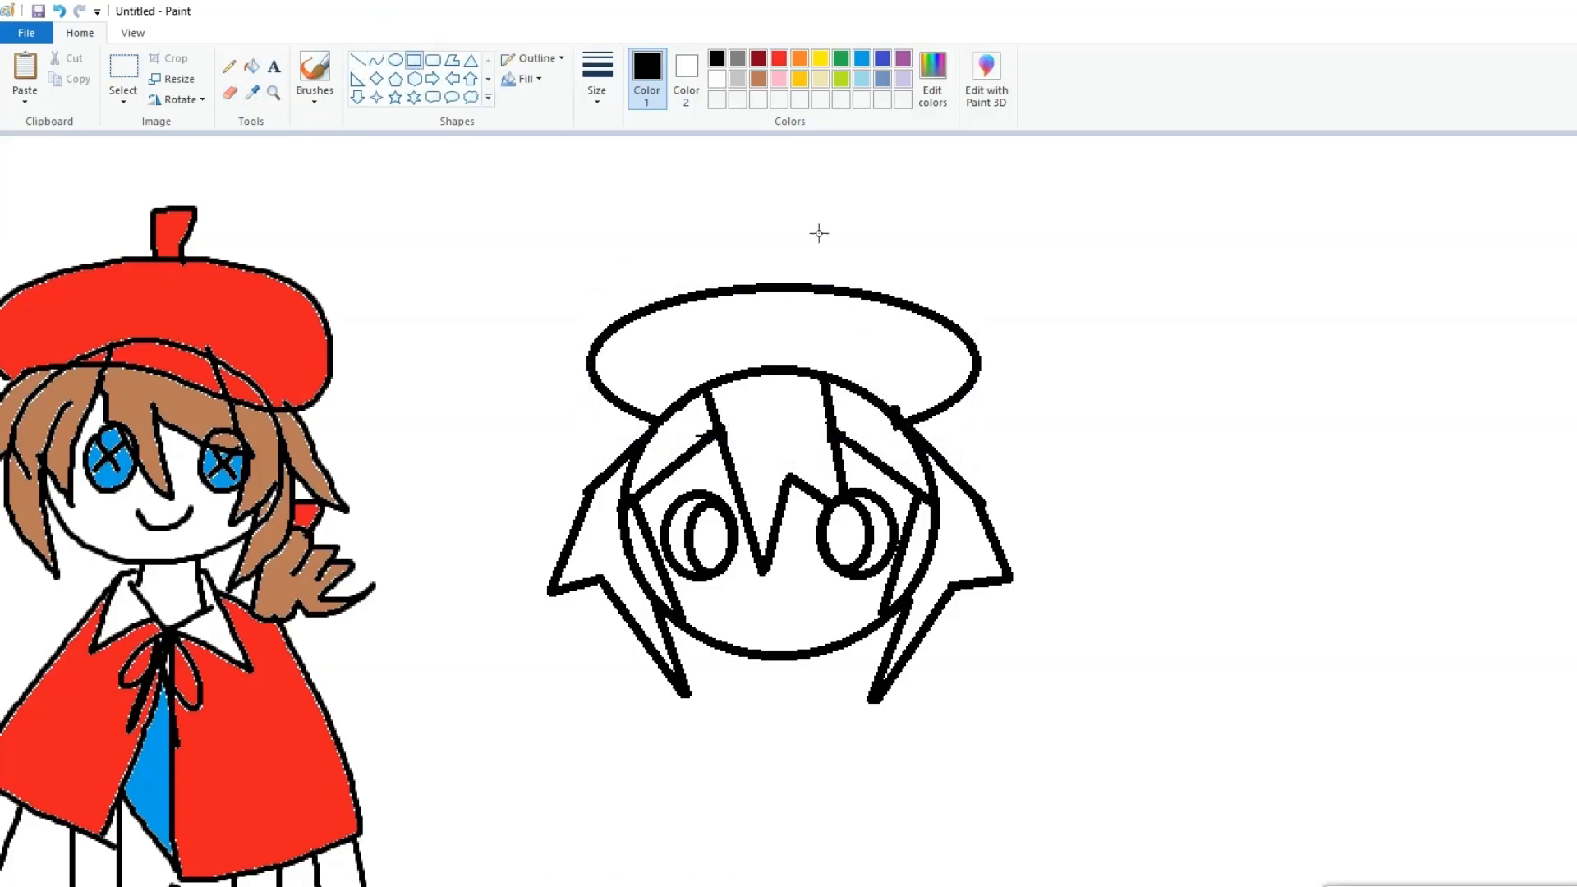
left_click_drag(756, 245, 805, 320)
left_click(230, 92)
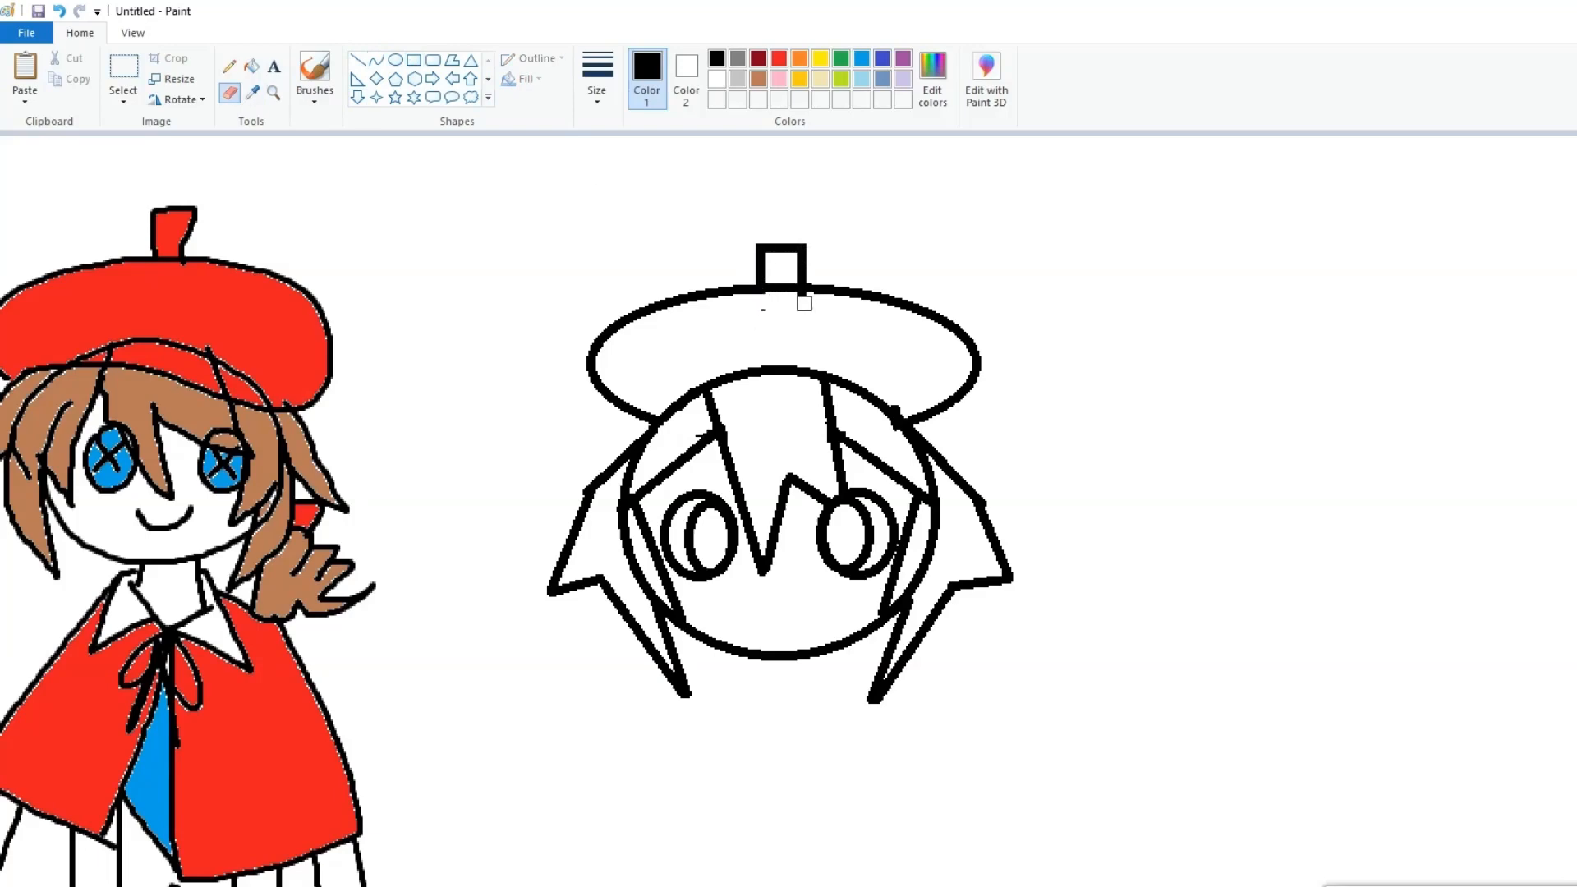
Draw the neck below the head and a collar with two pointed flaps using straight lines
scroll(755, 315, "down", 5)
left_click(357, 59)
mouse_move(766, 457)
left_mouse_down()
mouse_move(764, 483)
mouse_move(836, 485)
mouse_move(794, 512)
mouse_move(854, 573)
left_mouse_up()
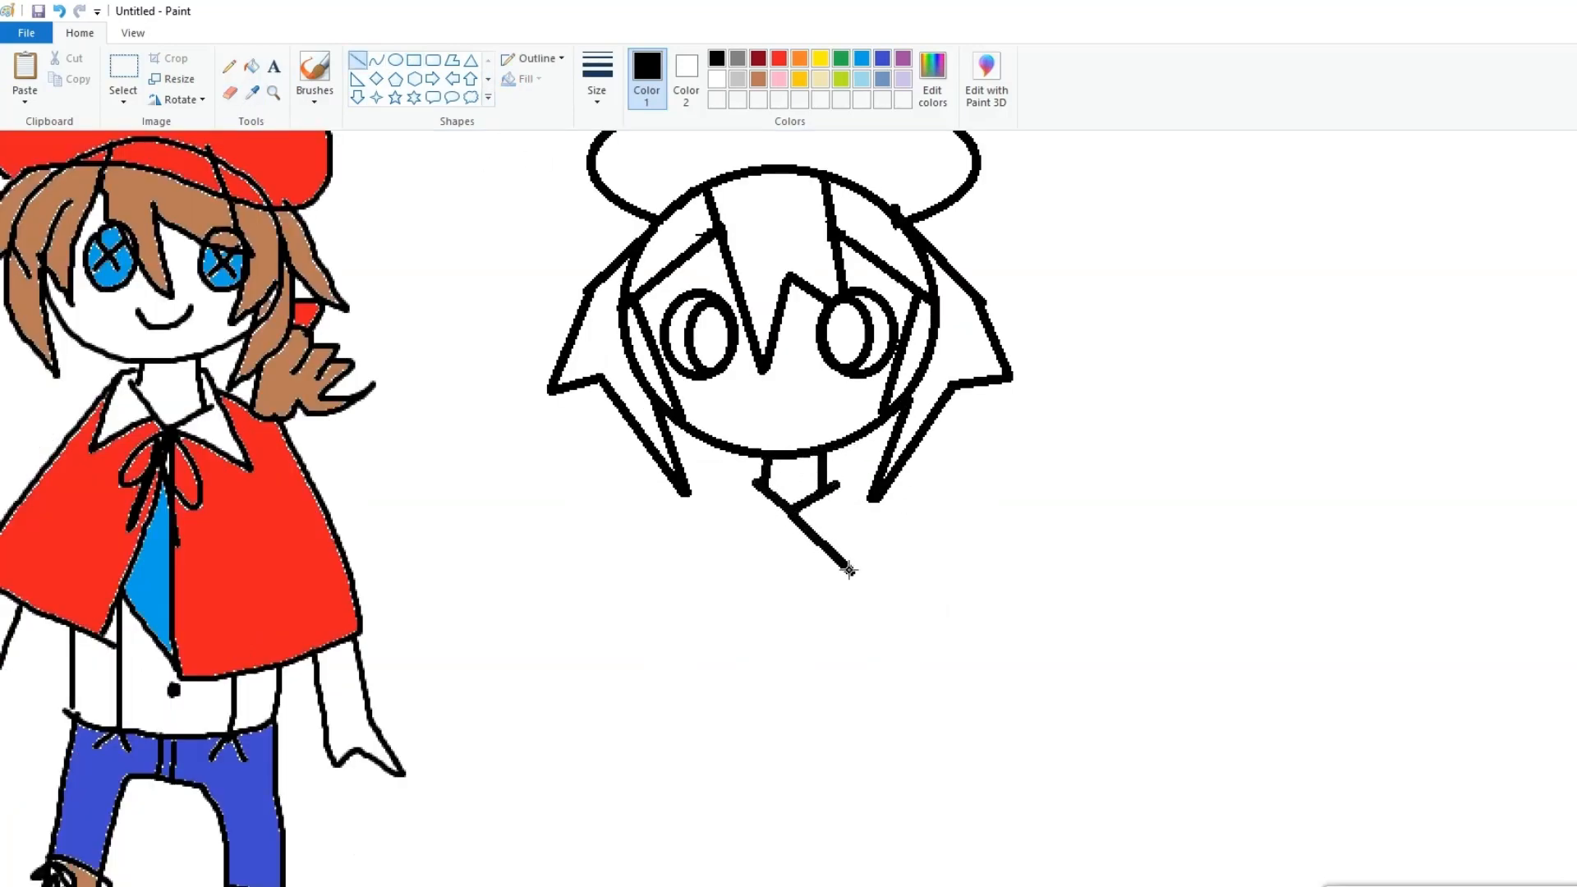
left_click_drag(839, 480, 854, 572)
left_click_drag(794, 511, 738, 556)
left_click_drag(754, 481, 735, 554)
Draw a flared cape with straight lines from the collar, split open down the front with two hem lines
left_click_drag(839, 483, 1000, 747)
left_click_drag(745, 491, 610, 731)
mouse_move(789, 521)
left_mouse_down()
mouse_move(821, 755)
mouse_move(790, 527)
left_mouse_up()
left_click_drag(1001, 749, 821, 760)
left_click_drag(774, 756, 608, 735)
Draw a hanging side ponytail from two ovals and a curved, pointed tail beside the neck
left_click(395, 61)
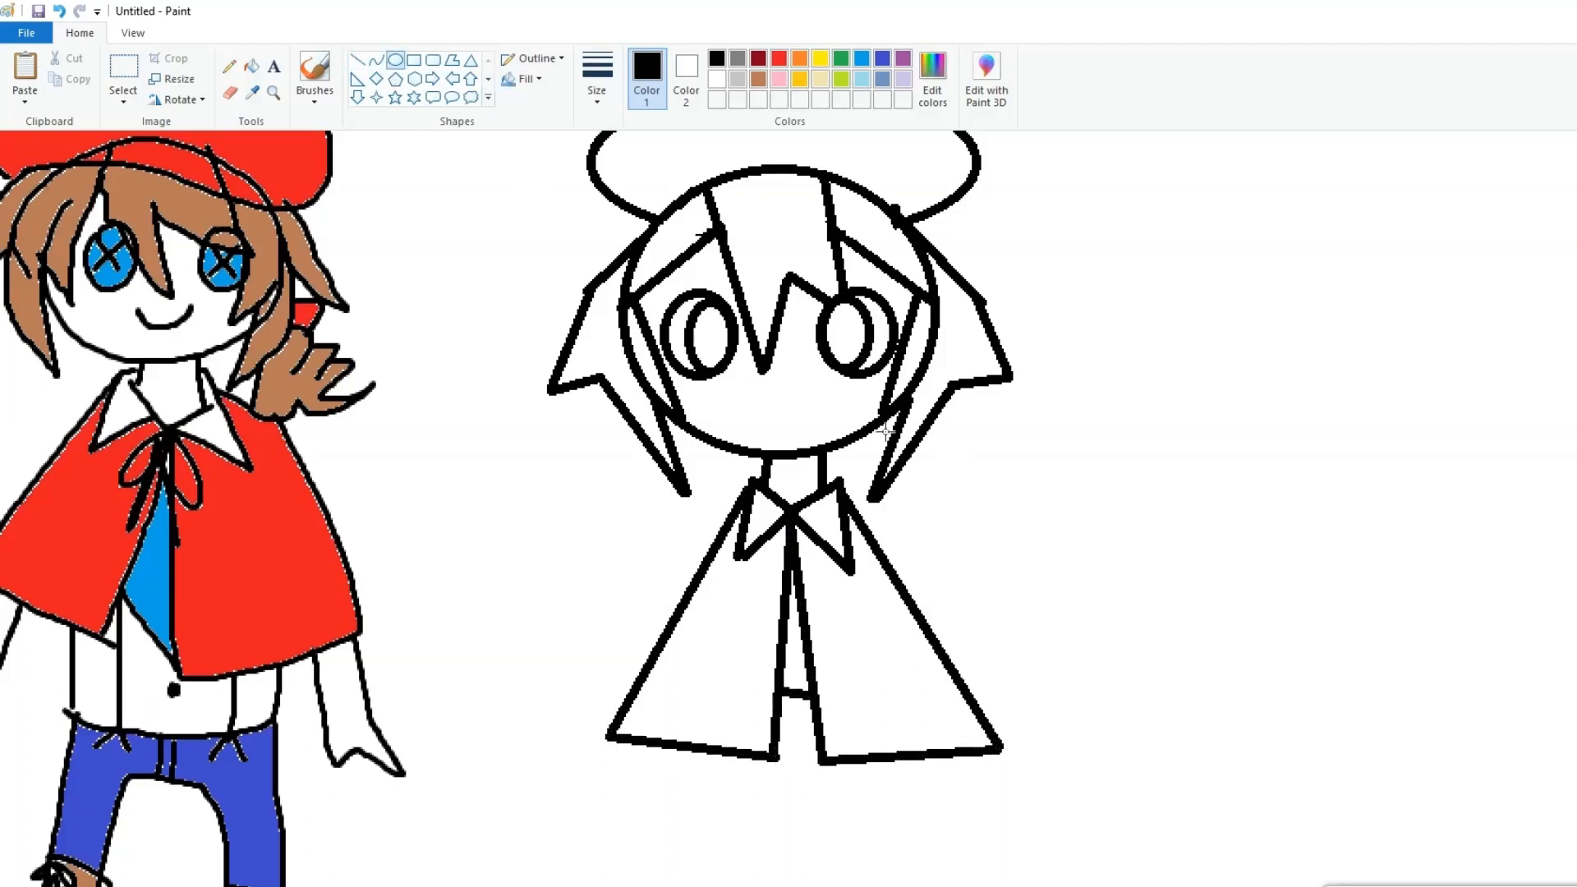
mouse_move(885, 425)
left_mouse_down()
mouse_move(830, 492)
mouse_move(860, 532)
mouse_move(967, 513)
mouse_move(907, 565)
mouse_move(961, 535)
left_mouse_up()
left_click(376, 61)
left_click(941, 528)
Draw a two-loop bow with hanging ribbon ends below the collar and a curved smile on the face
left_click(395, 61)
left_click_drag(751, 566, 800, 539)
mouse_move(828, 575)
left_mouse_down()
mouse_move(793, 545)
mouse_move(759, 607)
left_mouse_up()
left_click(362, 63)
left_click_drag(804, 577, 823, 624)
left_click(377, 62)
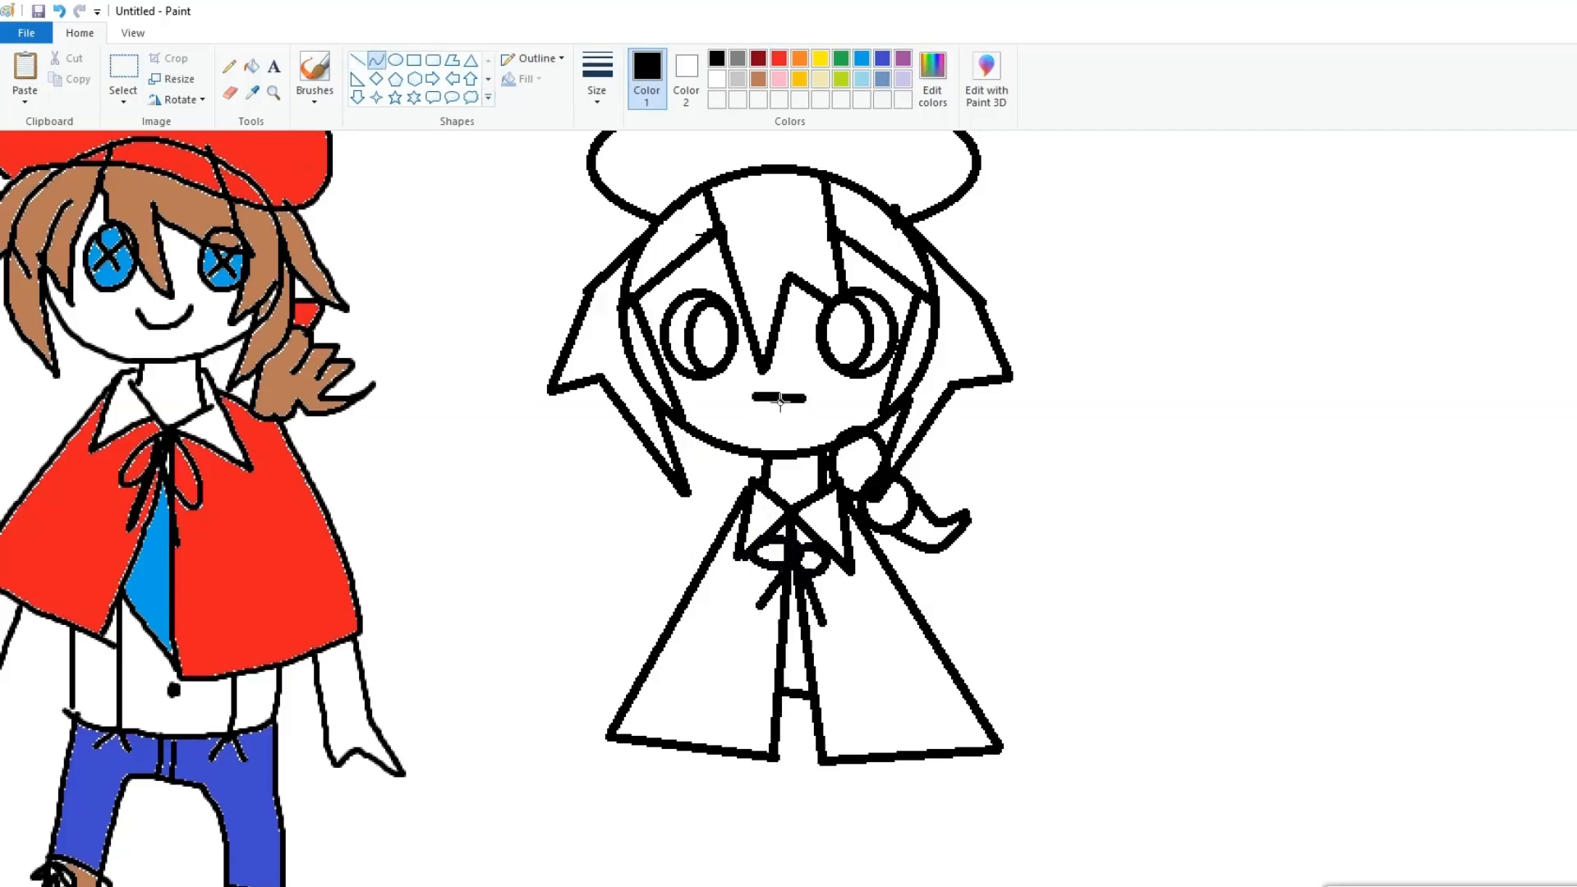
left_click_drag(780, 400, 777, 417)
Fill all parts of the second character's face and the neck with light yellow
left_click(251, 66)
left_click(819, 78)
left_click(816, 371)
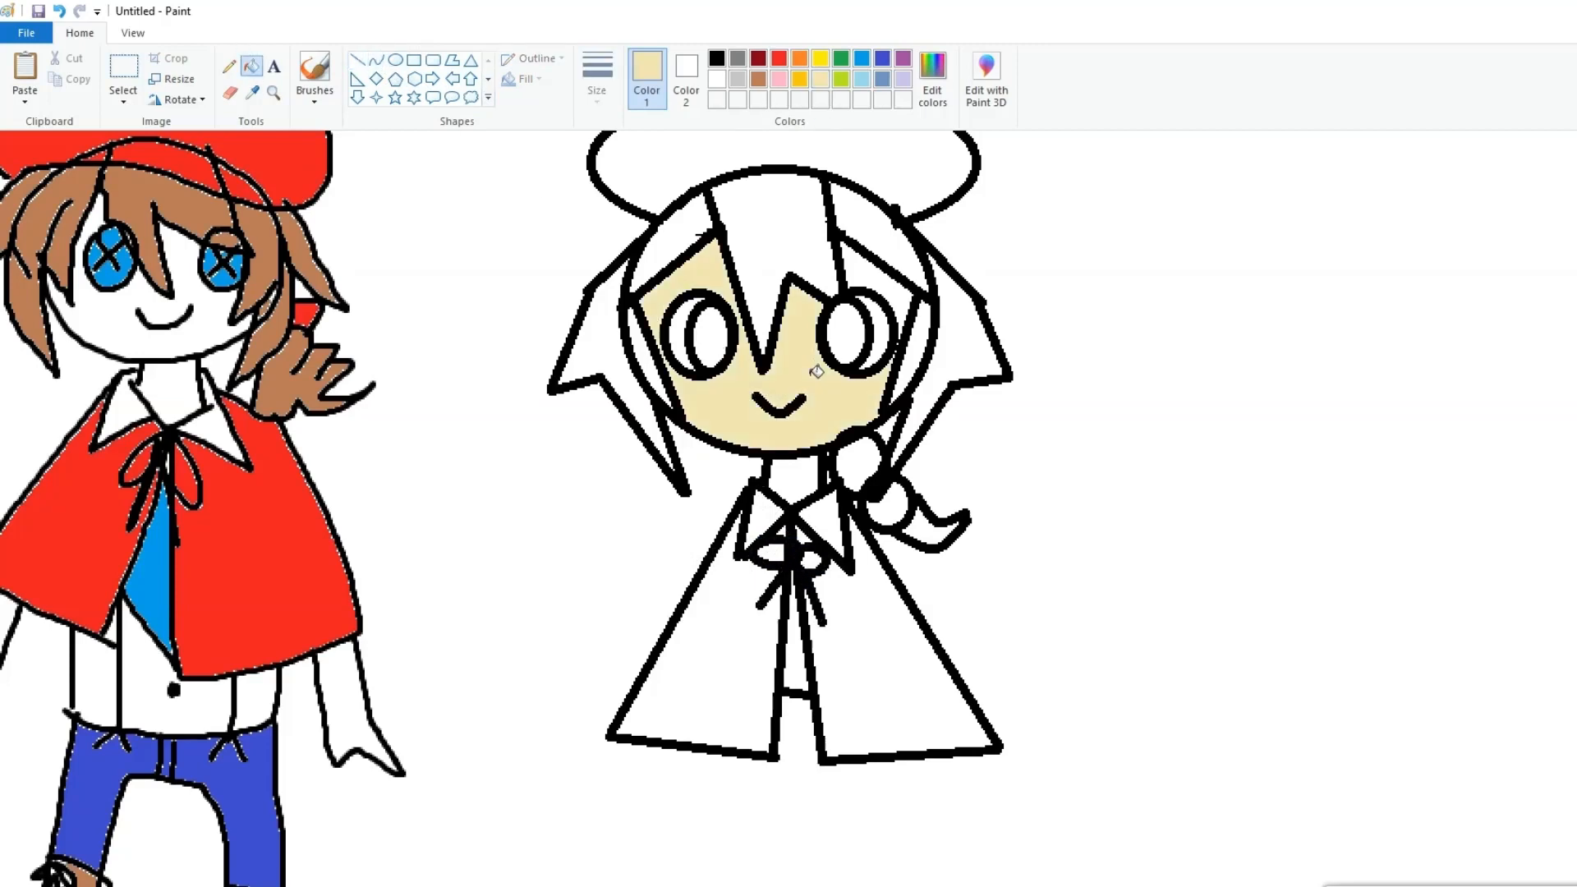
left_click(868, 264)
left_click(793, 472)
Fill both irises of the second character with turquoise blue
left_click(861, 58)
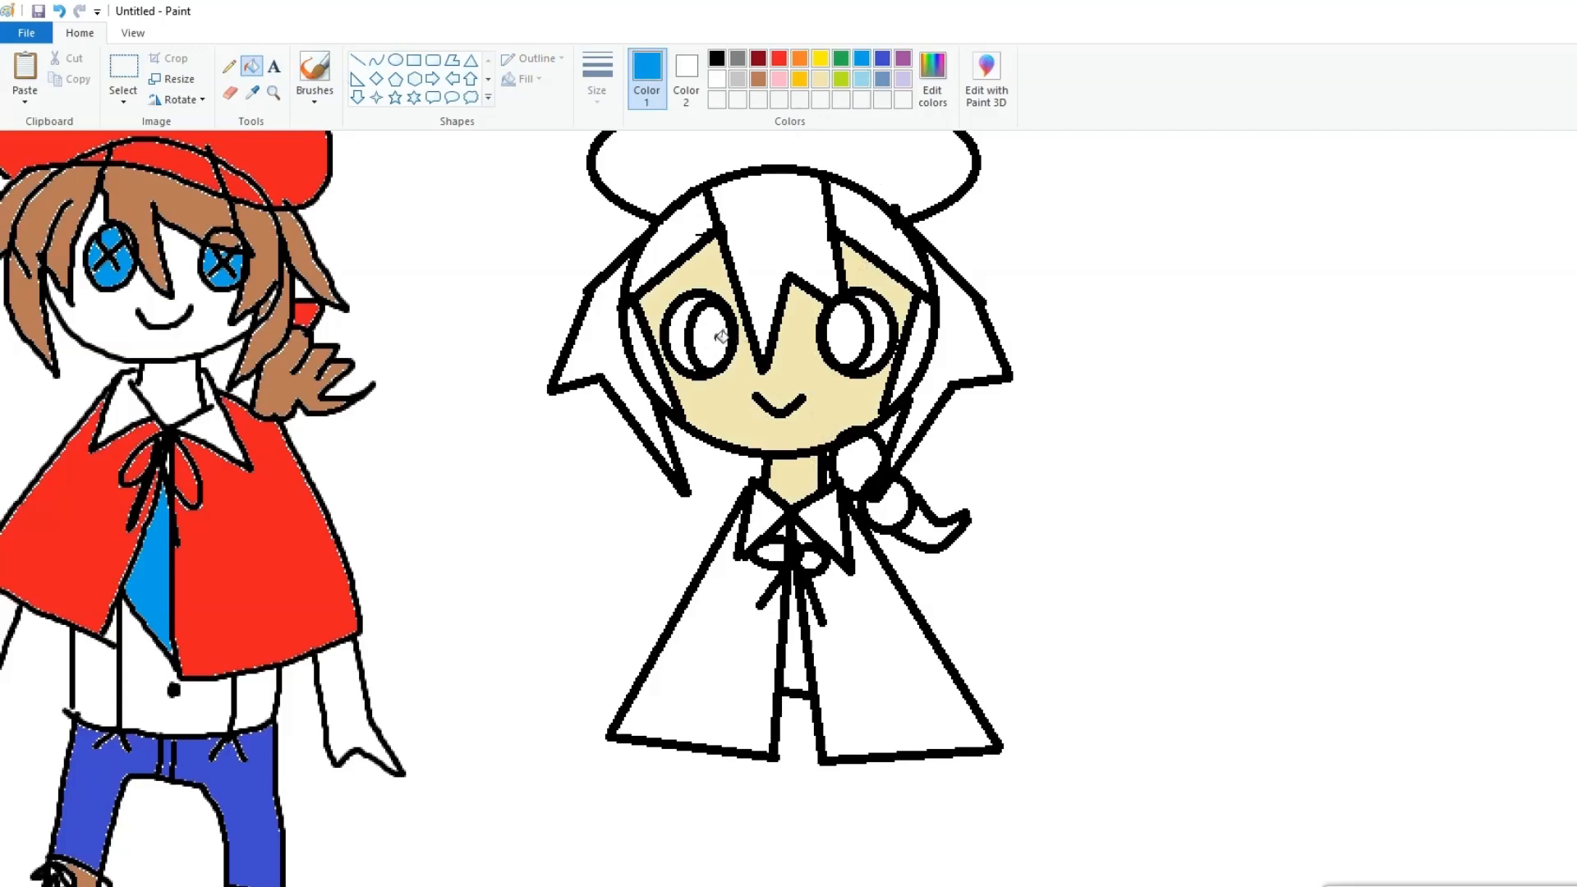
left_click(712, 337)
left_click(834, 340)
Fill the bangs, side hair, outer locks and ponytail with brown, undoing any misplaced fill
scroll(864, 382, "up", 3)
left_click(758, 79)
left_click(772, 419)
left_click(713, 410)
left_click(60, 11)
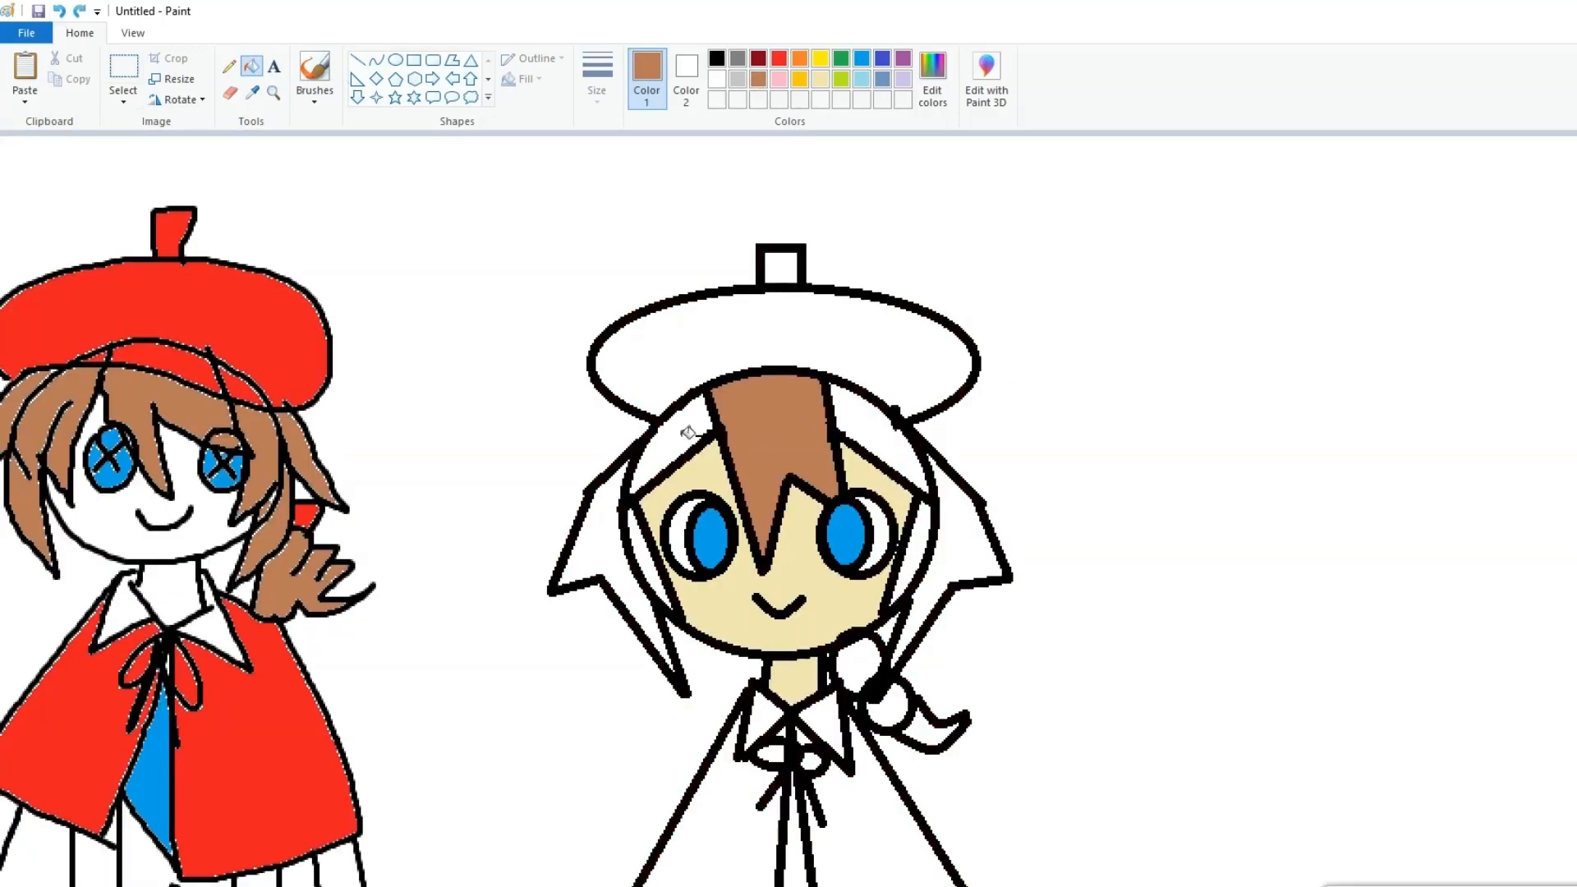
left_click(686, 432)
left_click(606, 530)
left_click(650, 565)
left_click(902, 444)
left_click(922, 530)
left_click(856, 661)
left_click(897, 705)
left_click(922, 720)
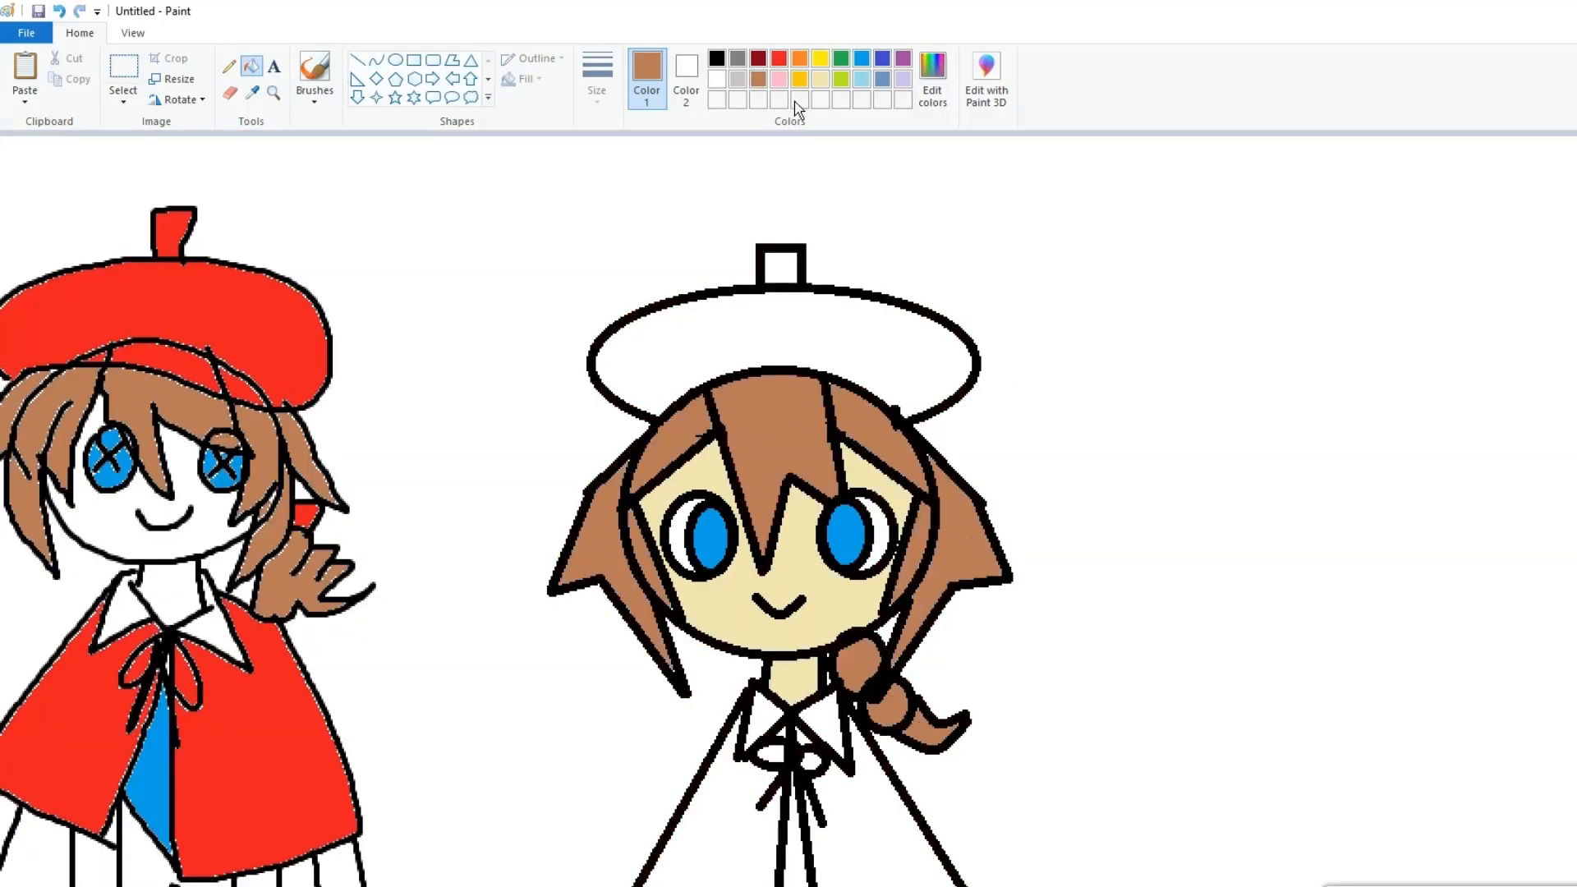
Fill the beret, its stem, both cape halves and the bow with red, undoing the fill that recolors the outlines
left_click(779, 59)
left_click(776, 302)
left_click(781, 265)
scroll(675, 492, "down", 3)
left_click(698, 649)
left_click(887, 657)
left_click(785, 529)
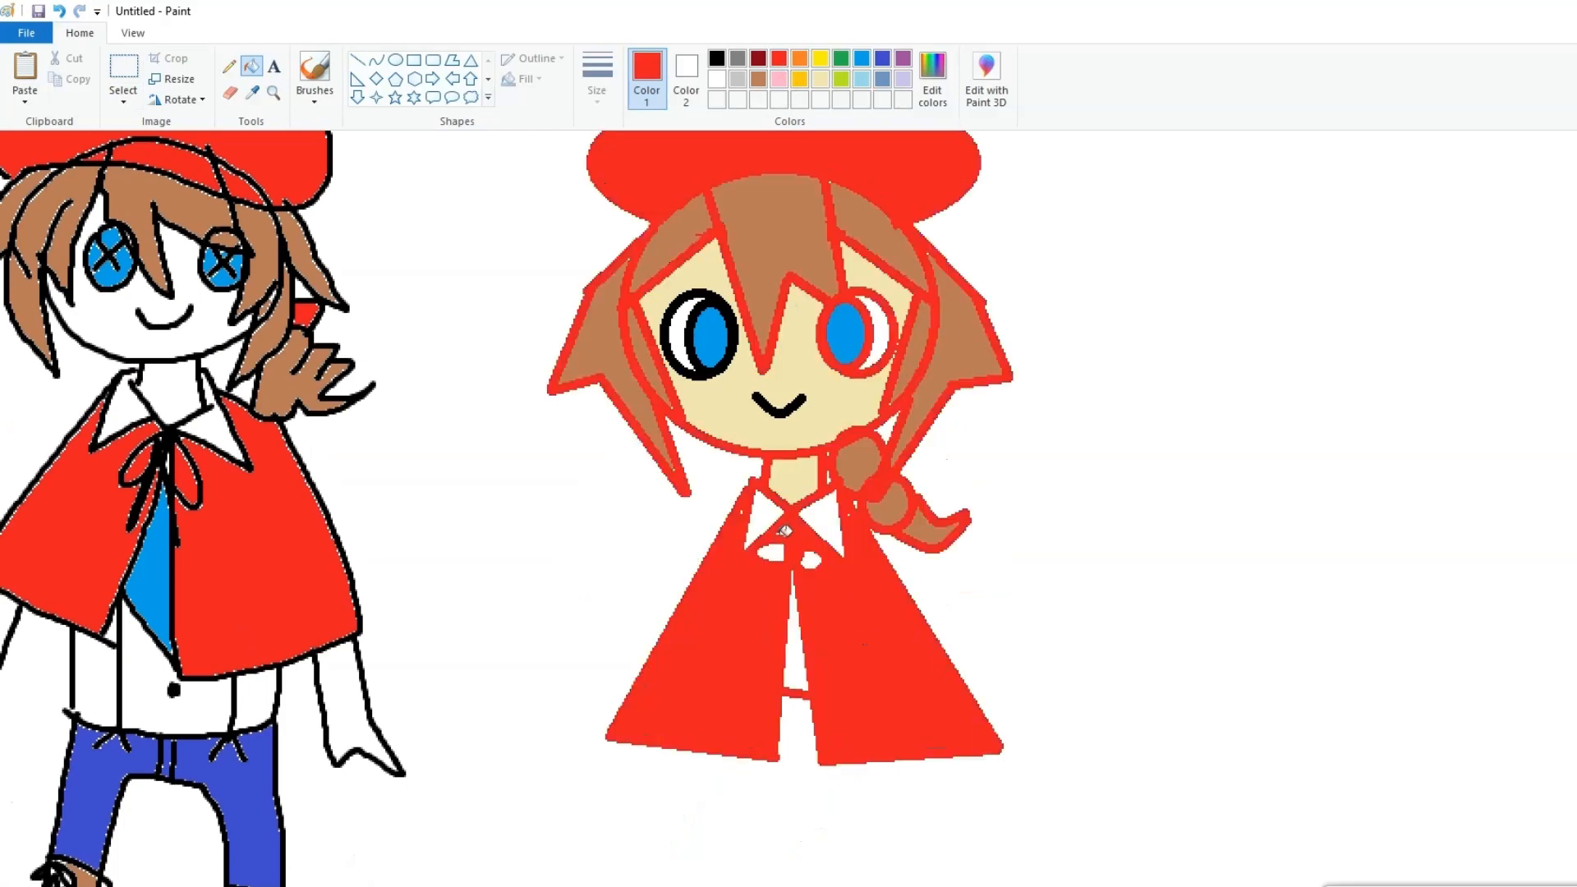
left_click(59, 11)
left_click(770, 553)
Fill the shirt area visible between the cape halves with indigo on both characters
left_click(882, 58)
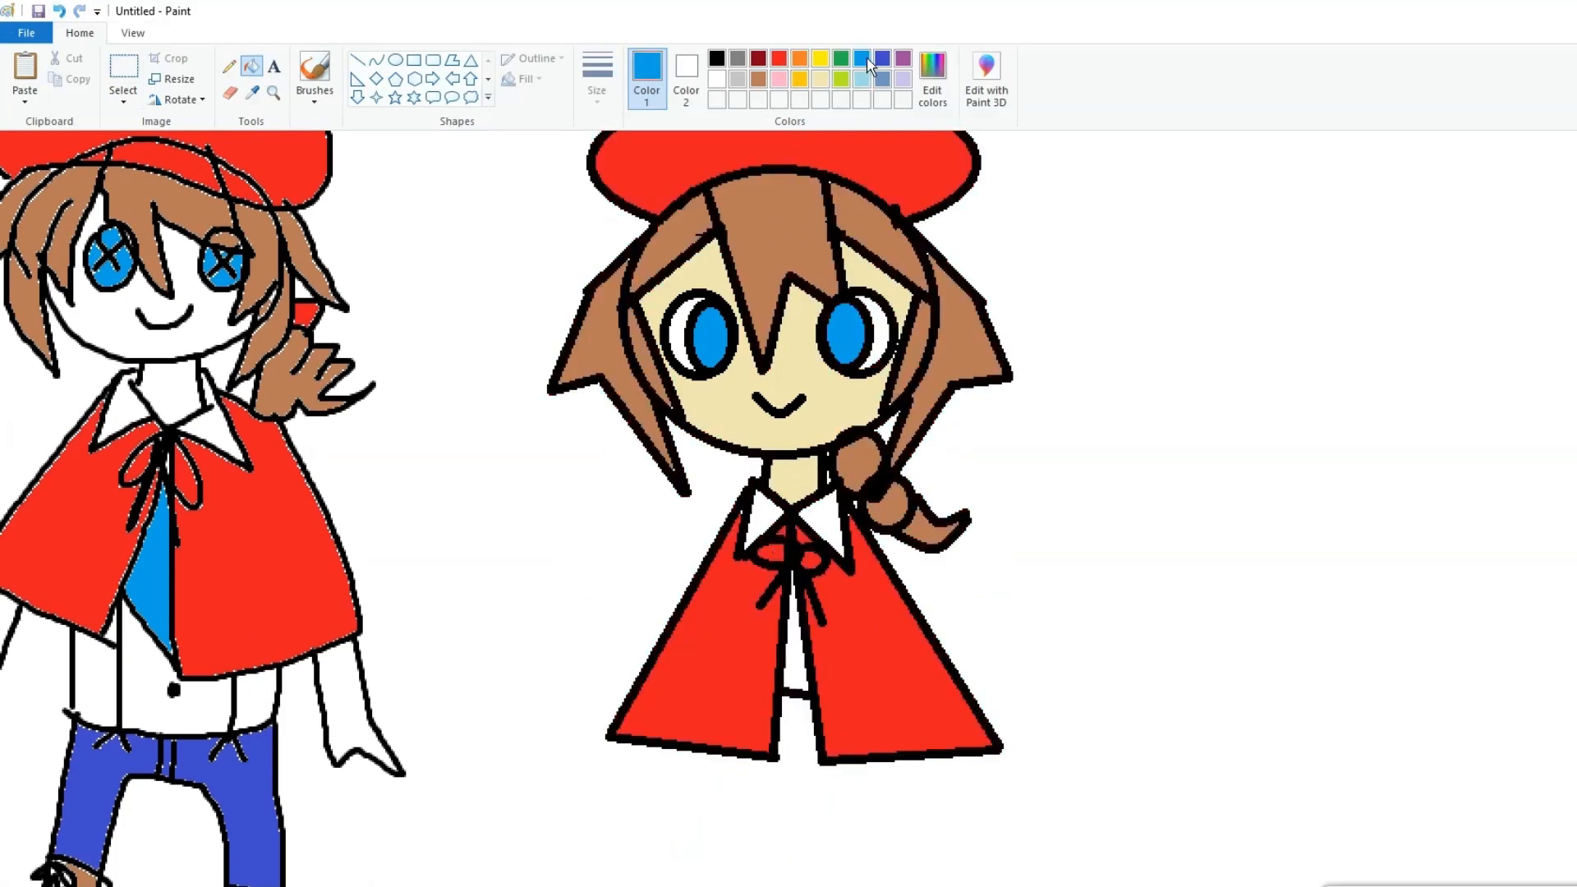
left_click(806, 654)
left_click(166, 562)
Select both finished characters and delete them to clear the canvas
scroll(424, 567, "up", 3)
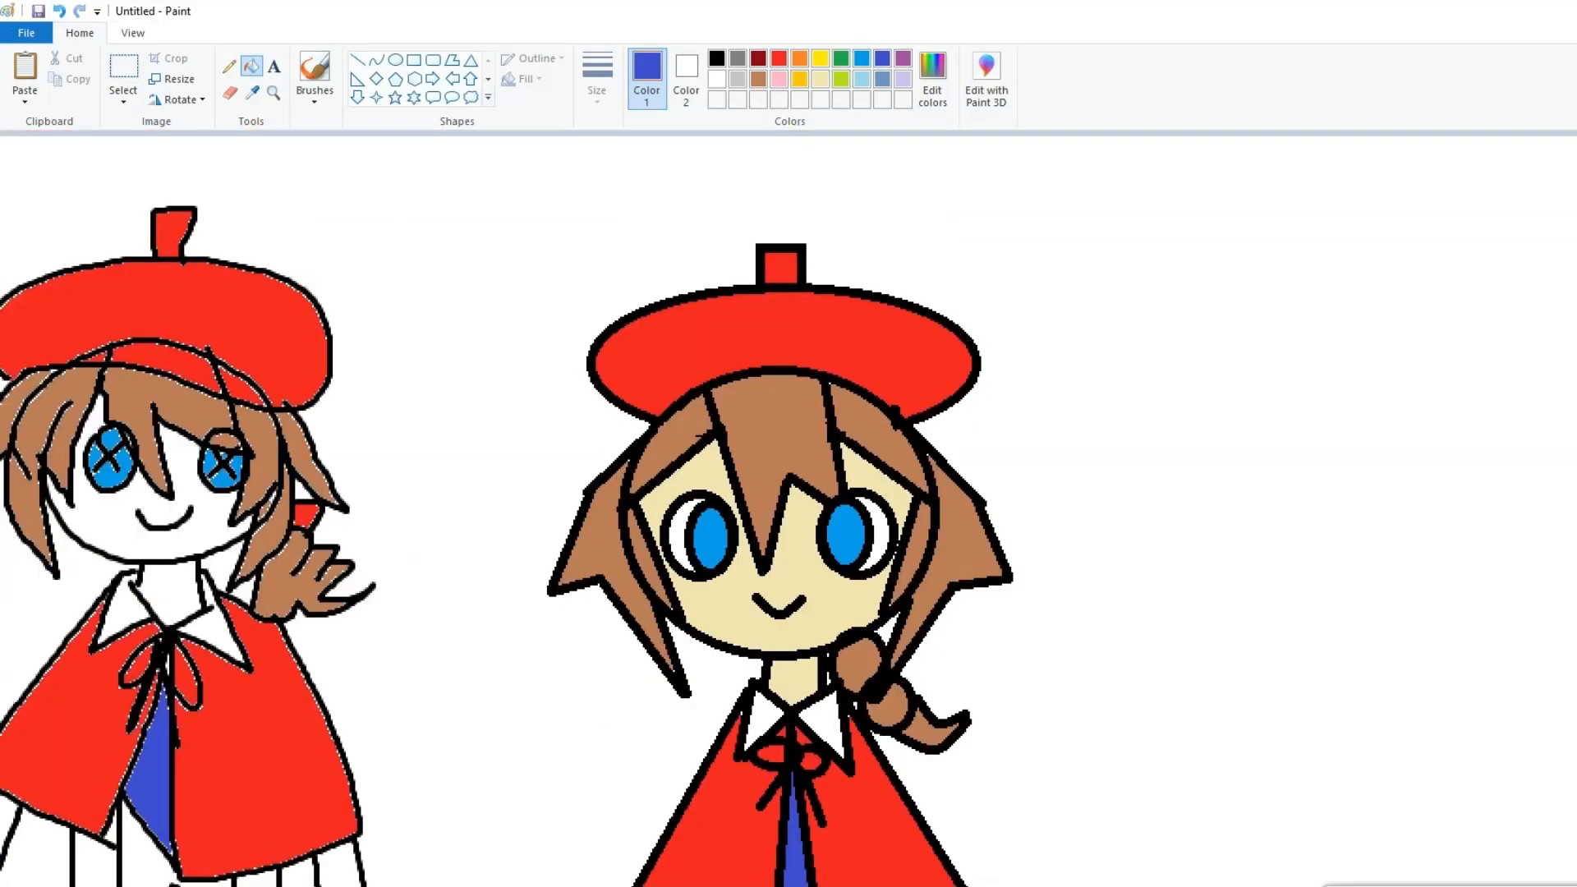
scroll(788, 509, "down", 1)
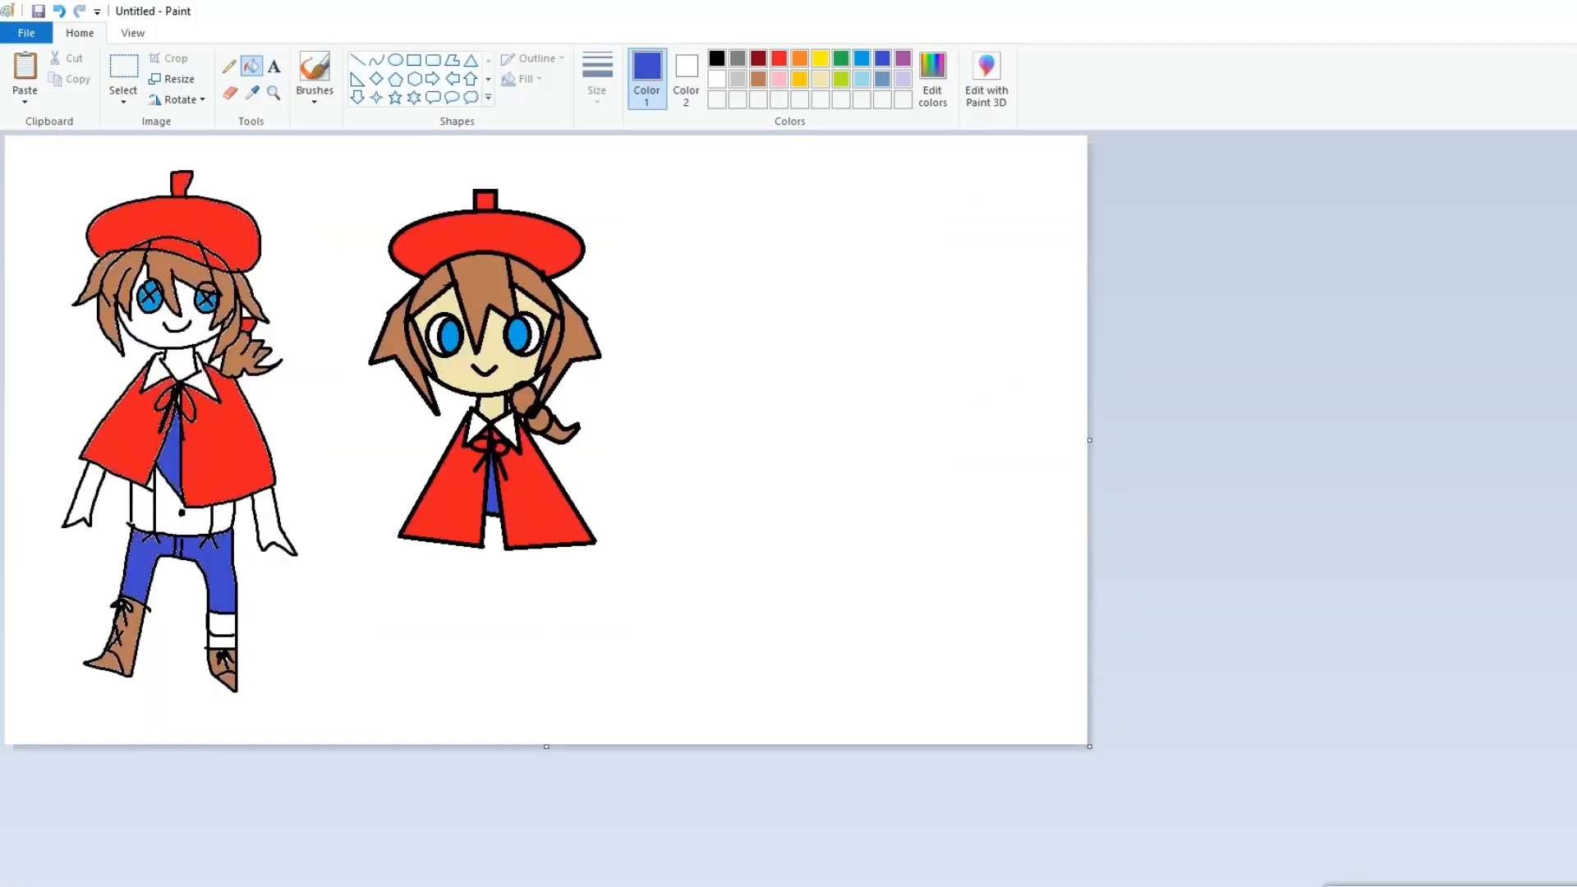
left_click(123, 72)
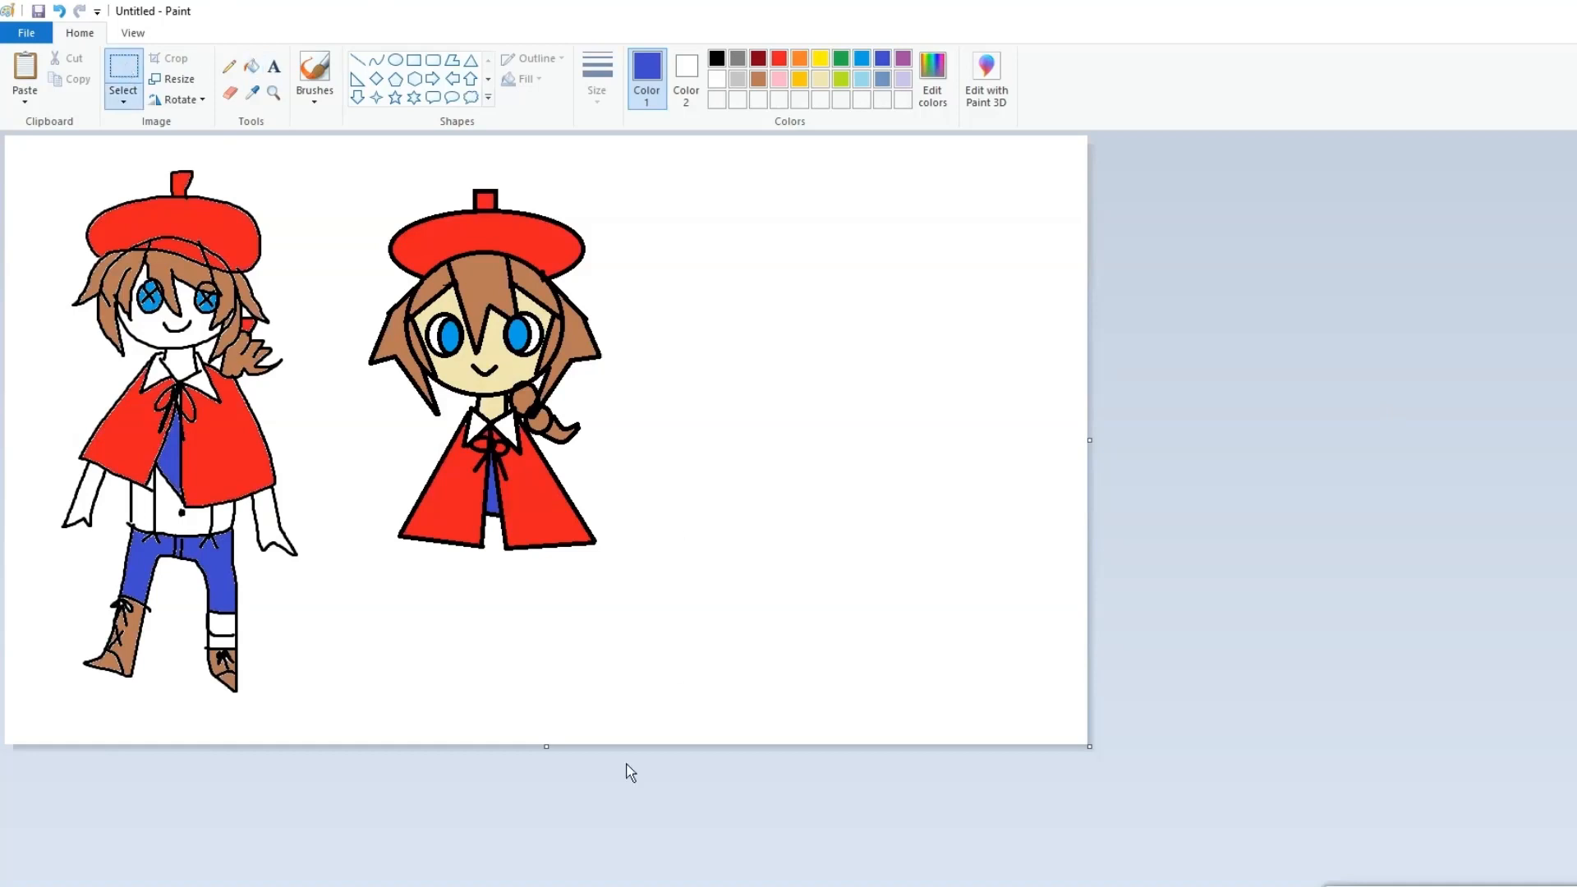
left_click_drag(659, 722, 27, 39)
left_click_drag(214, 344, 320, 344)
key("Delete")
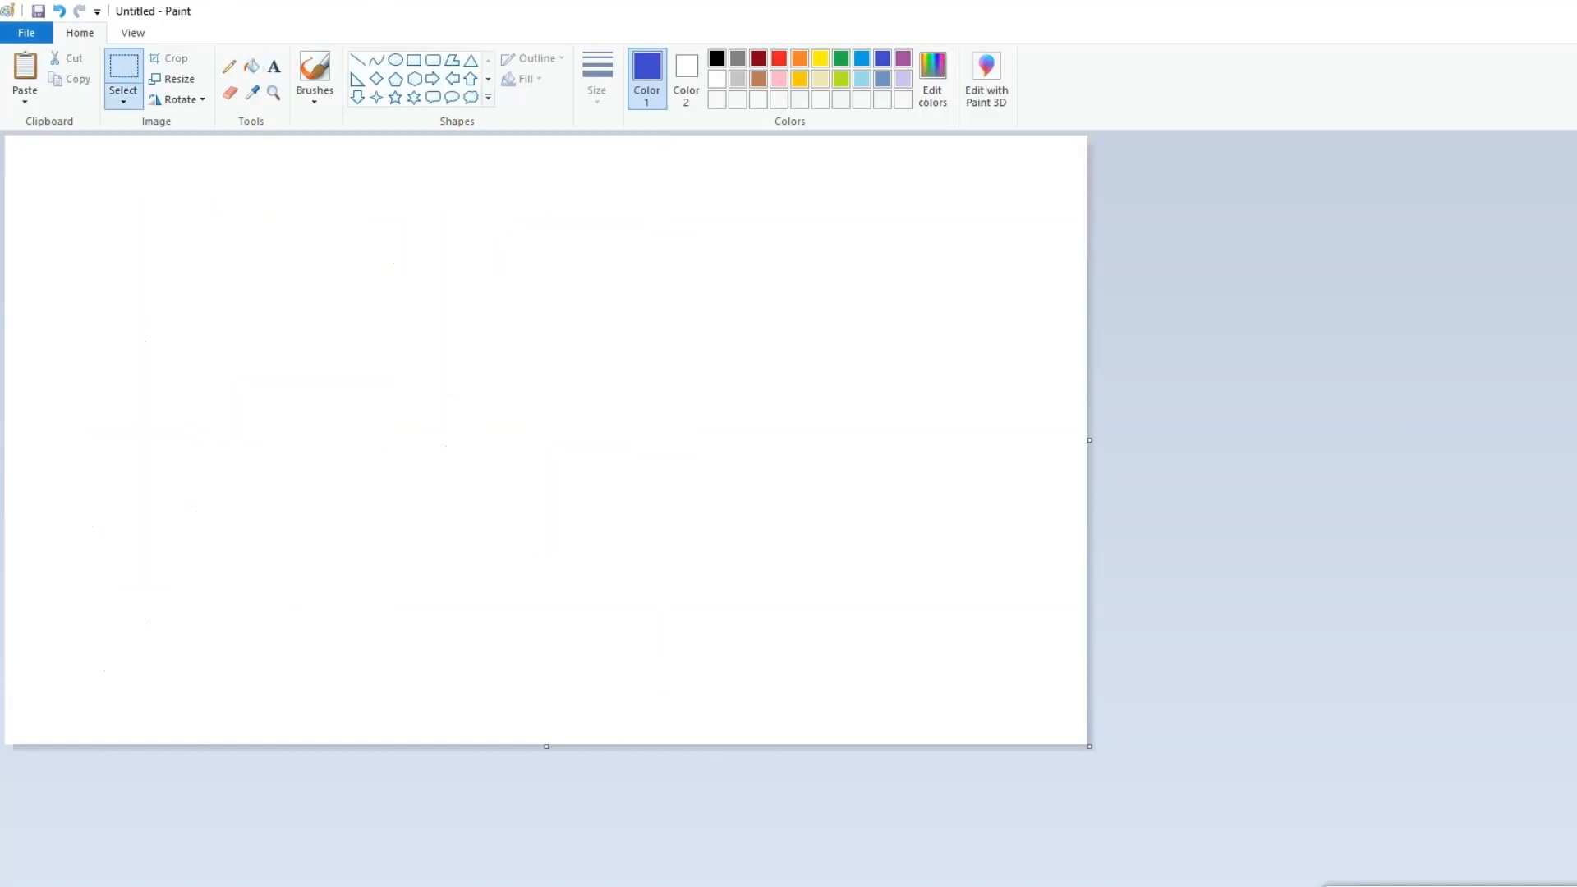
Choose the Pencil and mix a dark reddish-brown custom color for it
scroll(974, 794, "up", 2)
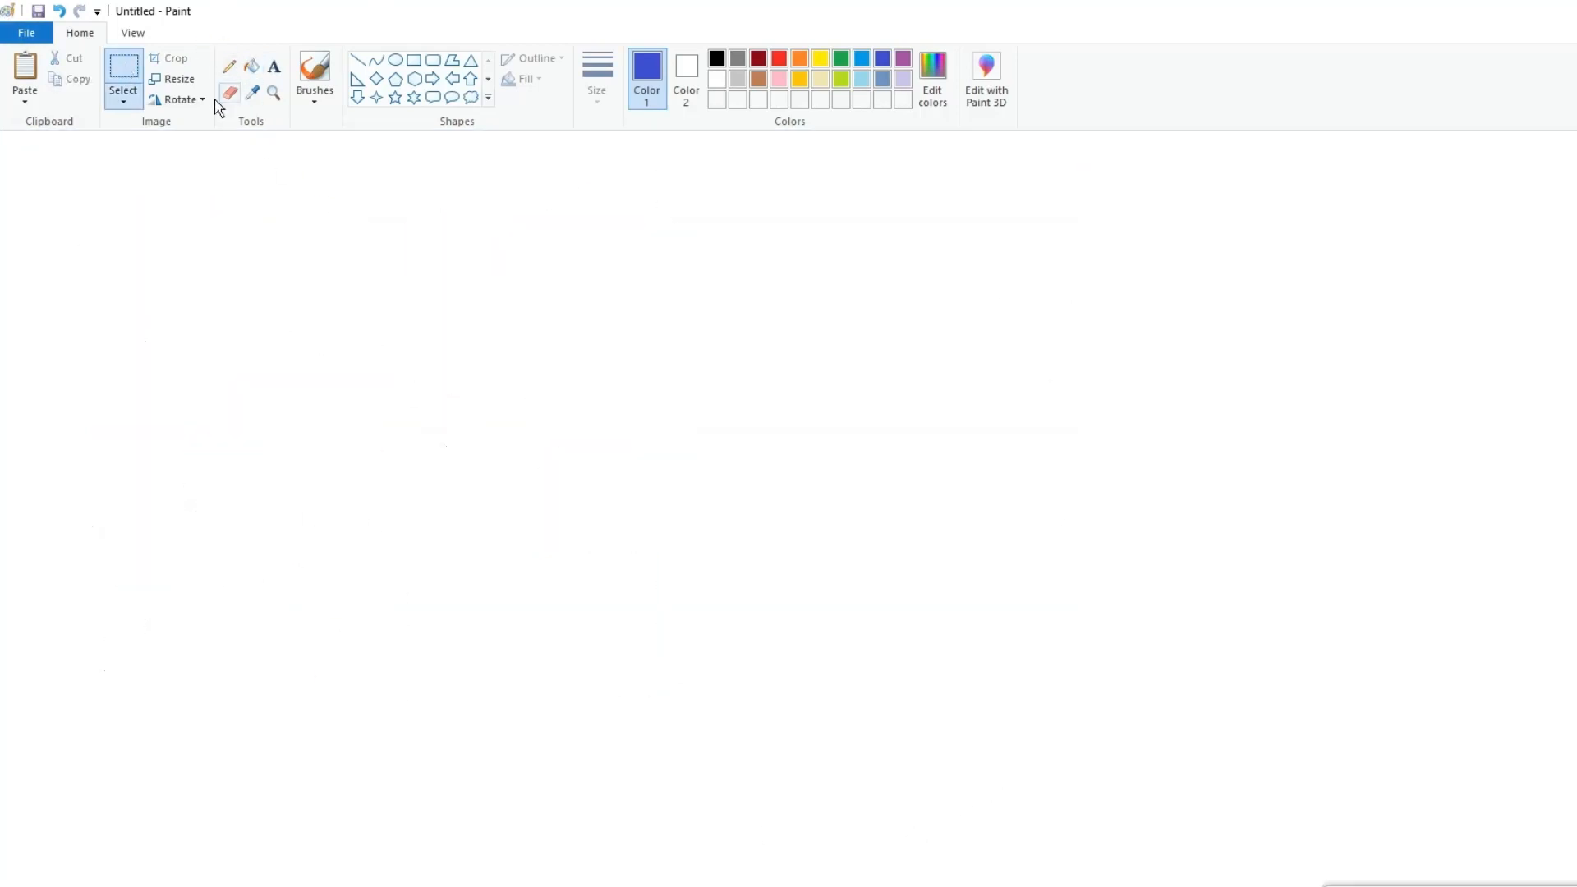
left_click(228, 66)
left_click(932, 78)
left_click(908, 416)
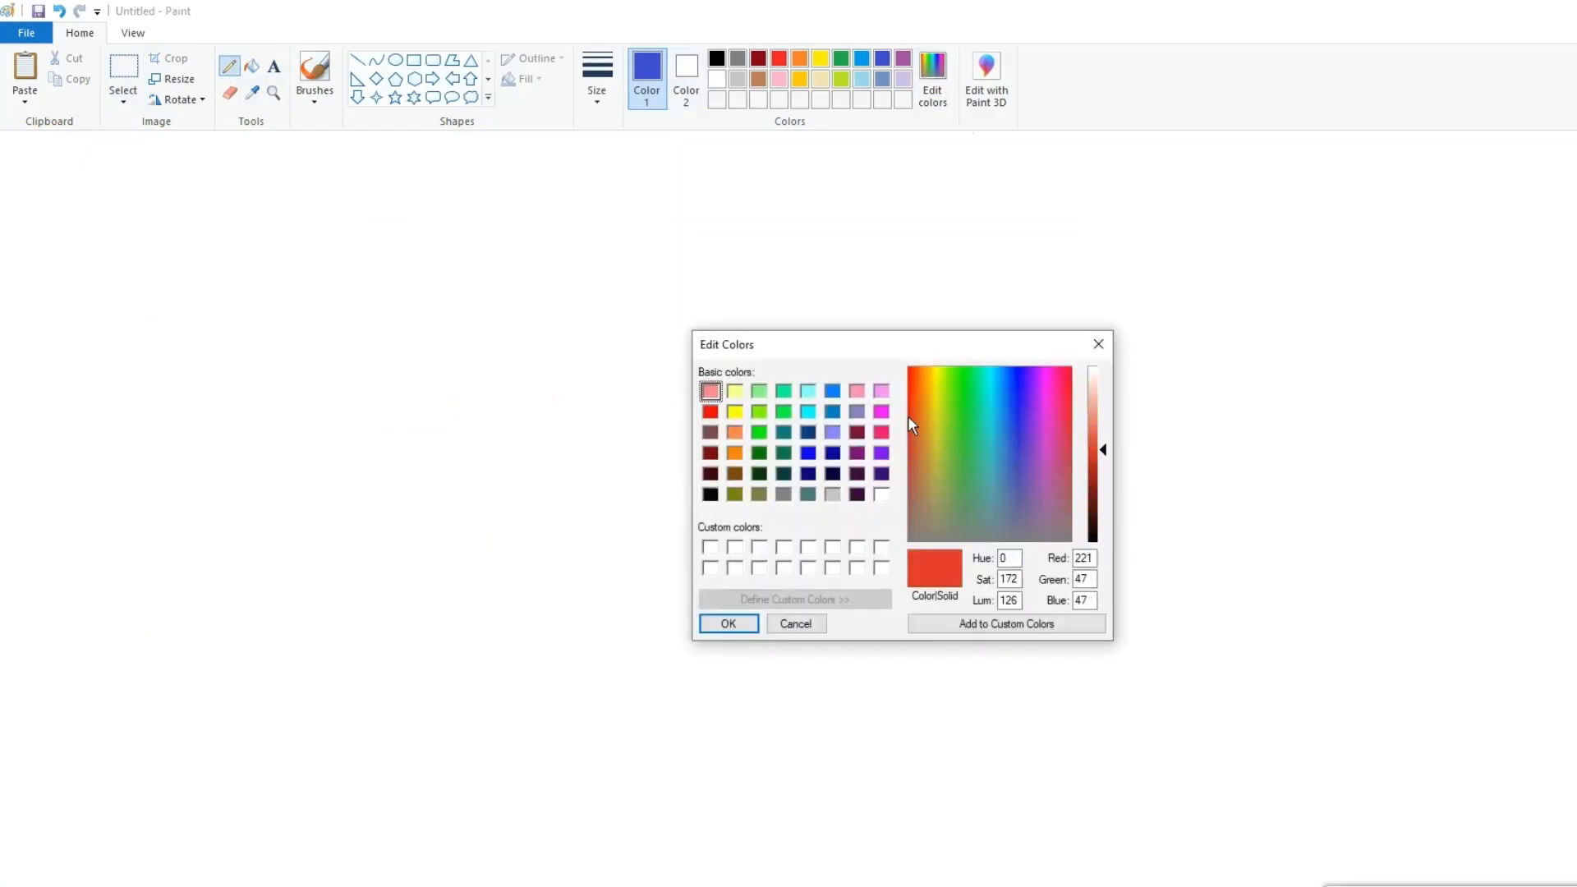
left_click(1103, 511)
left_click(911, 451)
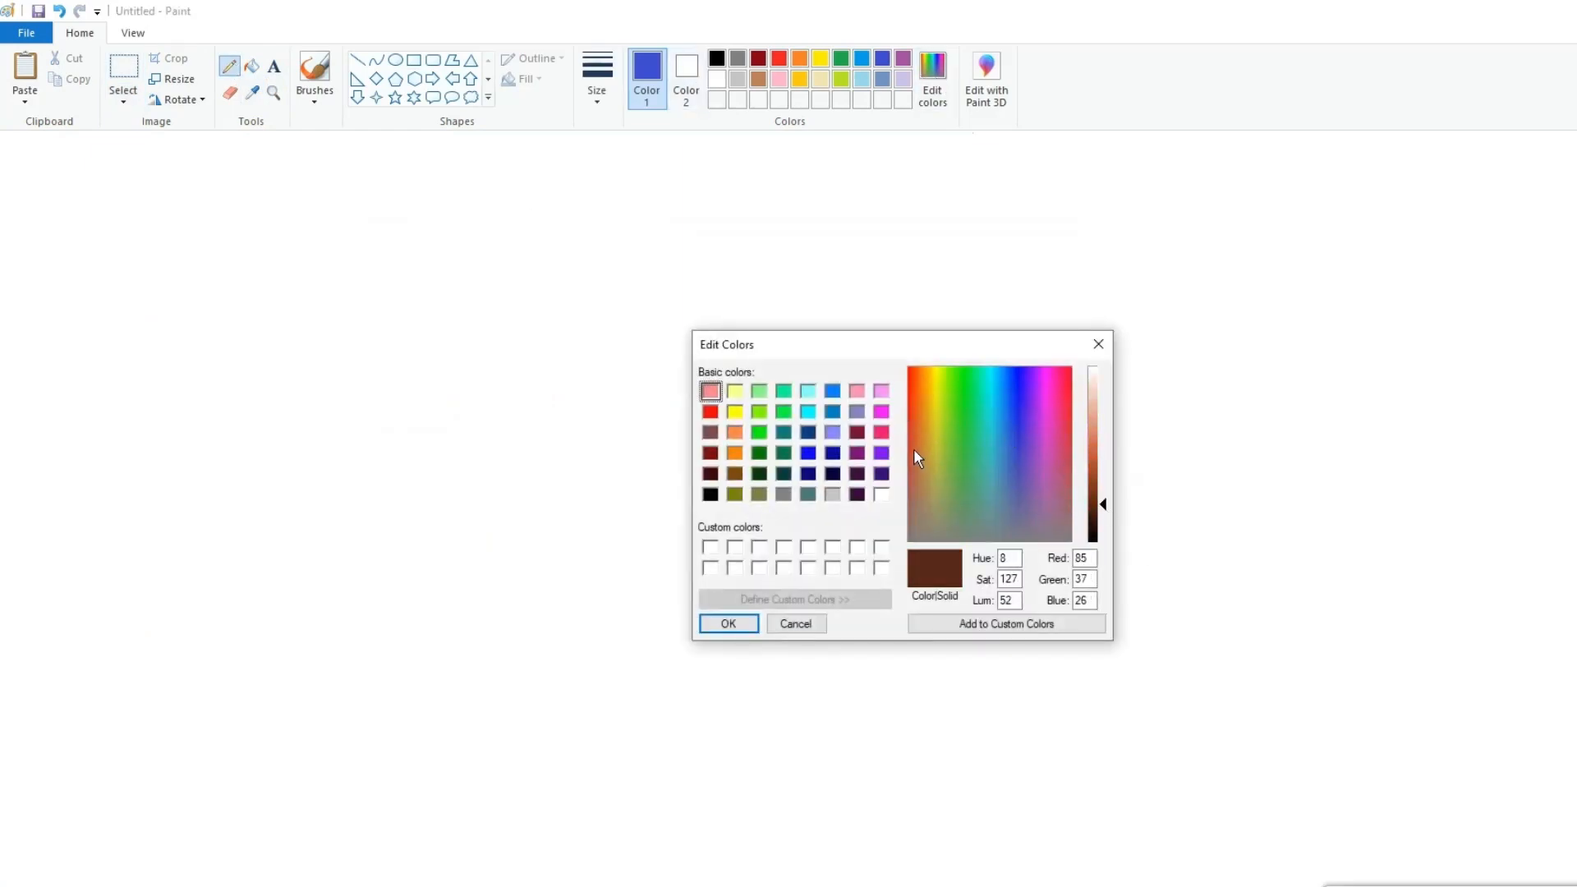
left_click(1103, 509)
left_click(729, 623)
Set the pencil's line thickness and draw a large face outline with a pointed chin
left_click(597, 78)
left_click(594, 169)
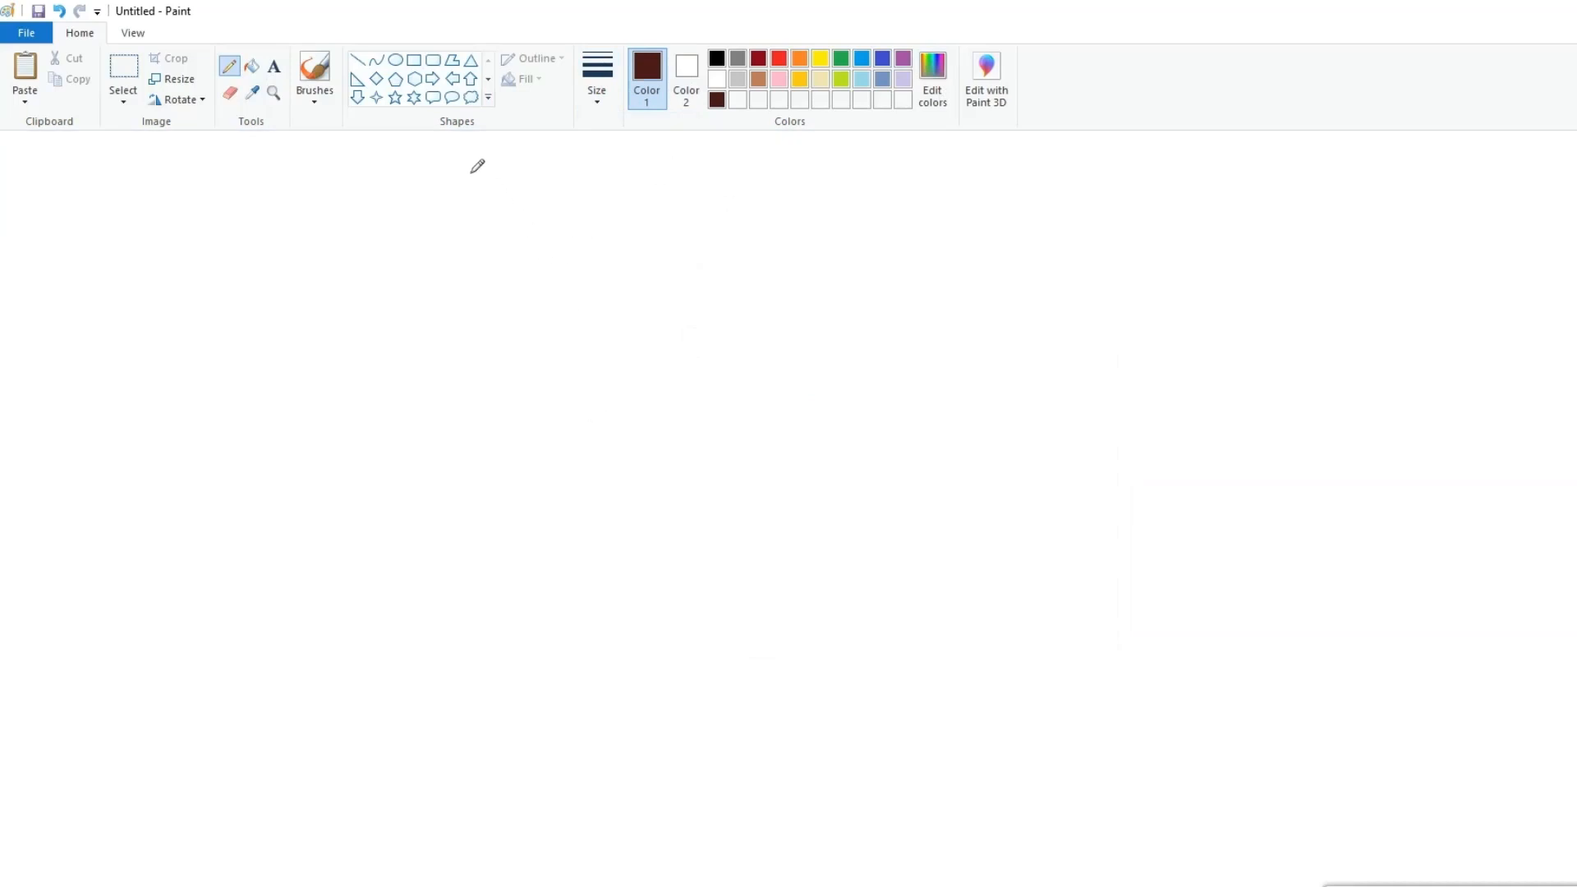
mouse_move(472, 172)
left_mouse_down()
mouse_move(434, 376)
mouse_move(570, 728)
mouse_move(698, 815)
left_mouse_up()
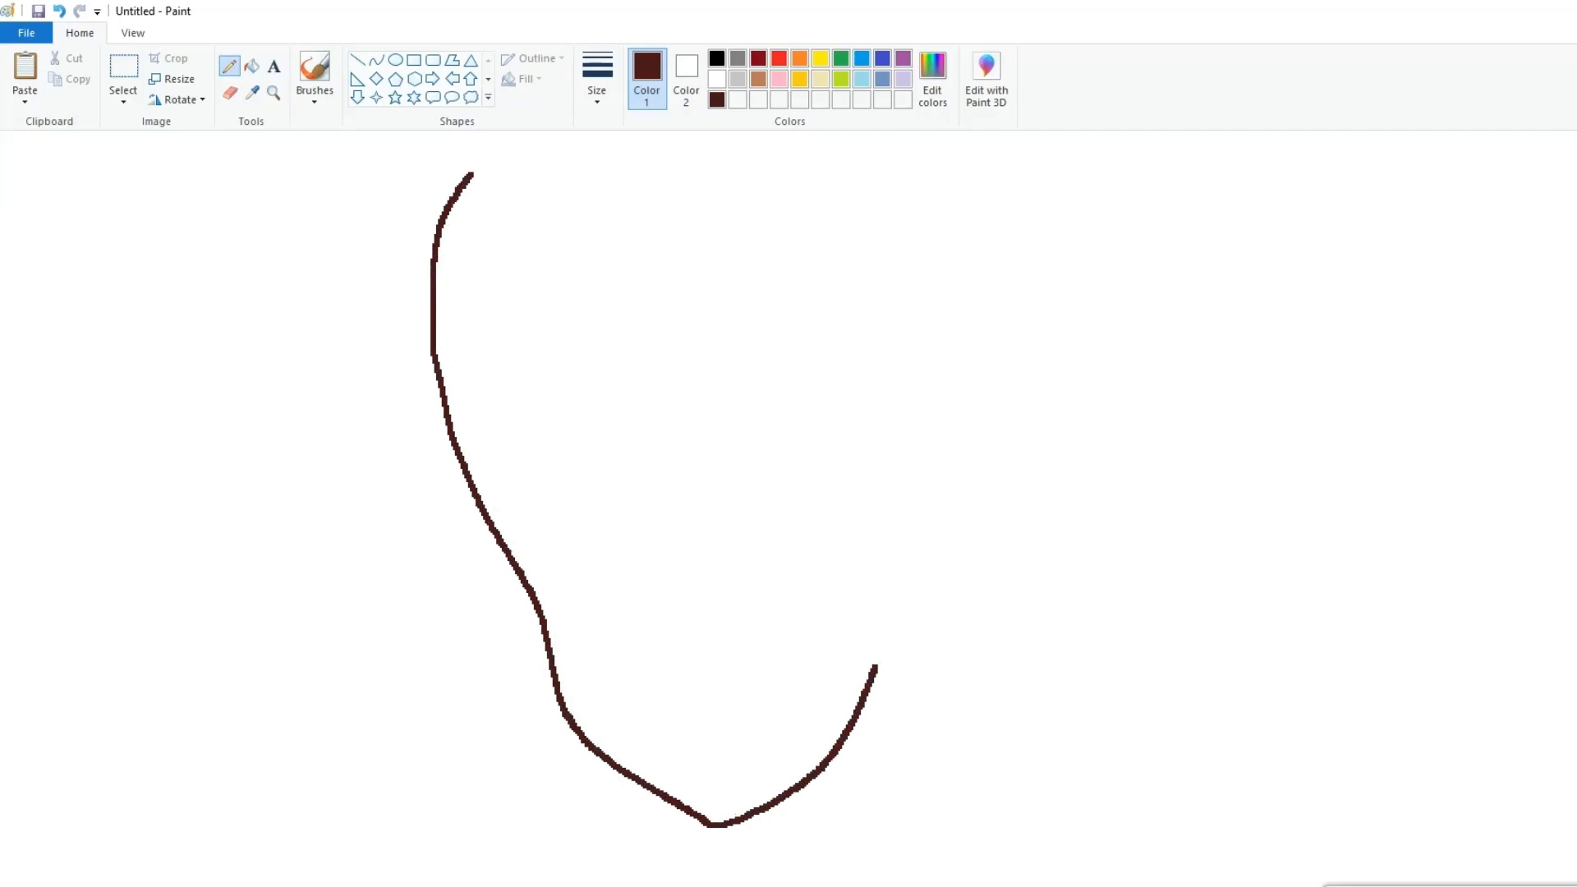
Draw thick curved upper eyelashes with pointed outer corners for both eyes and fill them with dark brown
scroll(874, 667, "down", 1)
scroll(874, 608, "up", 3)
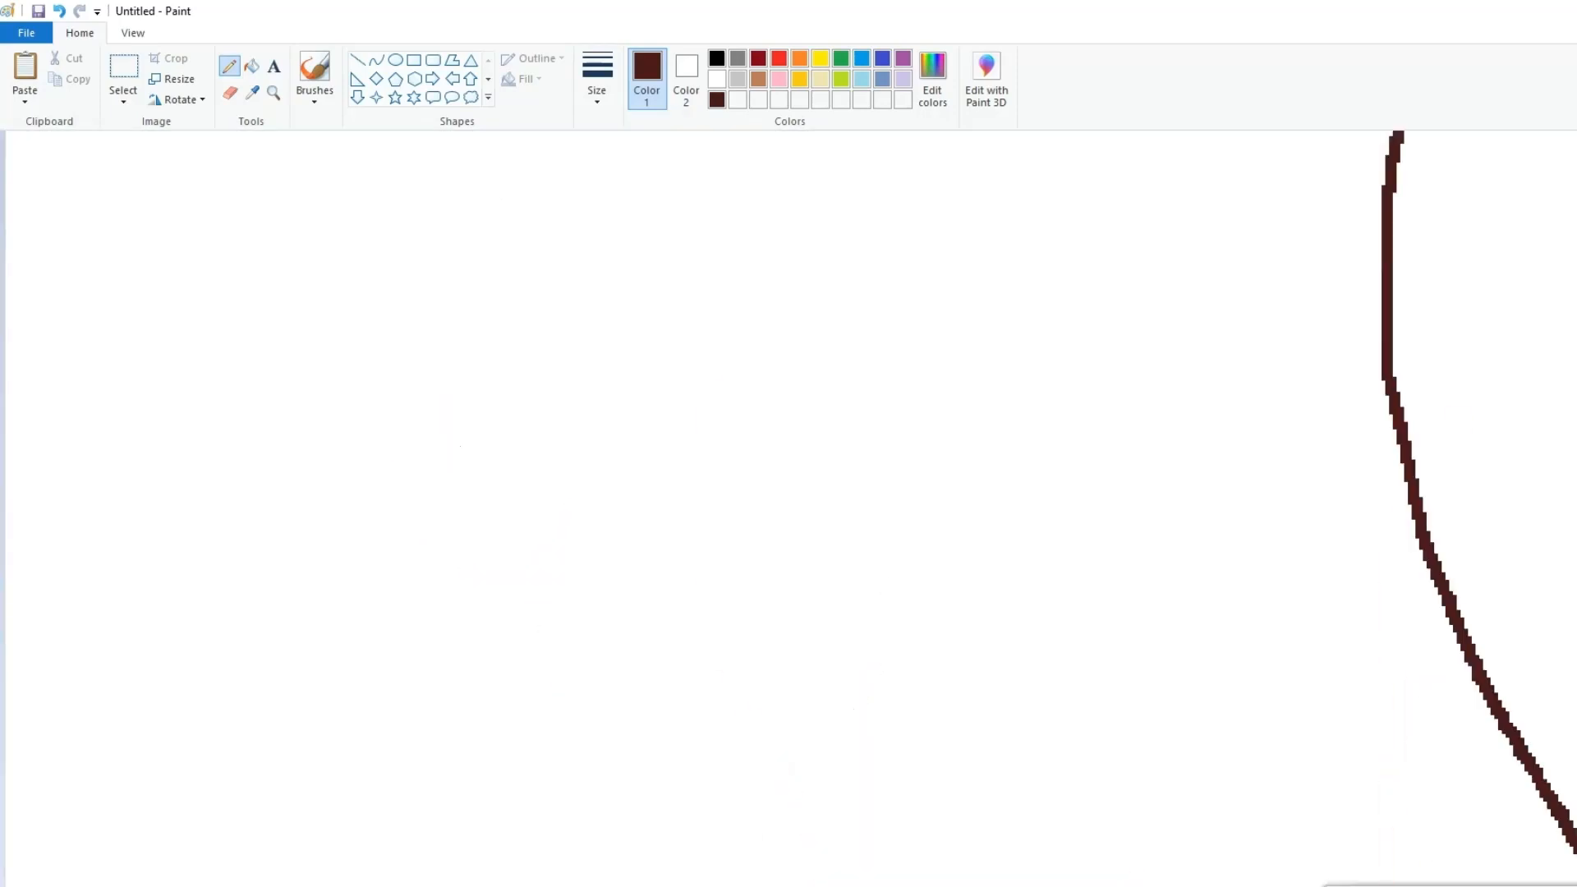
scroll(856, 607, "right", 5)
scroll(857, 607, "down", 2)
mouse_move(891, 507)
left_mouse_down()
mouse_move(1011, 464)
mouse_move(1073, 470)
mouse_move(1063, 529)
mouse_move(1053, 439)
mouse_move(922, 450)
mouse_move(891, 493)
left_mouse_up()
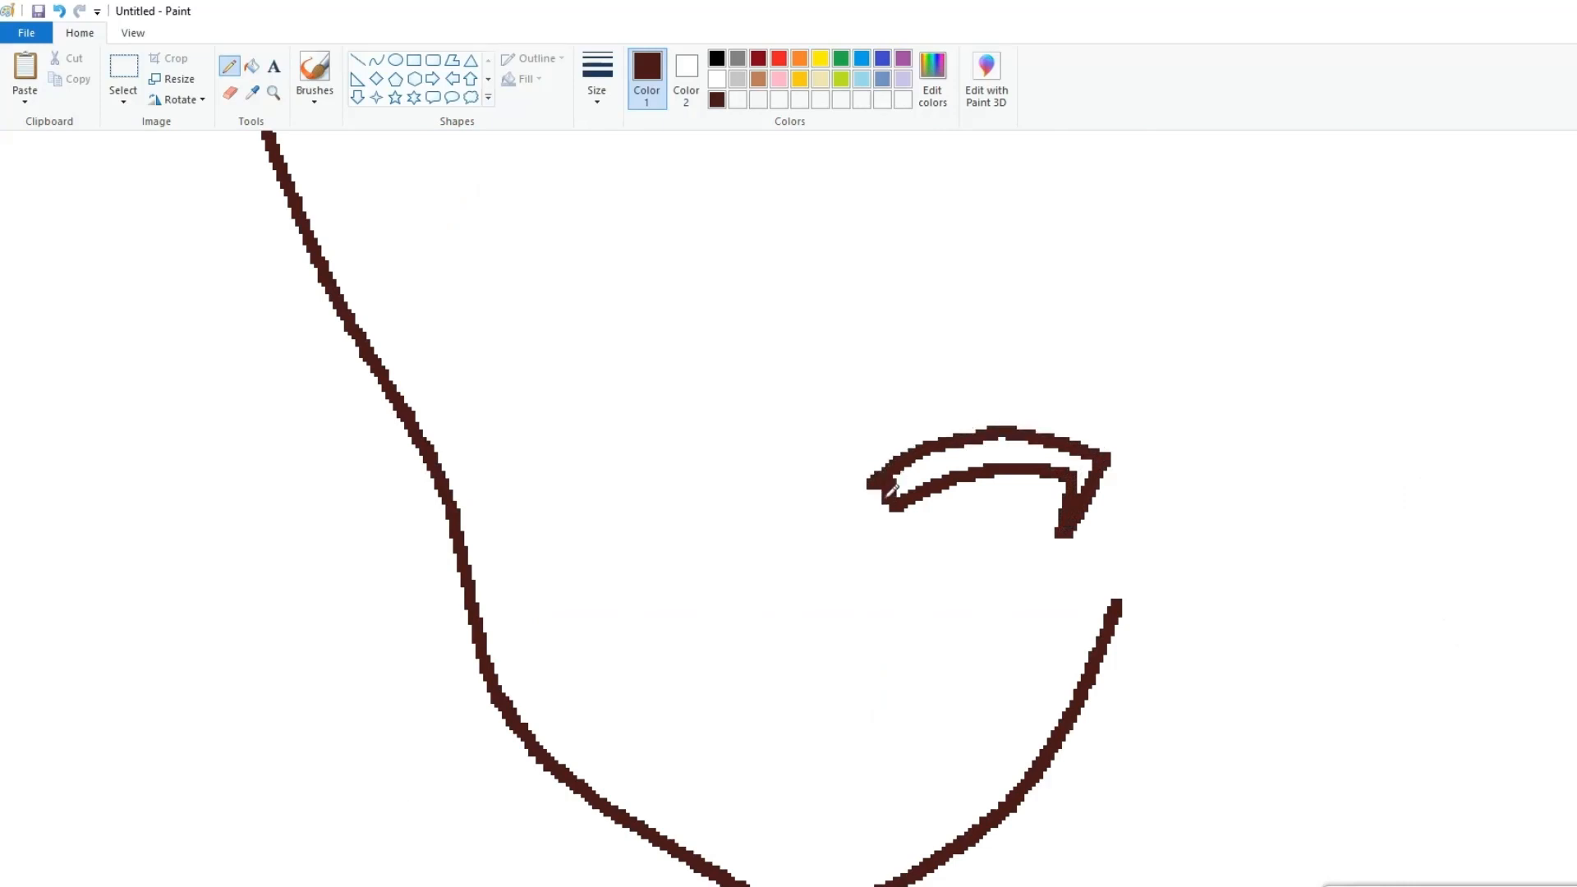
left_click_drag(1059, 428, 905, 454)
mouse_move(621, 519)
left_mouse_down()
mouse_move(510, 516)
mouse_move(483, 548)
mouse_move(496, 578)
mouse_move(430, 528)
mouse_move(529, 490)
mouse_move(628, 501)
left_mouse_up()
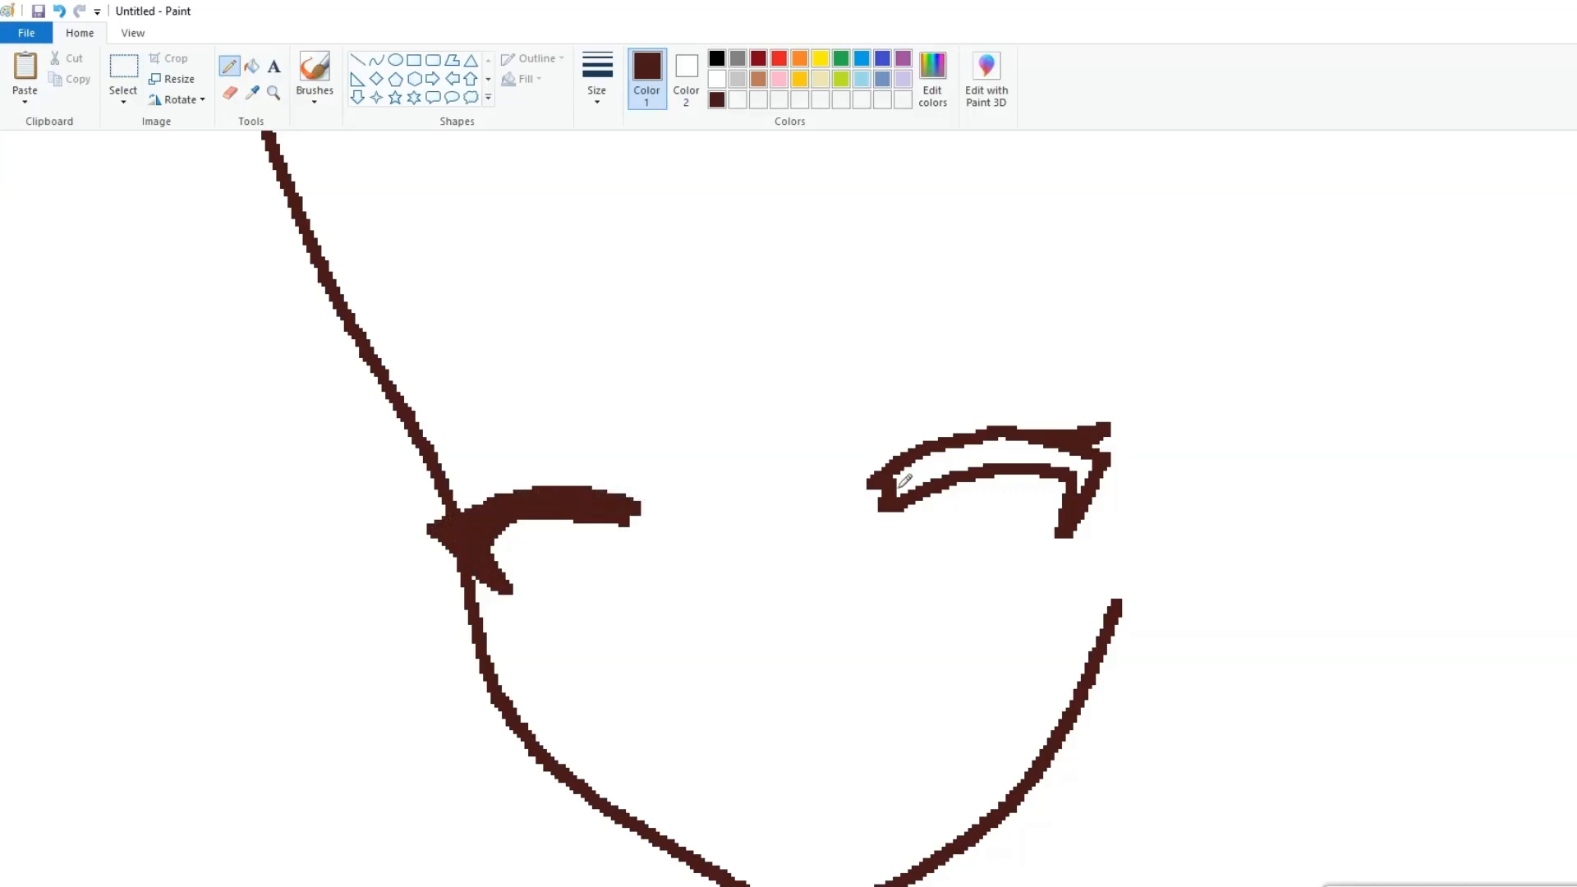
left_click(252, 66)
left_click(985, 453)
Draw a rounded iris outline beneath the eyelashes of each eye
left_click(230, 67)
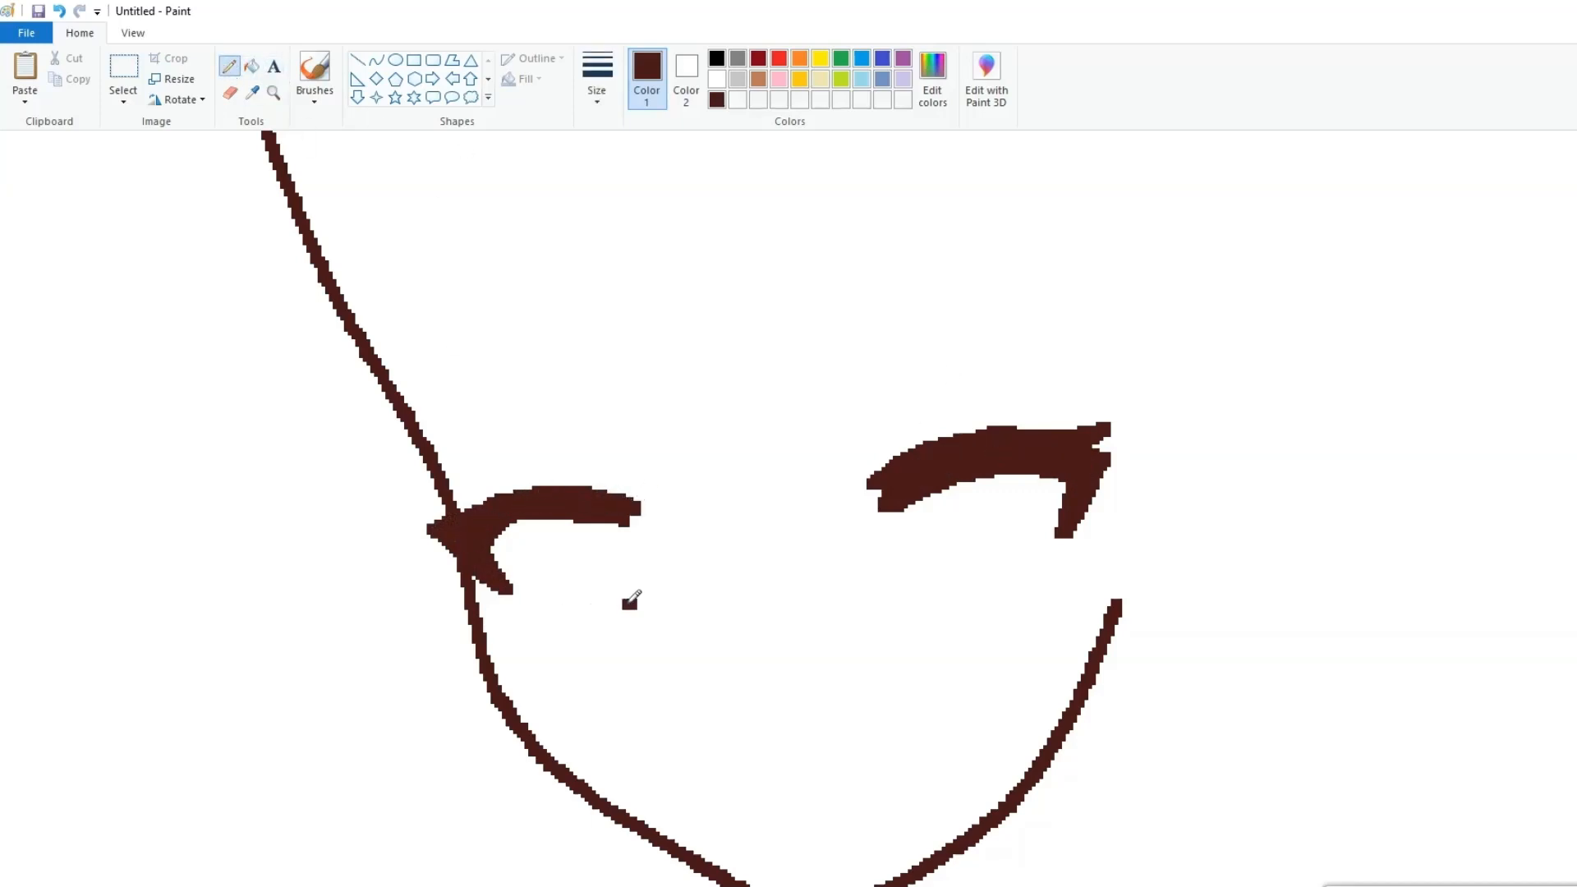
mouse_move(561, 604)
left_mouse_down()
mouse_move(638, 592)
mouse_move(644, 522)
left_mouse_up()
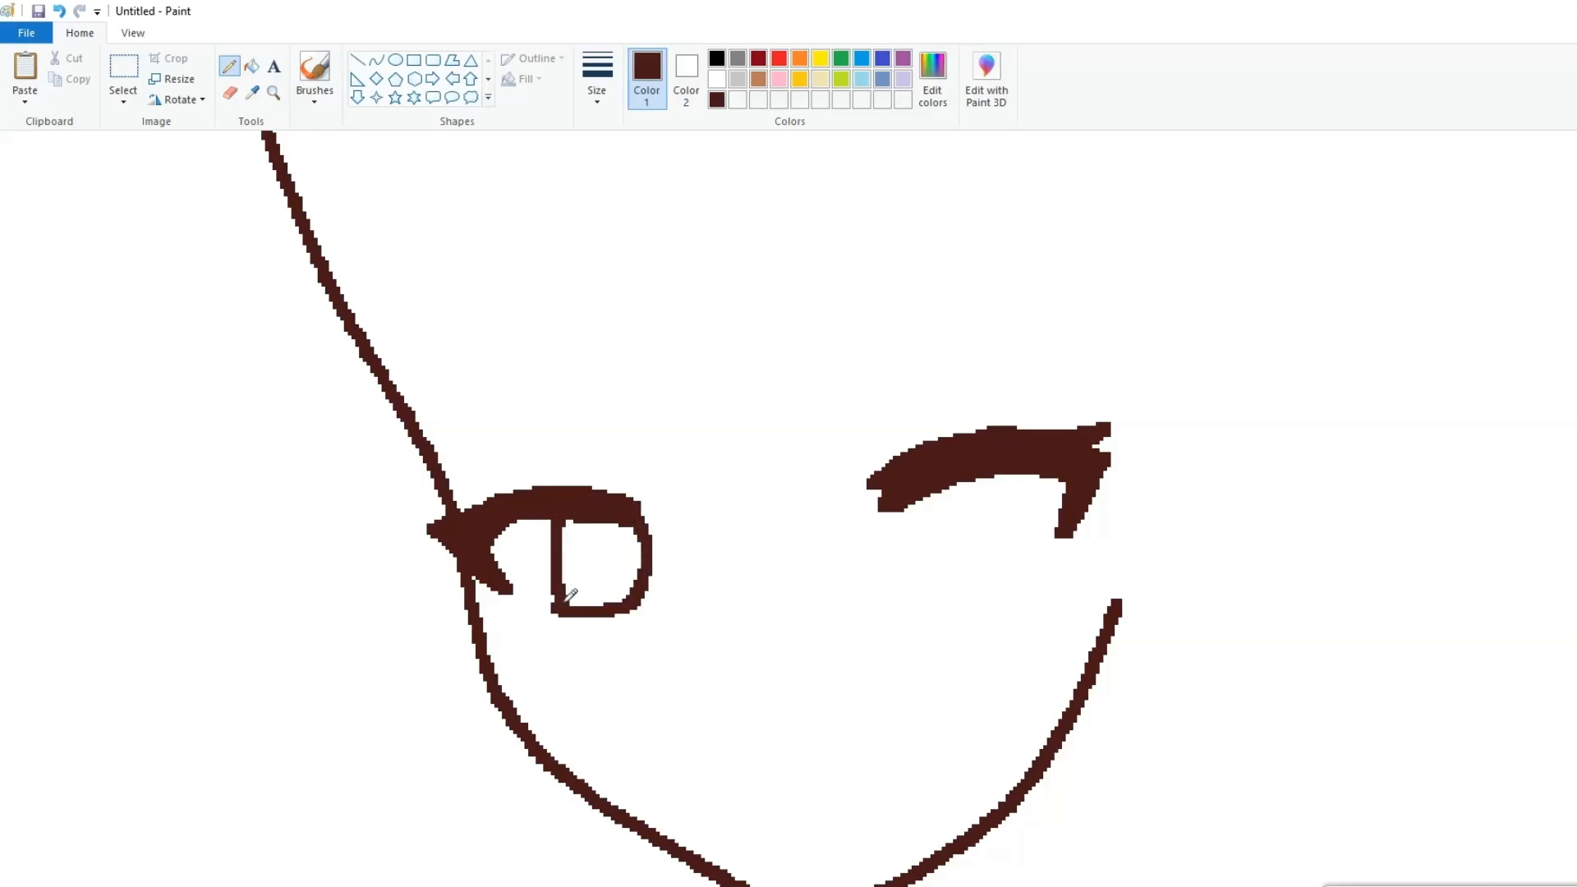
mouse_move(1038, 549)
left_mouse_down()
mouse_move(956, 459)
mouse_move(932, 506)
mouse_move(952, 599)
left_mouse_up()
Draw a short nose mark, a small slanted mouth and a thin eyelid crease above the right eye
scroll(759, 535, "down", 3)
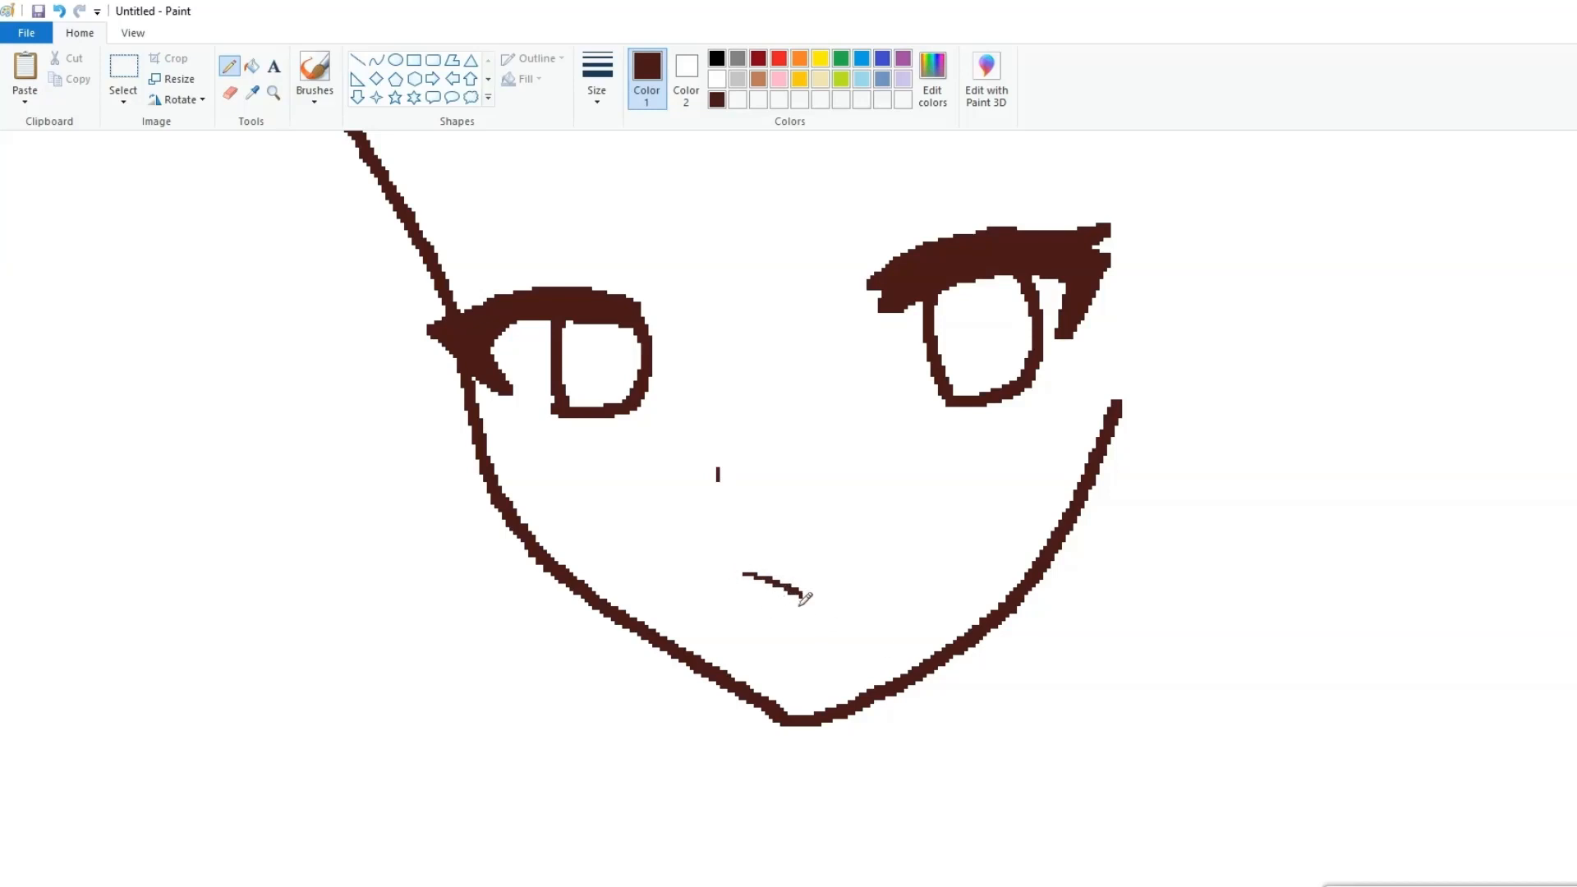
scroll(857, 637, "up", 2)
scroll(1014, 572, "down", 2)
scroll(798, 345, "up", 2)
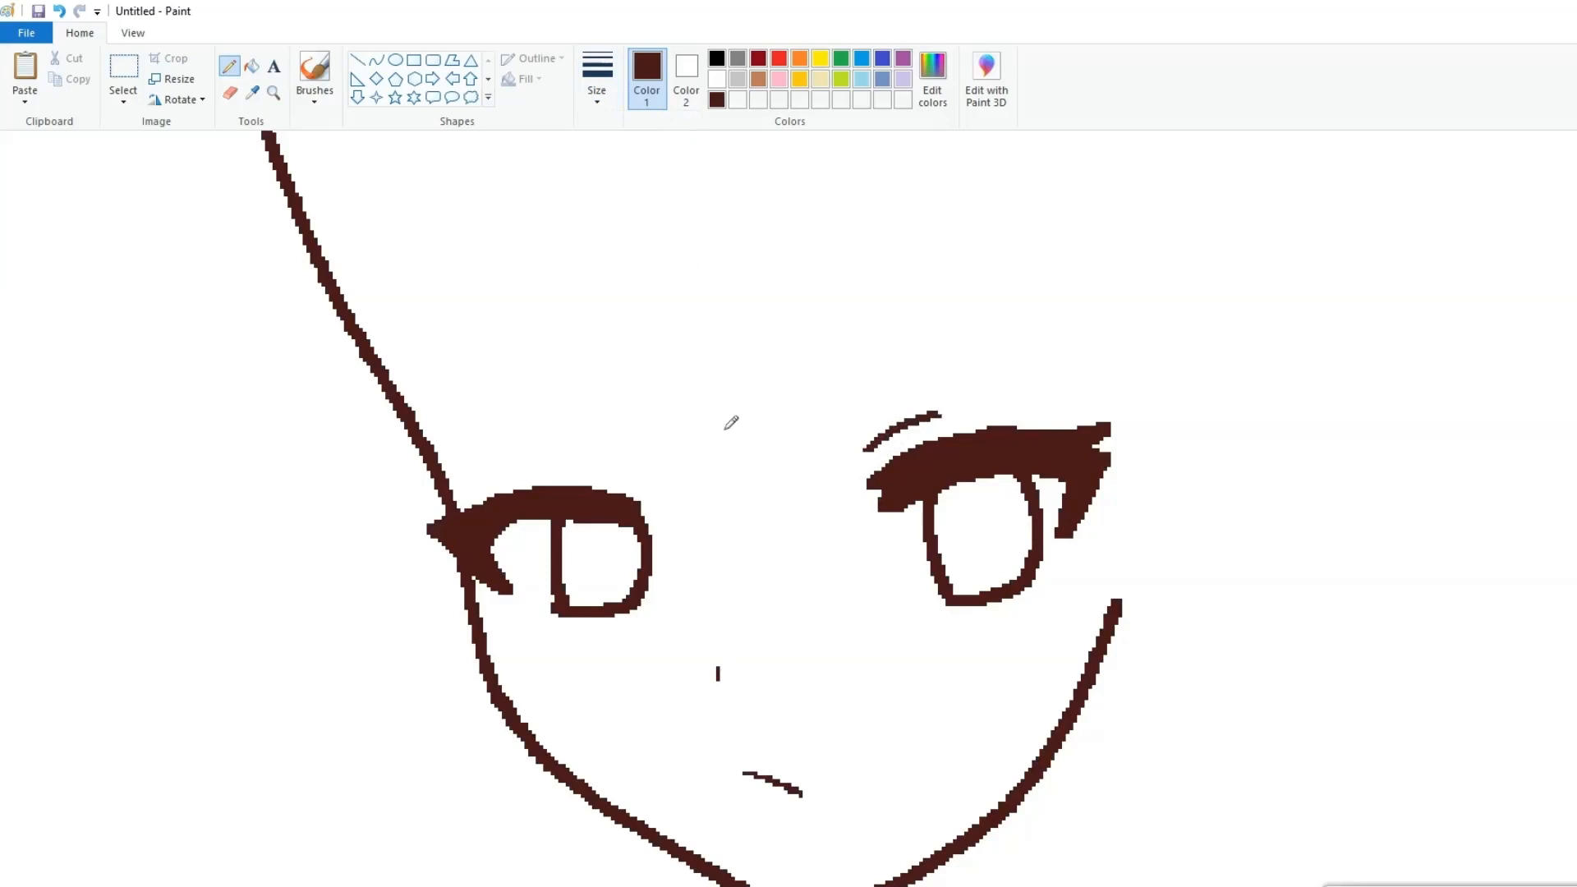
Draw thin, tapered eyebrow outlines above both eyes, the one on the right slanting up towards its outer end
scroll(649, 457, "up", 2)
mouse_move(950, 485)
left_mouse_down()
mouse_move(847, 536)
mouse_move(993, 486)
left_mouse_up()
left_click_drag(451, 550, 568, 552)
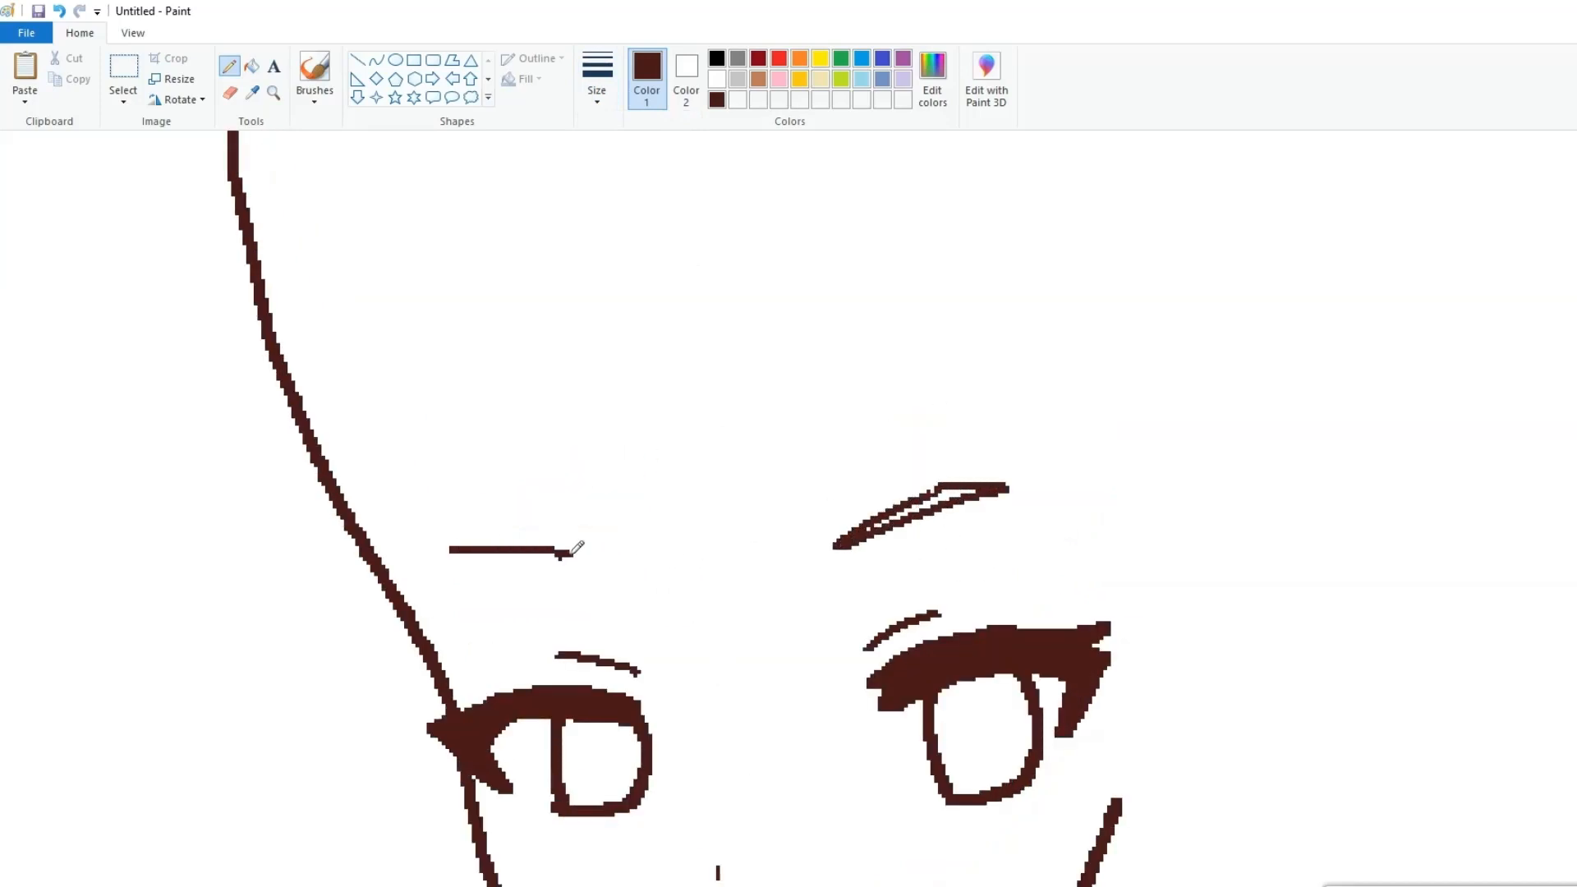
left_click(598, 81)
left_click(623, 204)
scroll(567, 329, "down", 1)
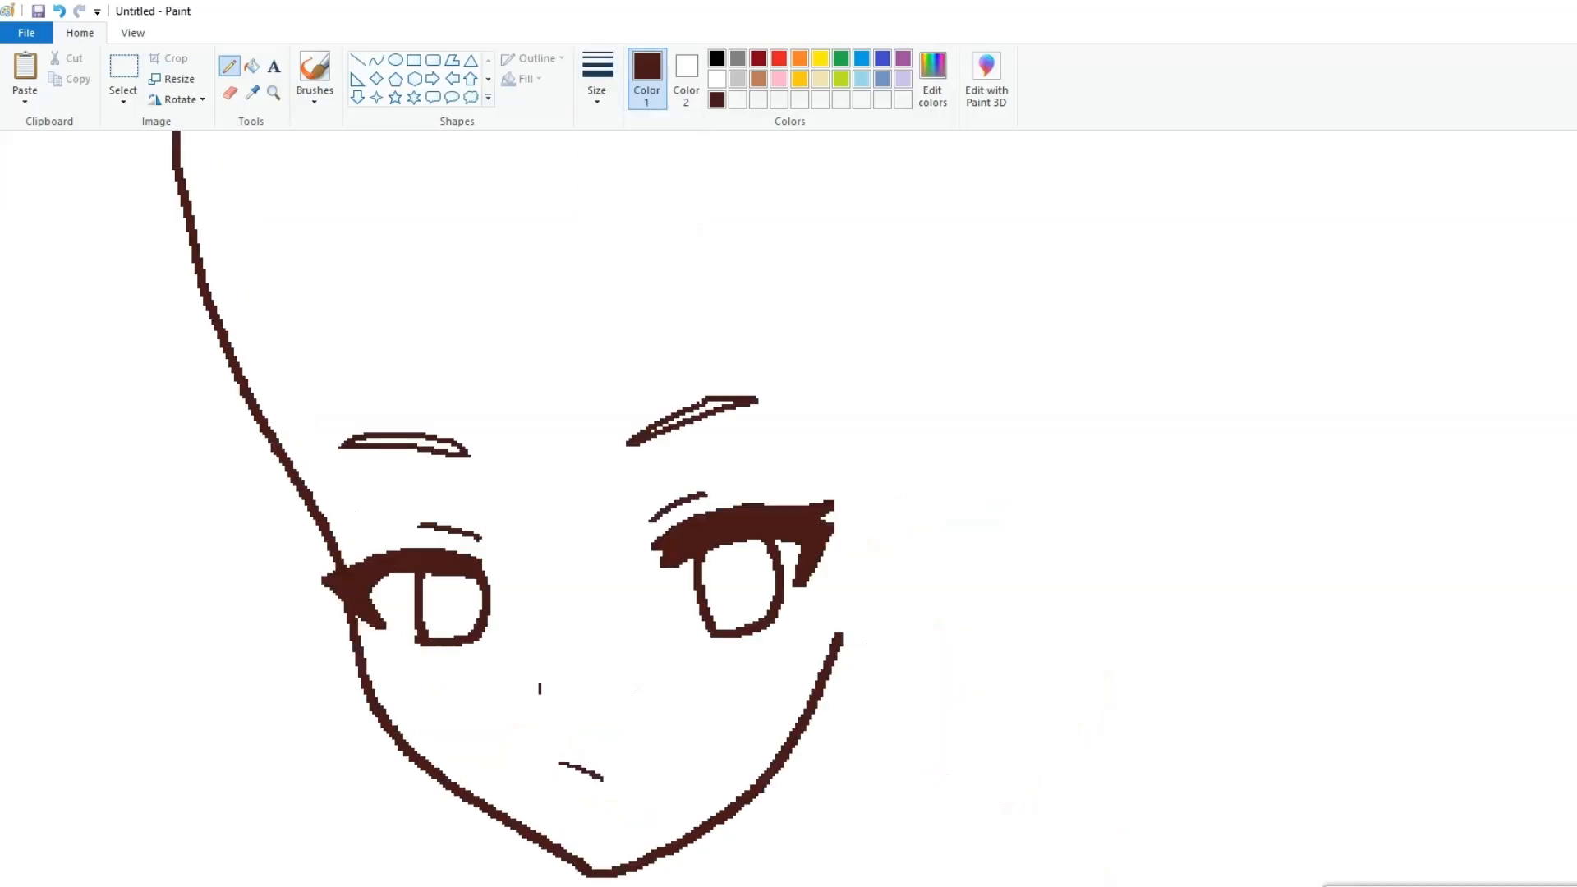
Select and delete the upper part of the face outline on the left side of the forehead
scroll(493, 328, "up", 2)
left_click(123, 72)
mouse_move(292, 148)
left_mouse_down()
mouse_move(208, 510)
mouse_move(63, 739)
left_mouse_up()
right_click(152, 534)
left_click(234, 671)
scroll(274, 627, "down", 2)
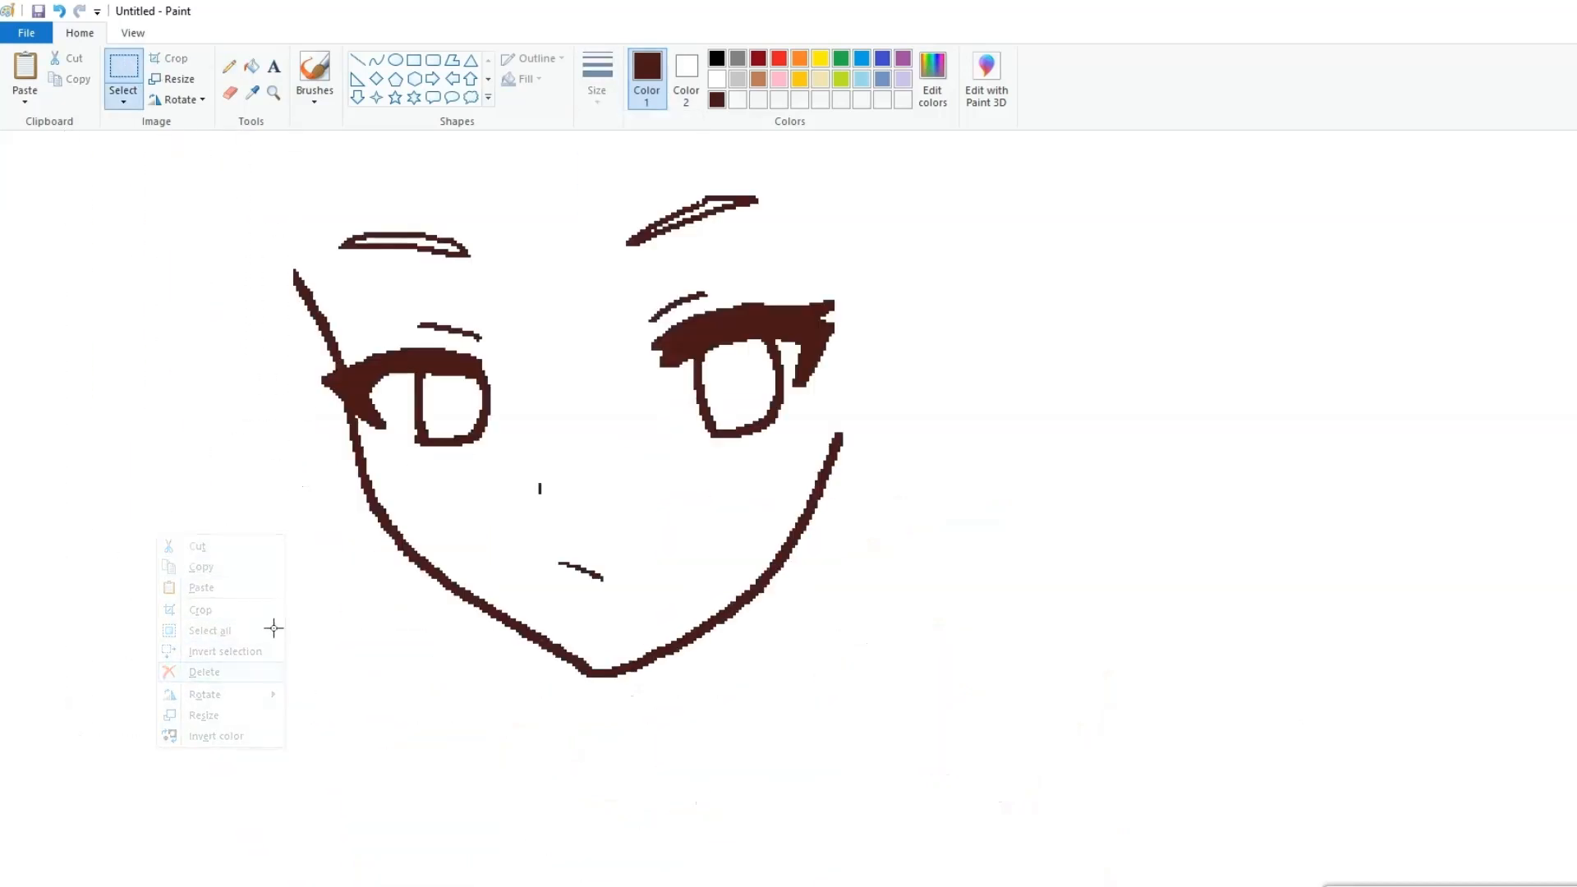
Choose a thicker pencil line and draw pointed, overlapping bangs sweeping across the forehead and over both eyes
scroll(275, 628, "up", 1)
left_click(317, 82)
left_click(225, 72)
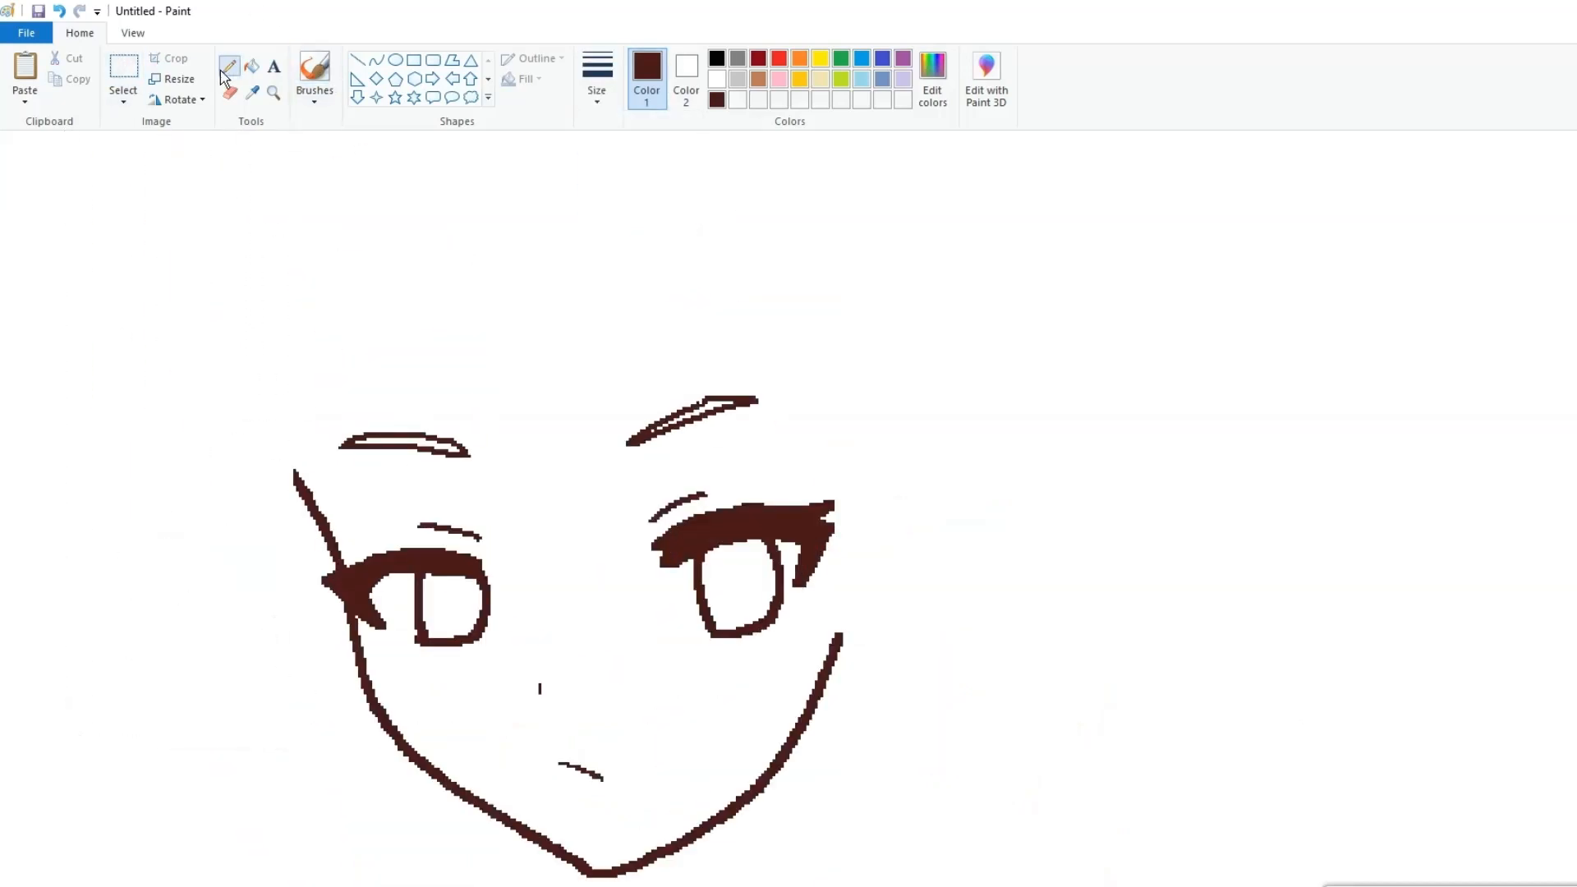
left_click(600, 100)
left_click(616, 205)
mouse_move(398, 330)
left_mouse_down()
mouse_move(396, 477)
mouse_move(505, 591)
left_mouse_up()
mouse_move(480, 516)
left_mouse_down()
mouse_move(587, 603)
mouse_move(701, 622)
mouse_move(560, 517)
left_mouse_up()
left_click_drag(637, 593, 574, 447)
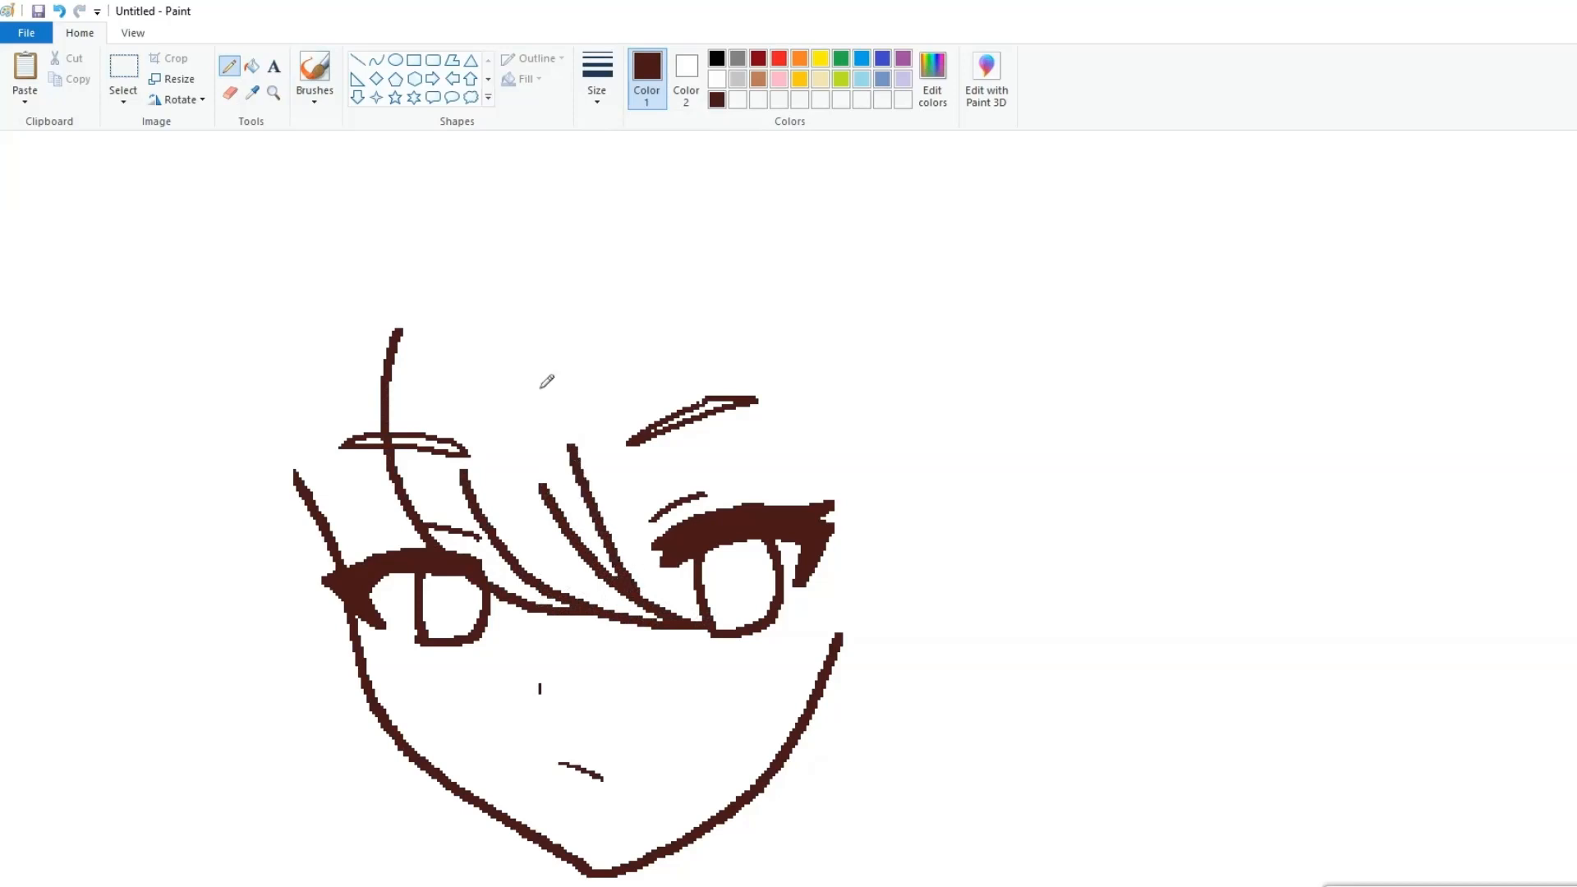
mouse_move(540, 391)
left_mouse_down()
mouse_move(716, 511)
mouse_move(615, 372)
mouse_move(817, 466)
left_mouse_up()
left_click_drag(398, 364, 350, 486)
scroll(828, 583, "left", 1)
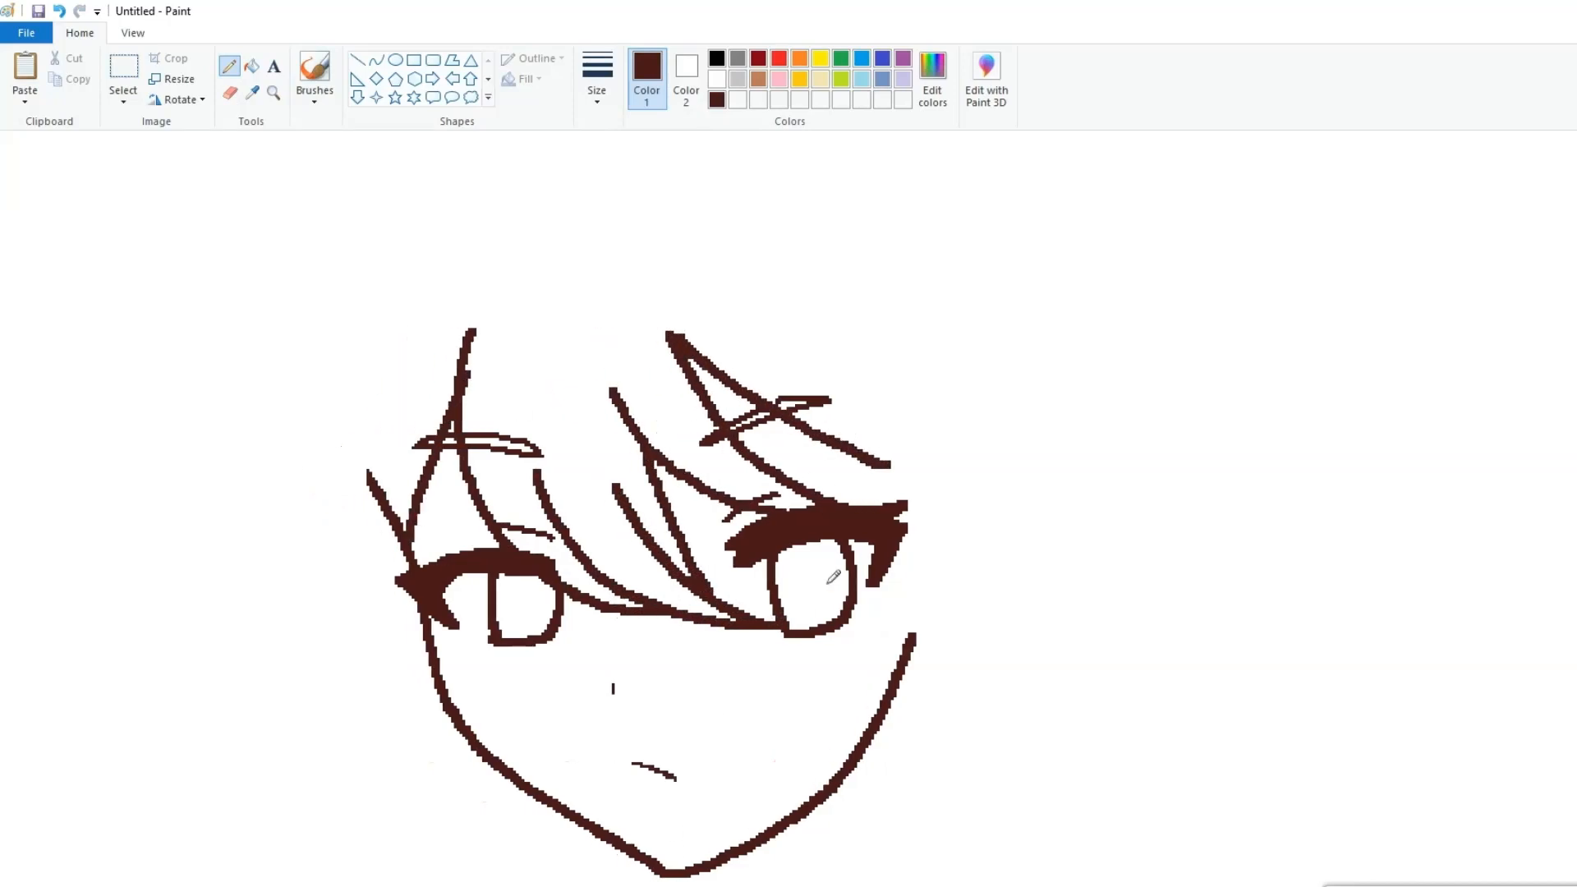
Draw curved locks framing both sides of the face at cheek height, plus a short strand beside the left bangs
mouse_move(826, 254)
left_mouse_down()
mouse_move(881, 375)
mouse_move(899, 562)
mouse_move(846, 662)
mouse_move(766, 696)
mouse_move(917, 645)
mouse_move(954, 502)
left_mouse_up()
mouse_move(468, 687)
left_mouse_down()
mouse_move(366, 602)
mouse_move(349, 464)
left_mouse_up()
scroll(354, 468, "down", 2)
left_click(229, 93)
left_click(229, 65)
scroll(394, 361, "up", 2)
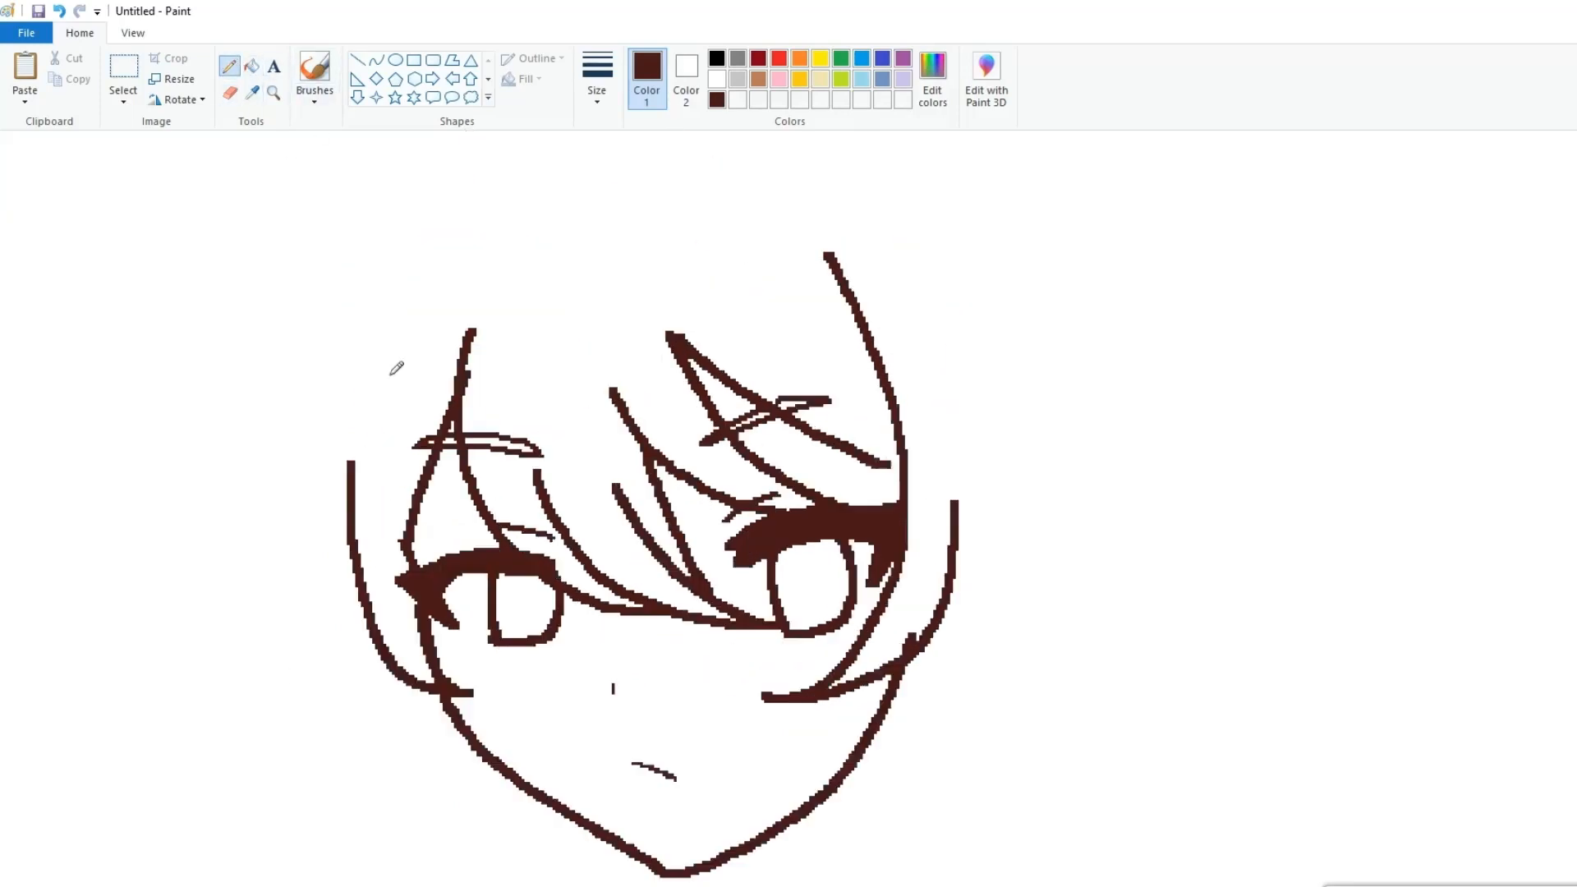
left_click_drag(399, 342, 386, 486)
Draw long side locks with inward-curving pointed tips below both cheeks, adding small inner curls beside the jaw
scroll(386, 486, "down", 2)
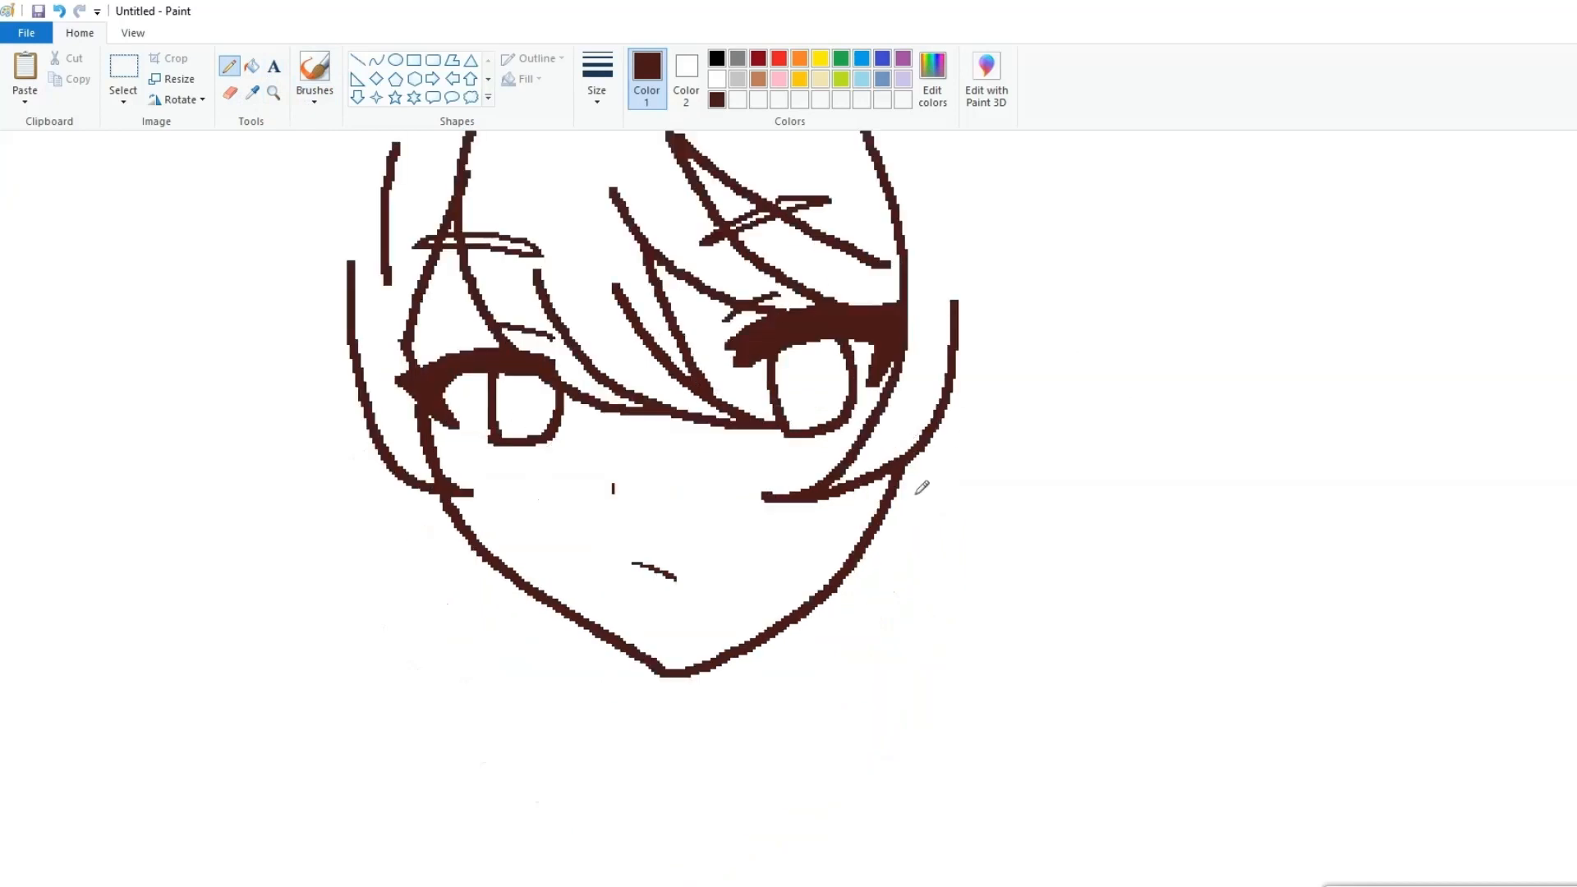
mouse_move(900, 467)
left_mouse_down()
mouse_move(874, 611)
mouse_move(818, 726)
mouse_move(752, 750)
mouse_move(857, 760)
mouse_move(986, 515)
left_mouse_up()
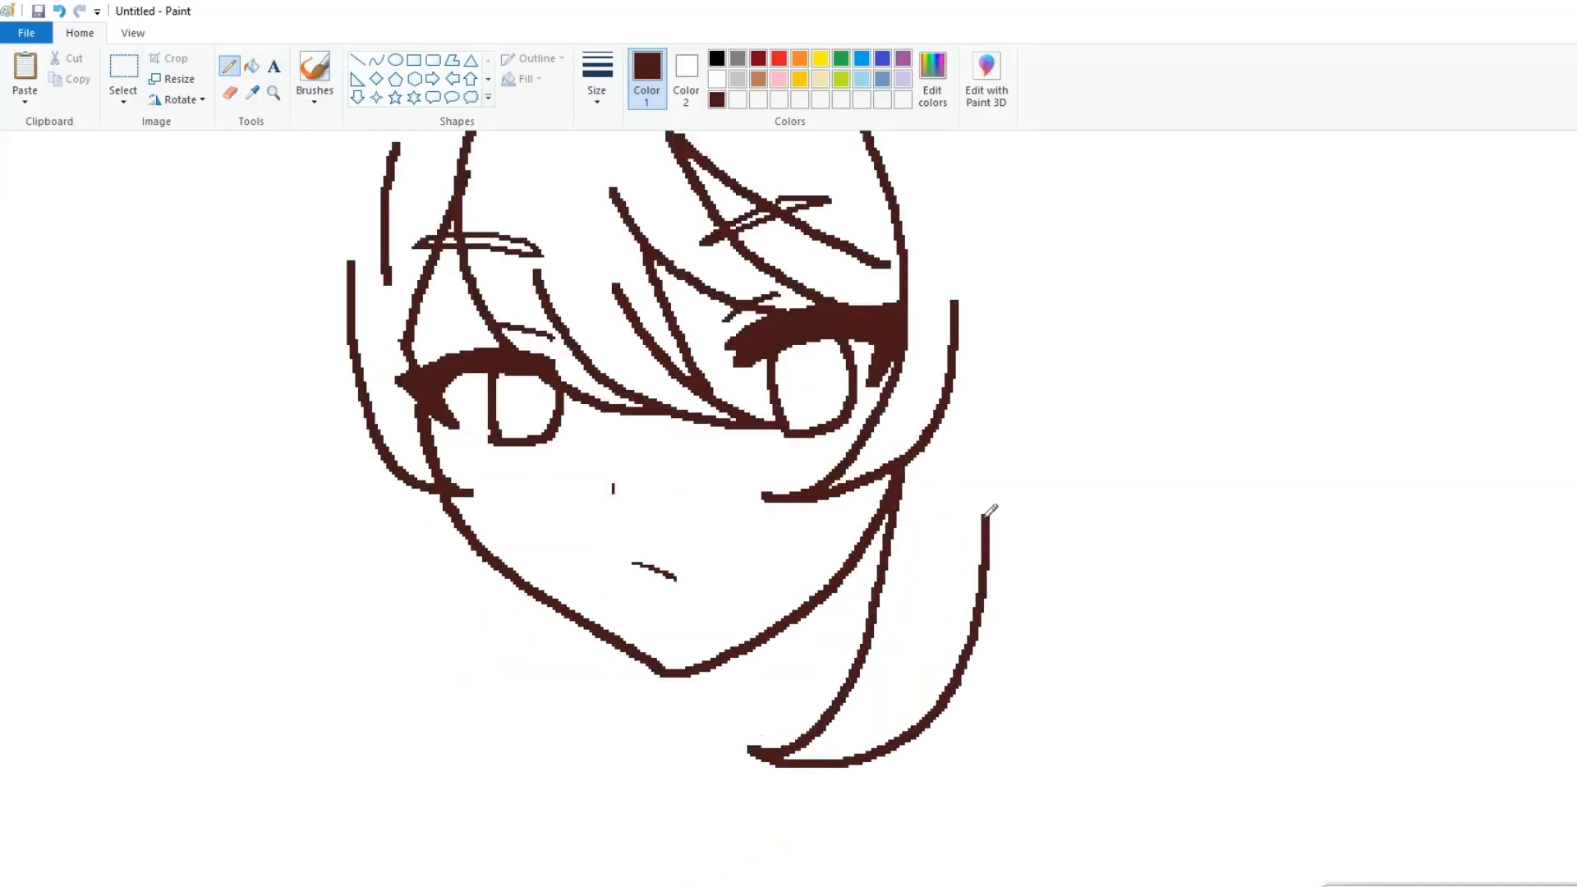
mouse_move(1022, 422)
left_mouse_down()
mouse_move(1017, 600)
mouse_move(970, 662)
left_mouse_up()
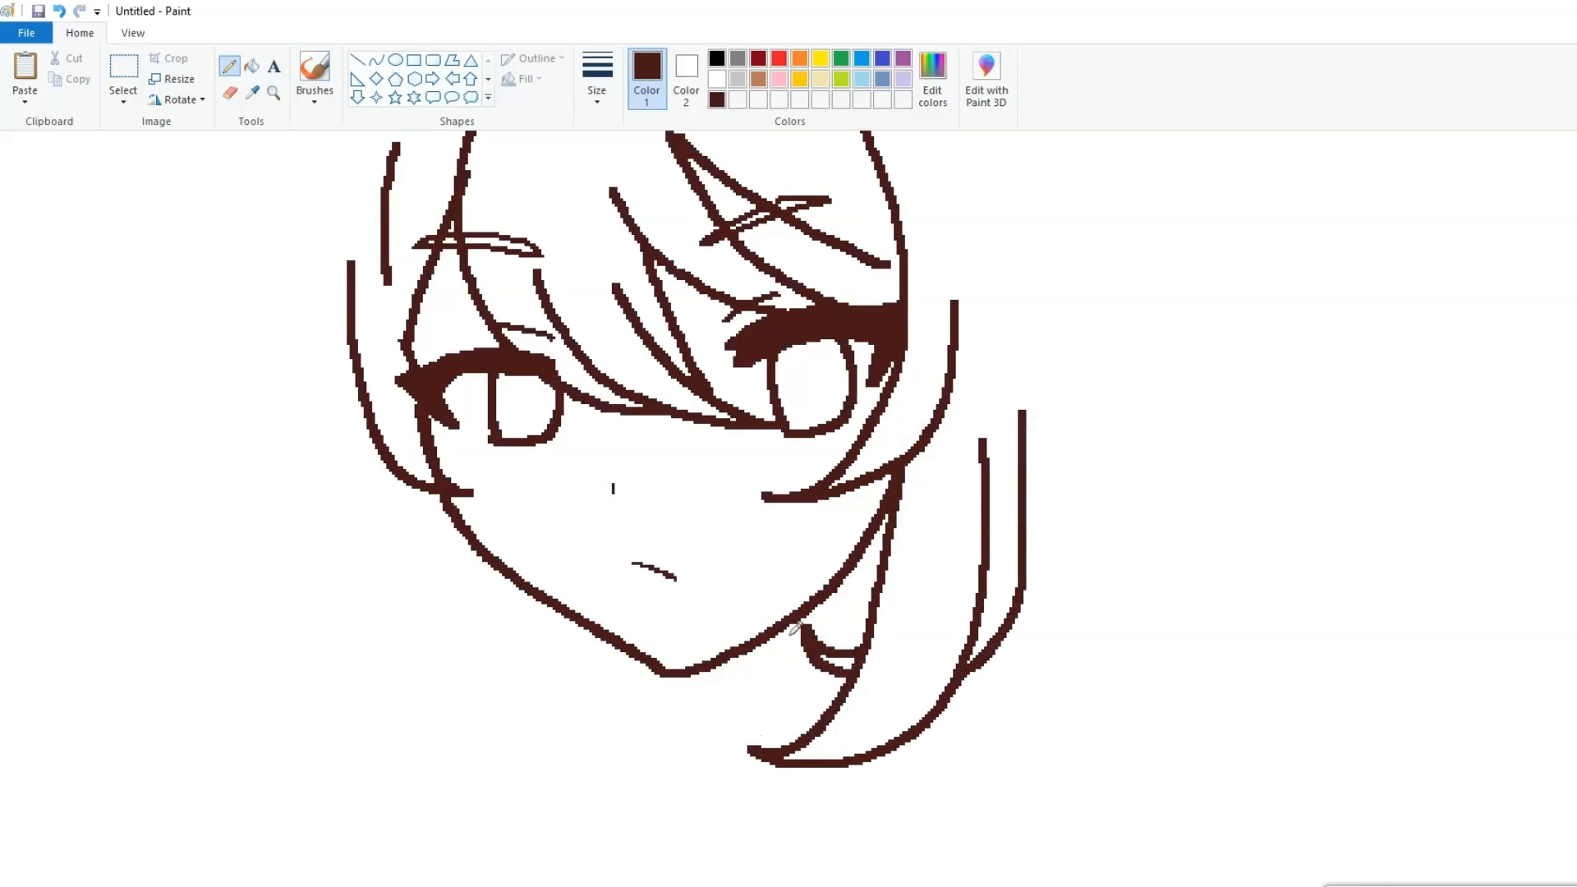
mouse_move(313, 245)
left_mouse_down()
mouse_move(317, 369)
mouse_move(430, 718)
mouse_move(514, 723)
mouse_move(421, 506)
left_mouse_up()
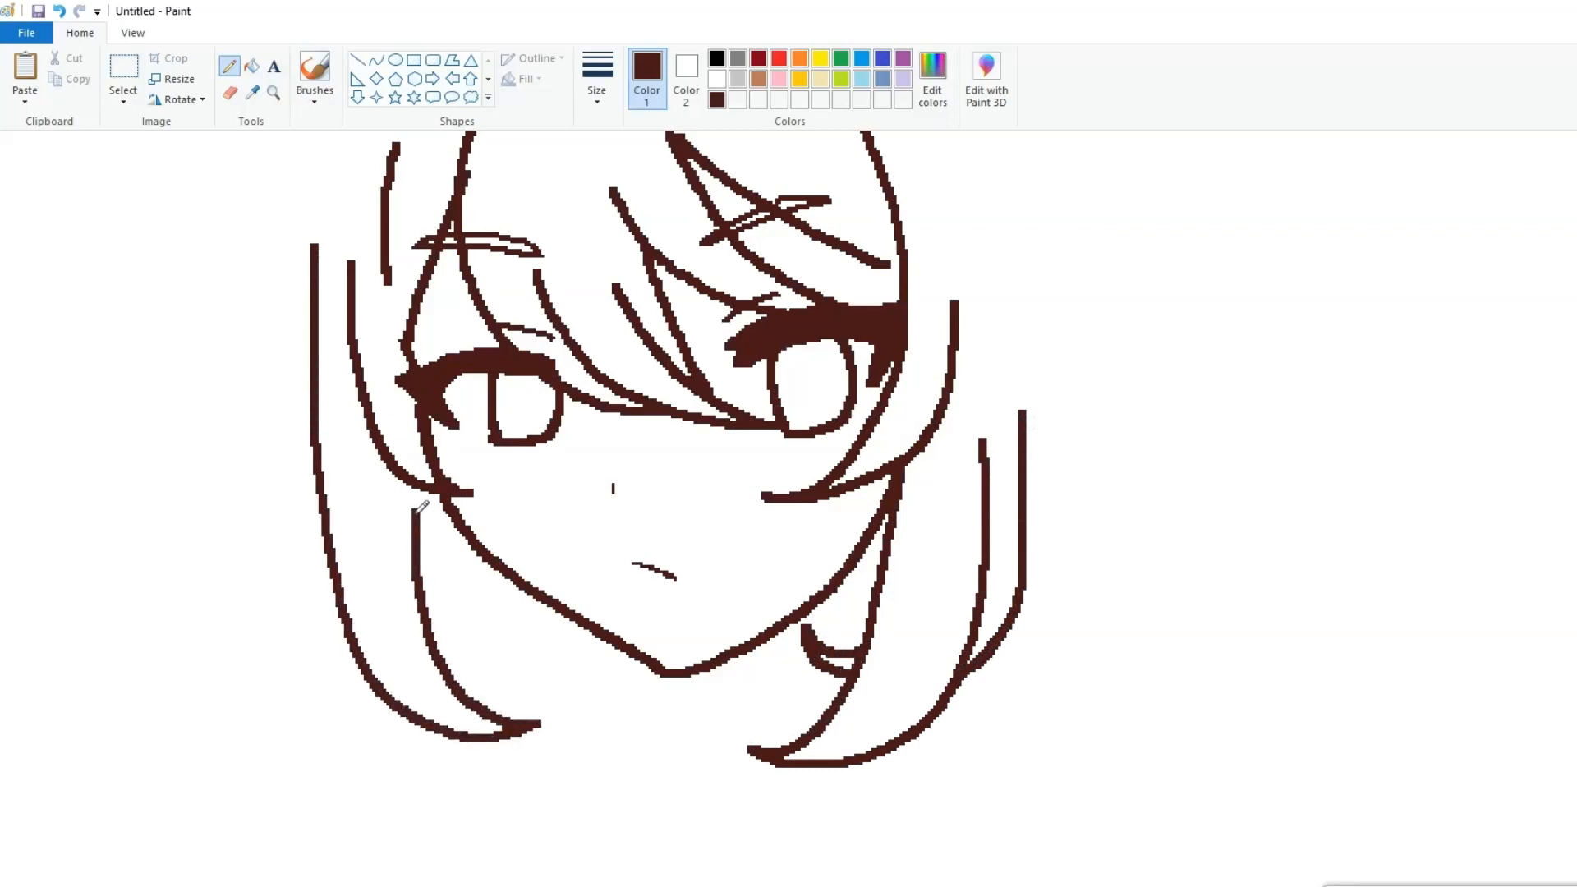
mouse_move(422, 587)
left_mouse_down()
mouse_move(454, 633)
mouse_move(530, 608)
left_mouse_up()
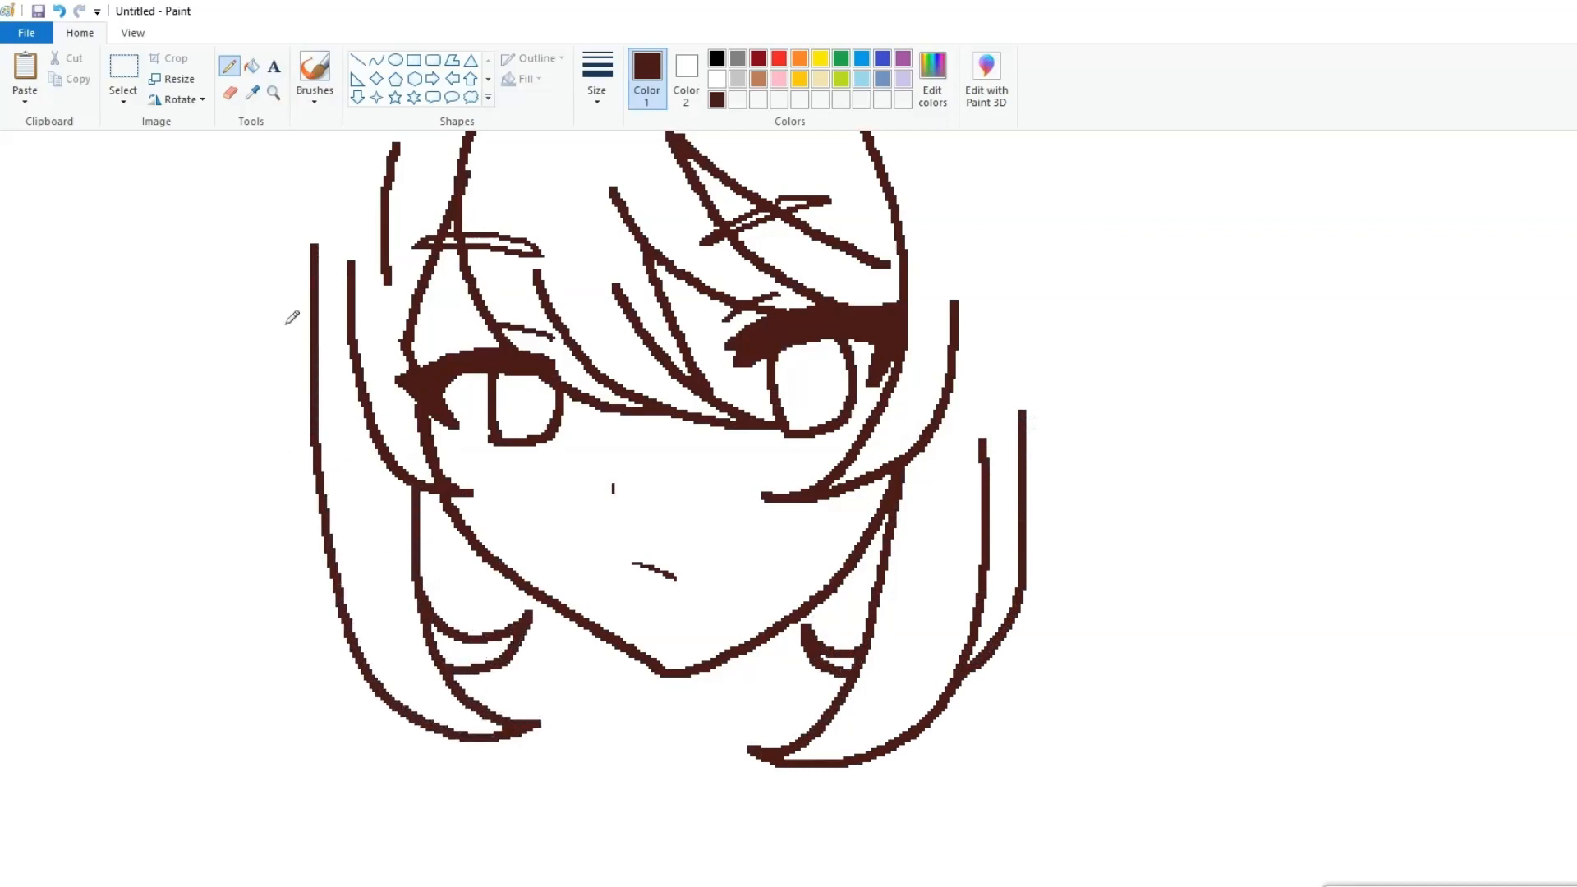
Draw flicked-out hair tips on both outer sides and the outer hair contour with a small inner loop on the left
left_click_drag(227, 372, 290, 309)
scroll(968, 440, "up", 3)
mouse_move(1021, 609)
left_mouse_down()
mouse_move(1078, 669)
mouse_move(1121, 671)
mouse_move(1051, 564)
left_mouse_up()
left_click_drag(1015, 501, 1020, 388)
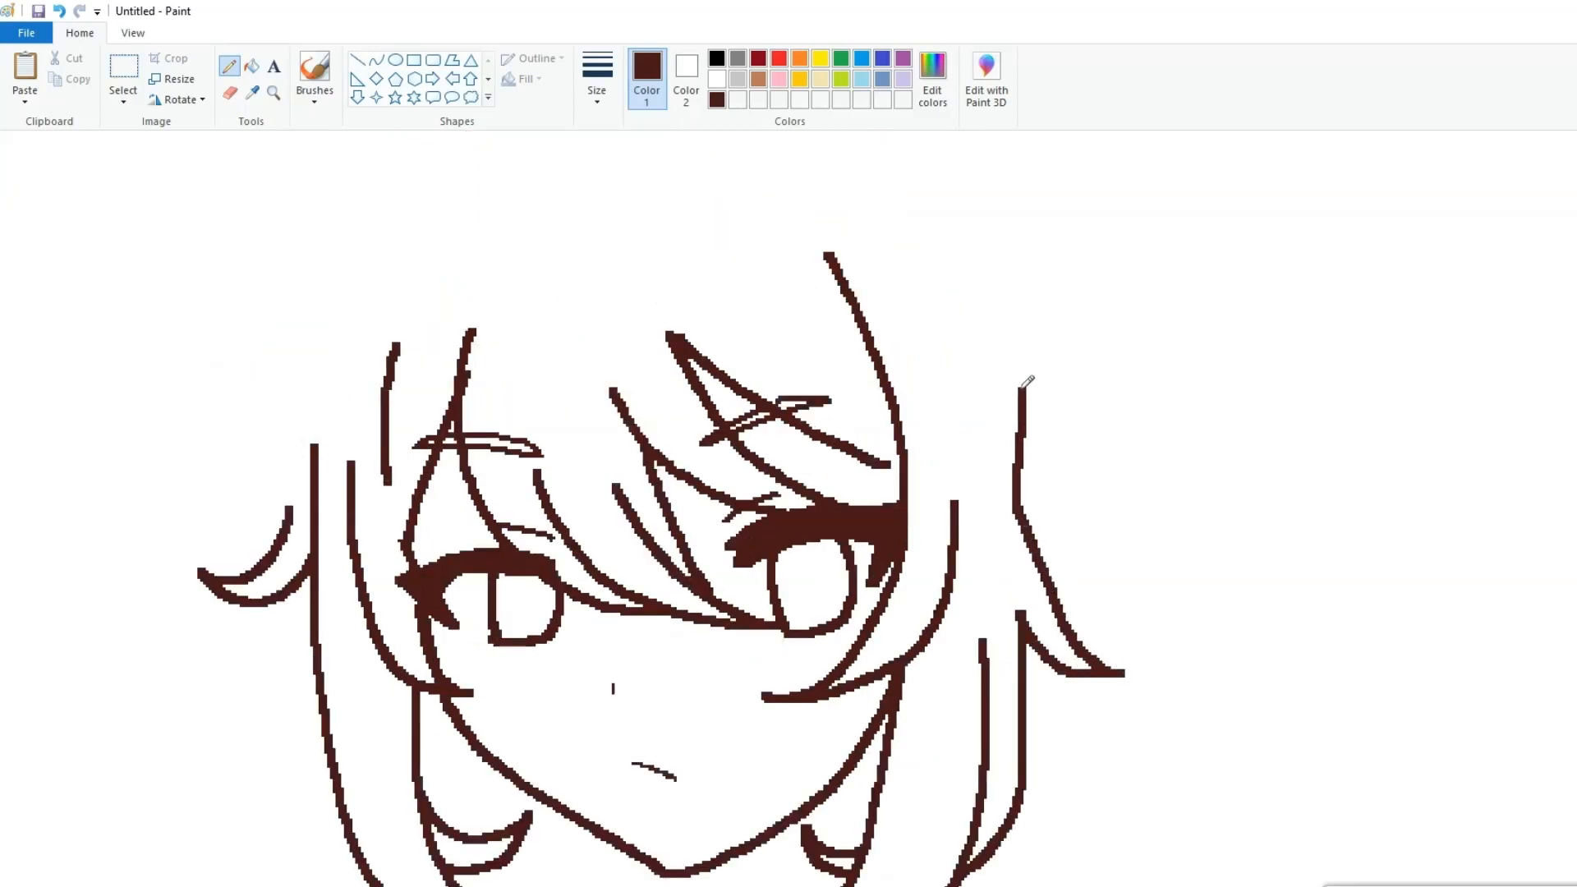
mouse_move(244, 318)
left_mouse_down()
mouse_move(239, 469)
mouse_move(282, 512)
mouse_move(257, 370)
mouse_move(284, 486)
left_mouse_up()
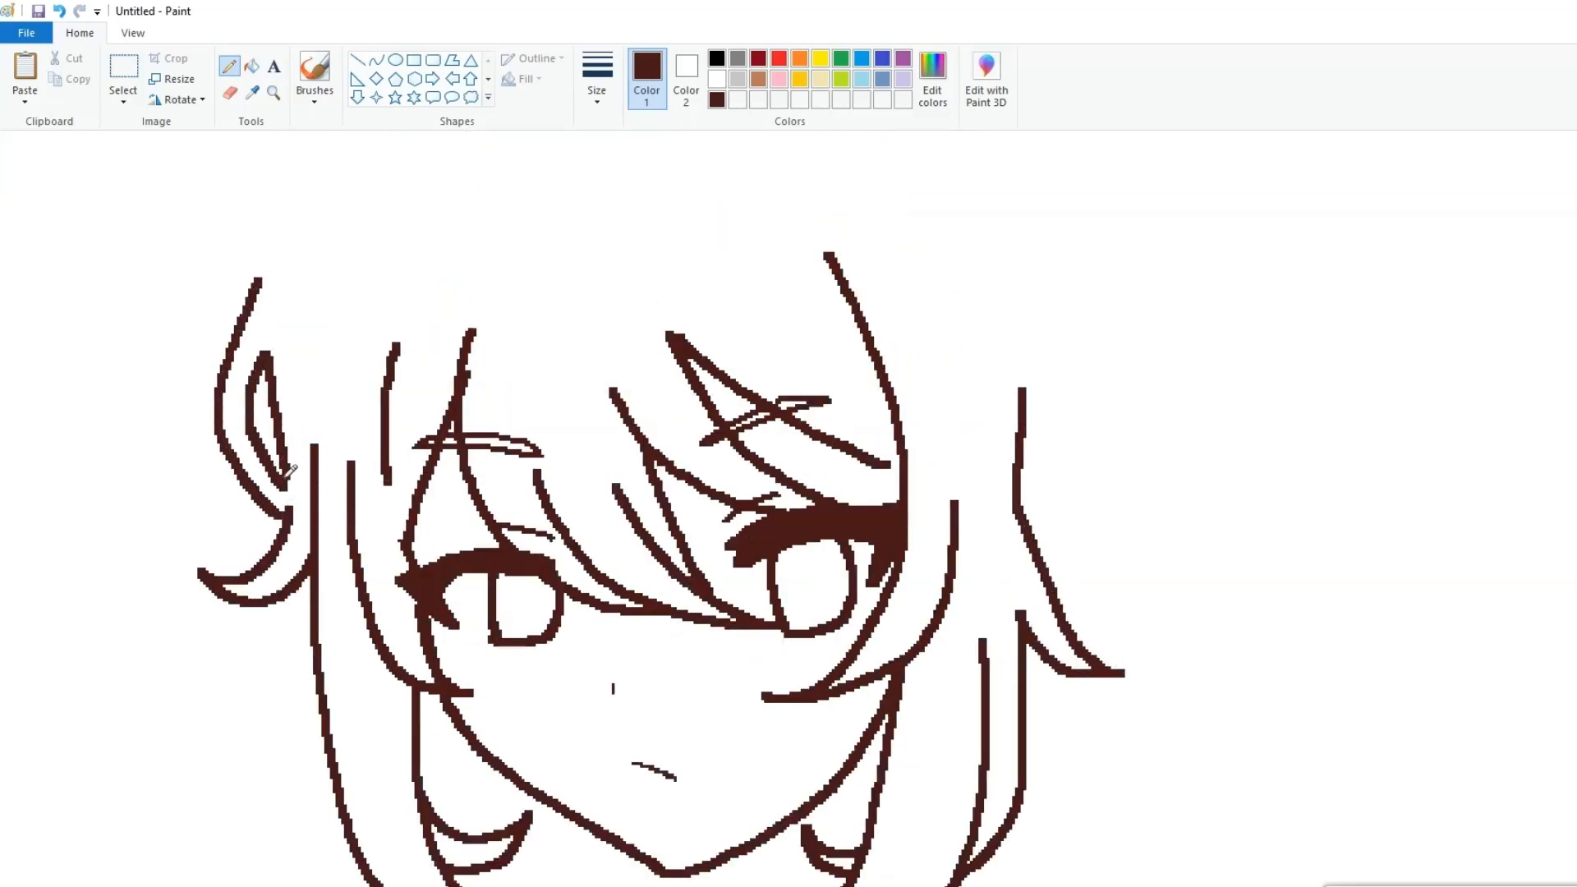
Draw the outer hair contour and an inner strand along the right side of the head
scroll(953, 377, "down", 3)
mouse_move(1029, 232)
left_mouse_down()
mouse_move(1060, 345)
mouse_move(1049, 366)
mouse_move(986, 282)
left_mouse_up()
scroll(1040, 480, "up", 3)
mouse_move(1038, 440)
left_mouse_down()
mouse_move(1009, 253)
mouse_move(990, 233)
left_mouse_up()
Draw a beret on top of the hair with a wavy double brim line, a wide rounded crown and a short stem
scroll(976, 300, "up", 3)
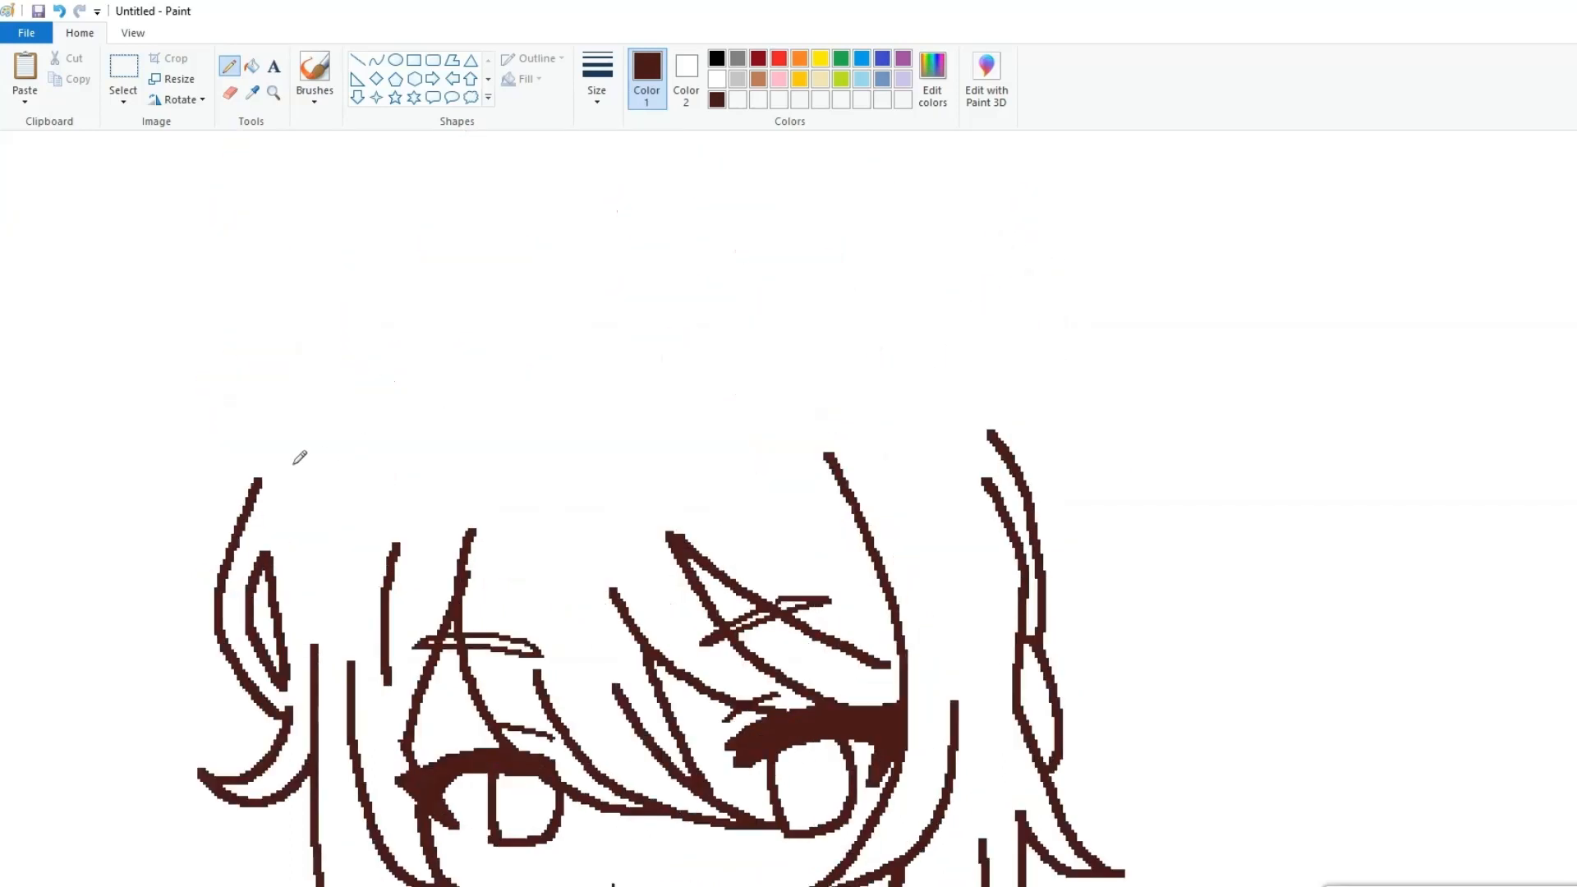
mouse_move(289, 486)
left_mouse_down()
mouse_move(639, 475)
mouse_move(780, 429)
mouse_move(988, 412)
left_mouse_up()
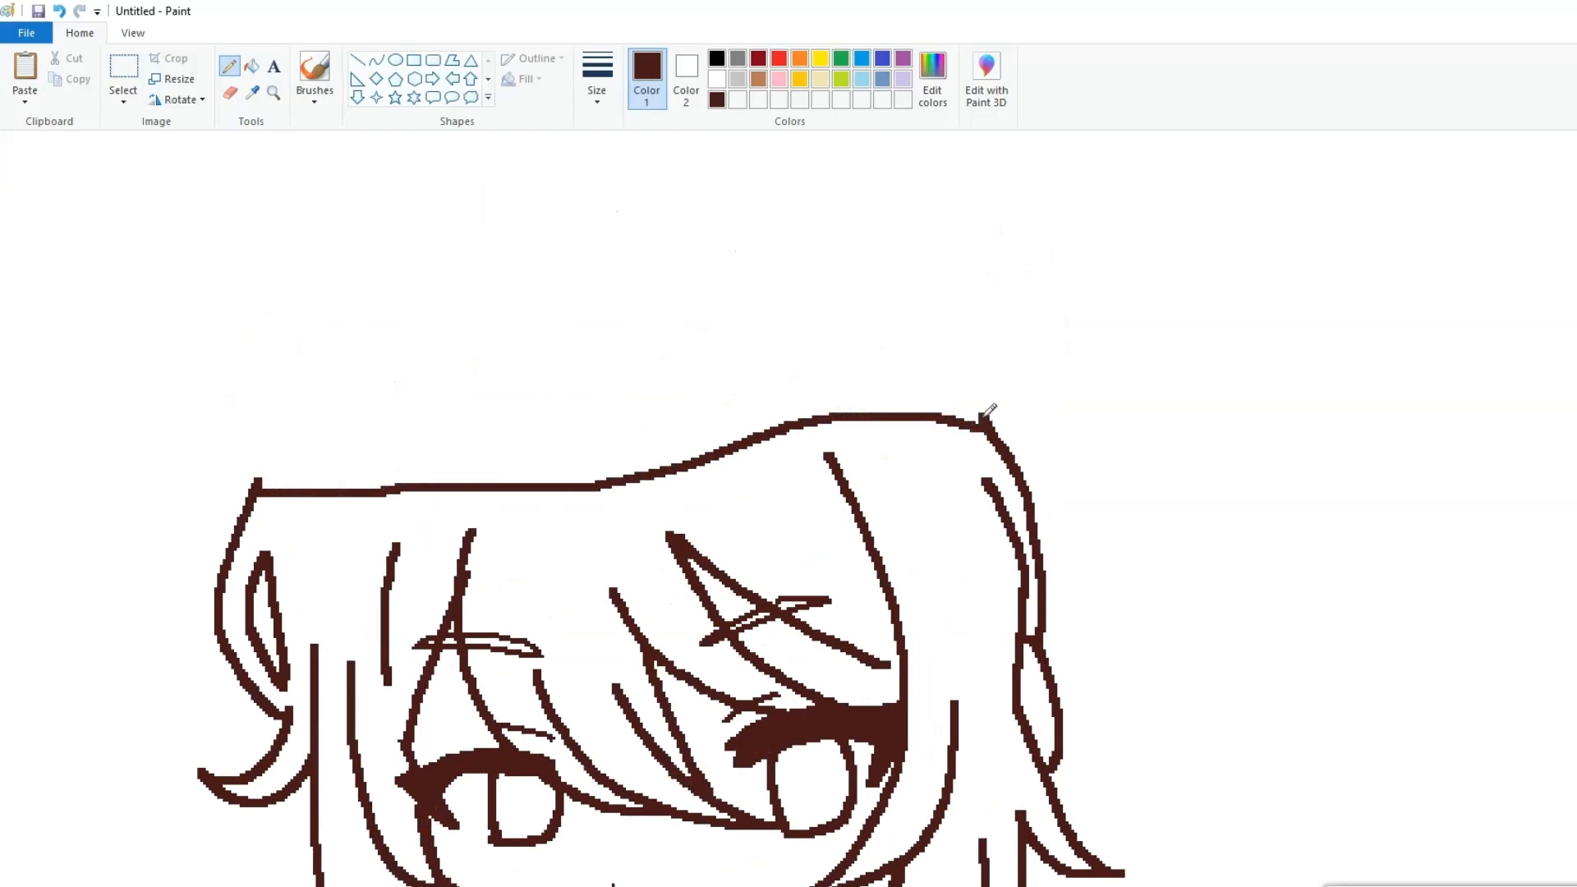
mouse_move(911, 353)
left_mouse_down()
mouse_move(458, 475)
mouse_move(311, 448)
left_mouse_up()
scroll(934, 611, "up", 3)
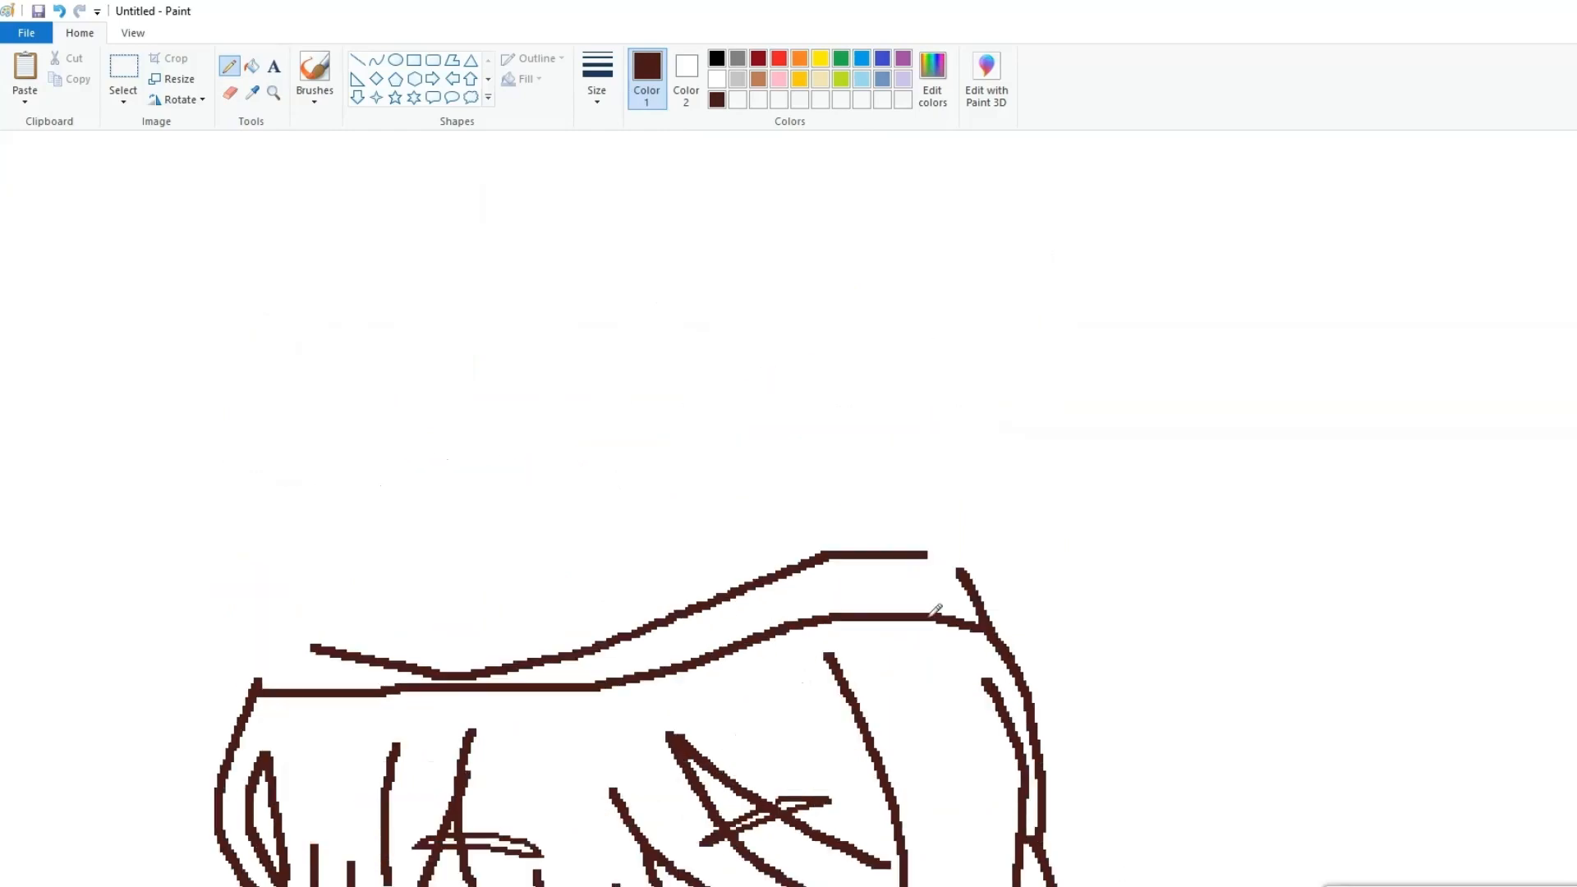
mouse_move(983, 580)
left_mouse_down()
mouse_move(1031, 443)
mouse_move(979, 389)
mouse_move(546, 314)
mouse_move(156, 612)
left_mouse_up()
scroll(457, 426, "up", 3)
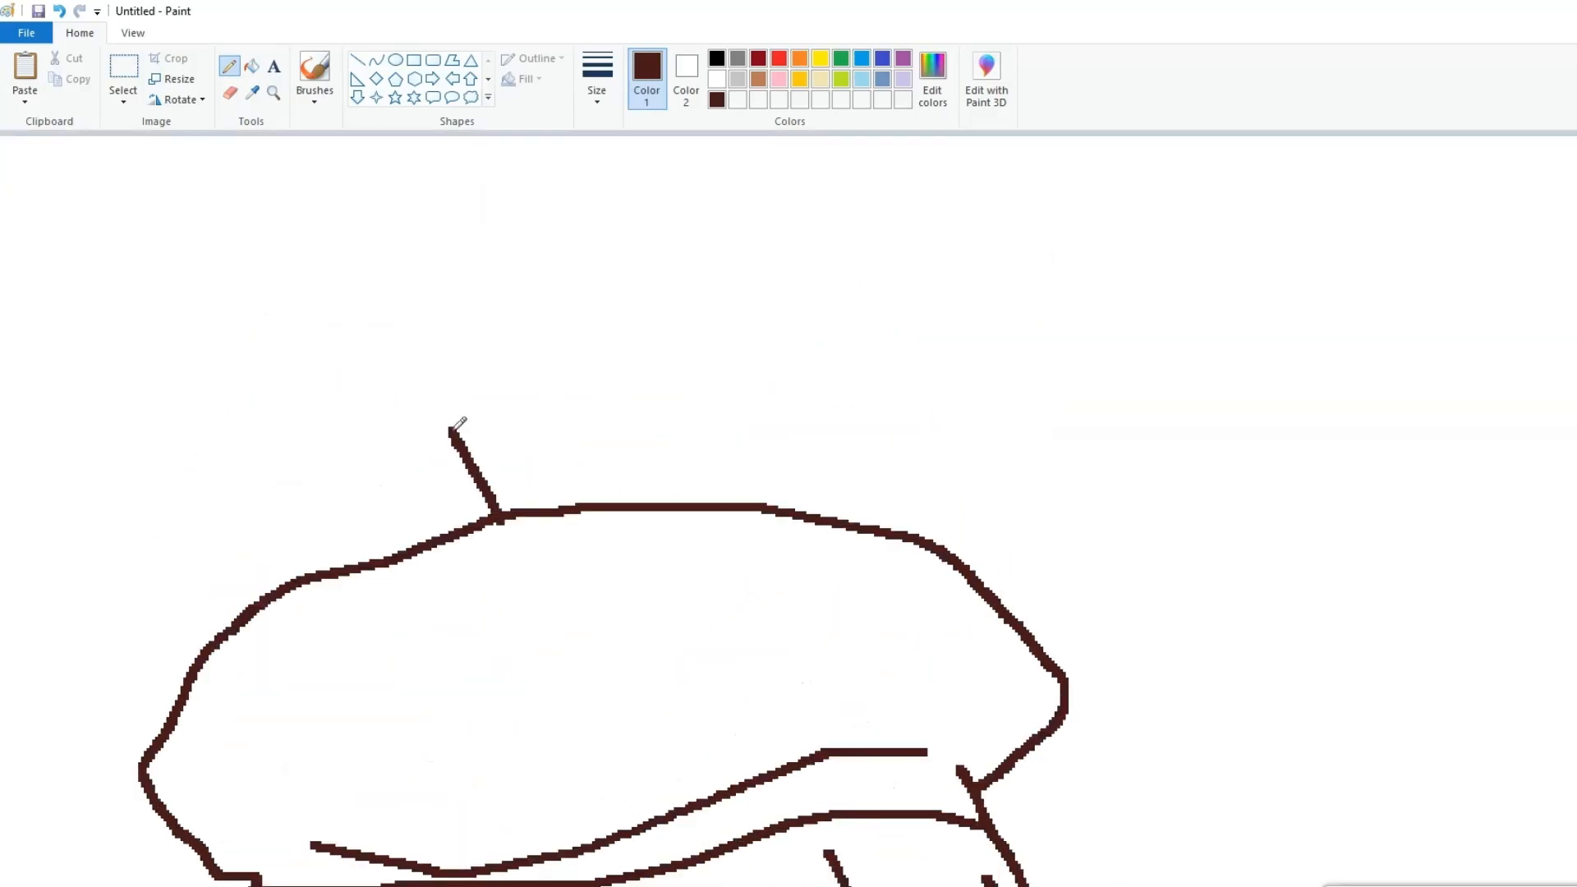
Select the whole head drawing and move it up on the canvas
scroll(458, 426, "down", 5)
left_click(124, 67)
left_click_drag(136, 160, 353, 399)
left_click_drag(242, 303, 242, 275)
Draw the neck line and a large pointed collar flap below the right side lock
scroll(238, 312, "up", 5)
left_click(229, 65)
left_click_drag(743, 542, 877, 401)
left_click_drag(764, 487, 1026, 309)
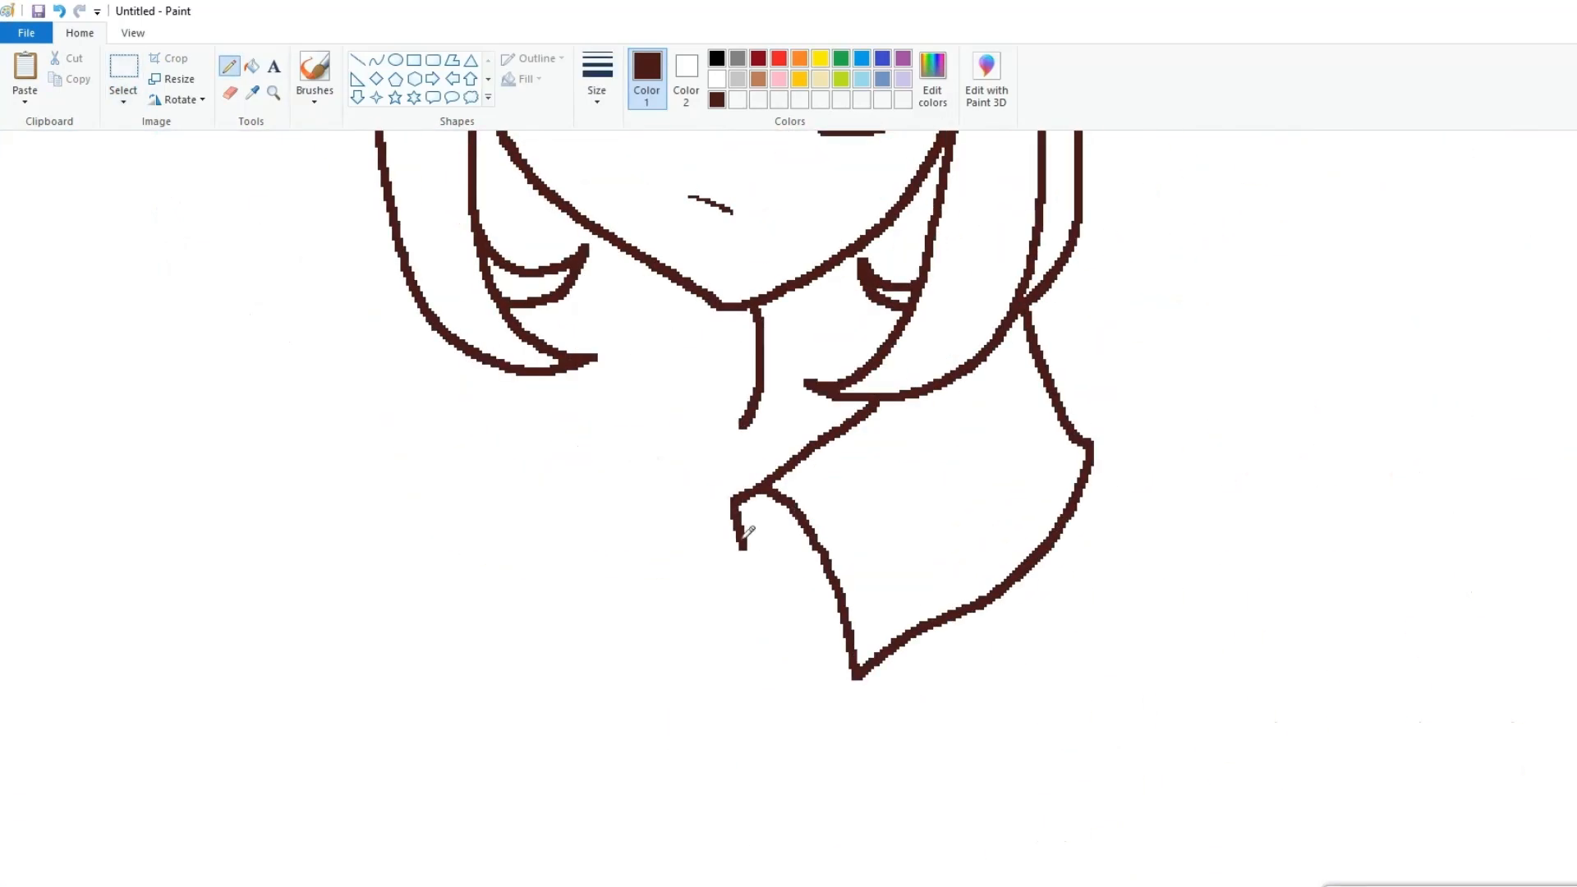
Draw the left collar flap and a neck bow with a central knot, two inner-lined loops and hanging ribbon tails
mouse_move(743, 544)
left_mouse_down()
mouse_move(646, 447)
mouse_move(711, 414)
mouse_move(689, 534)
mouse_move(707, 573)
left_mouse_up()
scroll(708, 418, "down", 1)
left_click_drag(727, 552, 695, 683)
left_click_drag(684, 570, 678, 579)
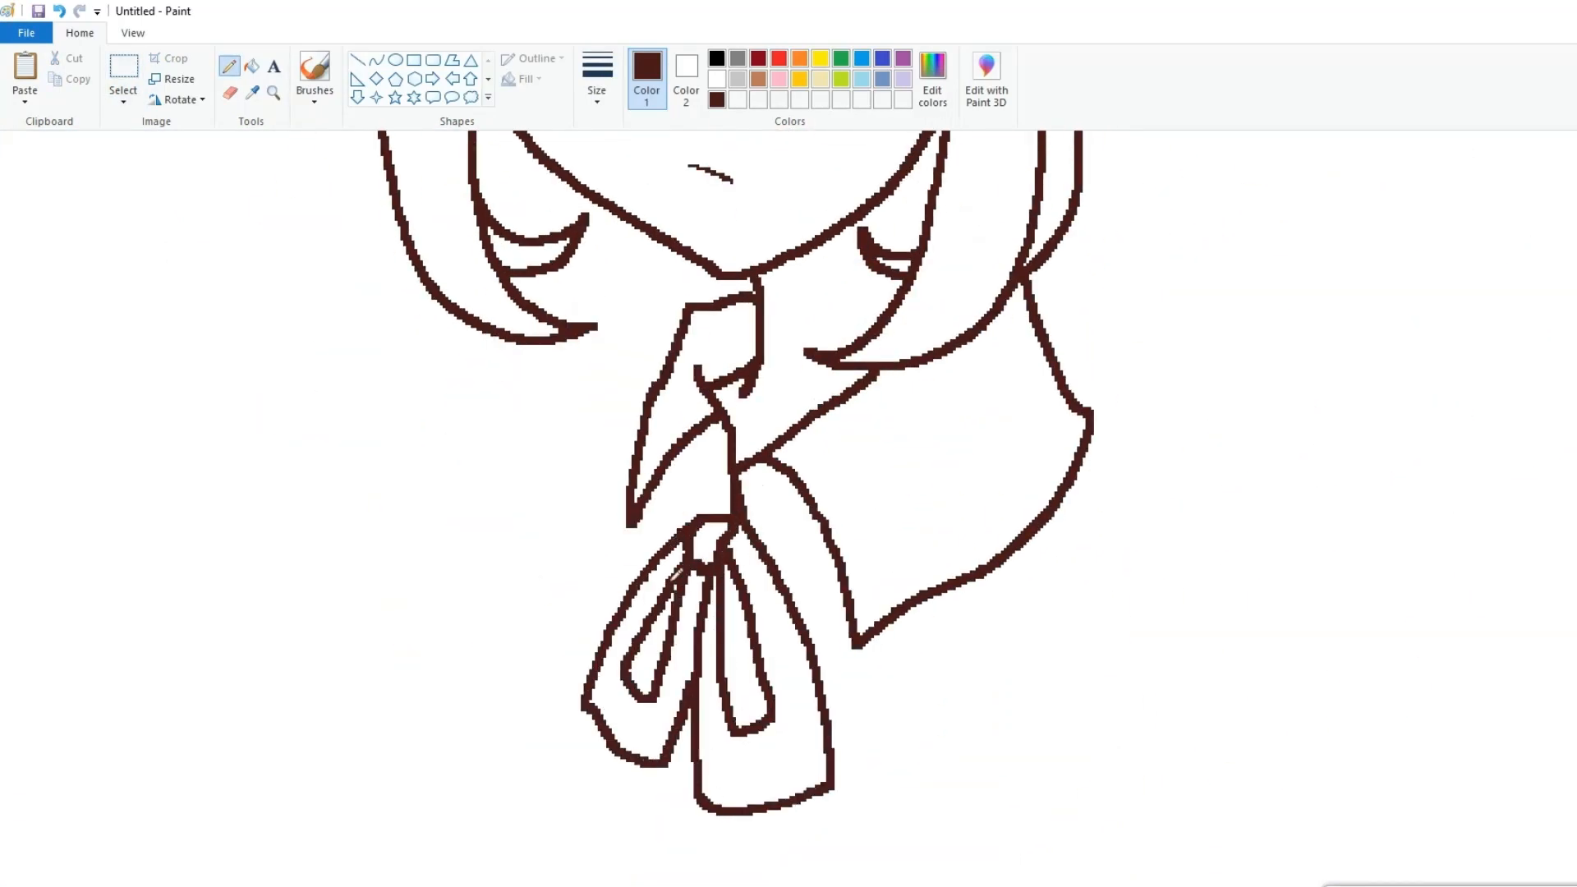
left_click_drag(692, 713, 694, 883)
left_click_drag(666, 765, 684, 882)
Draw paired ribbon band lines across the collar on both sides of the bow's knot
left_click_drag(662, 467, 709, 515)
left_click_drag(647, 495, 682, 538)
left_click_drag(751, 527, 813, 522)
left_click_drag(762, 548, 812, 552)
left_click_drag(1092, 425, 1521, 884)
left_click_drag(683, 322, 513, 589)
left_click_drag(515, 491, 394, 813)
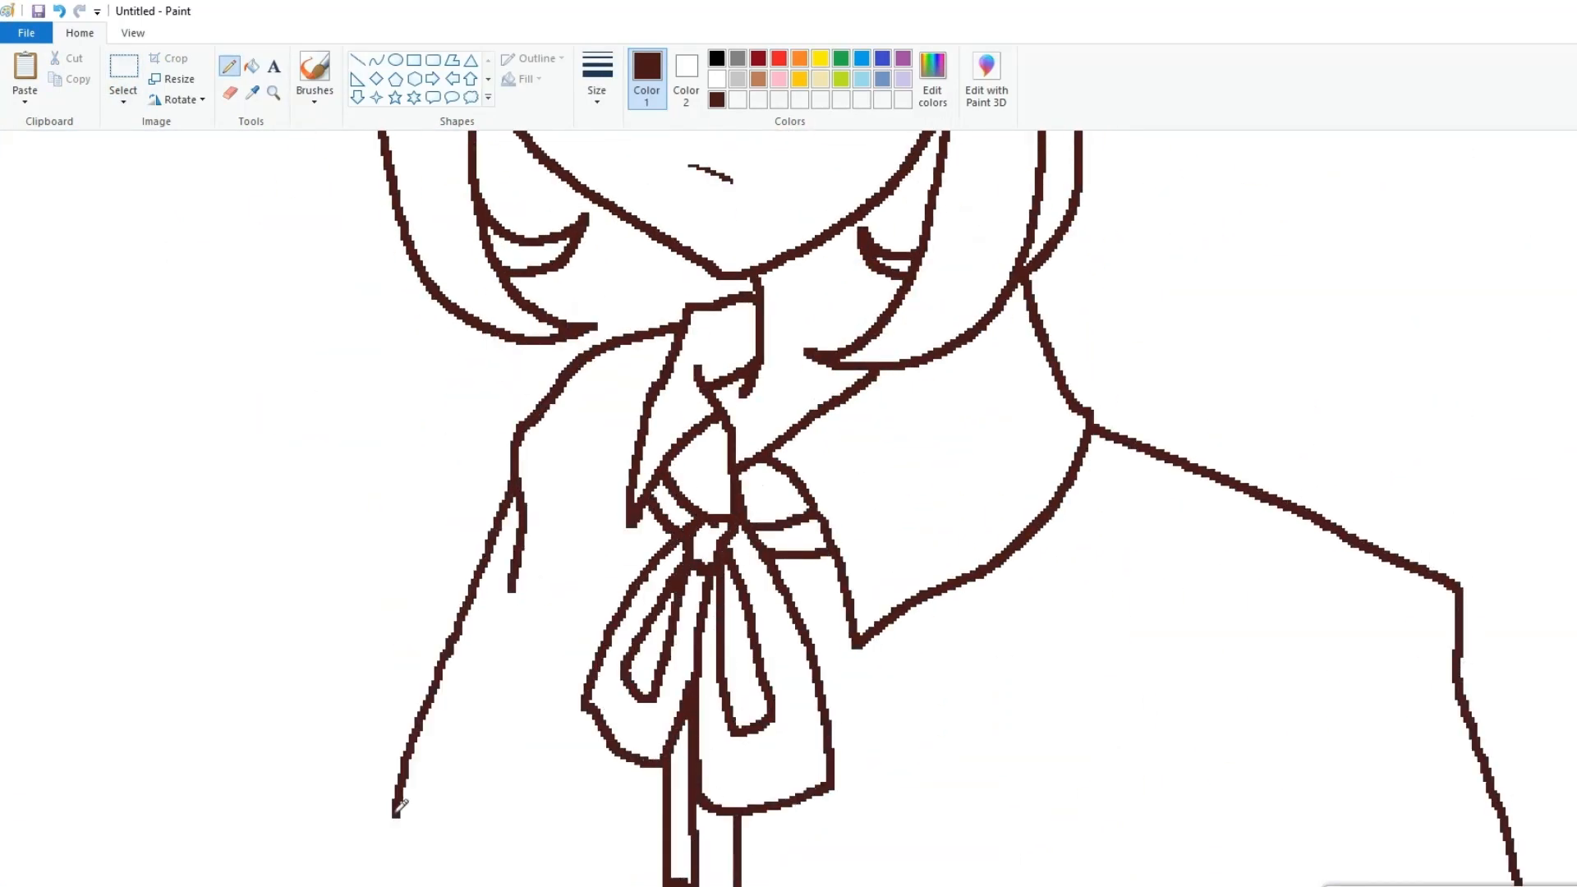
scroll(395, 813, "down", 2)
scroll(317, 651, "up", 2)
left_click(61, 12)
left_click(62, 12)
left_click(62, 11)
Draw sloping shoulder outlines of the cape running from both sides of the collar down past the bow
scroll(789, 509, "right", 2)
mouse_move(1074, 420)
left_mouse_down()
mouse_move(1350, 658)
mouse_move(1468, 885)
left_mouse_up()
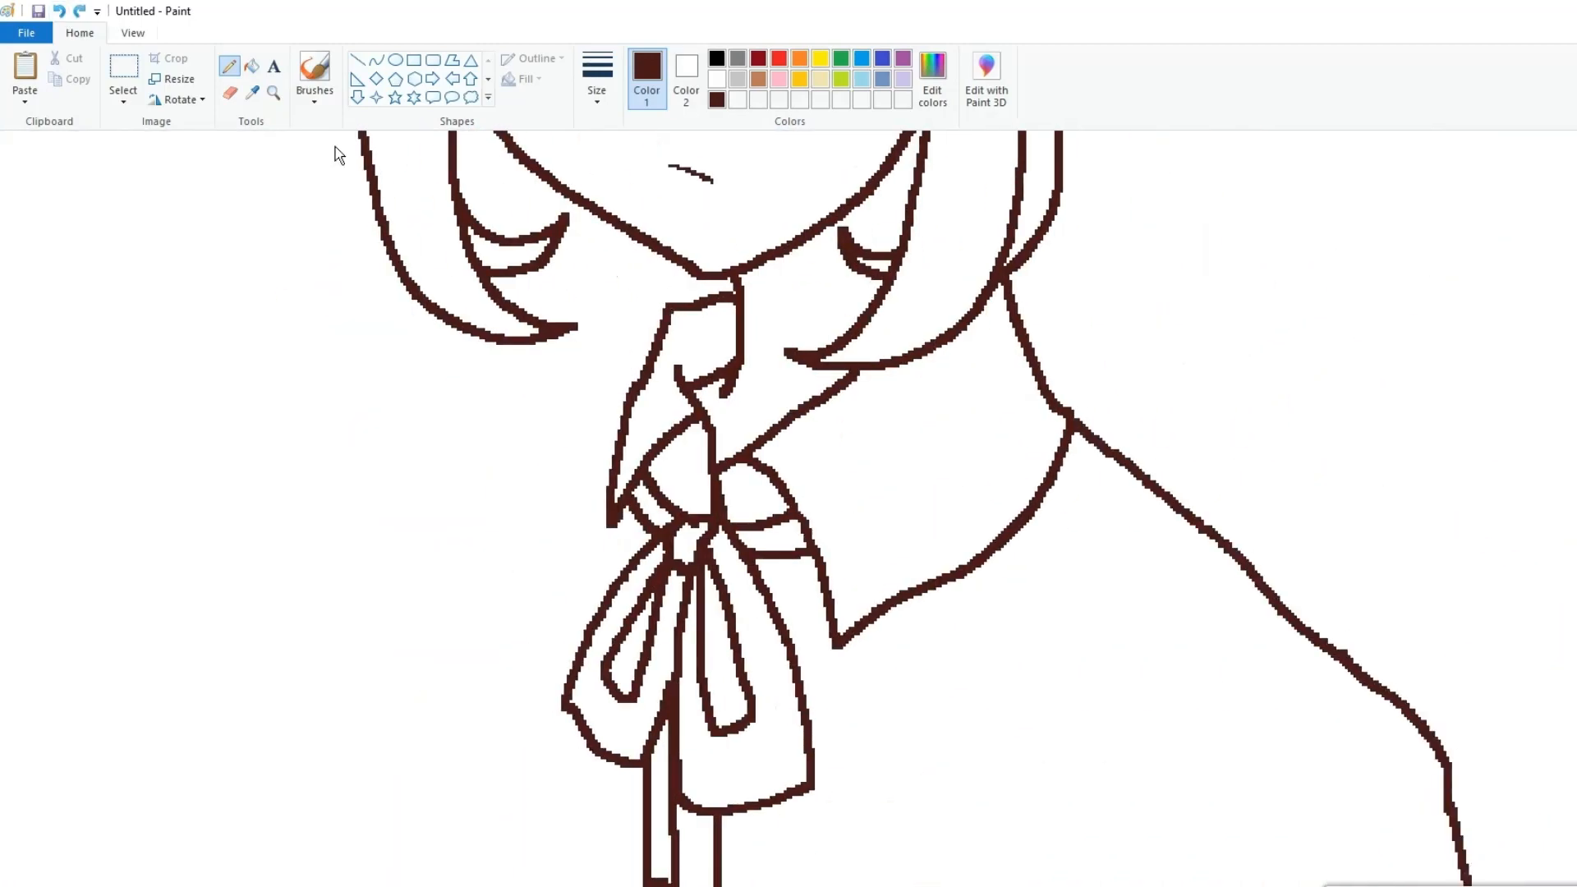
left_click_drag(653, 349, 276, 885)
Draw a hair tie and a spiralling ringlet ponytail with curled ends behind the right side of the head
scroll(1100, 510, "up", 4)
left_click_drag(1139, 484, 1065, 542)
scroll(1100, 493, "down", 2)
left_click_drag(1138, 287, 1154, 440)
left_click_drag(1191, 409, 1092, 538)
left_click_drag(1204, 475, 1117, 579)
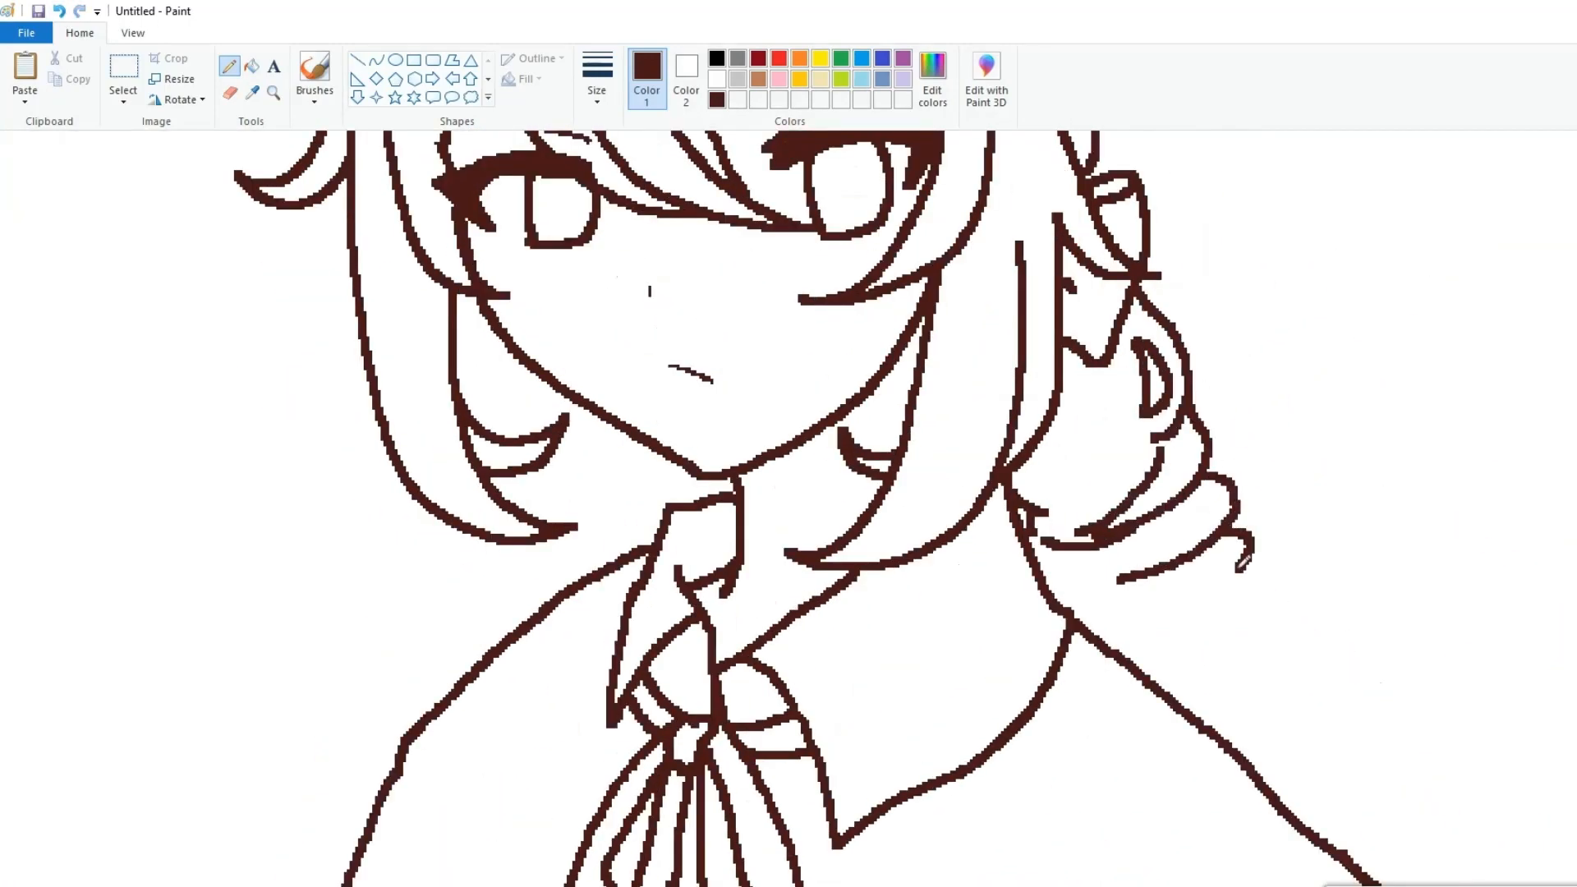
left_click_drag(1246, 567, 1157, 614)
mouse_move(1220, 583)
left_mouse_down()
mouse_move(1193, 636)
mouse_move(1228, 696)
left_mouse_up()
Add thin fold lines to the right side of the cape
scroll(1052, 535, "down", 3)
left_click_drag(1328, 719, 1253, 755)
left_click_drag(998, 724, 1085, 781)
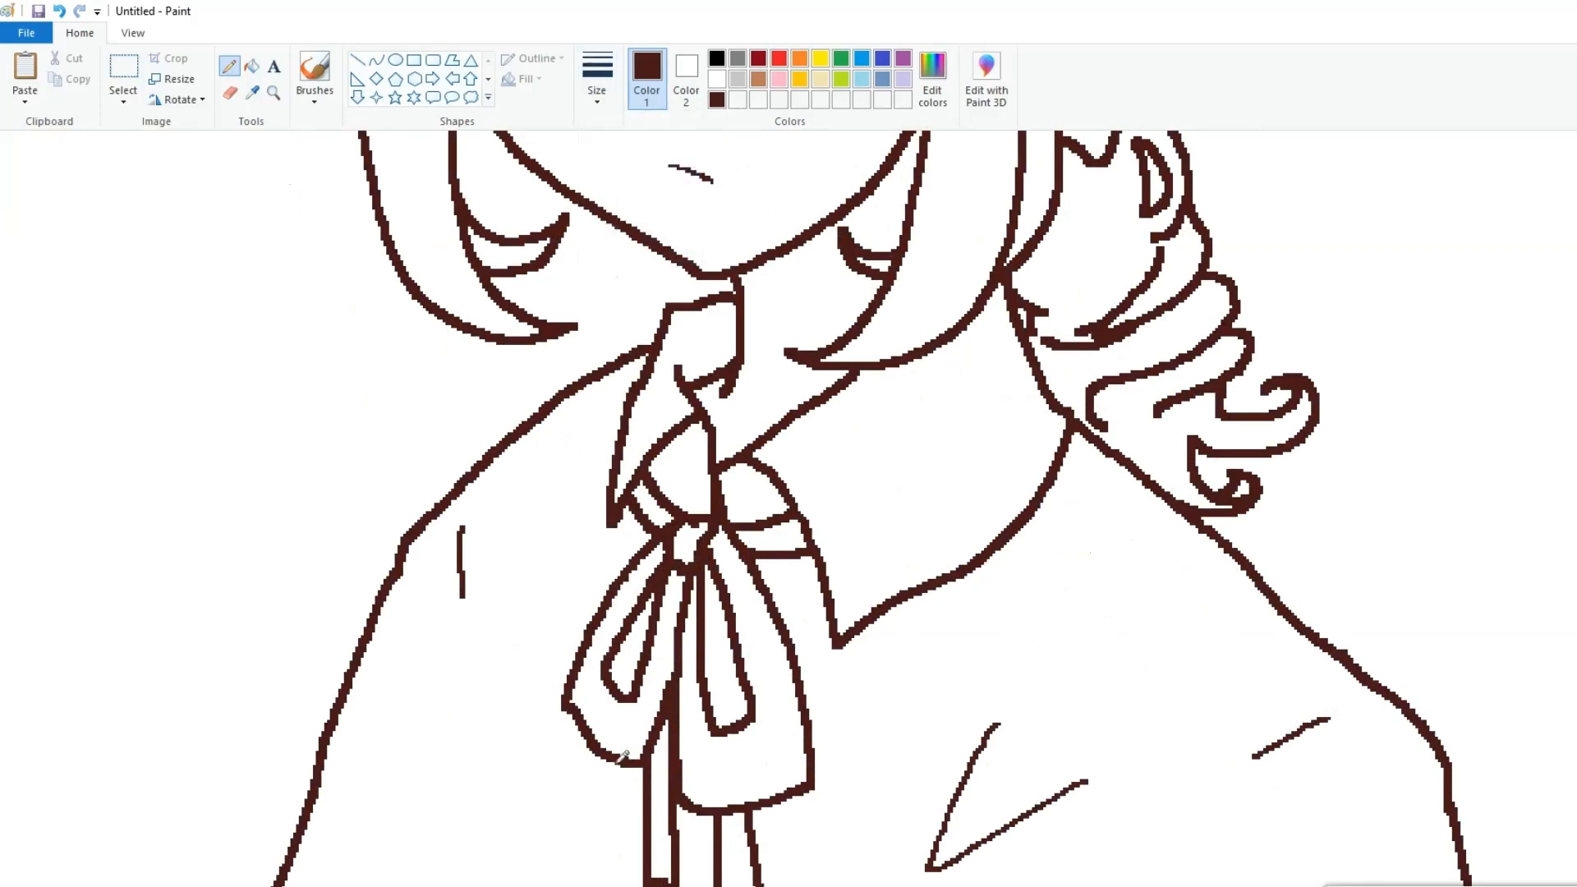
scroll(623, 755, "down", 4)
left_click(432, 78)
left_click_drag(100, 421, 246, 491)
left_click(452, 78)
left_click_drag(976, 403, 748, 486)
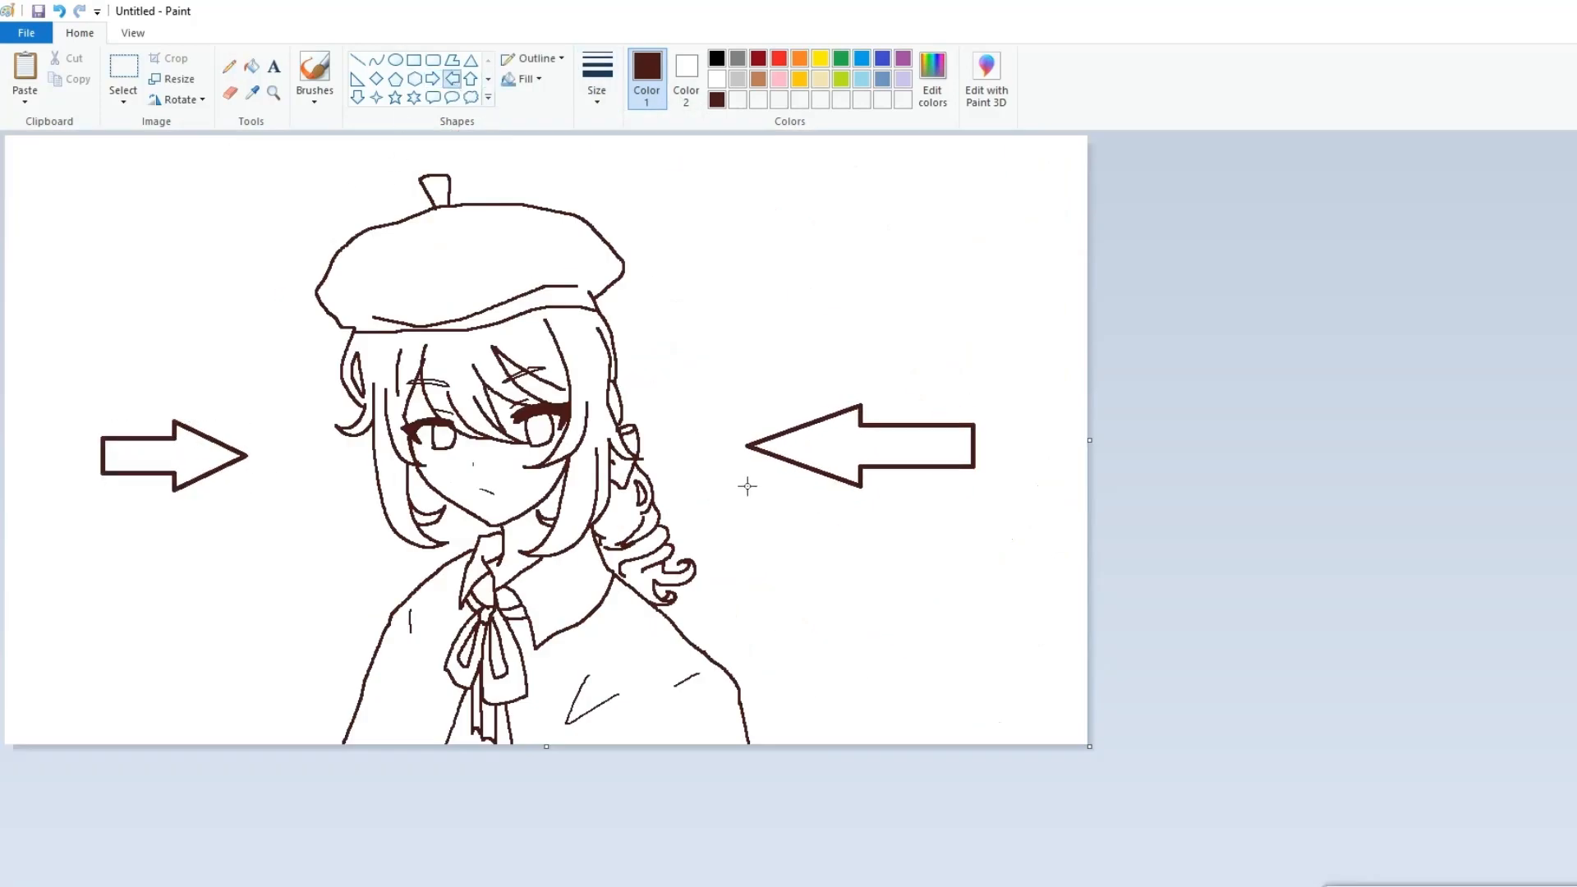
left_click(229, 66)
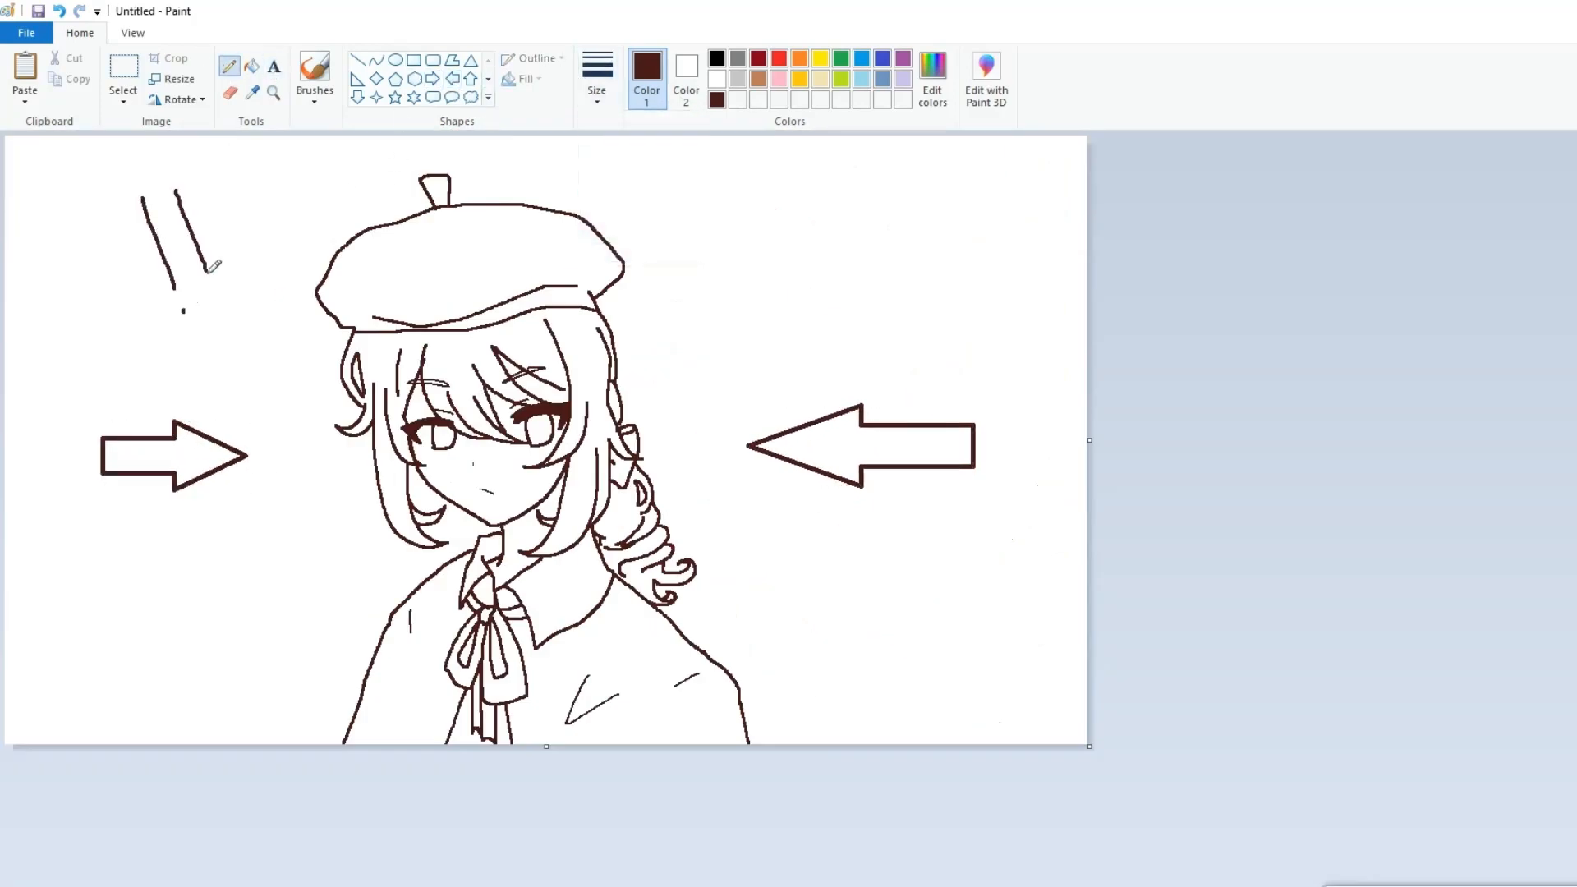
left_click(57, 11)
left_click(57, 11)
left_click(57, 12)
Choose a thinner pencil line and draw a small V-shaped crease on the beret below its stem
left_click(597, 86)
left_click(616, 160)
left_click_drag(460, 236, 456, 256)
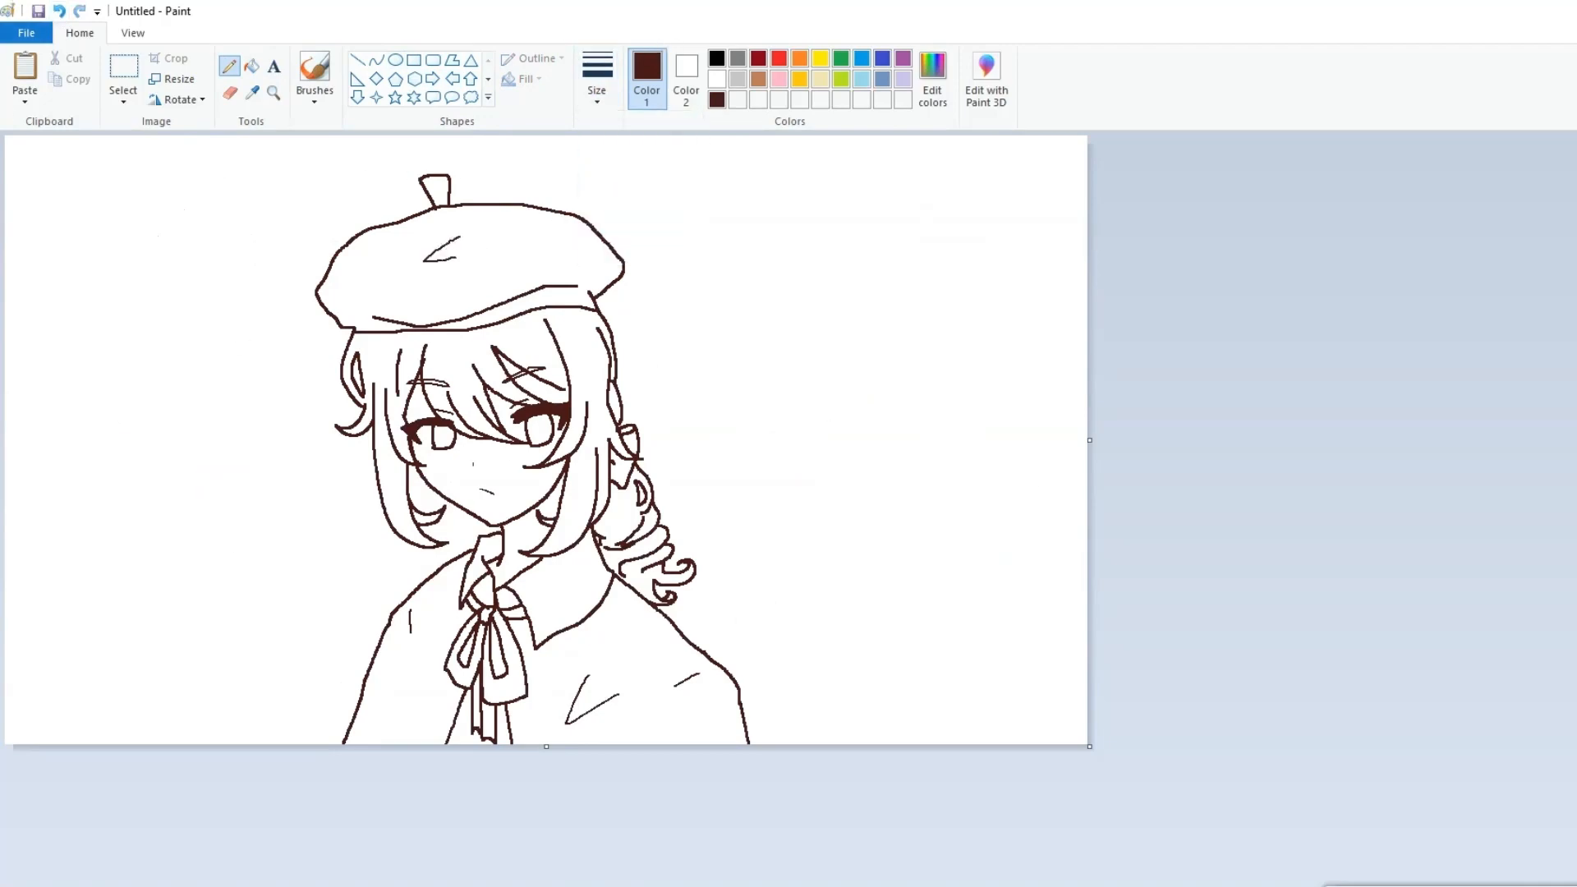
Select the fill tool and set its colour to a light peach with red 254, green 226 and blue 205
scroll(918, 620, "up", 3)
scroll(917, 620, "down", 3)
scroll(918, 620, "right", 3)
scroll(917, 620, "up", 1)
left_click(253, 65)
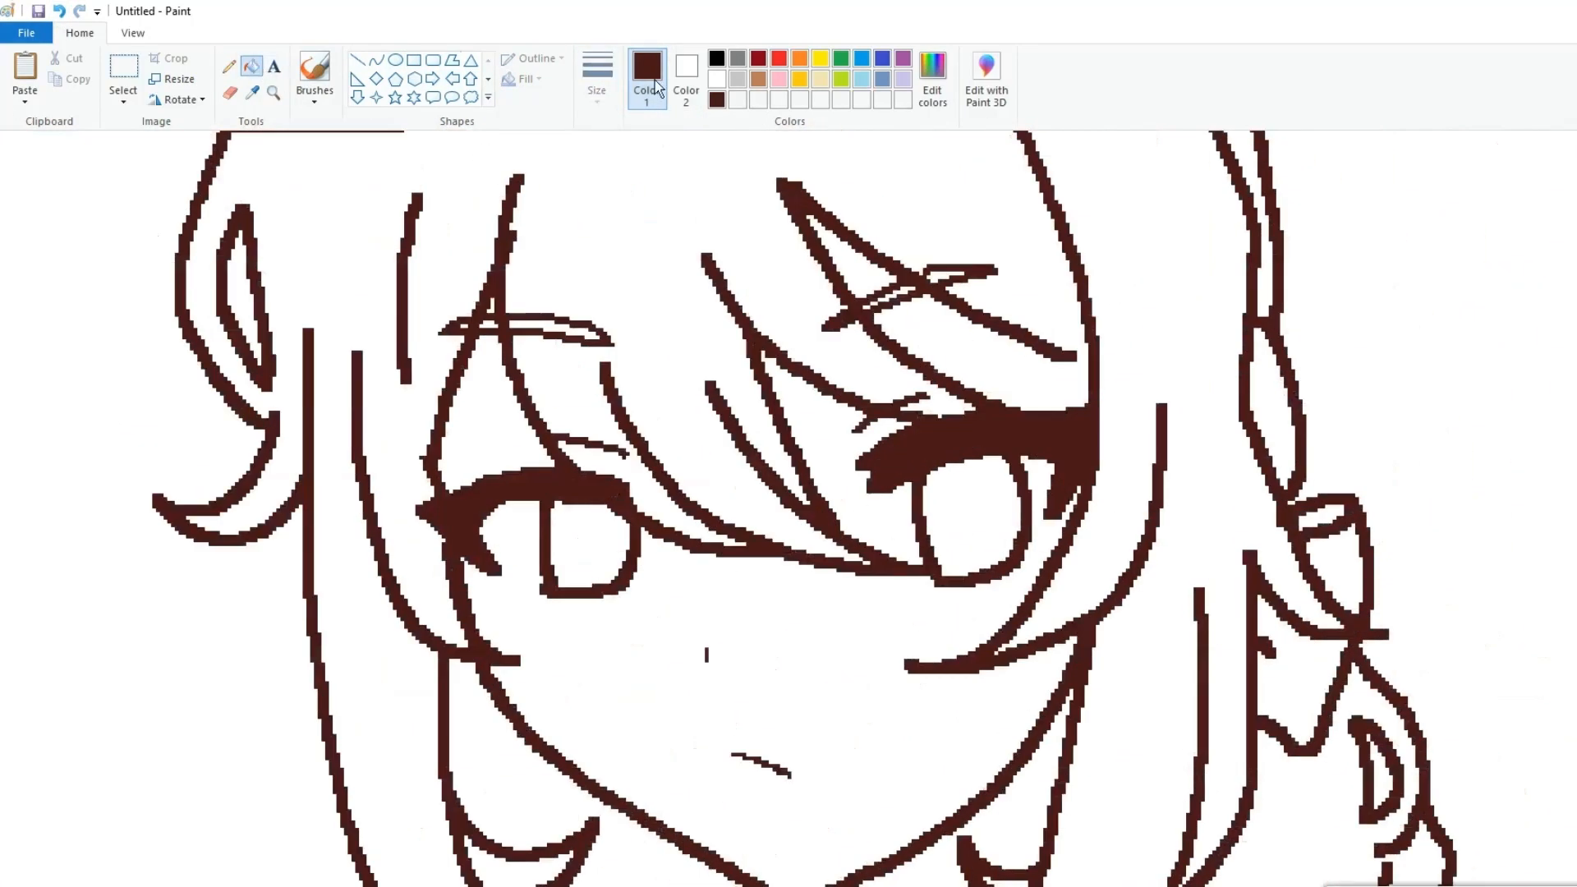
left_click(932, 78)
left_click(920, 376)
left_click(1099, 391)
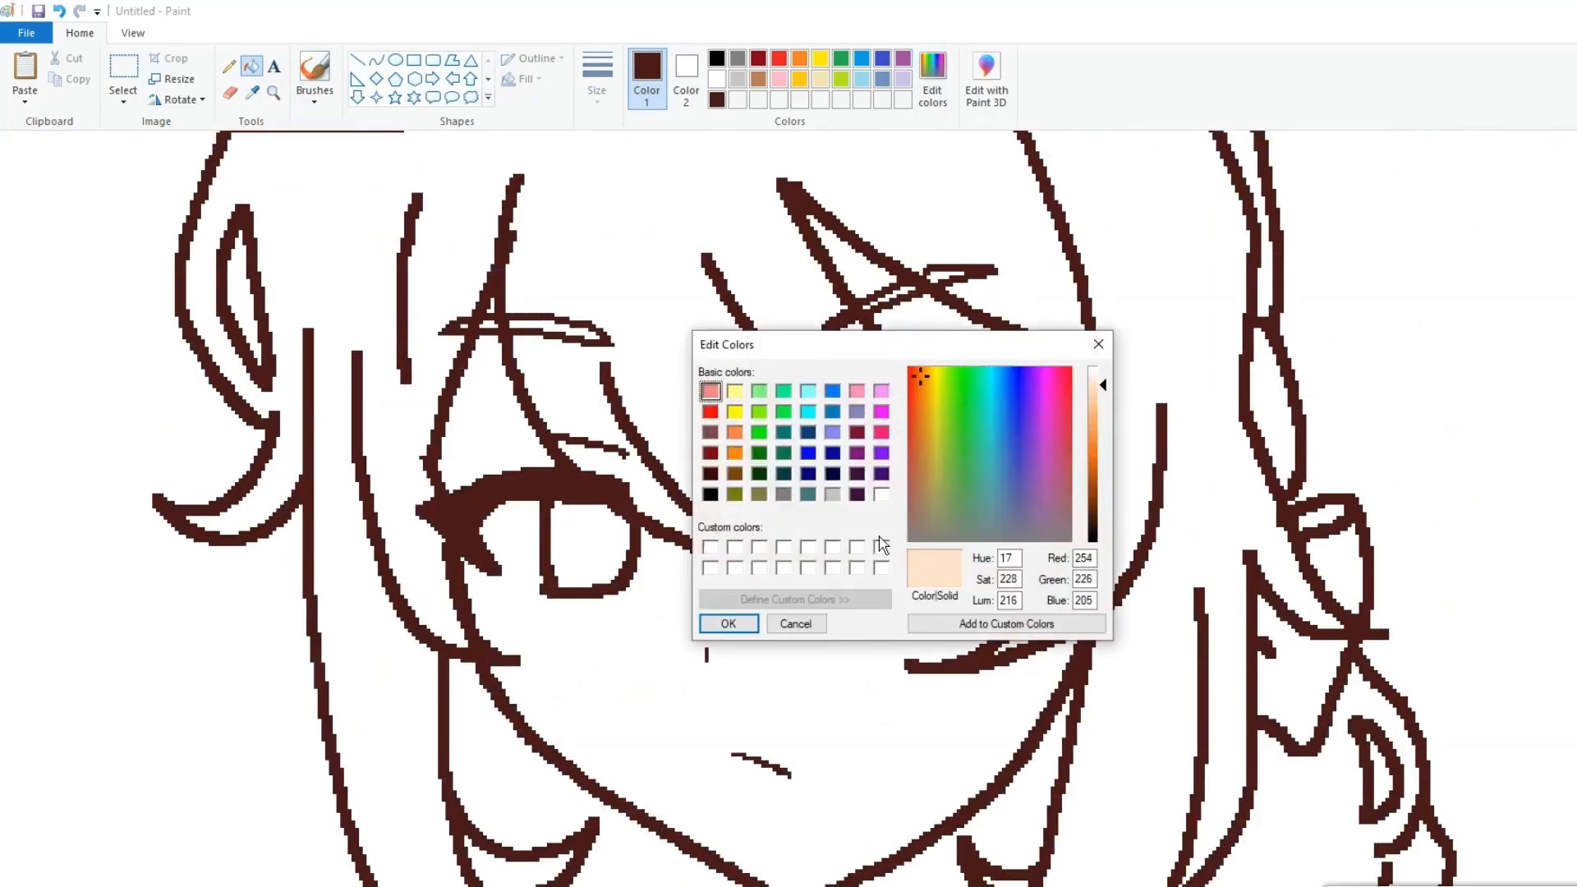
left_click(729, 624)
Fill the face and the skin gaps between the bangs beside both eyes with the light peach
left_click(781, 612)
left_click(509, 427)
left_click(873, 486)
left_click(59, 12)
left_click(834, 417)
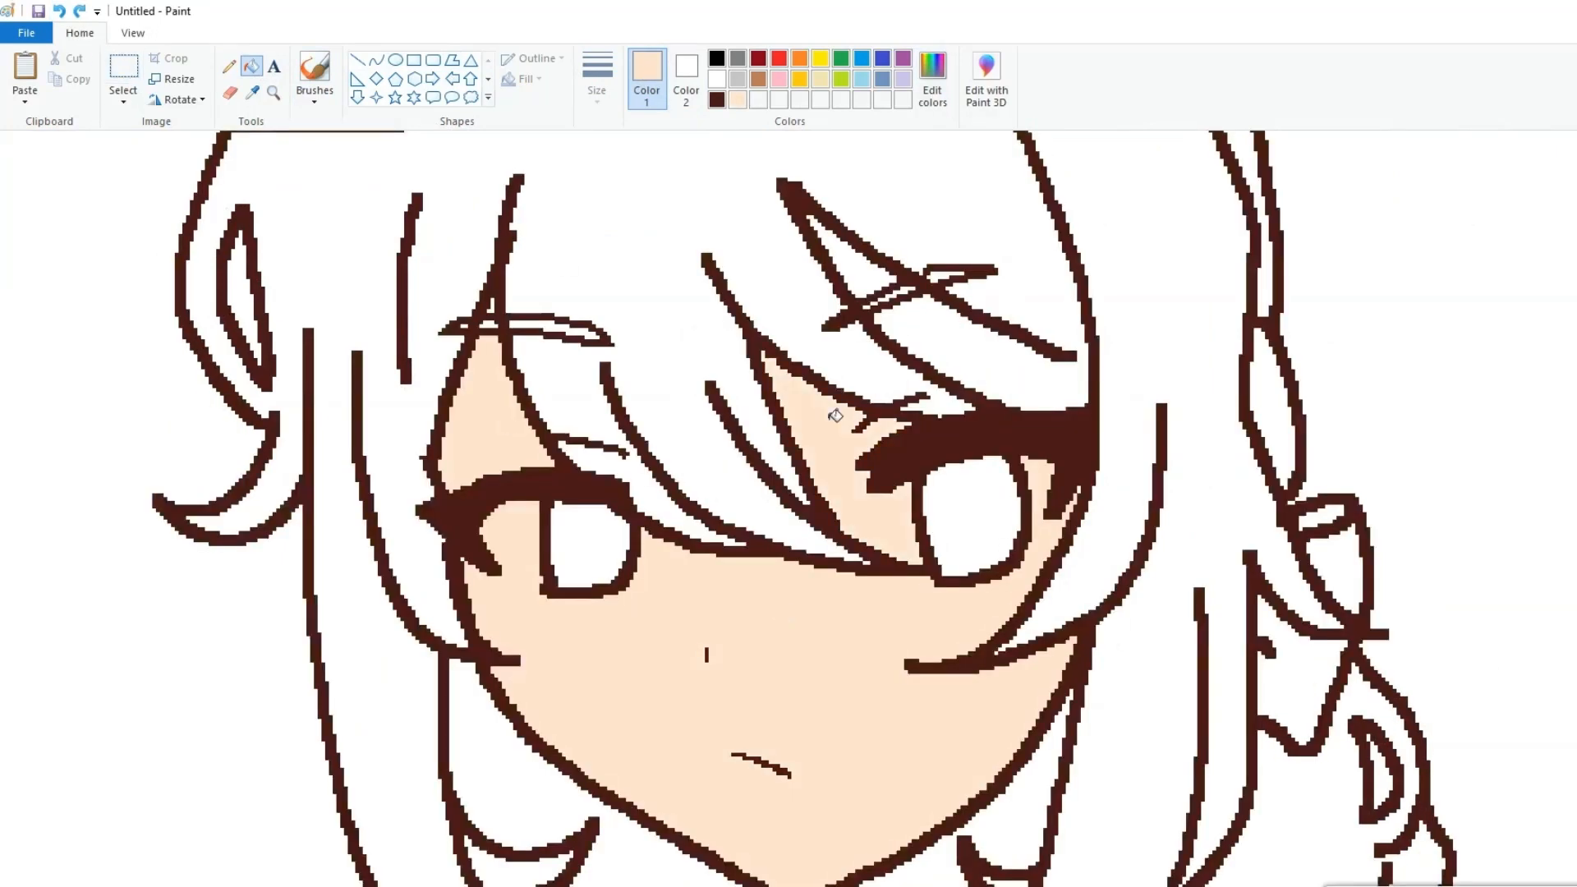
Close the gap in the bang above the right eye with dark brown and fill the skin areas there with light peach
left_click(228, 66)
scroll(739, 328, "up", 3)
left_click(716, 99)
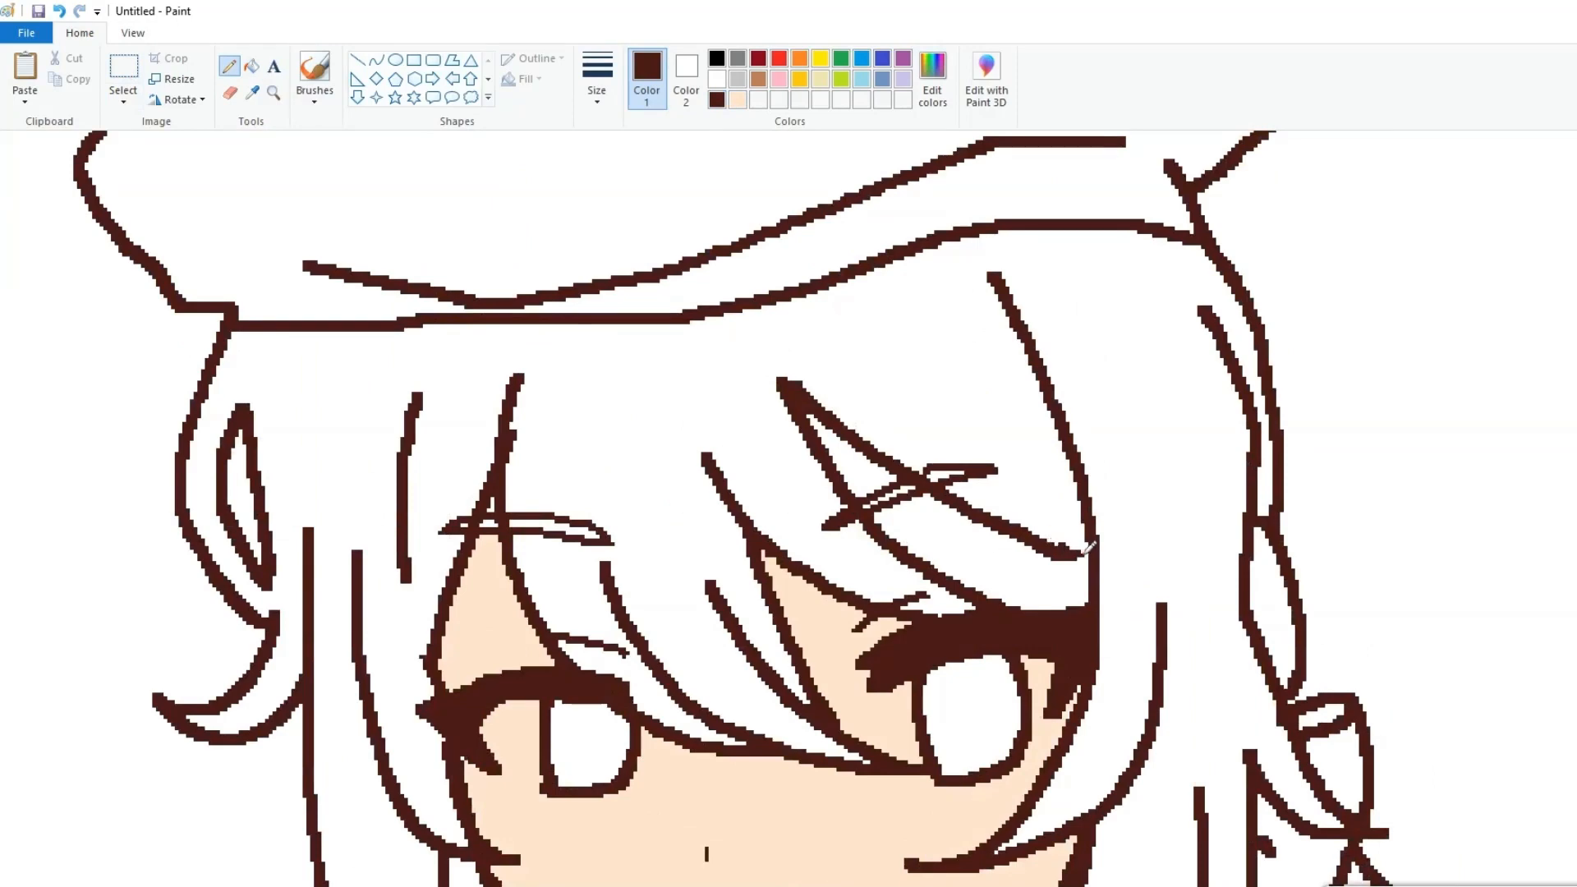
left_click(252, 66)
left_click(871, 475)
left_click(944, 542)
scroll(771, 474, "down", 1)
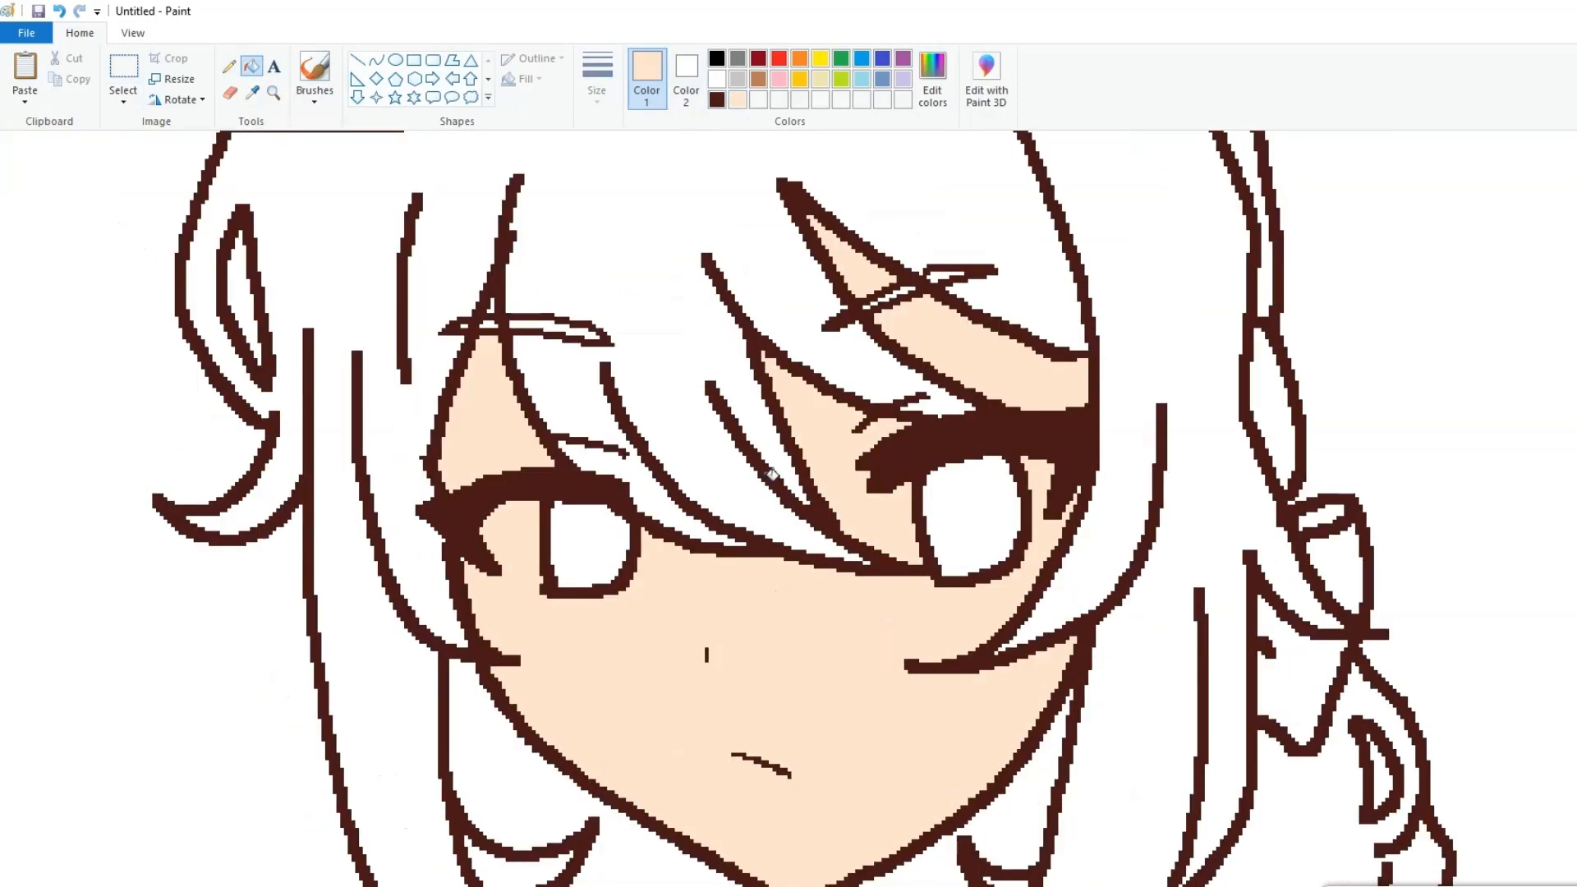
Fill the narrow enclosed shape at the right edge of the hair and the neck with light peach
left_click(1272, 419)
scroll(915, 525, "down", 3)
left_click(887, 448)
scroll(836, 485, "up", 1)
scroll(836, 485, "down", 3)
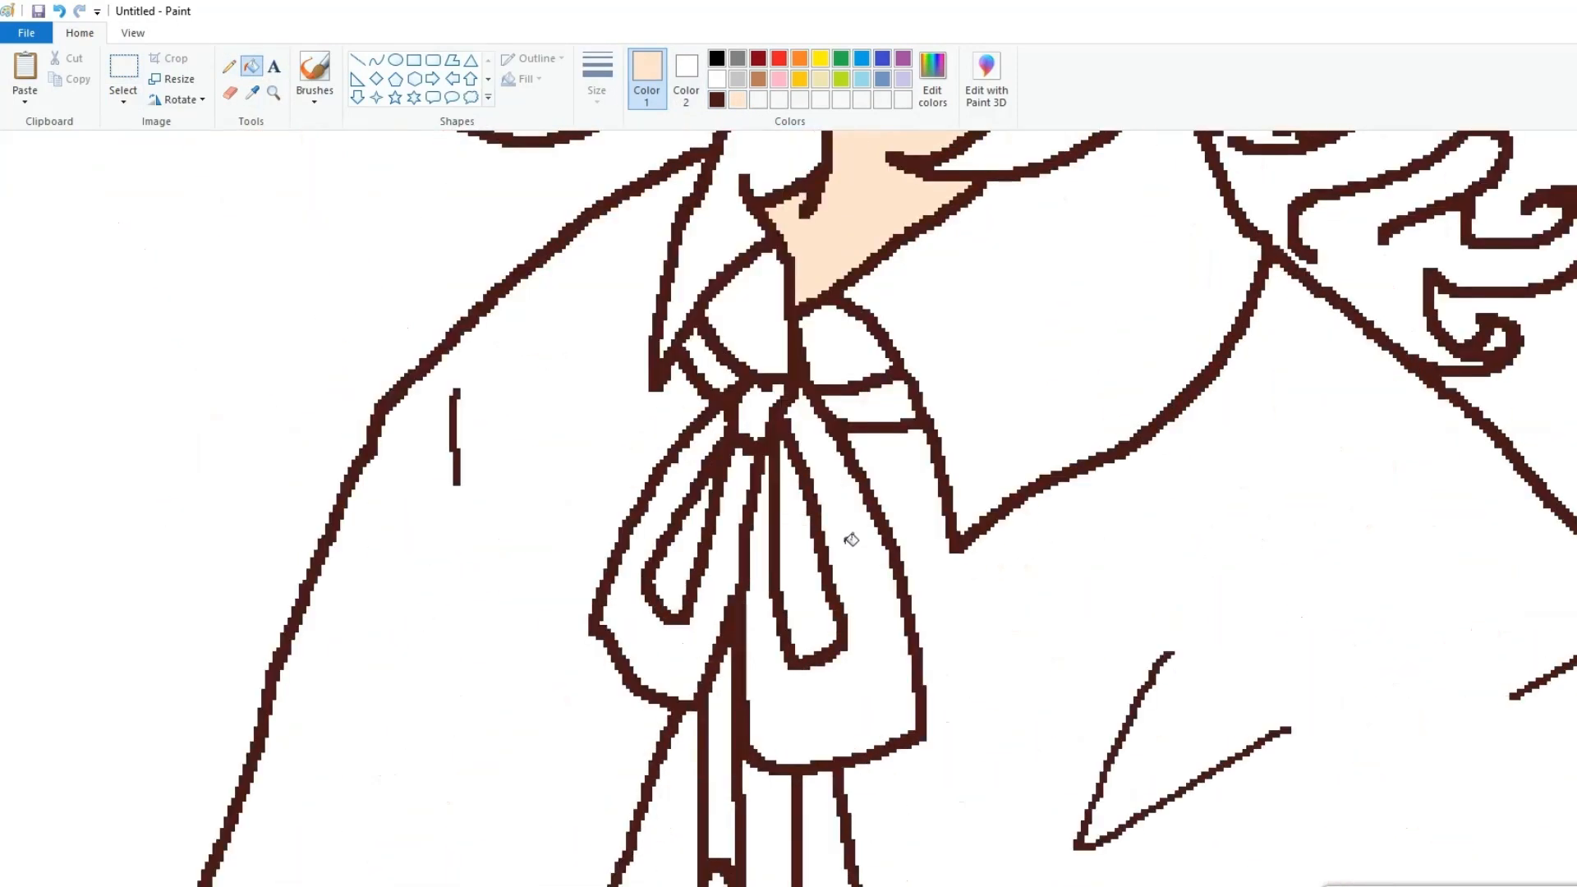
Mix a darker peach from the skin tone to use for the skin shadows
scroll(844, 539, "up", 8)
left_click(933, 82)
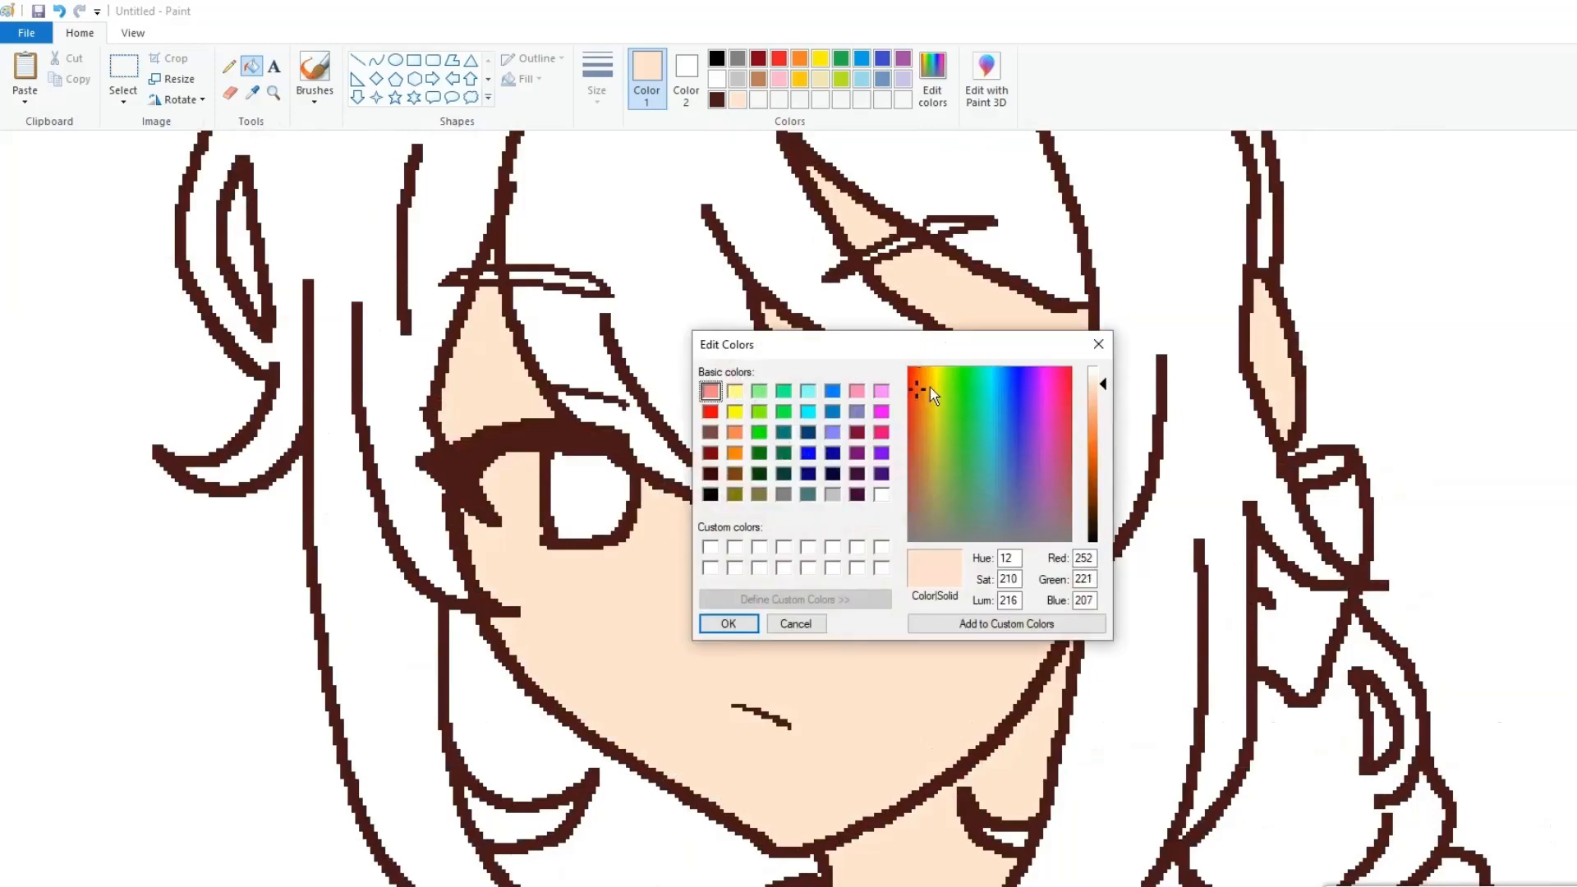
left_click(1101, 409)
left_click(728, 623)
Outline a small triangle above the left eye with a thicker pencil and fill the skin around it with darker peach
left_click(229, 66)
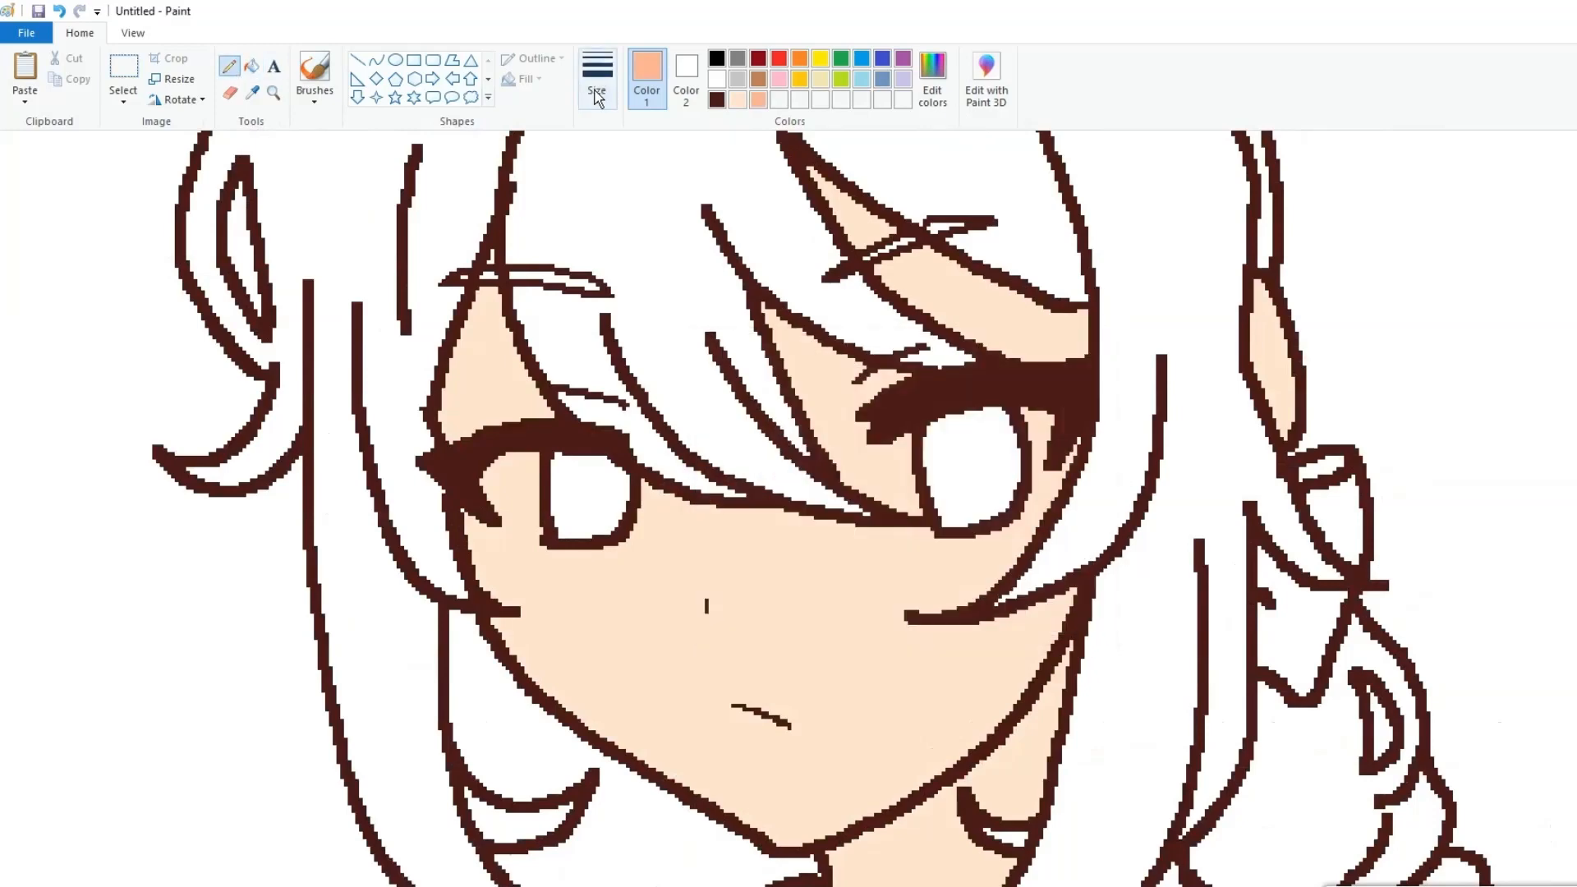
left_click(597, 78)
left_click(637, 183)
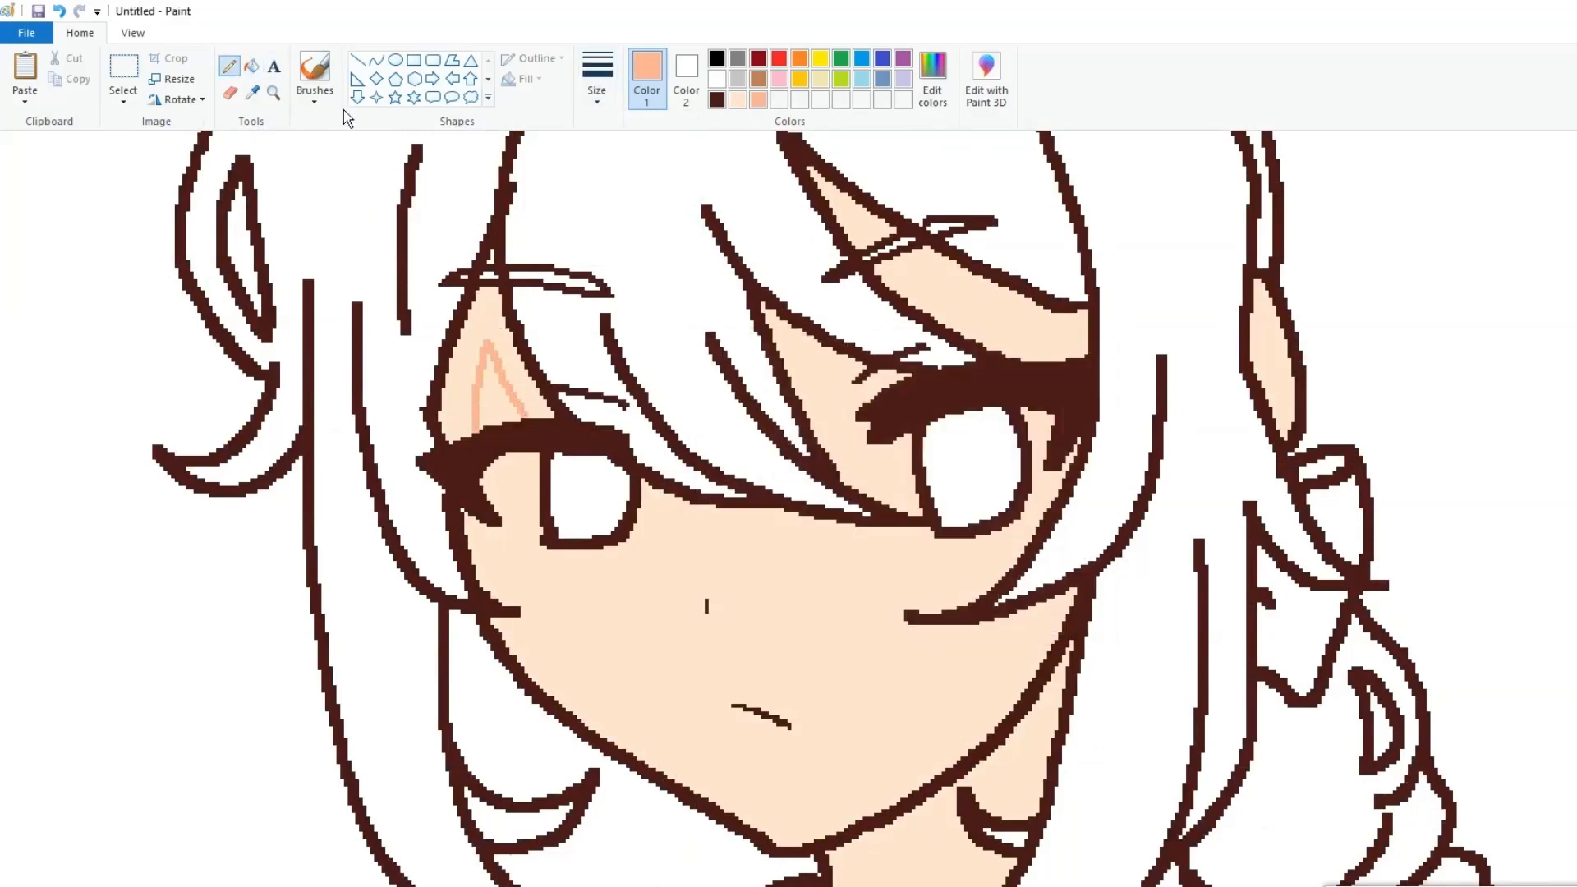
left_click(251, 66)
left_click(496, 298)
Draw a pointed darker peach shadow under the bangs across the bridge of the nose and fill it
left_click(229, 66)
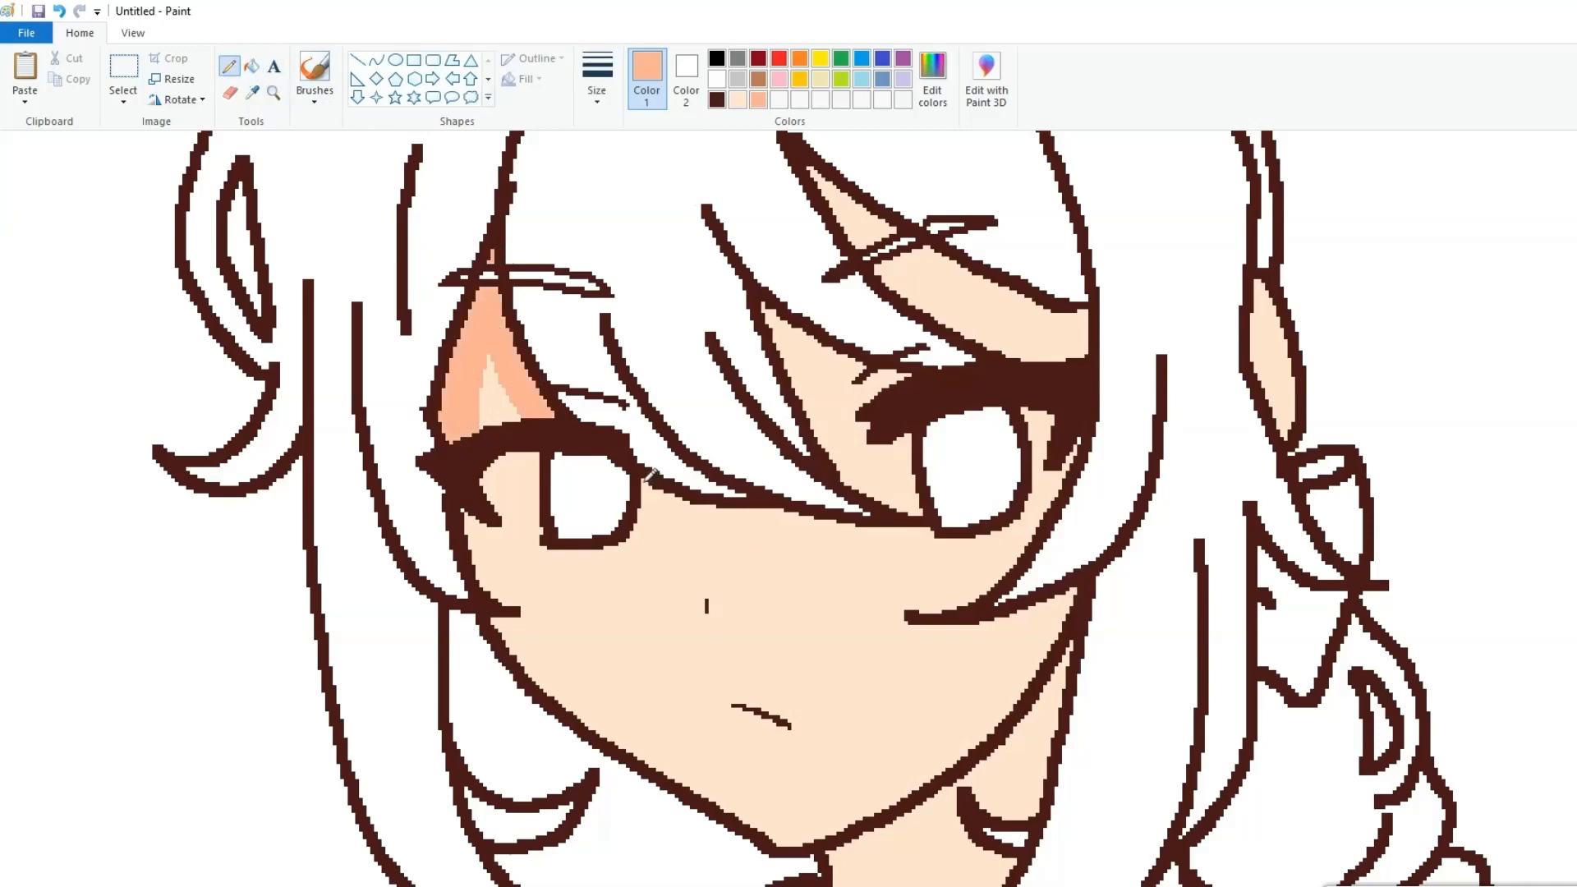
left_click_drag(649, 475, 826, 550)
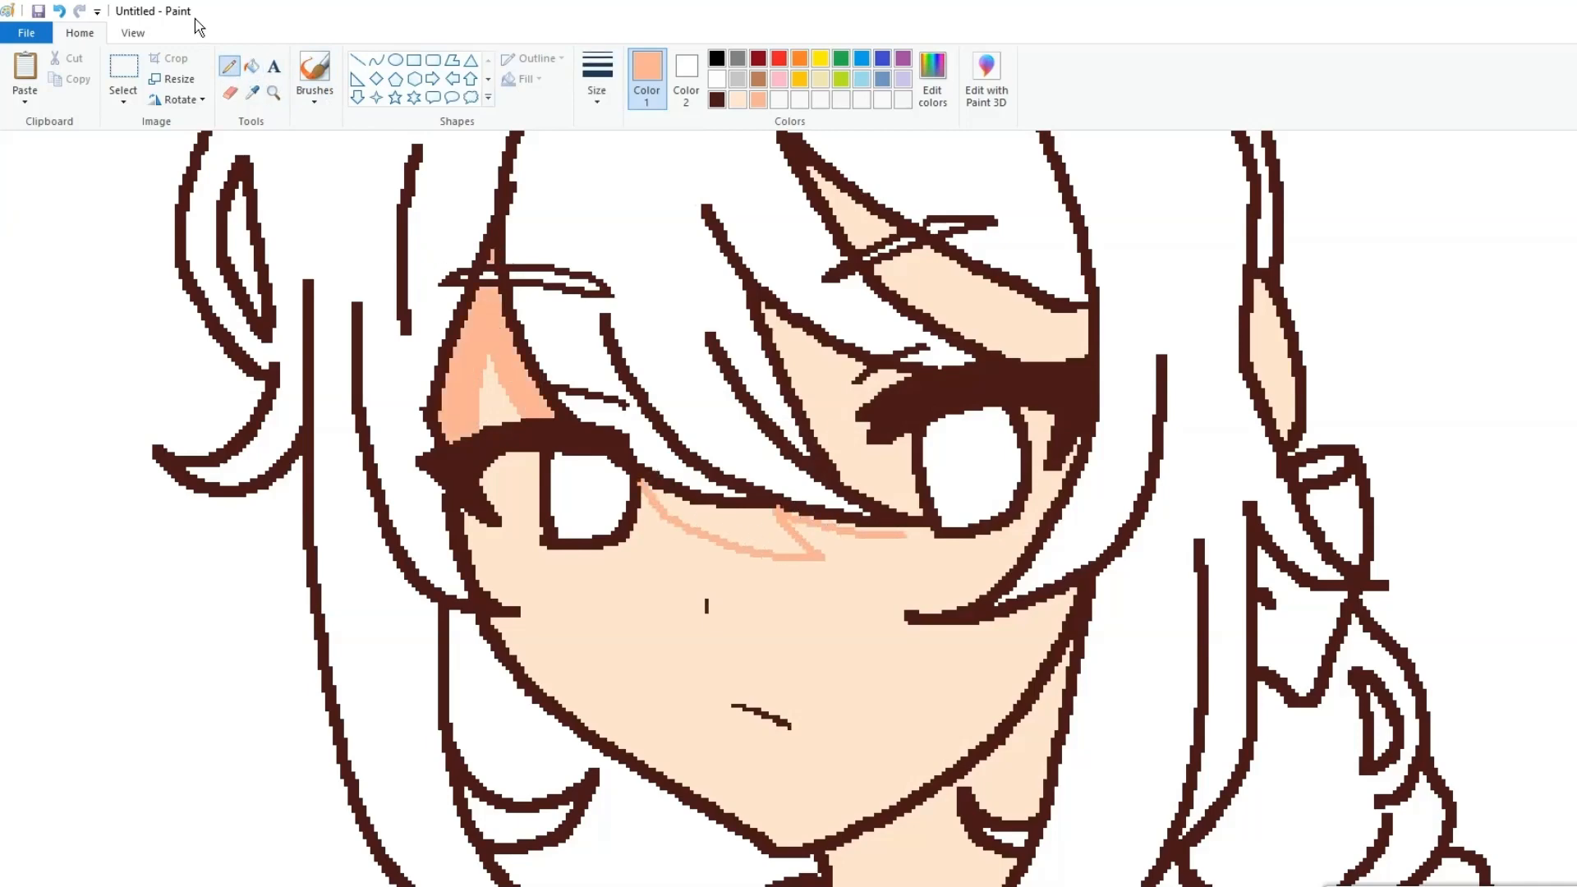
left_click(59, 10)
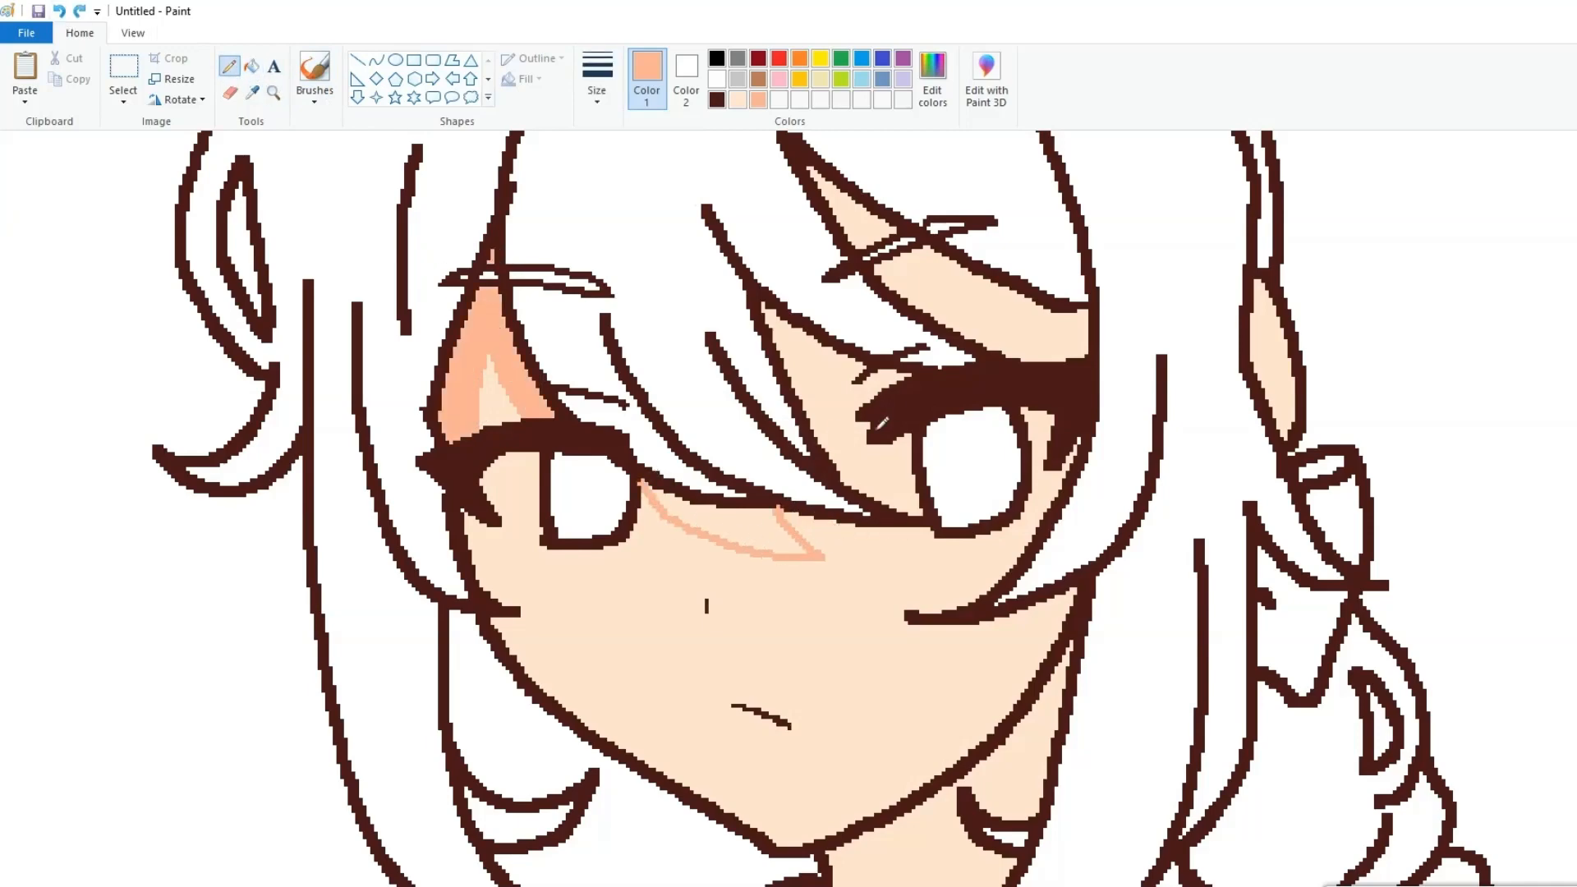
left_click(251, 66)
left_click(785, 523)
Separate the inner white of the right eye with a darker peach line and fill the skin gap beside it with that colour
left_click(840, 401)
left_click(60, 11)
left_click(229, 66)
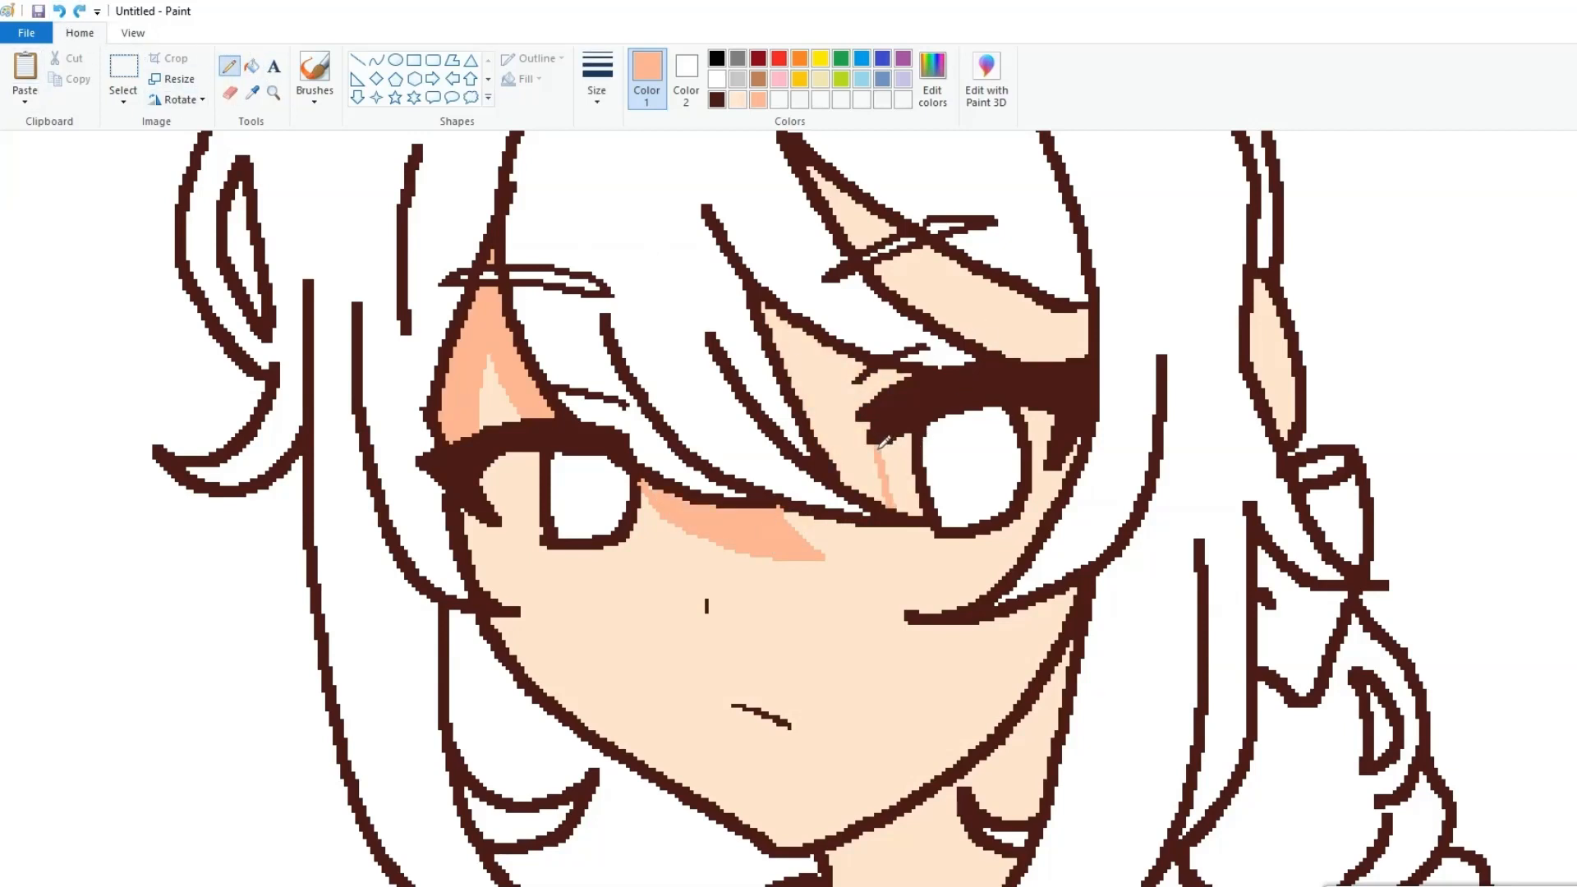
left_click(251, 66)
left_click(830, 402)
Fill the whites of both eyes with white
scroll(968, 447, "down", 1)
scroll(968, 447, "up", 1)
left_click(717, 79)
left_click(230, 66)
left_click(251, 66)
scroll(903, 476, "up", 1)
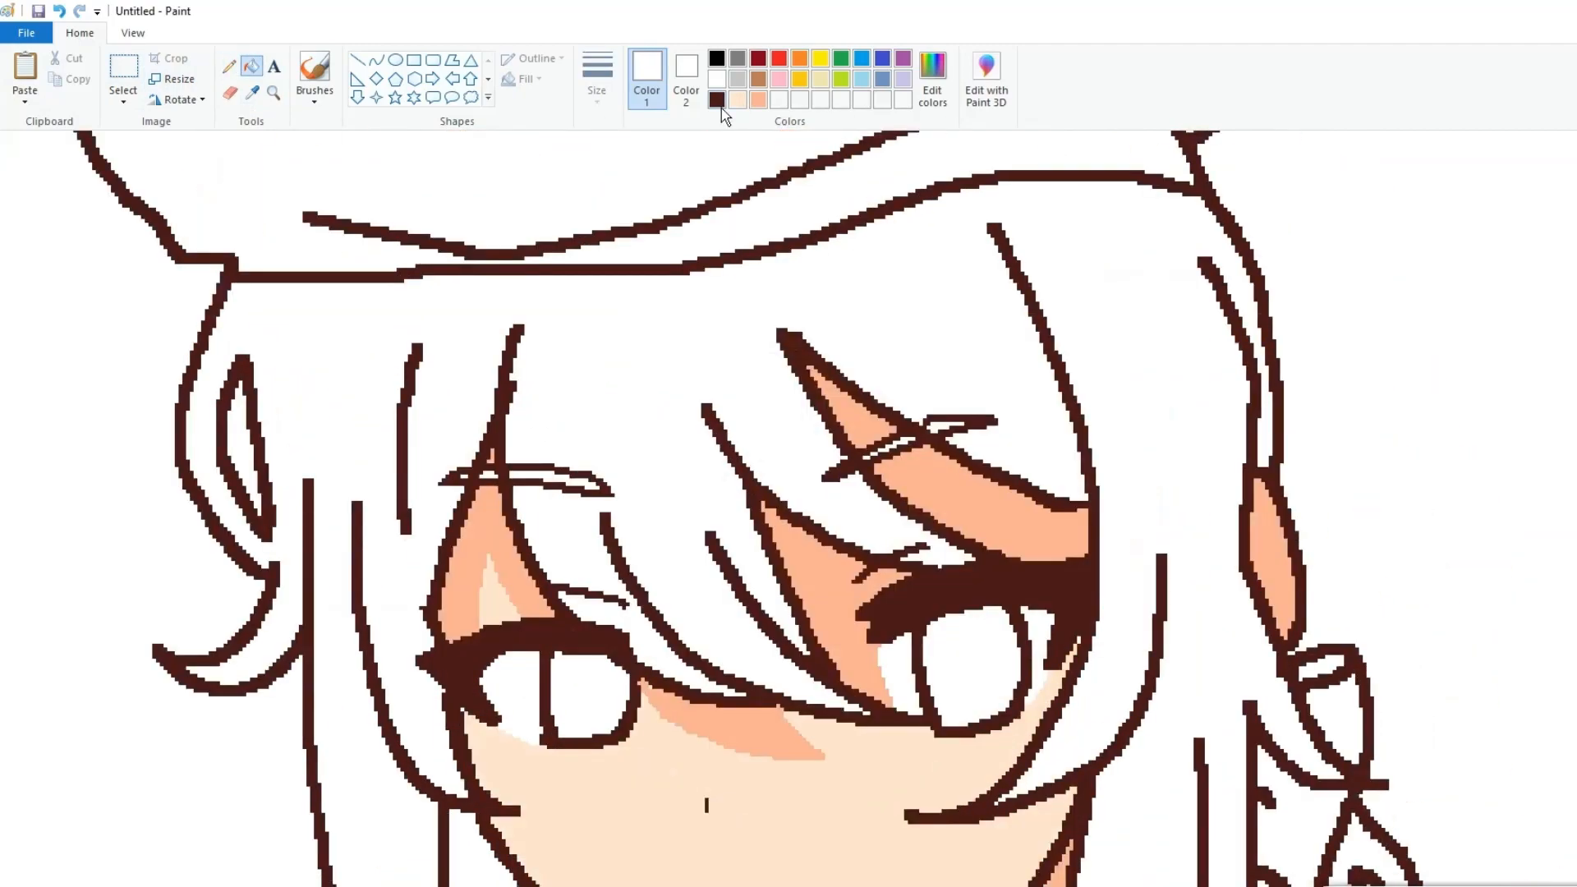
Mix a medium brown from the darker peach and fill the hair with it
left_click(758, 99)
left_click(932, 79)
left_click(1101, 468)
left_click(729, 623)
left_click(657, 394)
scroll(1150, 410, "down", 3)
scroll(1330, 386, "up", 3)
Outline light tan highlights on the crown of the hair with a thicker pencil and fill them
left_click(229, 65)
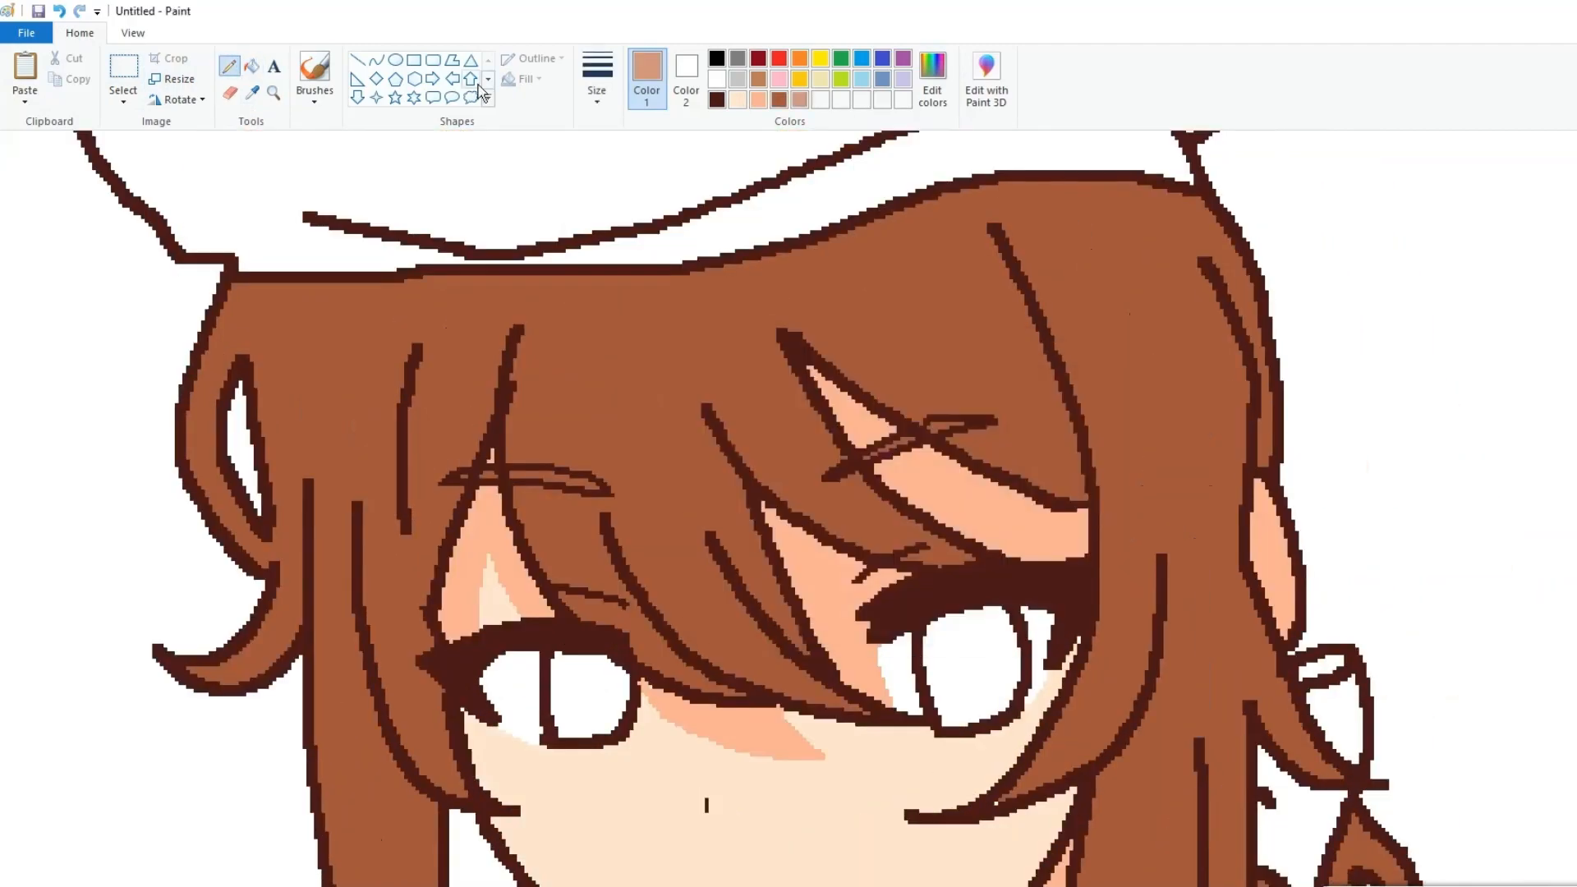
left_click_drag(332, 353, 370, 460)
left_click(597, 78)
left_click(640, 211)
left_click_drag(687, 430, 640, 329)
left_click(251, 66)
left_click(657, 382)
Draw a long thin tan highlight down the hair strand on the left side of the face
left_click(229, 66)
scroll(355, 264, "down", 3)
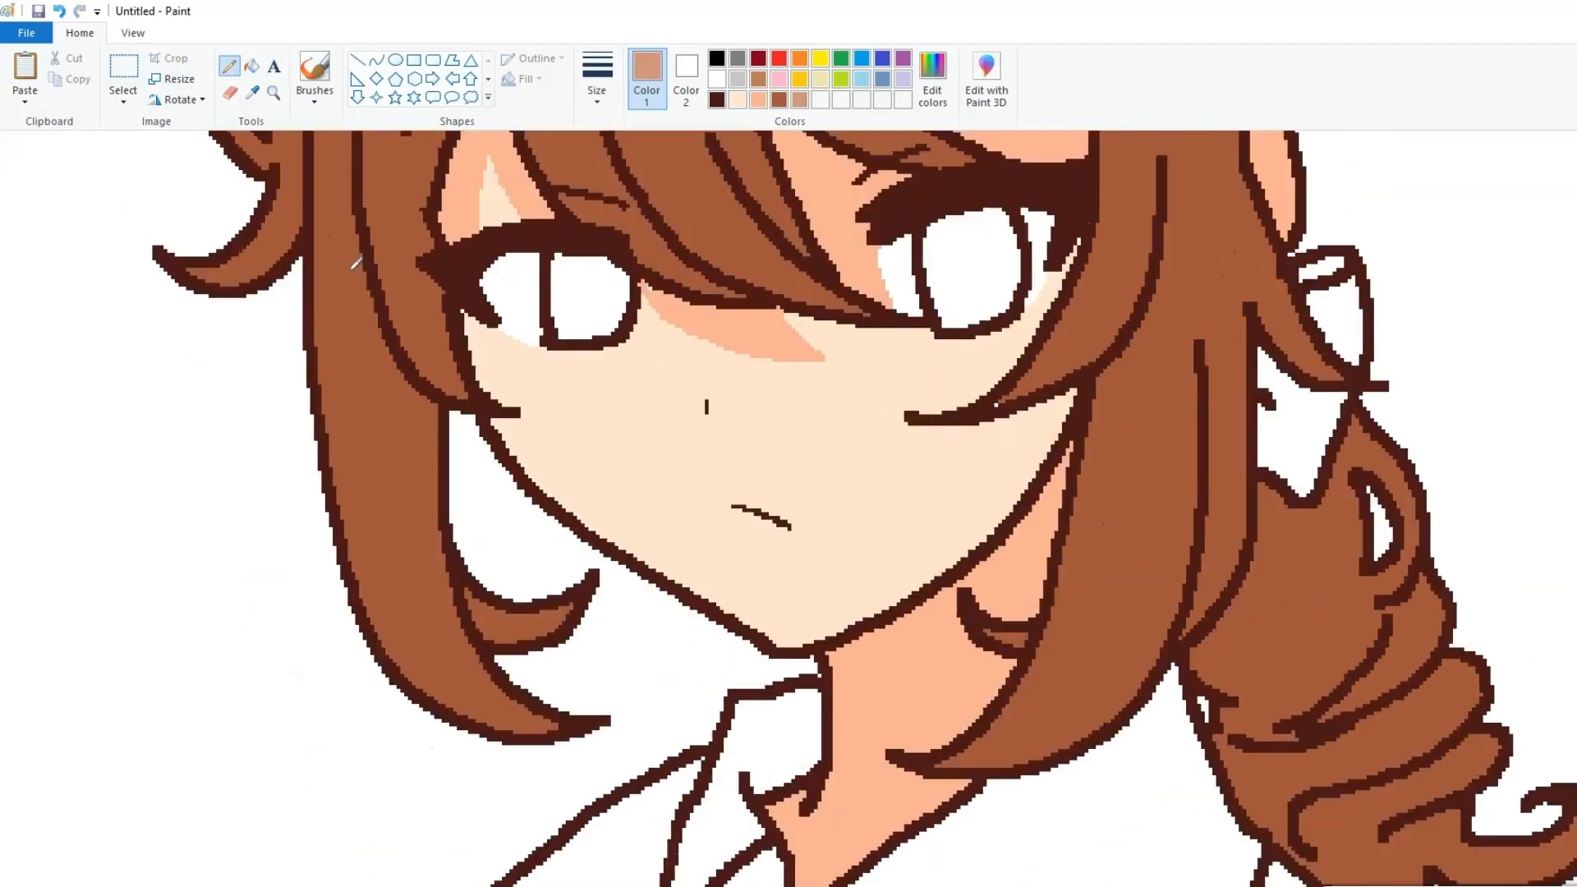
left_click_drag(345, 354, 386, 612)
scroll(1150, 575, "down", 1)
scroll(788, 493, "up", 2)
Fill the irises with bright blue and the cape with brick red
left_click(251, 65)
scroll(703, 510, "up", 3)
left_click(704, 510)
scroll(703, 510, "down", 7)
left_click(526, 509)
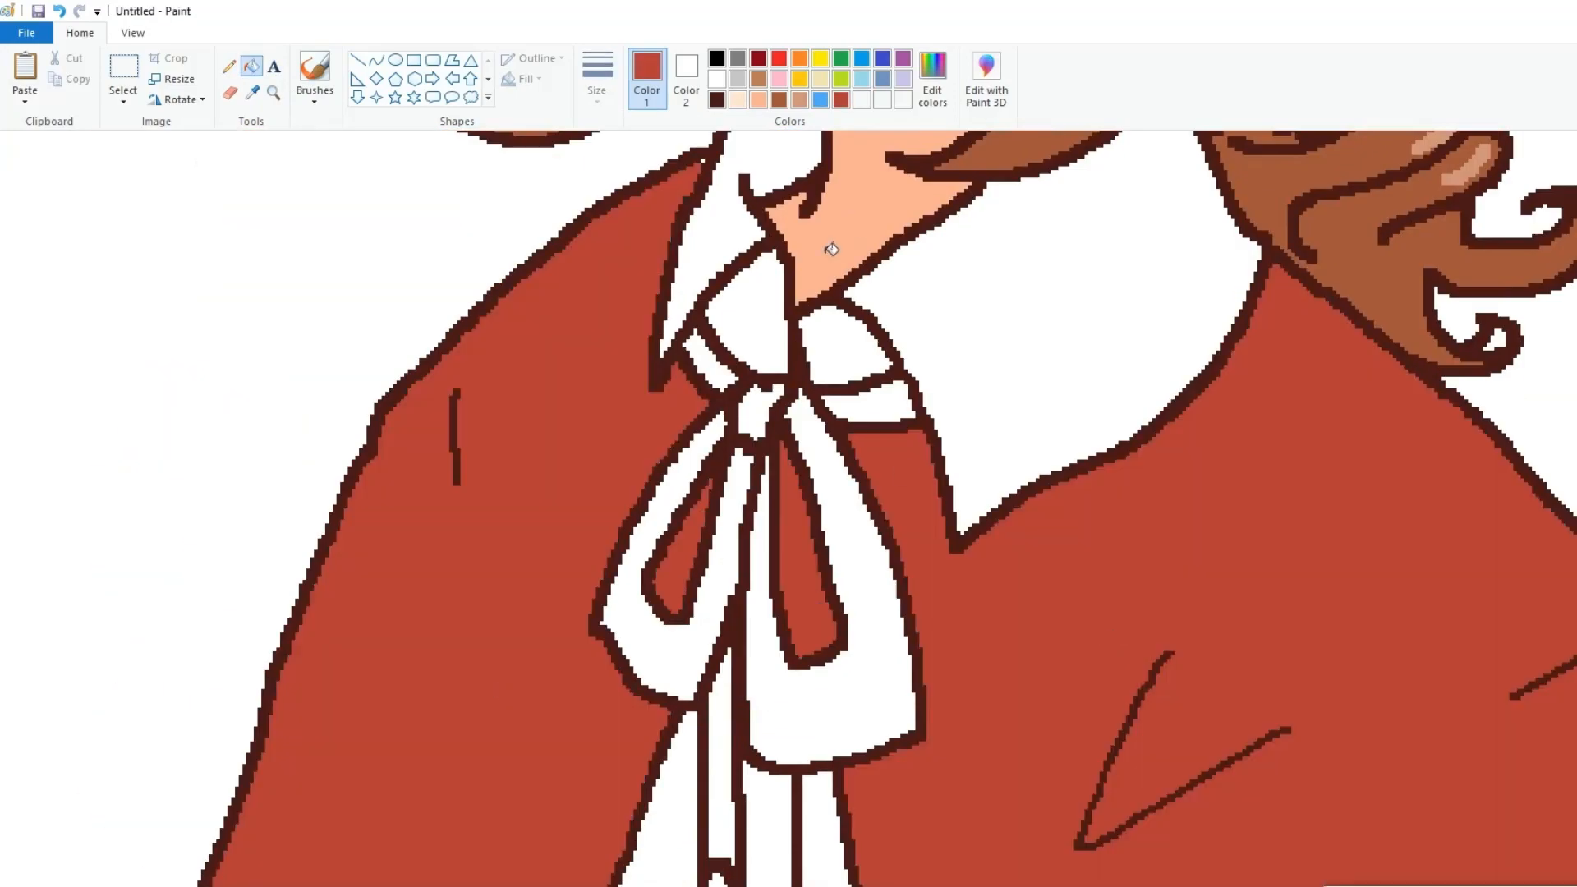
Mix new colours and fill the neck bow with crimson, the clothing beneath it with dark blue and the collar with light grey
left_click(932, 78)
left_click(862, 698)
left_click(932, 79)
left_click(728, 624)
left_click(657, 788)
left_click(729, 623)
scroll(788, 492, "down", 3)
Mix darker blues and shade the upper part of both irises with a medium blue band below a navy band
left_click(819, 99)
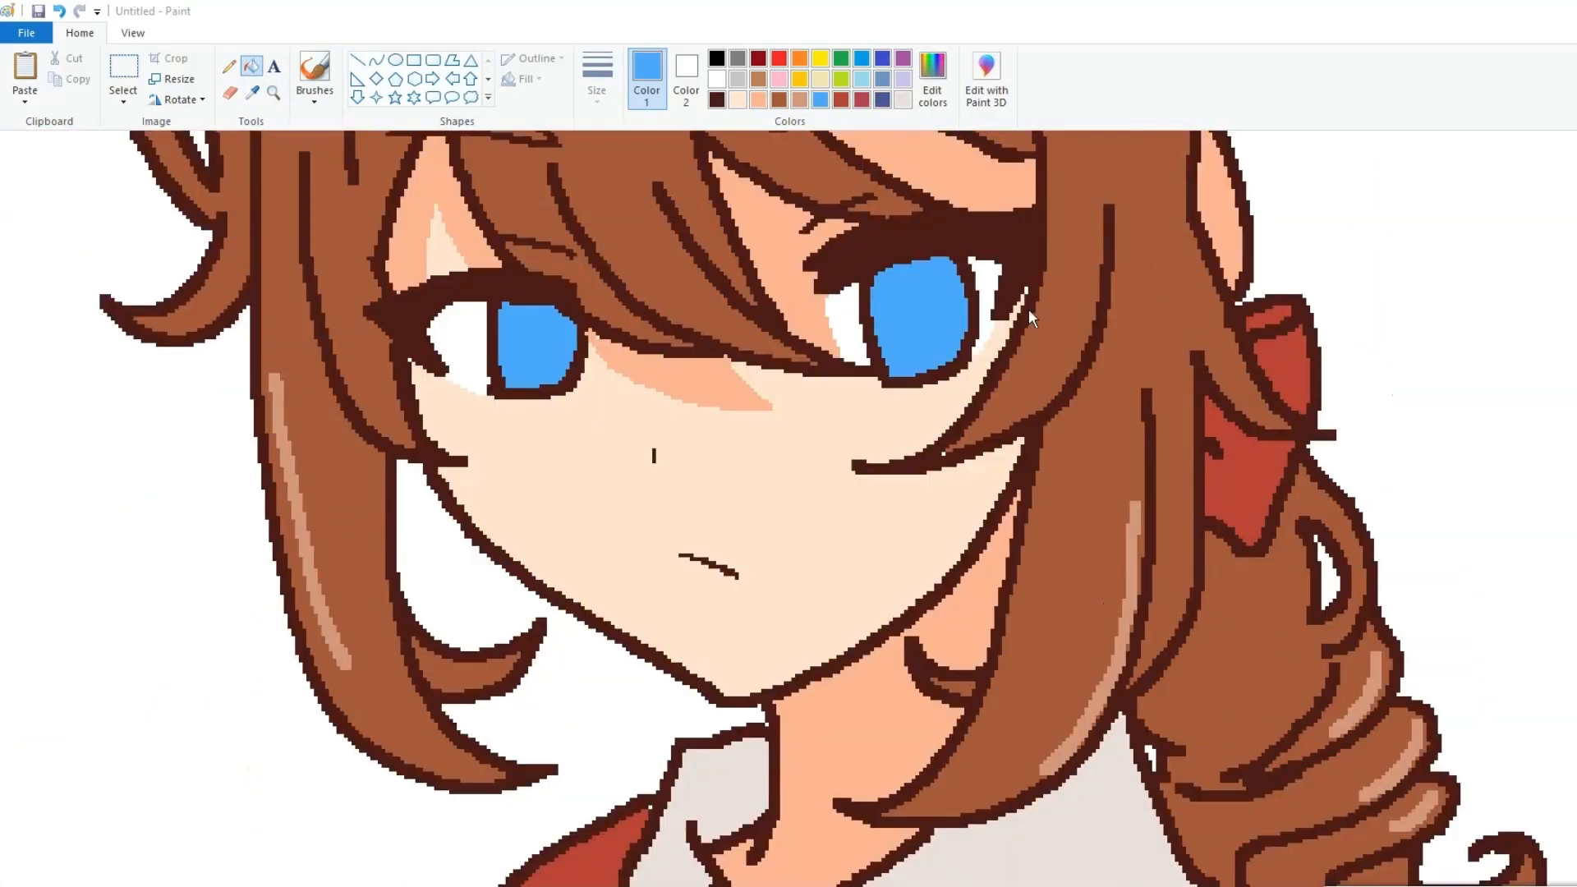
left_click(932, 79)
left_click(728, 623)
scroll(582, 246, "up", 3)
left_click(229, 65)
left_click(597, 78)
left_click(606, 237)
left_click_drag(436, 499, 569, 496)
left_click_drag(1095, 479, 1253, 444)
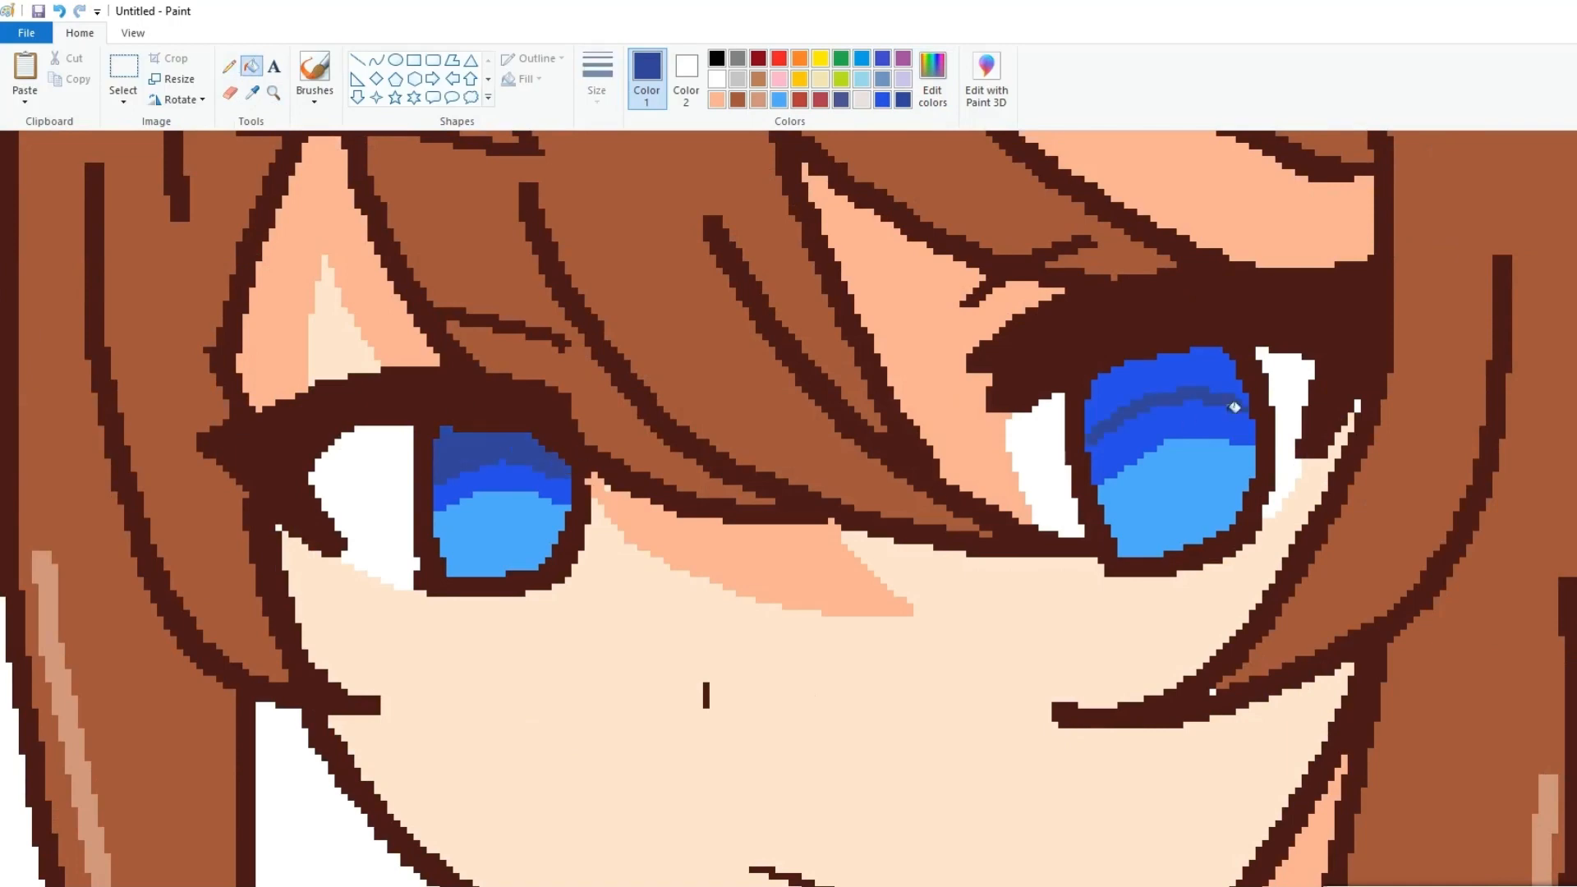
left_click(1191, 368)
Add pale blue shadows to the eye whites, light blue glows low in the irises and white glints on both eyes
left_click(932, 78)
left_click(729, 623)
left_click(932, 79)
left_click(728, 623)
left_click_drag(314, 486, 411, 465)
left_click(251, 66)
left_click_drag(1080, 415, 1110, 426)
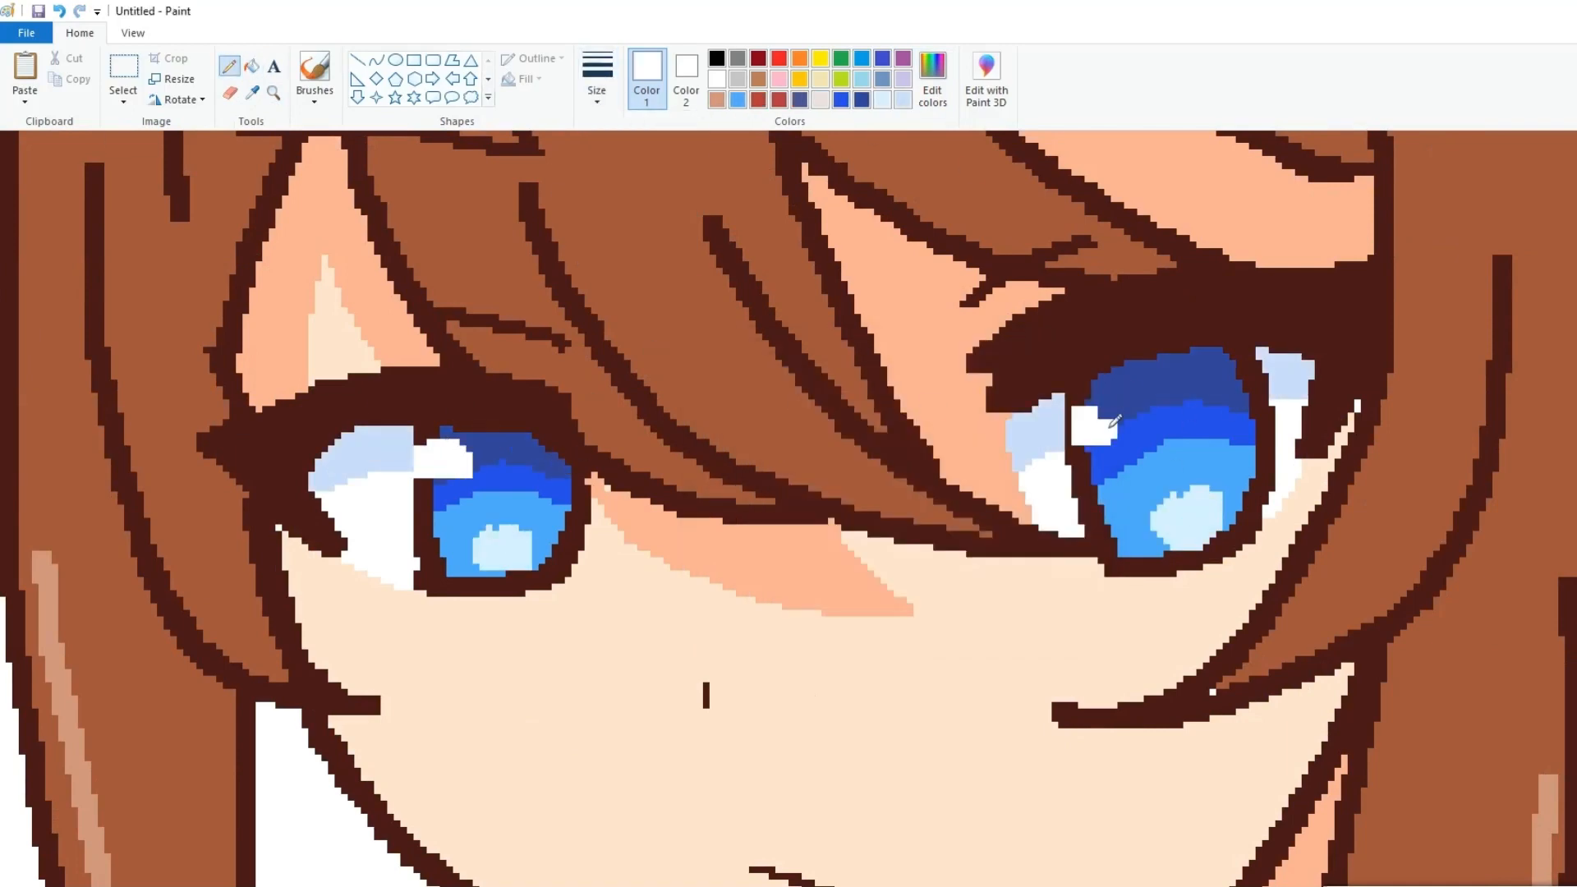
Mix a dark brown, outline the hair shadow directly beneath the beret and fill it
scroll(821, 443, "down", 2)
left_click(932, 79)
left_click(729, 624)
left_click(604, 102)
left_click_drag(117, 407, 416, 410)
scroll(387, 492, "down", 2)
left_click(251, 66)
left_click(246, 378)
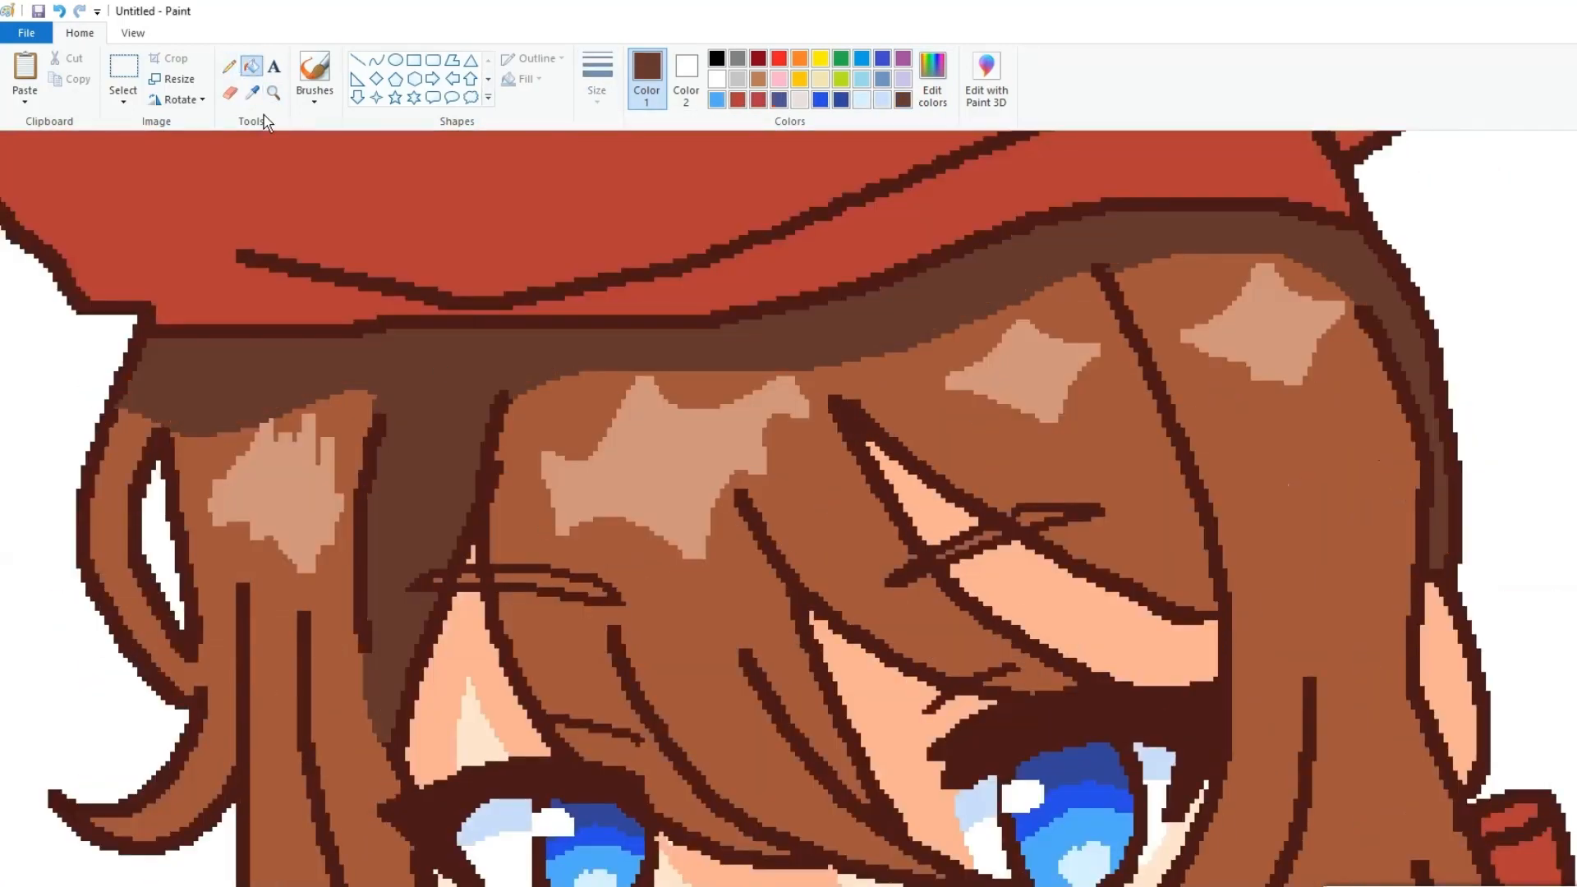
Outline dark brown shadows on the bangs and on the hair strands at both sides of the face, and fill them
scroll(821, 443, "down", 2)
left_click(229, 65)
left_click_drag(841, 166, 974, 239)
scroll(821, 443, "down", 2)
left_click_drag(288, 320, 391, 644)
left_click_drag(1362, 315, 1416, 509)
left_click(251, 66)
Outline the shaded part of the curled side ponytail and fill it with dark brown
left_click_drag(711, 415, 731, 485)
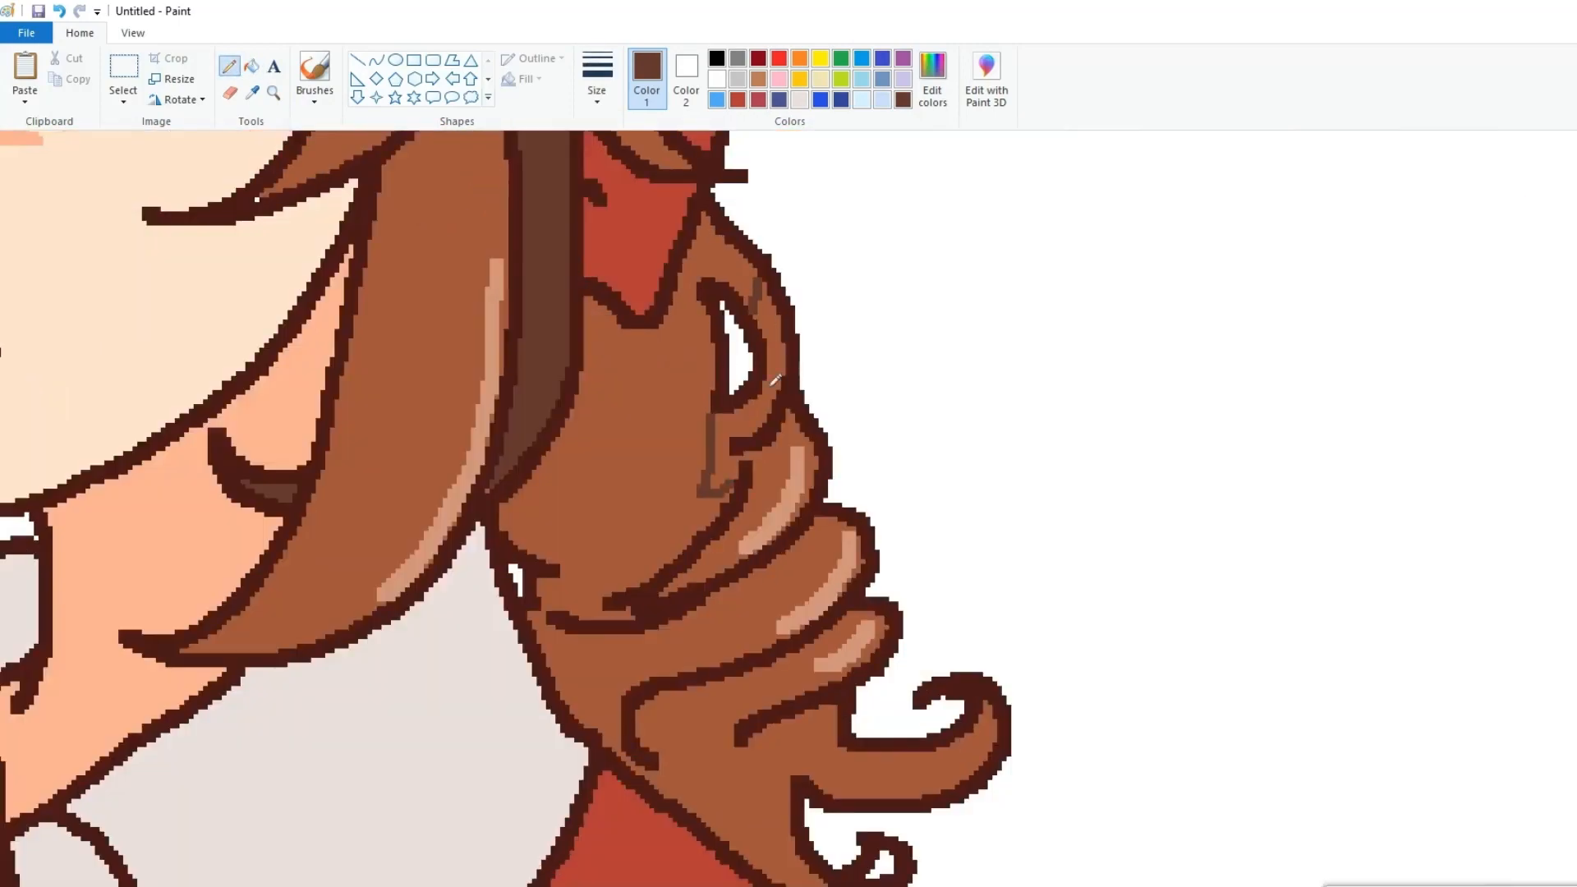
left_click_drag(824, 518, 723, 655)
left_click(251, 66)
left_click(632, 427)
Mix a dark red and shade the beret's central fold and the shadow along its band
left_click(932, 79)
left_click(728, 623)
left_click(229, 66)
left_click_drag(690, 303, 809, 203)
key("ctrl+z")
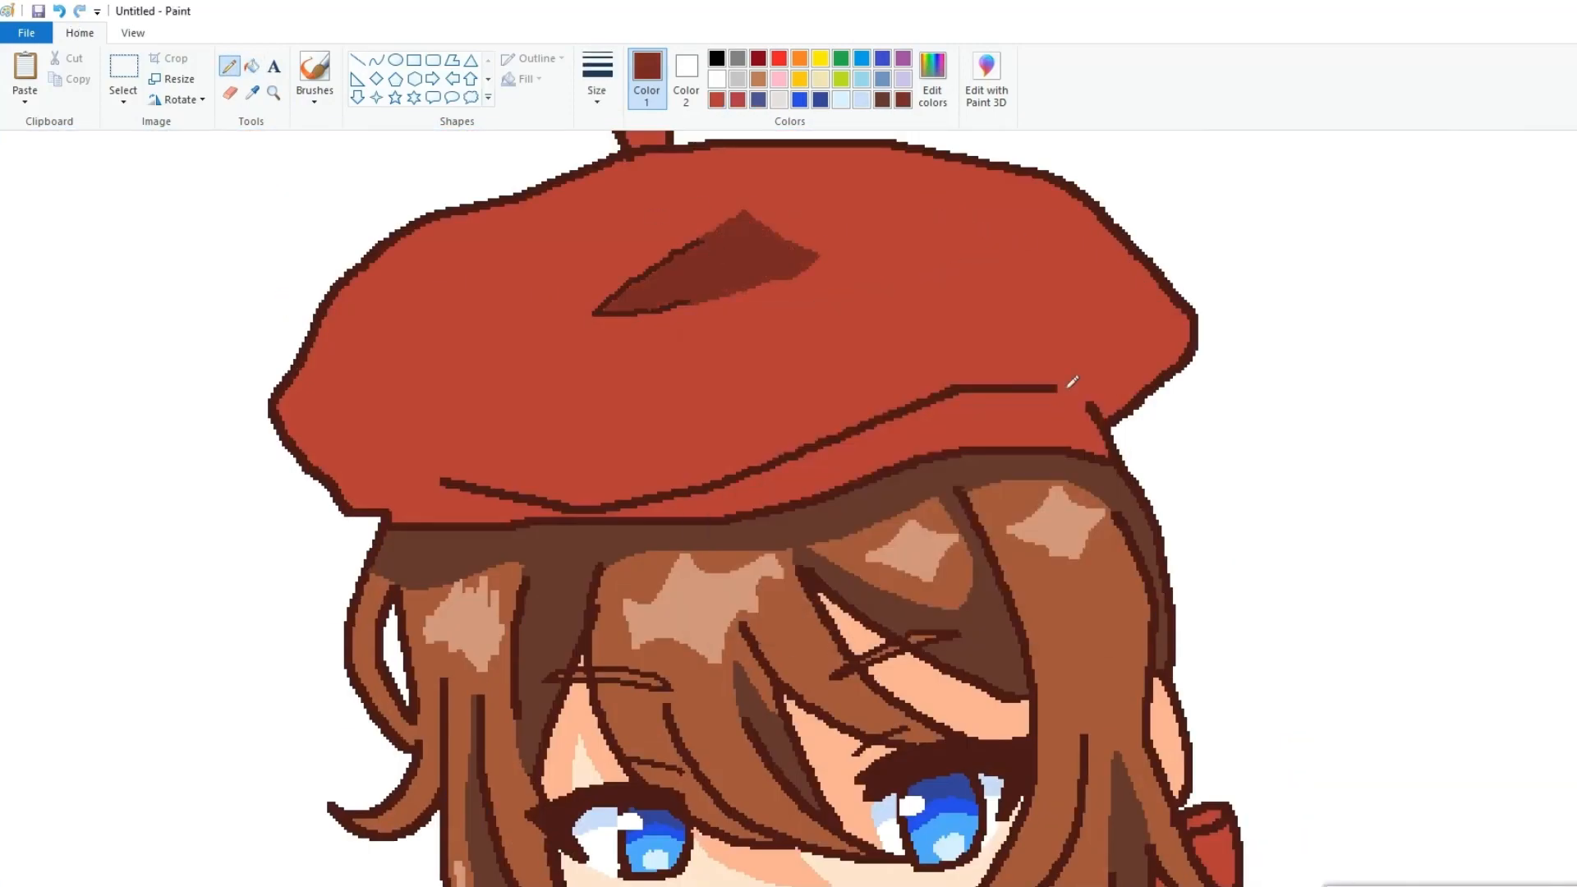
left_click_drag(1093, 408, 859, 474)
left_click(251, 66)
Mix a muted red, outline an accent block in the upper lashes of both eyes and fill the blocks
scroll(686, 648, "up", 1)
left_click(932, 79)
left_click(729, 623)
left_click(229, 66)
left_click_drag(408, 454, 435, 494)
left_click_drag(1150, 427, 1226, 365)
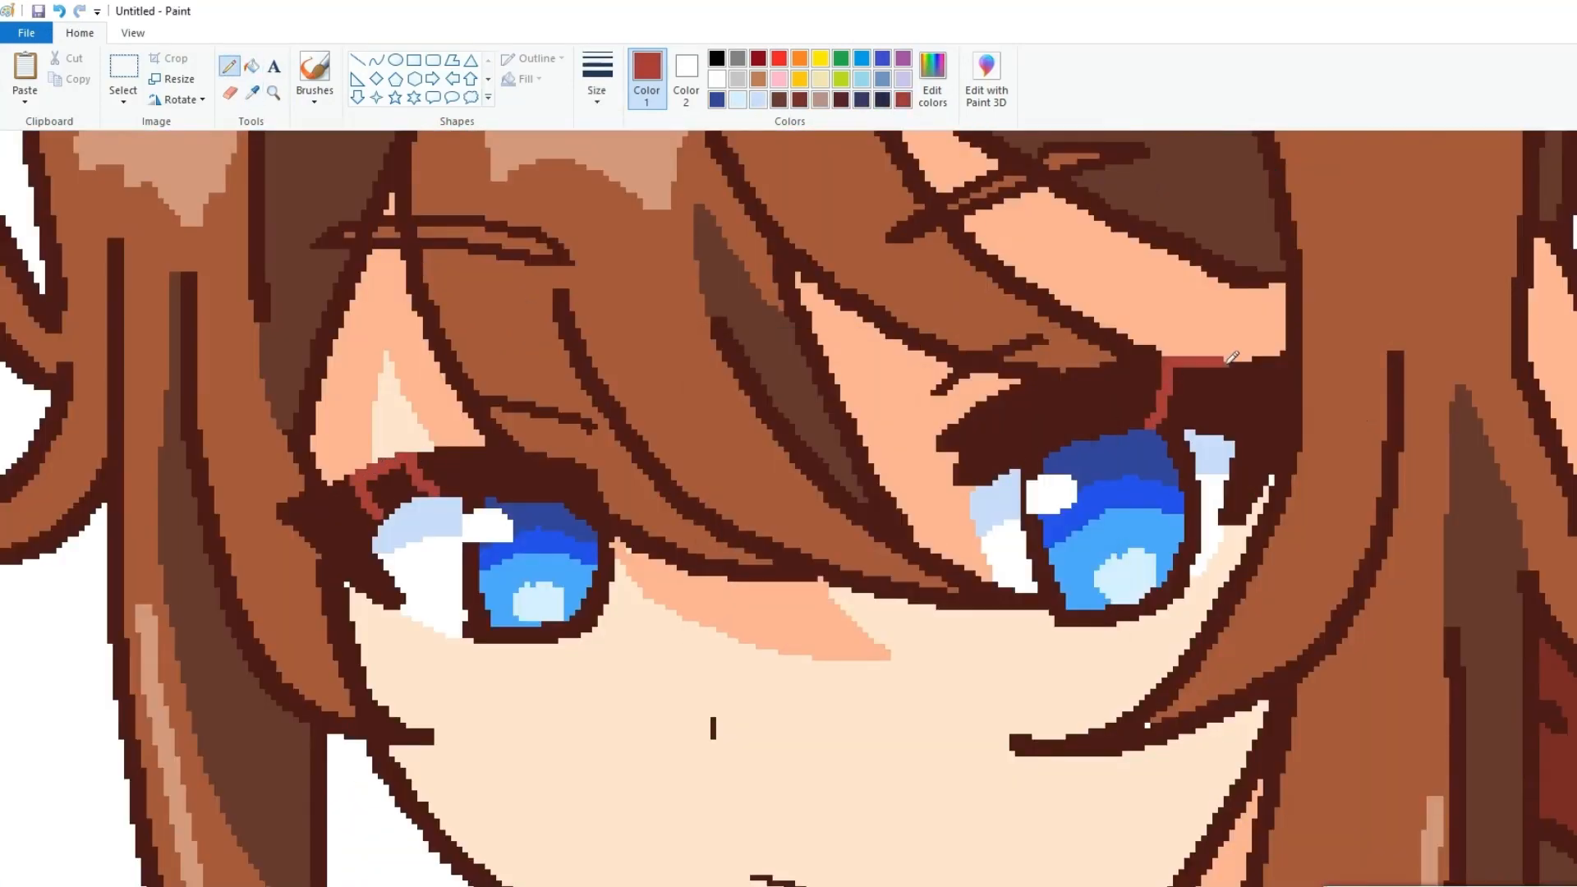
left_click(252, 66)
left_click(386, 483)
left_click(1194, 395)
Spray a round test swatch with a large airbrush on the blank area left of the character
scroll(788, 509, "down", 6)
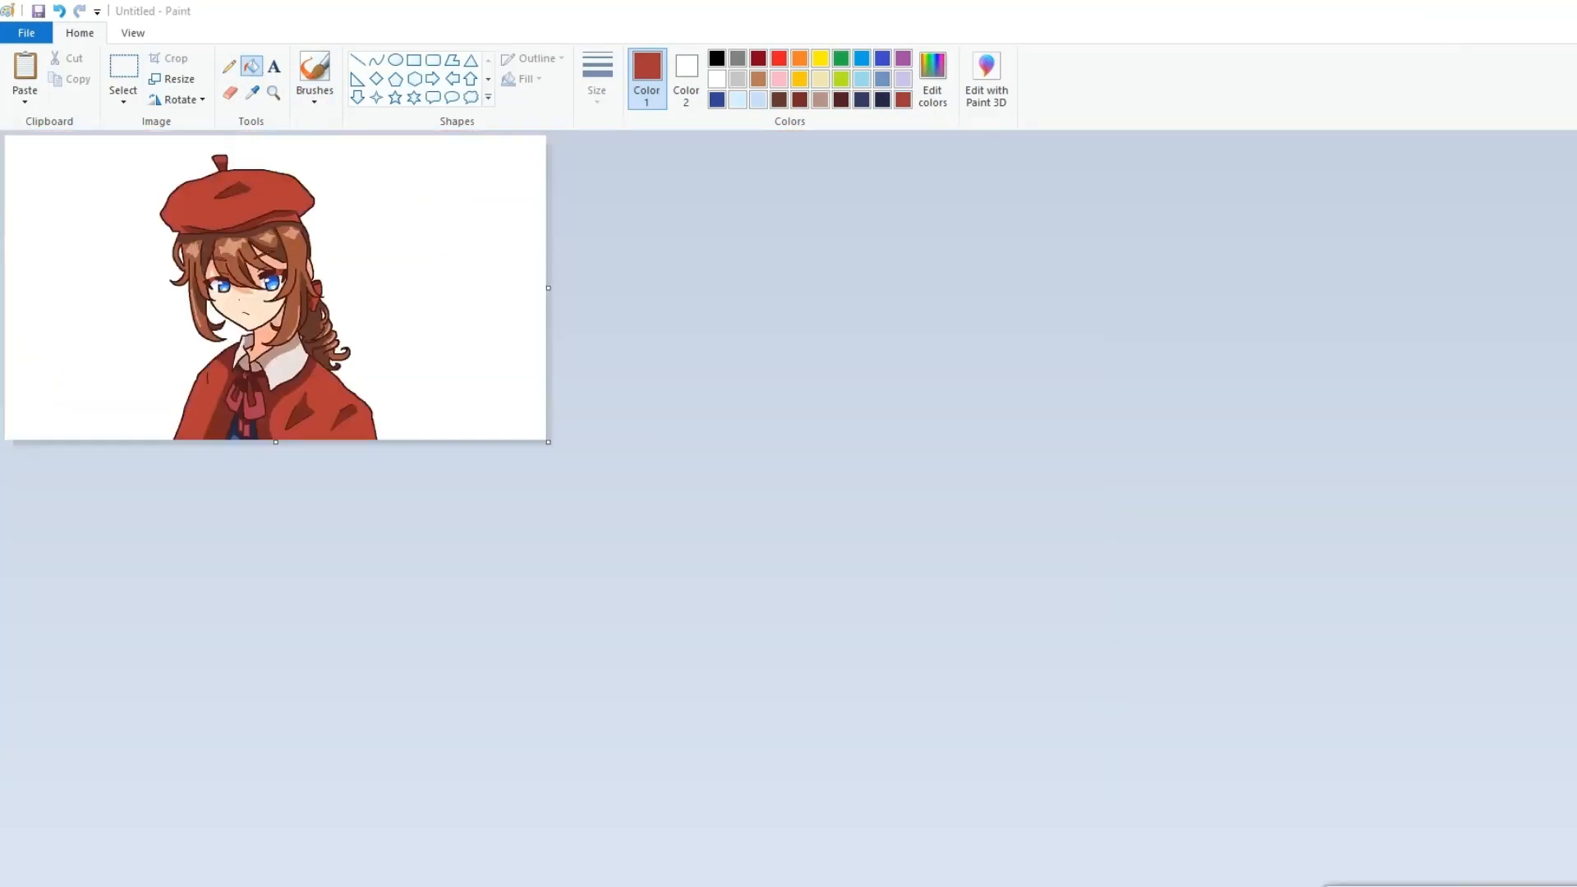
scroll(1219, 684, "up", 1)
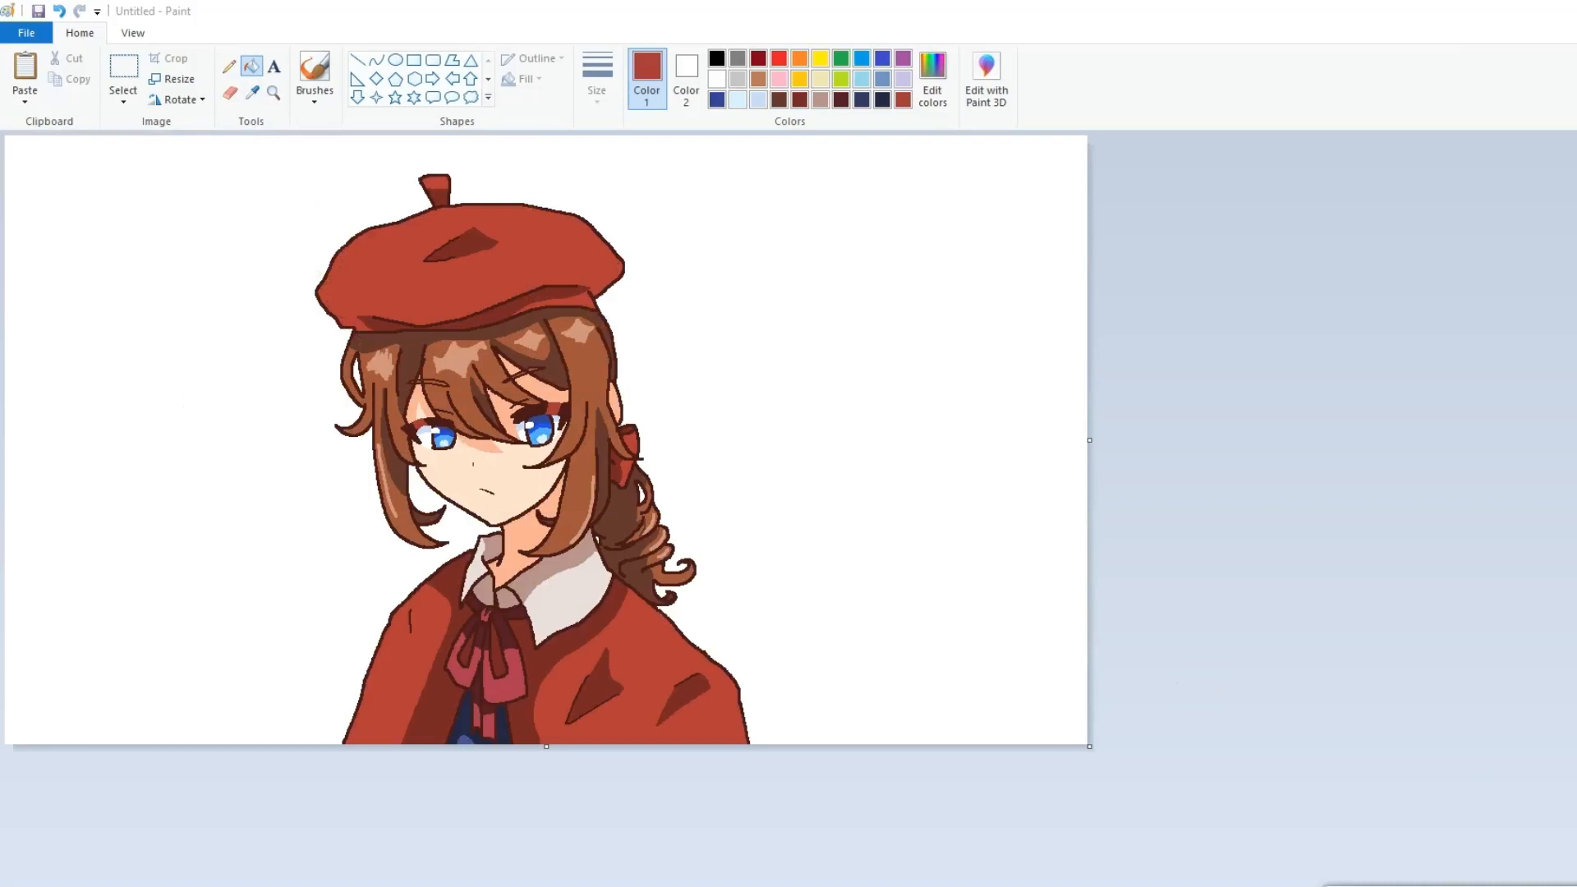
left_click(315, 68)
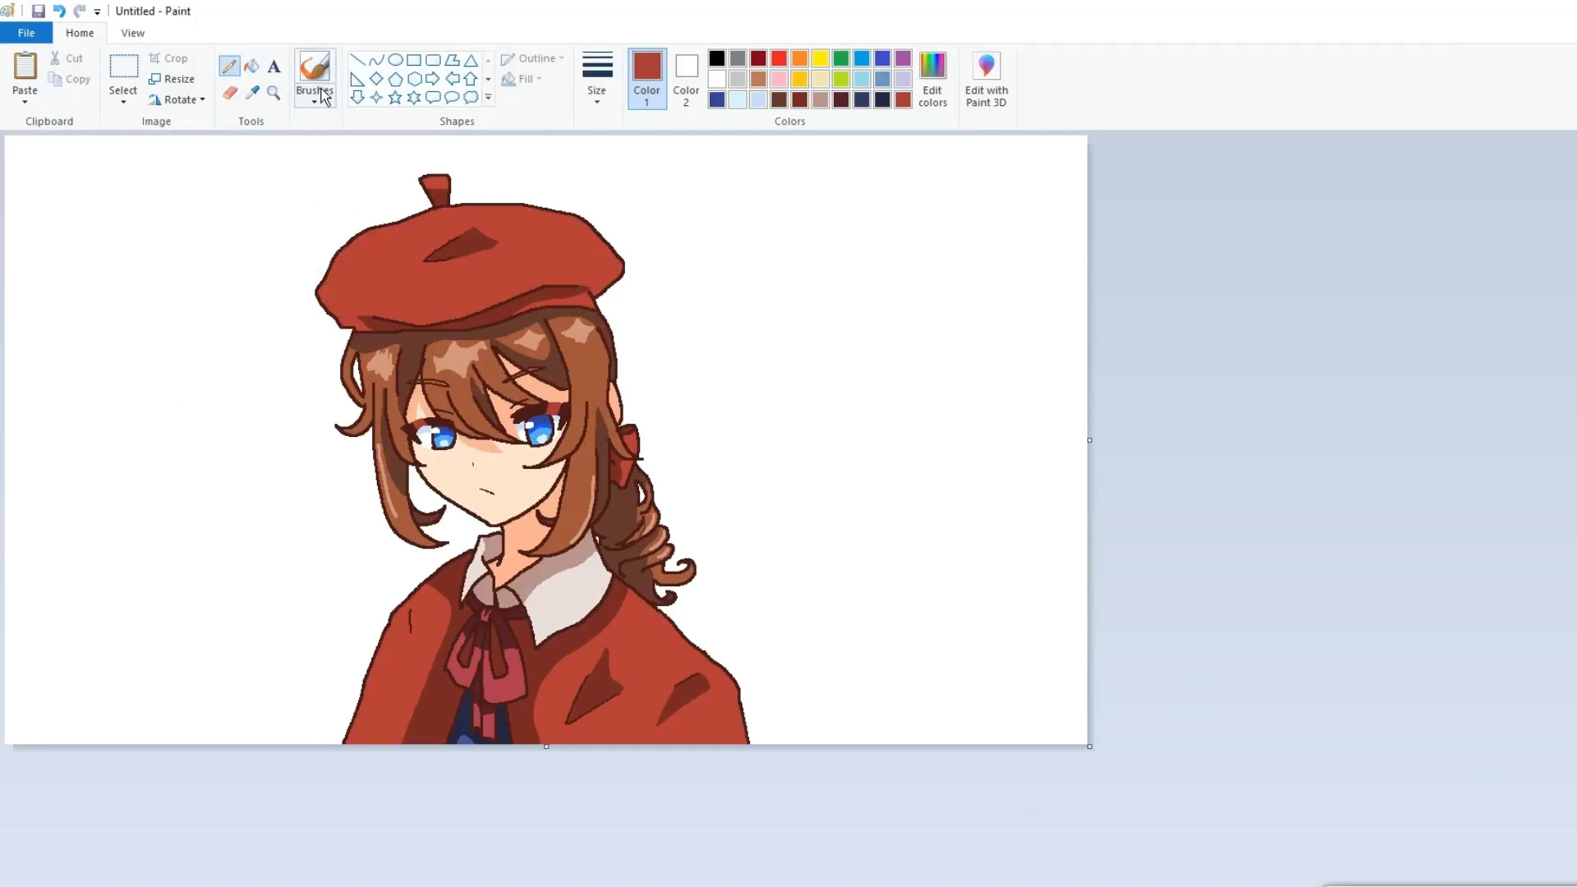
left_click(314, 101)
left_click(425, 135)
left_click(597, 83)
left_click(655, 234)
left_click_drag(94, 368, 99, 394)
Scribble a round test swatch with the natural pencil brush beside the airbrush swatch
left_click(315, 100)
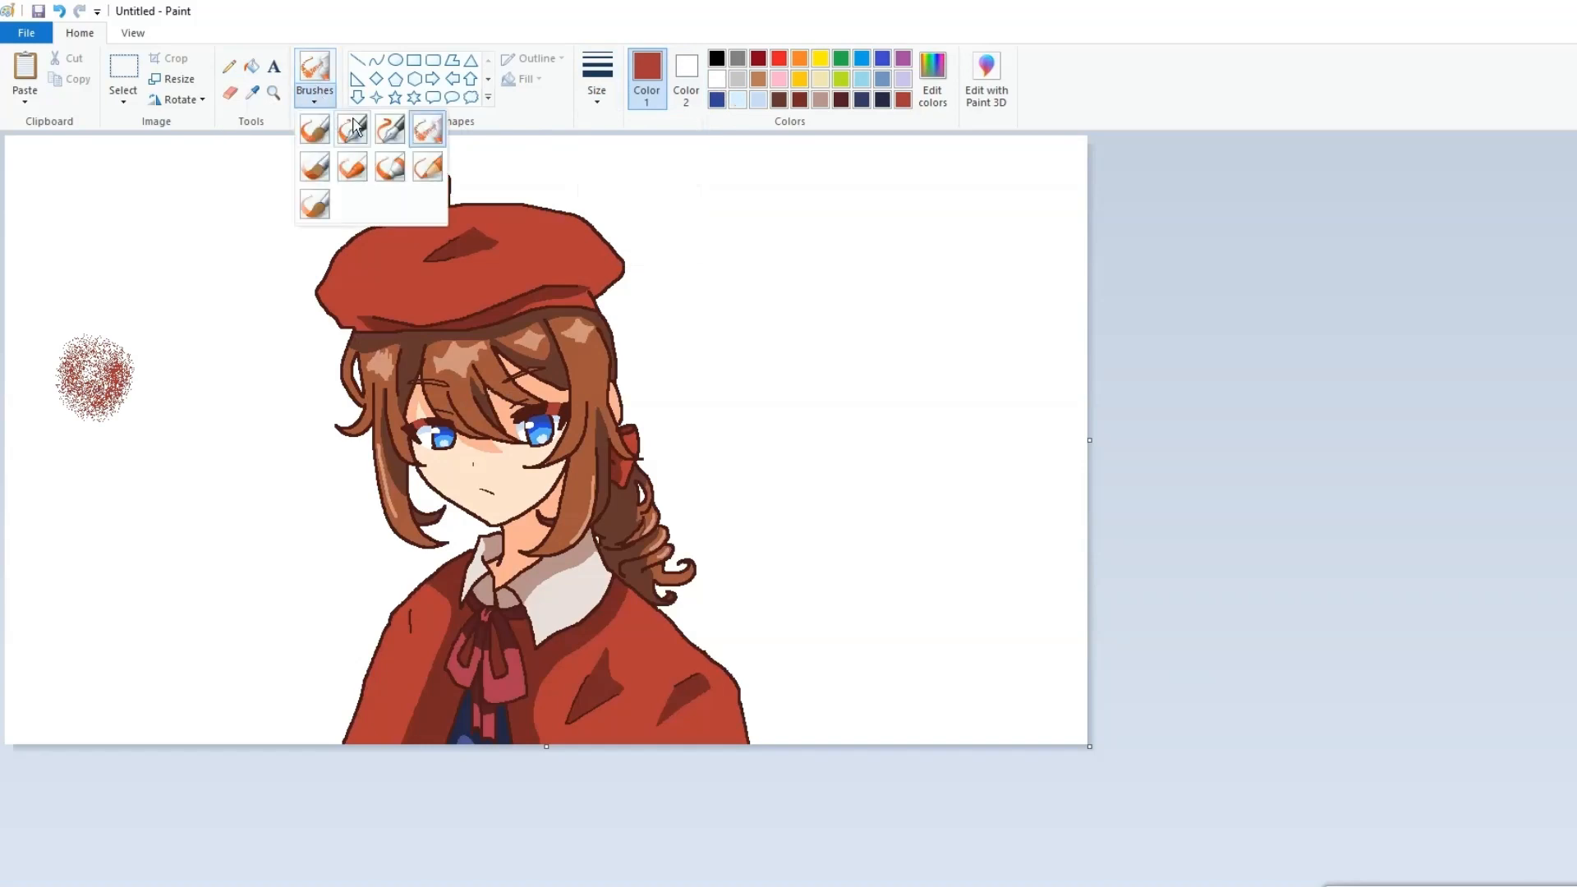
left_click(428, 168)
left_click(592, 89)
left_click(616, 244)
mouse_move(178, 323)
left_mouse_down()
mouse_move(207, 384)
mouse_move(204, 353)
left_mouse_up()
Draw a large oval around both test swatches with the first calligraphy brush
left_click(314, 99)
left_click(354, 130)
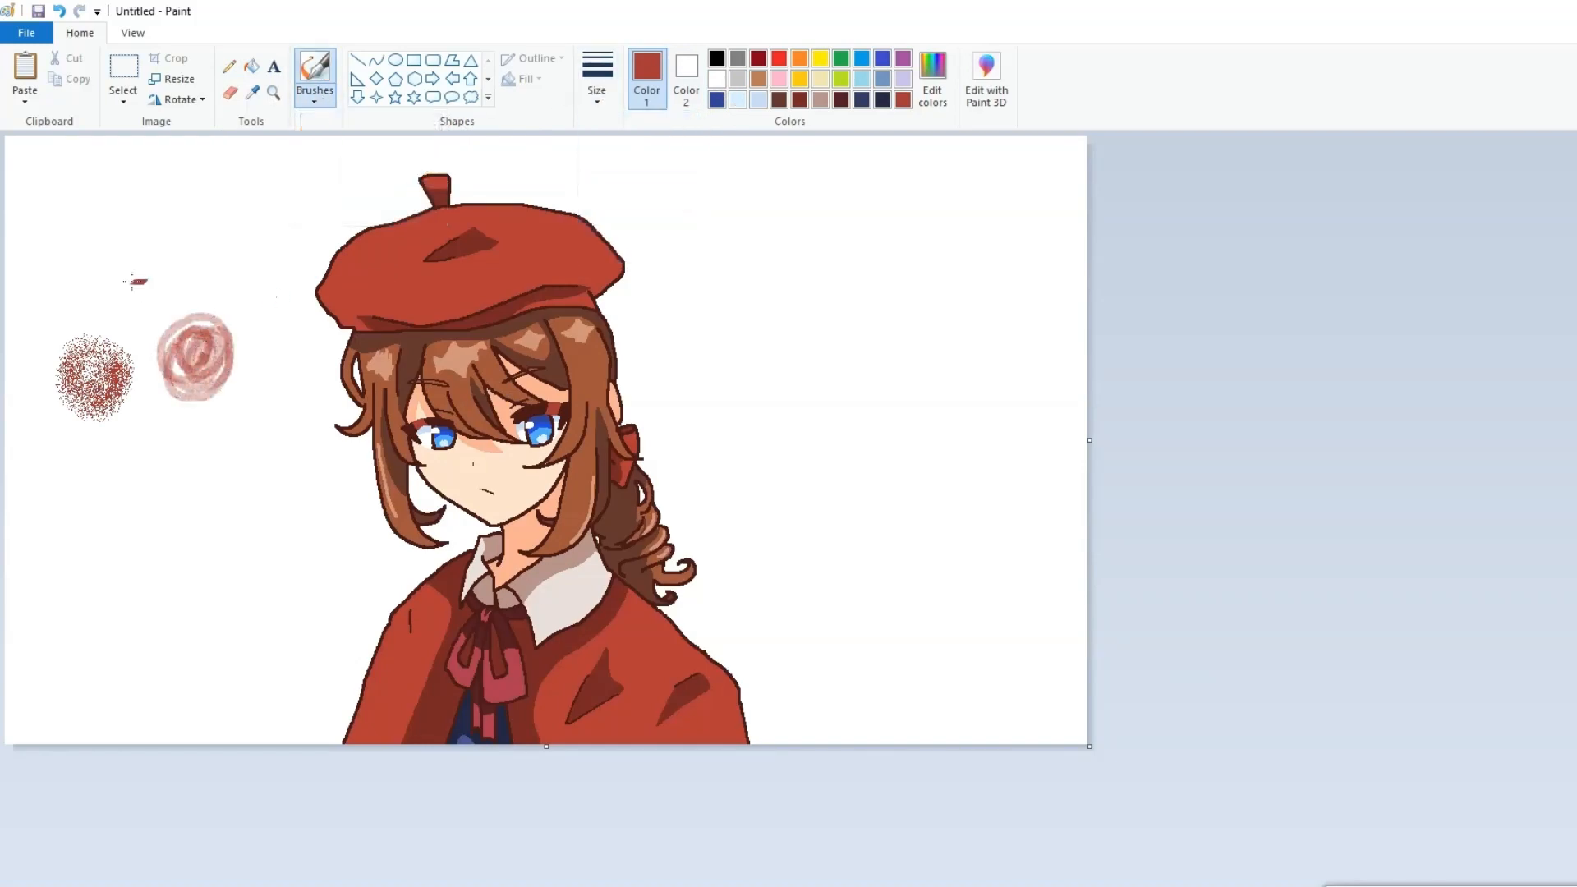
mouse_move(134, 278)
left_mouse_down()
mouse_move(239, 422)
mouse_move(173, 277)
left_mouse_up()
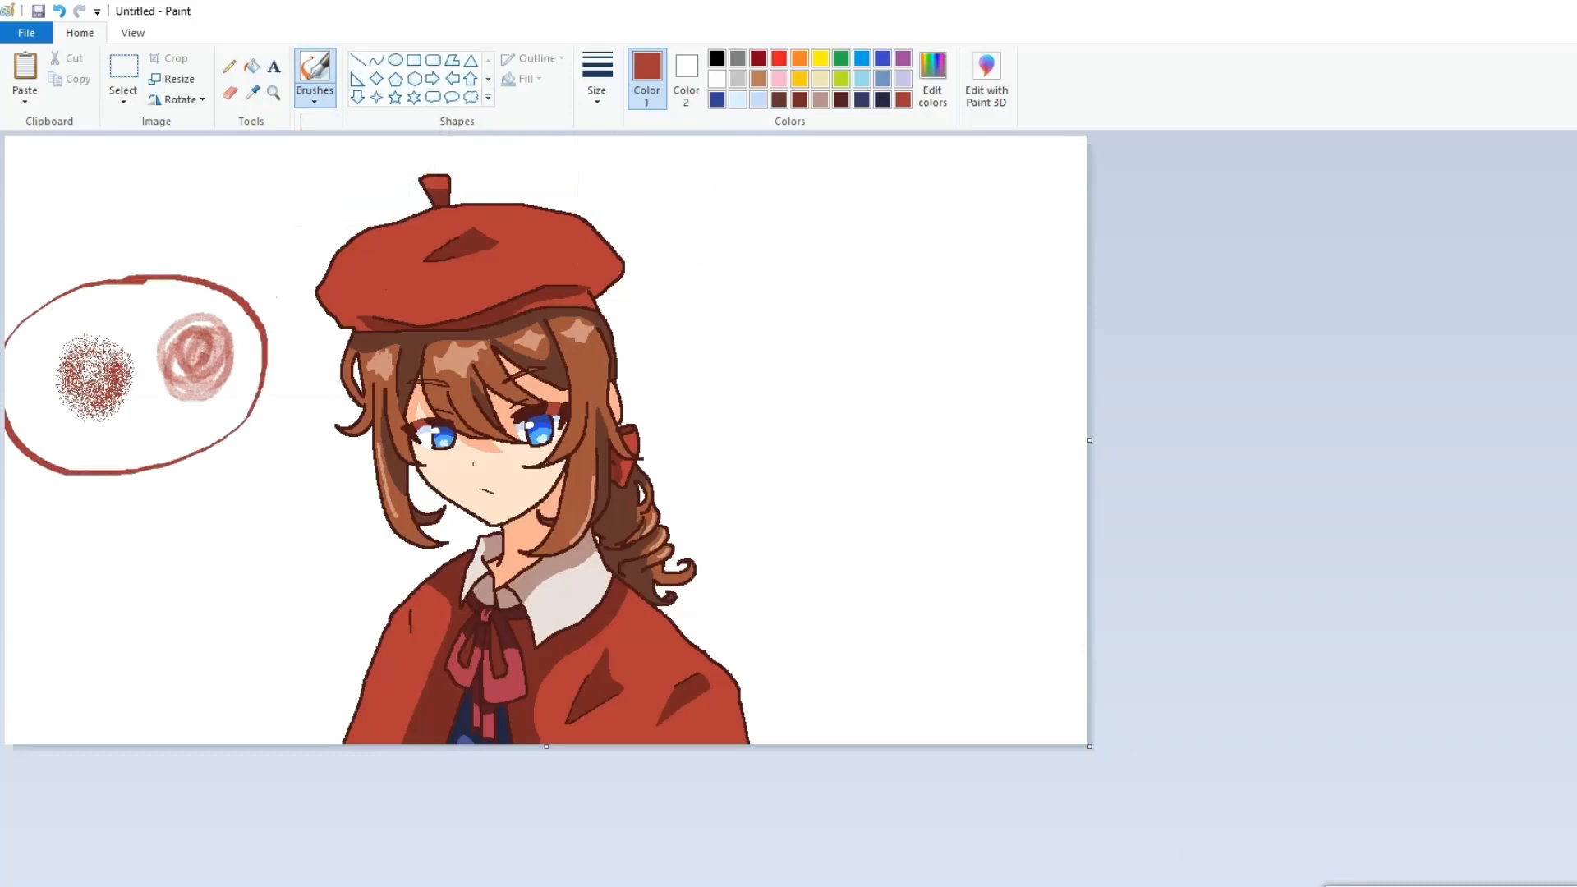
scroll(993, 650, "up", 1)
scroll(994, 649, "down", 3)
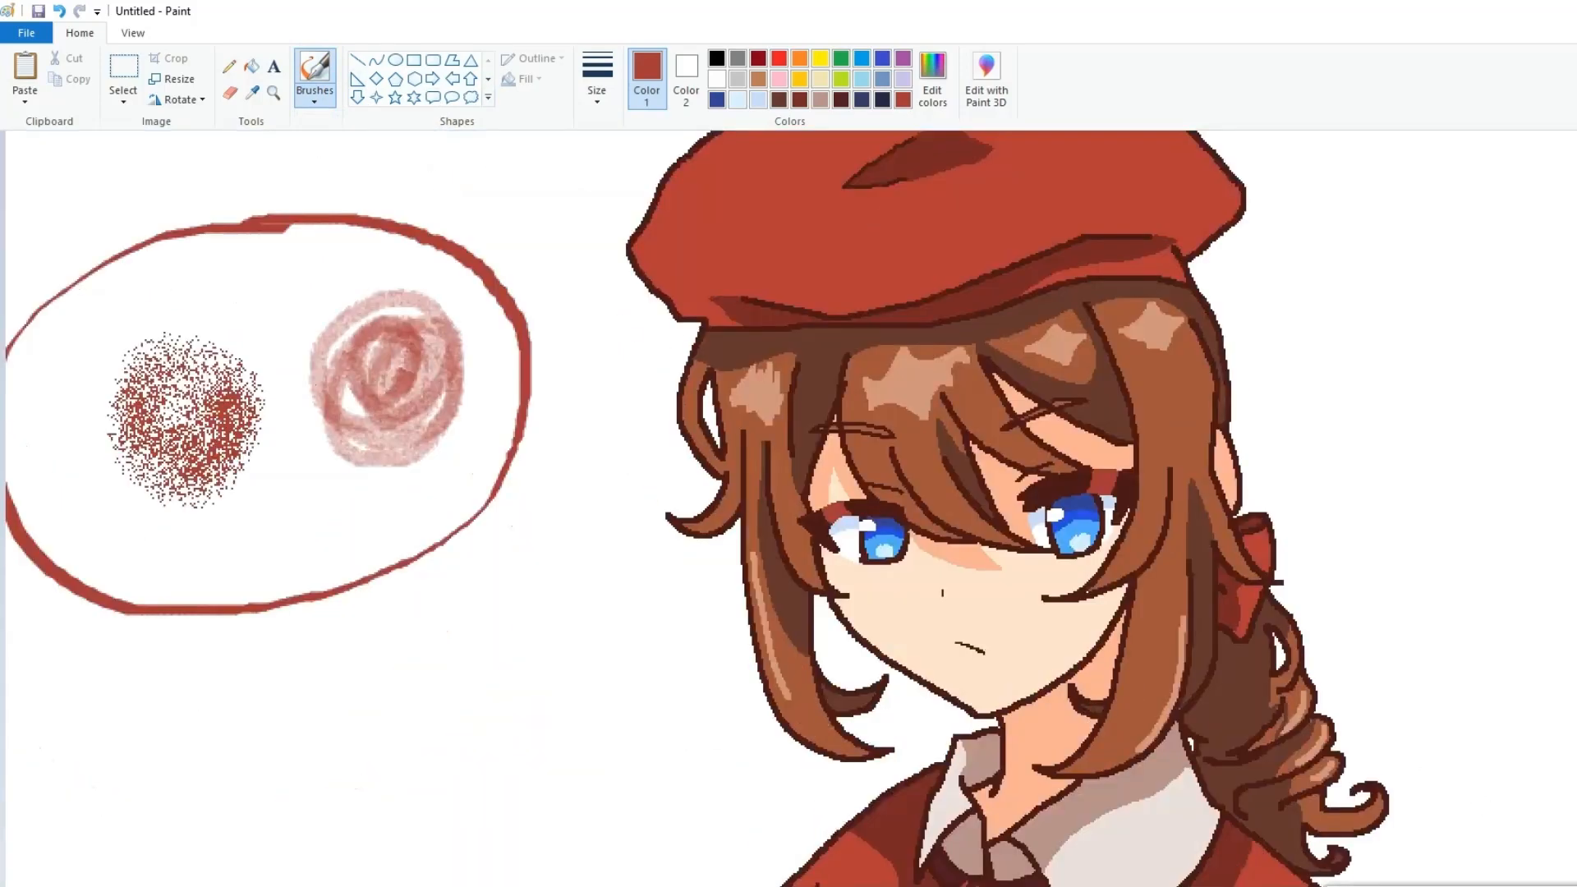
scroll(788, 509, "up", 1)
scroll(788, 509, "down", 3)
scroll(788, 510, "right", 8)
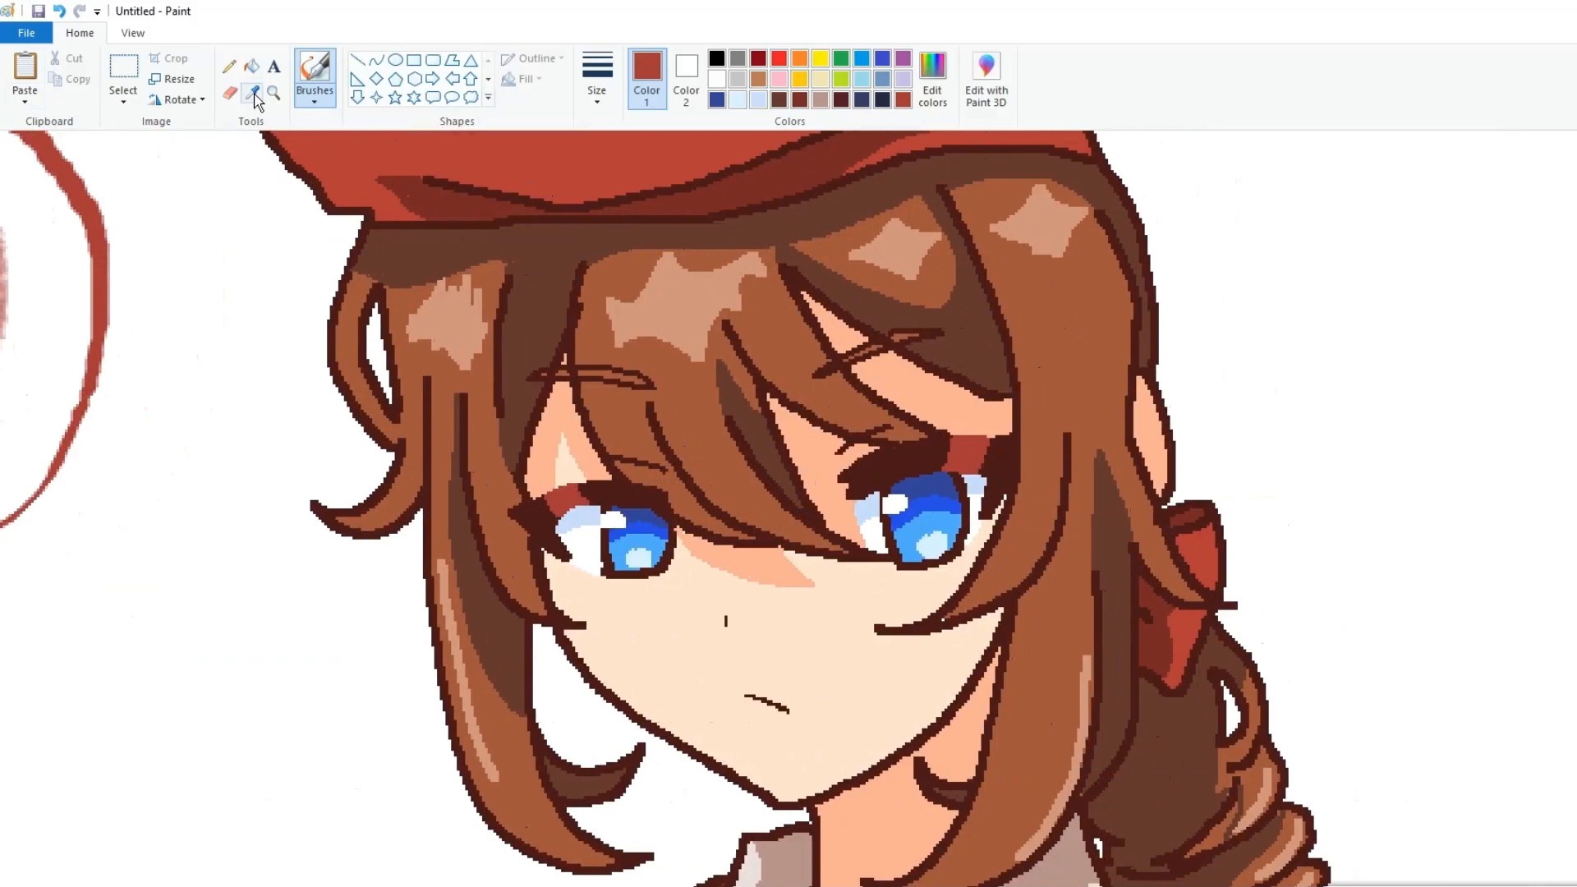
Draw a translucent purple arrow on the blank area right of the beret, pointing diagonally down toward the hair
left_click(315, 98)
left_click(317, 130)
scroll(848, 426, "up", 5)
scroll(848, 426, "down", 2)
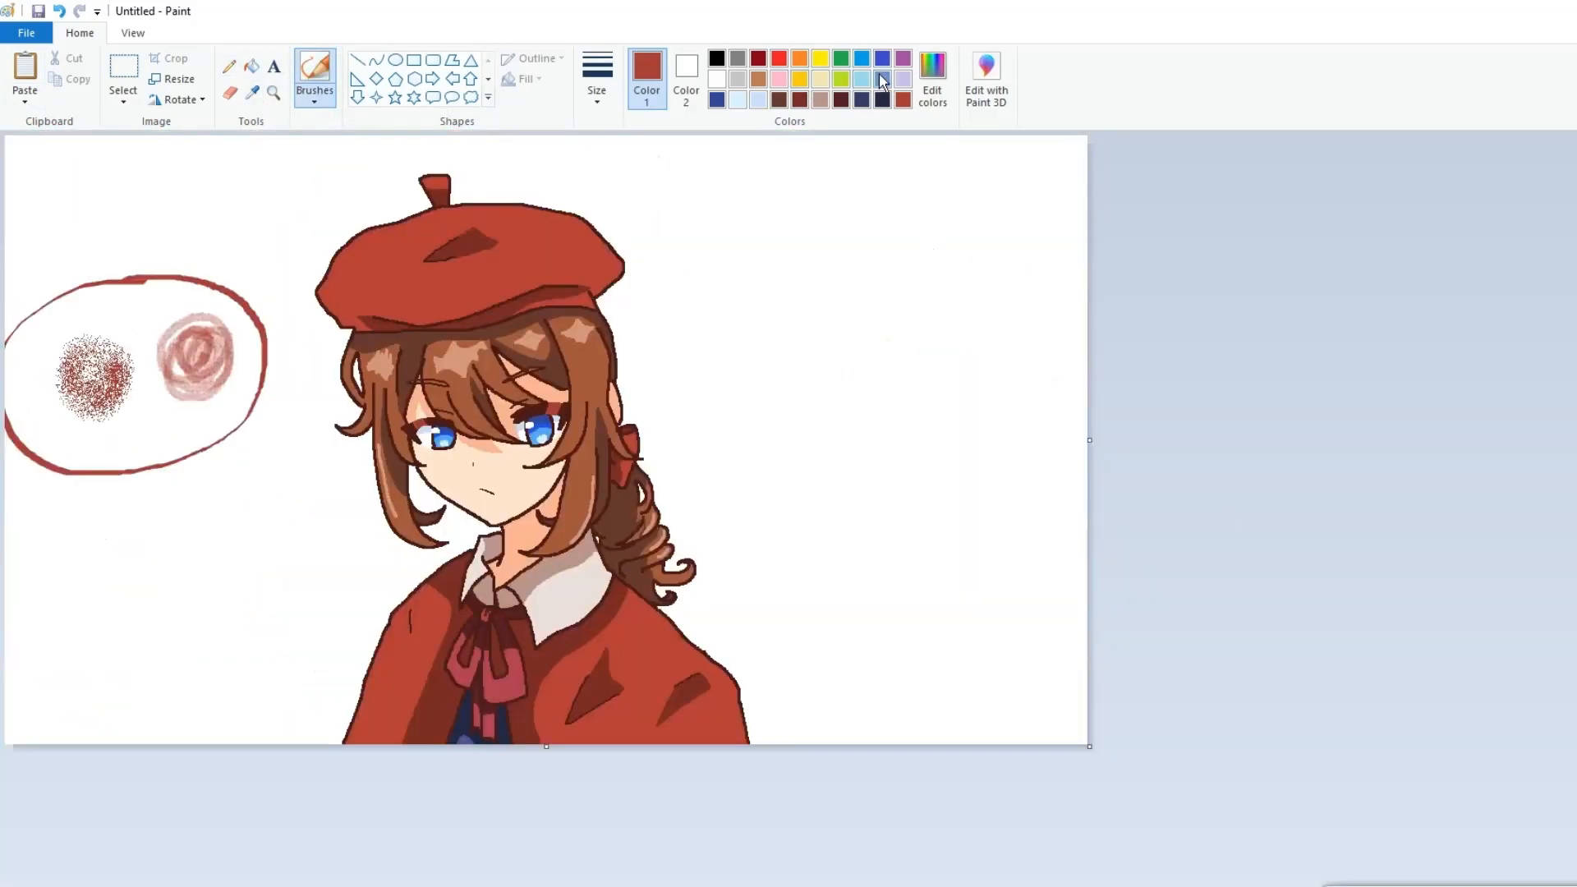
left_click_drag(791, 194, 659, 344)
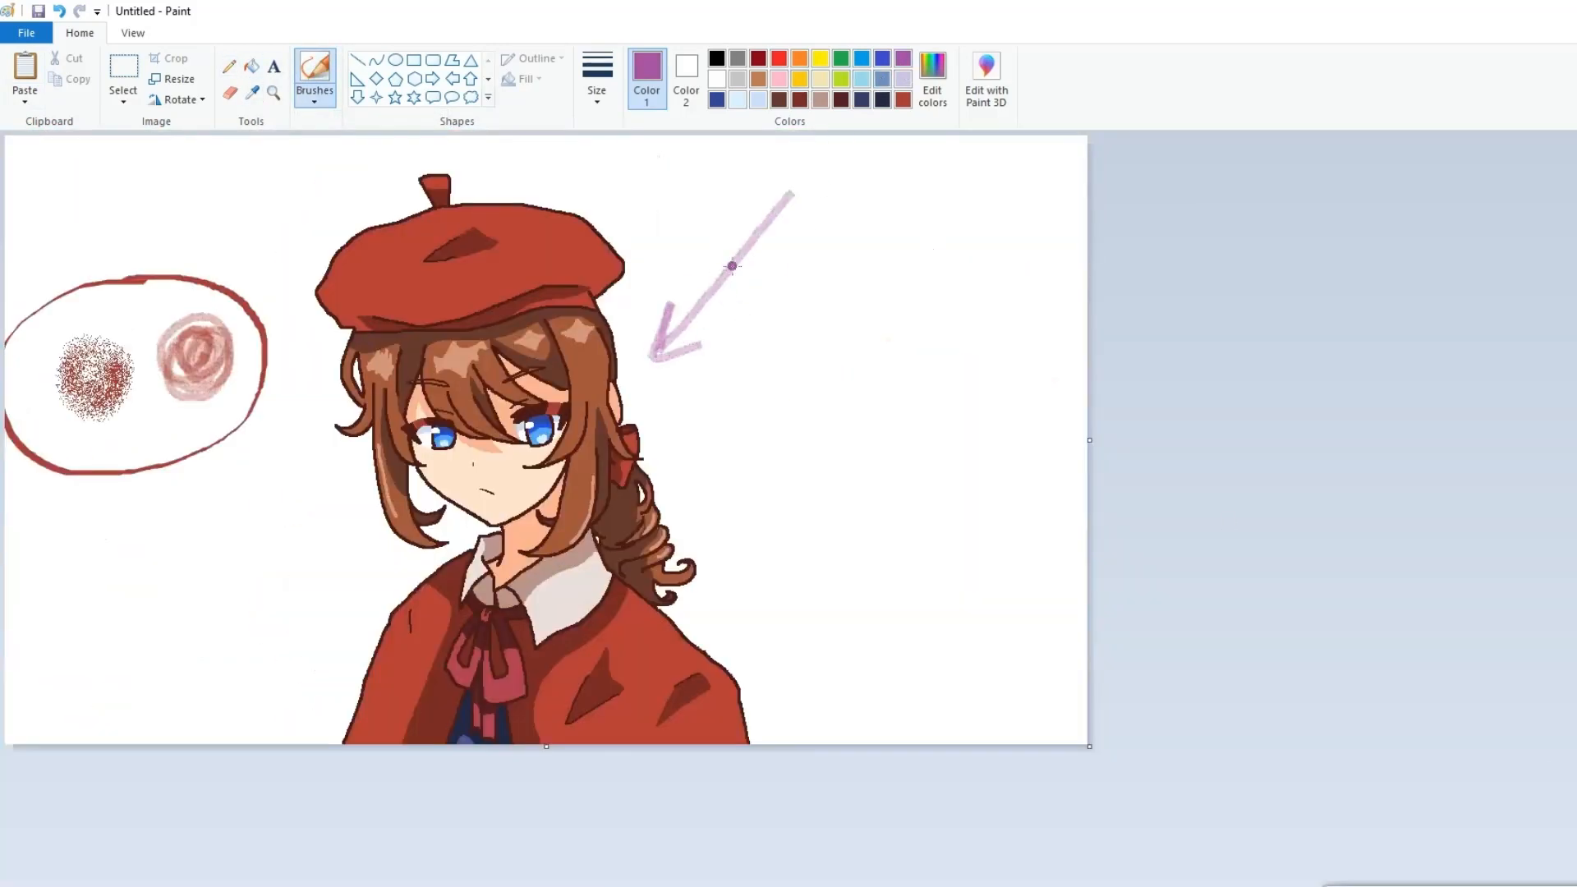
Undo the strokes of the purple arrow
left_click(59, 17)
left_click(59, 18)
left_click(59, 17)
left_click(59, 18)
left_click(59, 17)
Mix a very pale lavender for the brush by lightening the purple
left_click(955, 88)
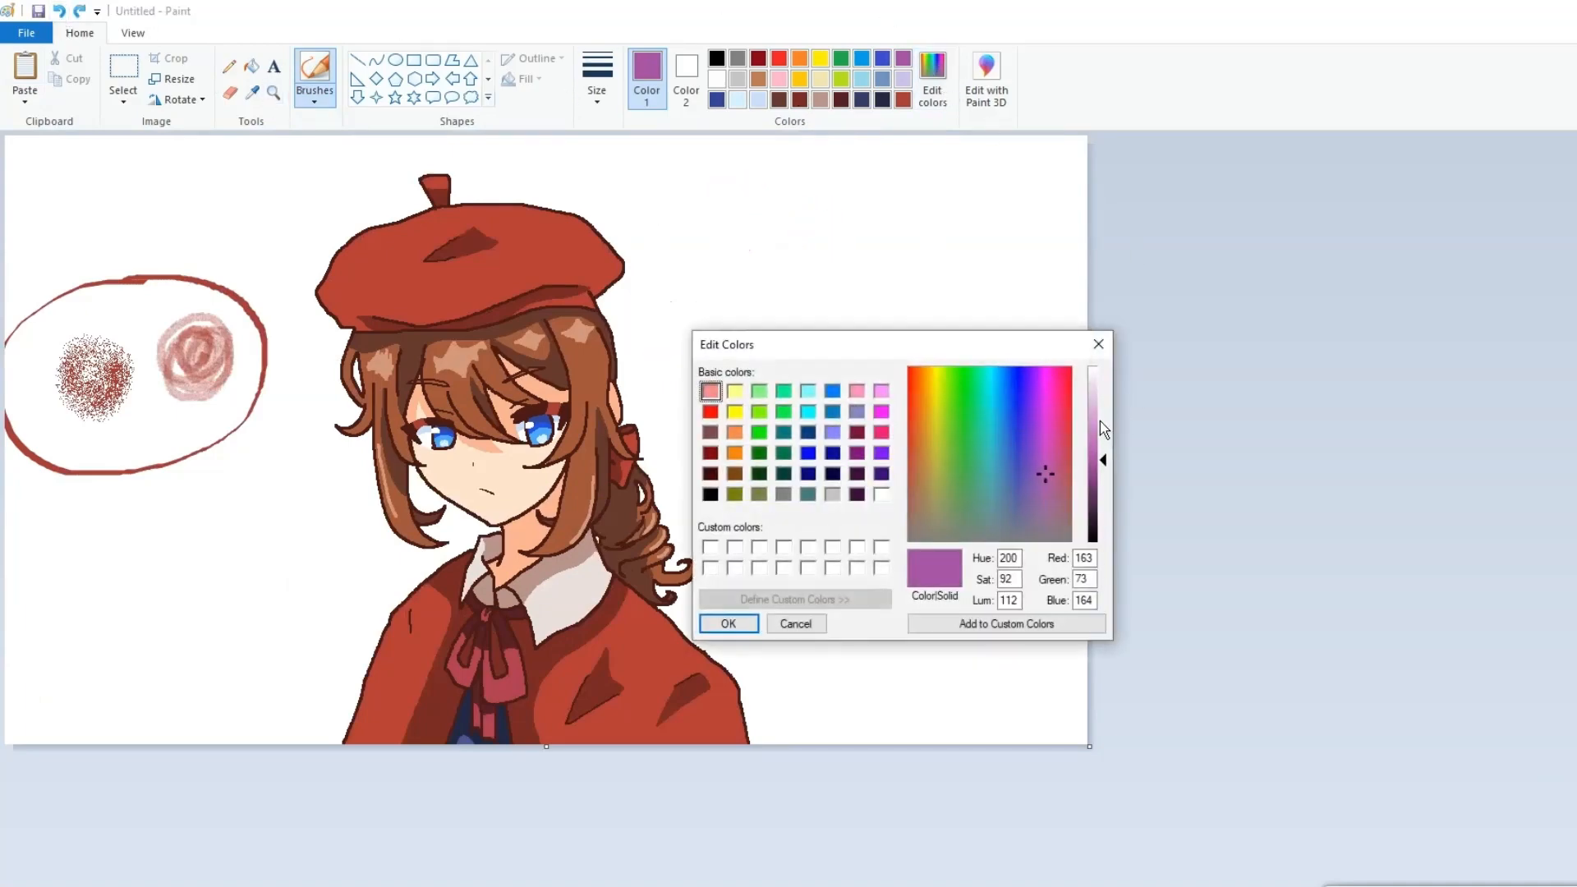
left_click_drag(1099, 421, 1098, 411)
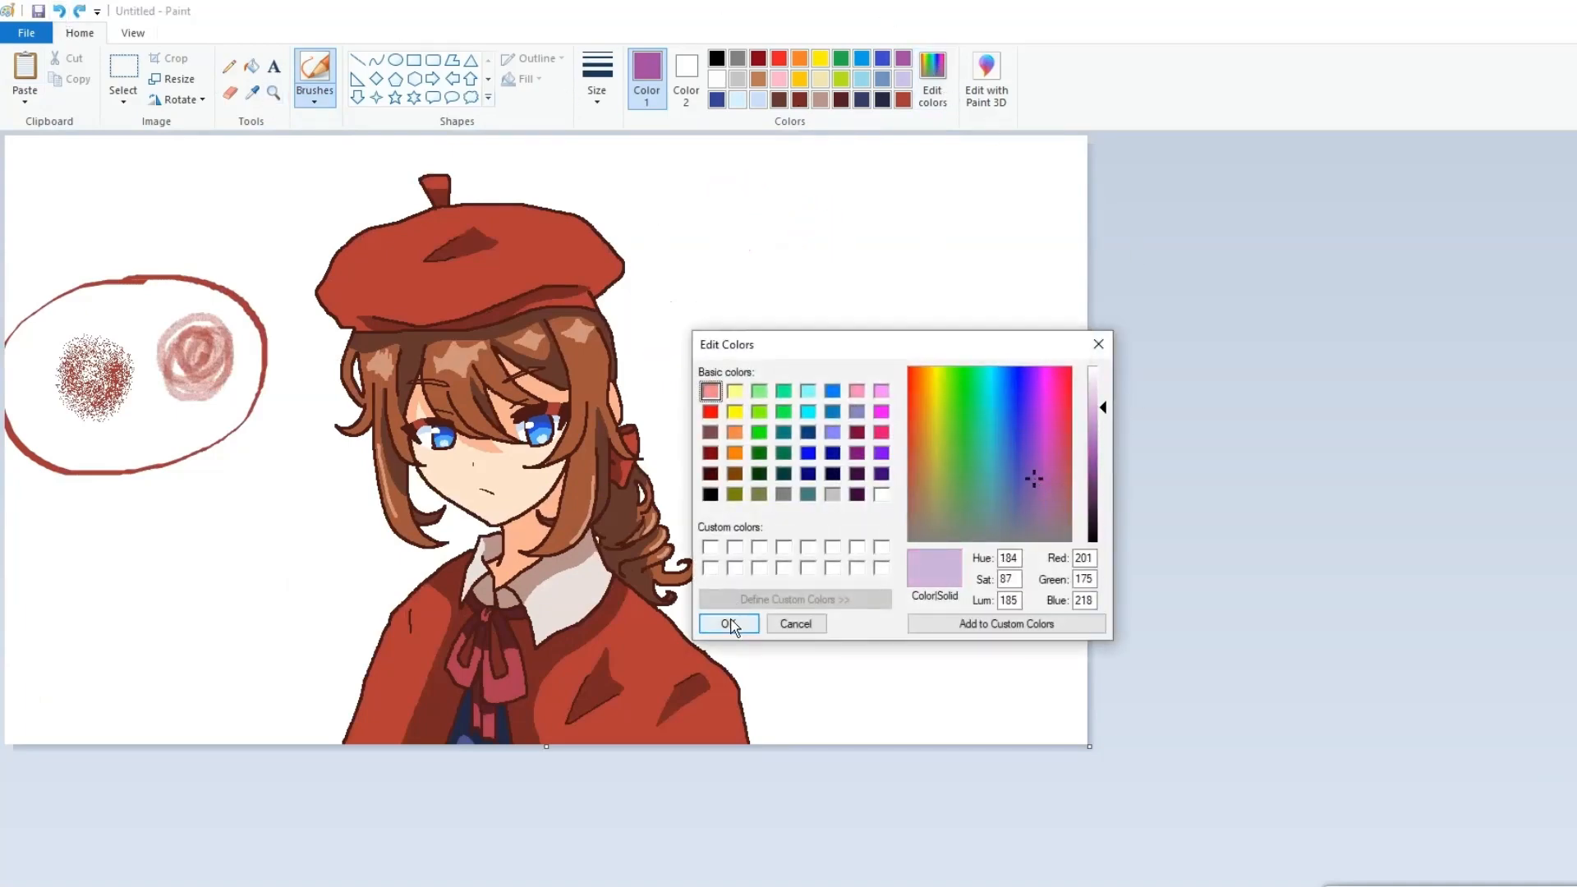
left_click(729, 623)
scroll(728, 623, "up", 3)
scroll(788, 509, "right", 10)
scroll(788, 509, "up", 3)
left_click(934, 84)
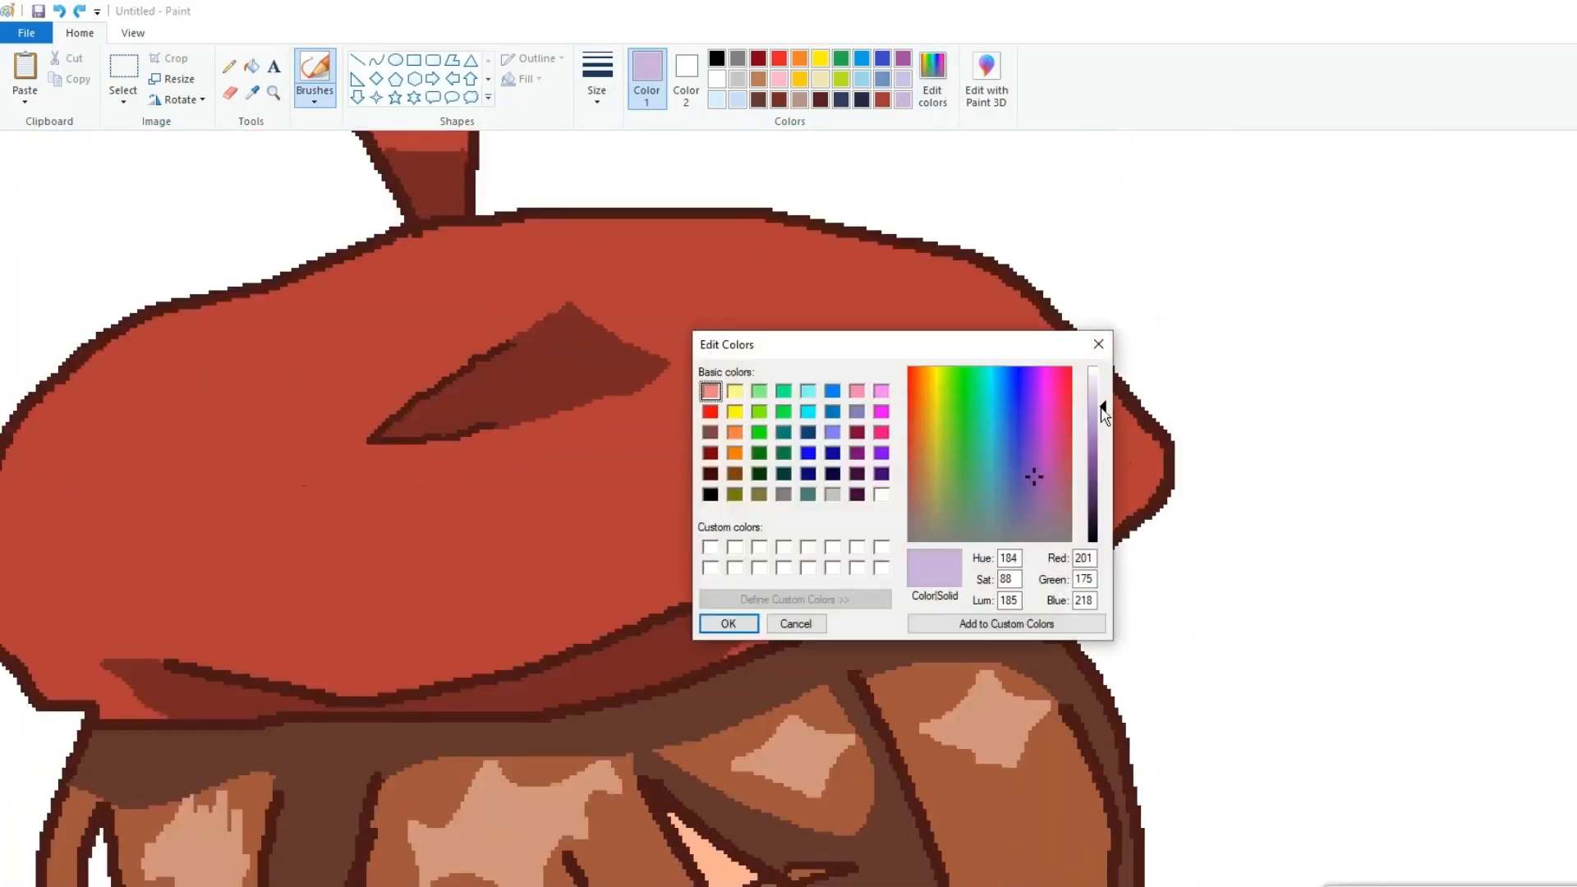
left_click_drag(1101, 409, 1100, 386)
left_click(729, 623)
Make test strokes on the beret's right side, sample the blended light red from them and undo the strokes
left_click_drag(994, 337, 828, 366)
left_click(253, 92)
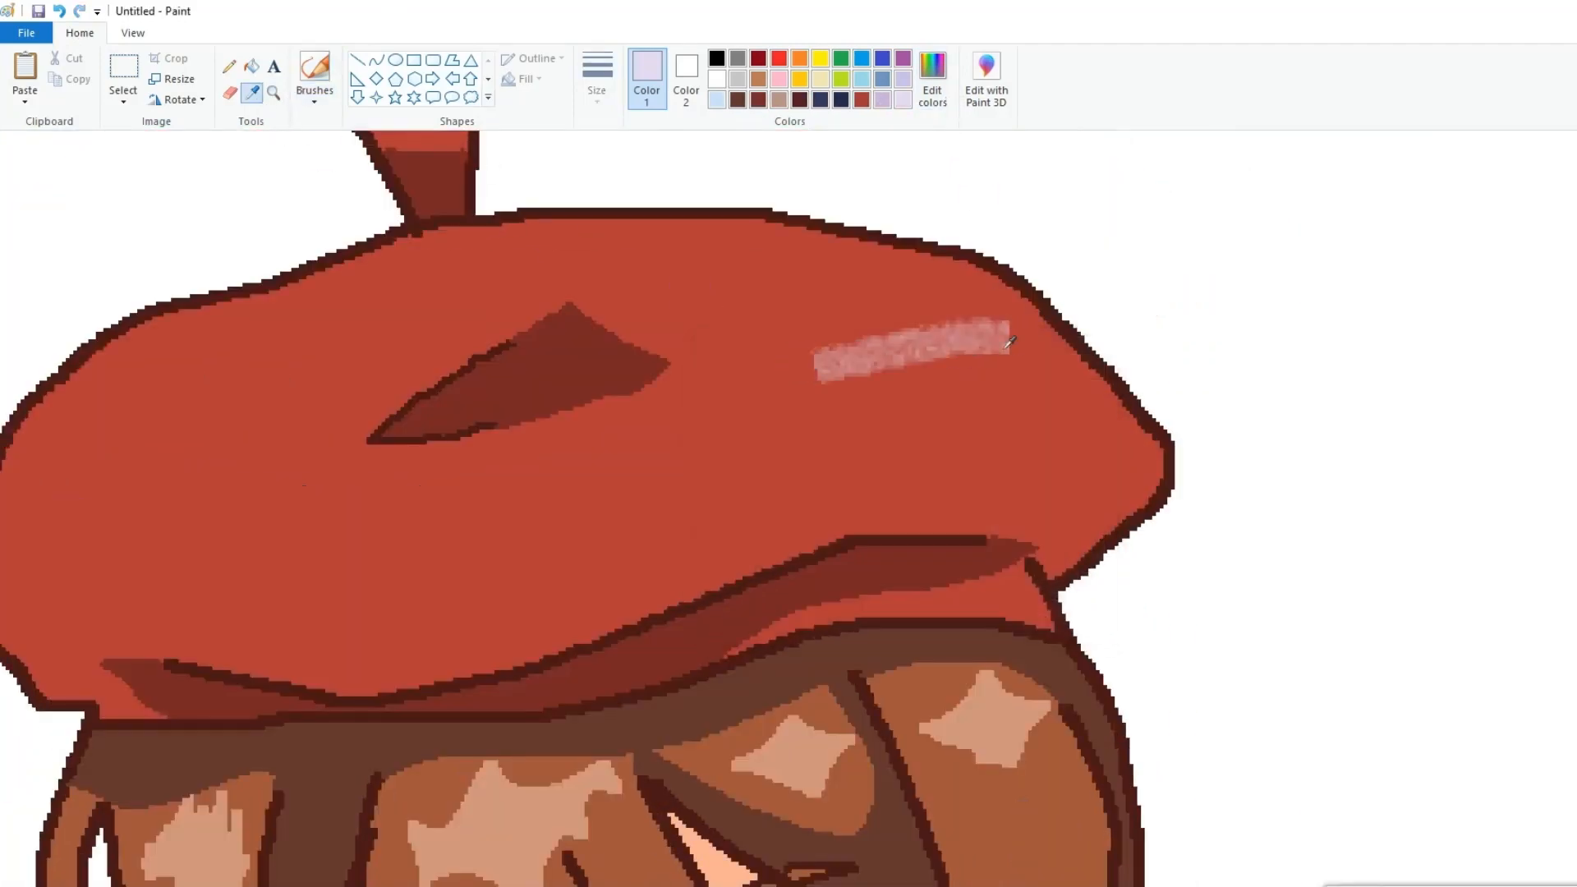
left_click(986, 335)
left_click(58, 11)
left_click_drag(1009, 348, 833, 377)
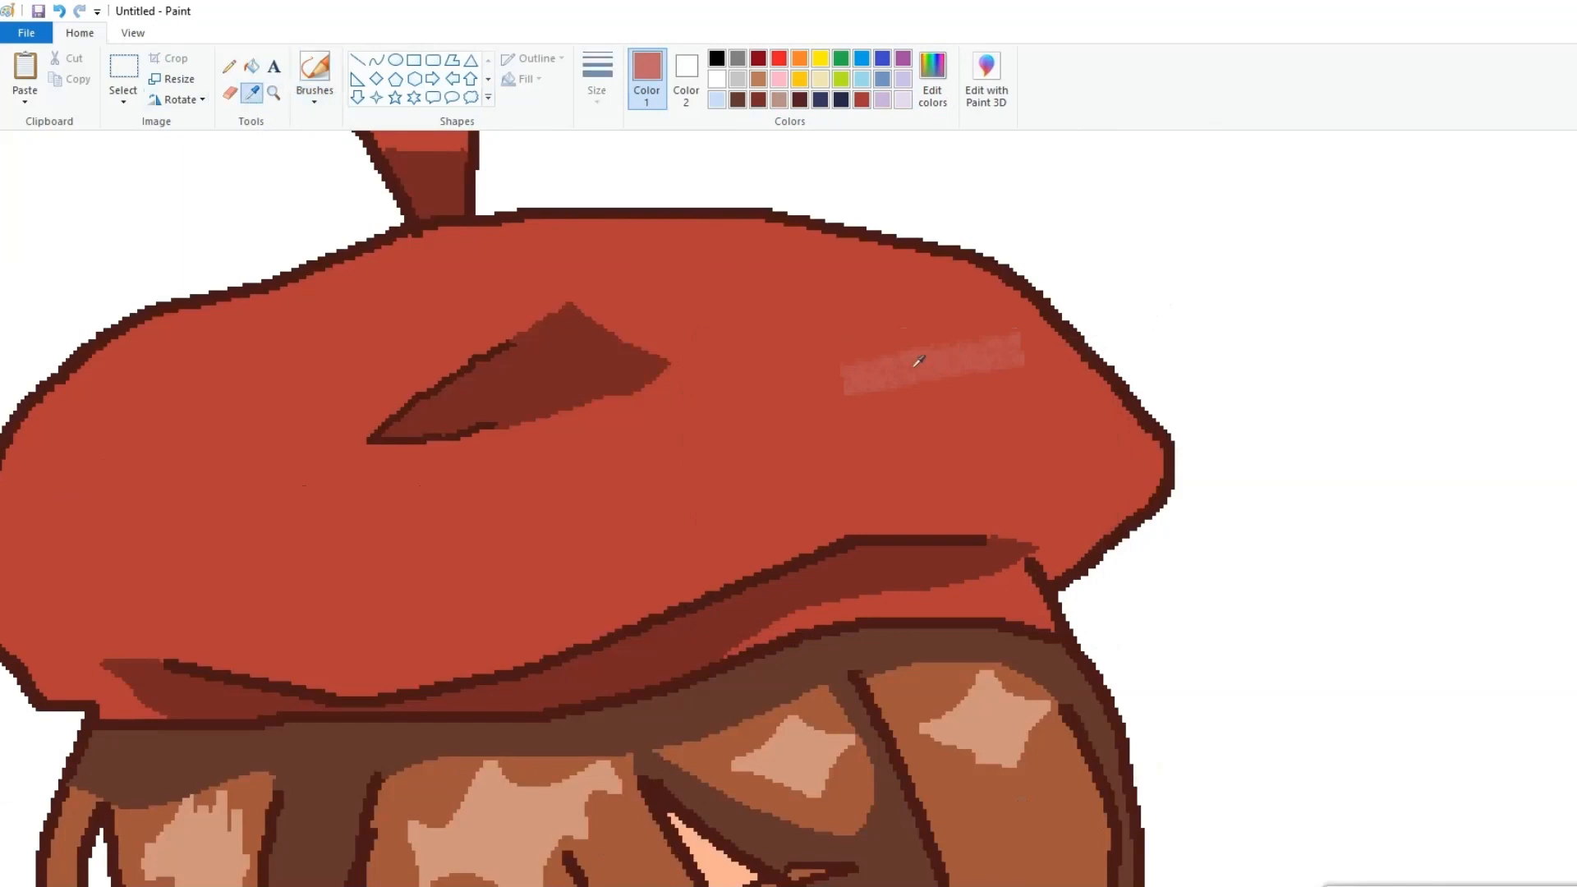
left_click(58, 12)
Brush the sampled light red over the right half of the beret, its lower band and the red hair ribbon
scroll(963, 511, "up", 3)
mouse_move(963, 511)
left_mouse_down()
mouse_move(776, 448)
mouse_move(788, 605)
mouse_move(920, 566)
mouse_move(904, 630)
mouse_move(953, 616)
mouse_move(997, 694)
mouse_move(1084, 696)
mouse_move(1141, 665)
mouse_move(1113, 631)
mouse_move(1046, 661)
mouse_move(971, 616)
left_mouse_up()
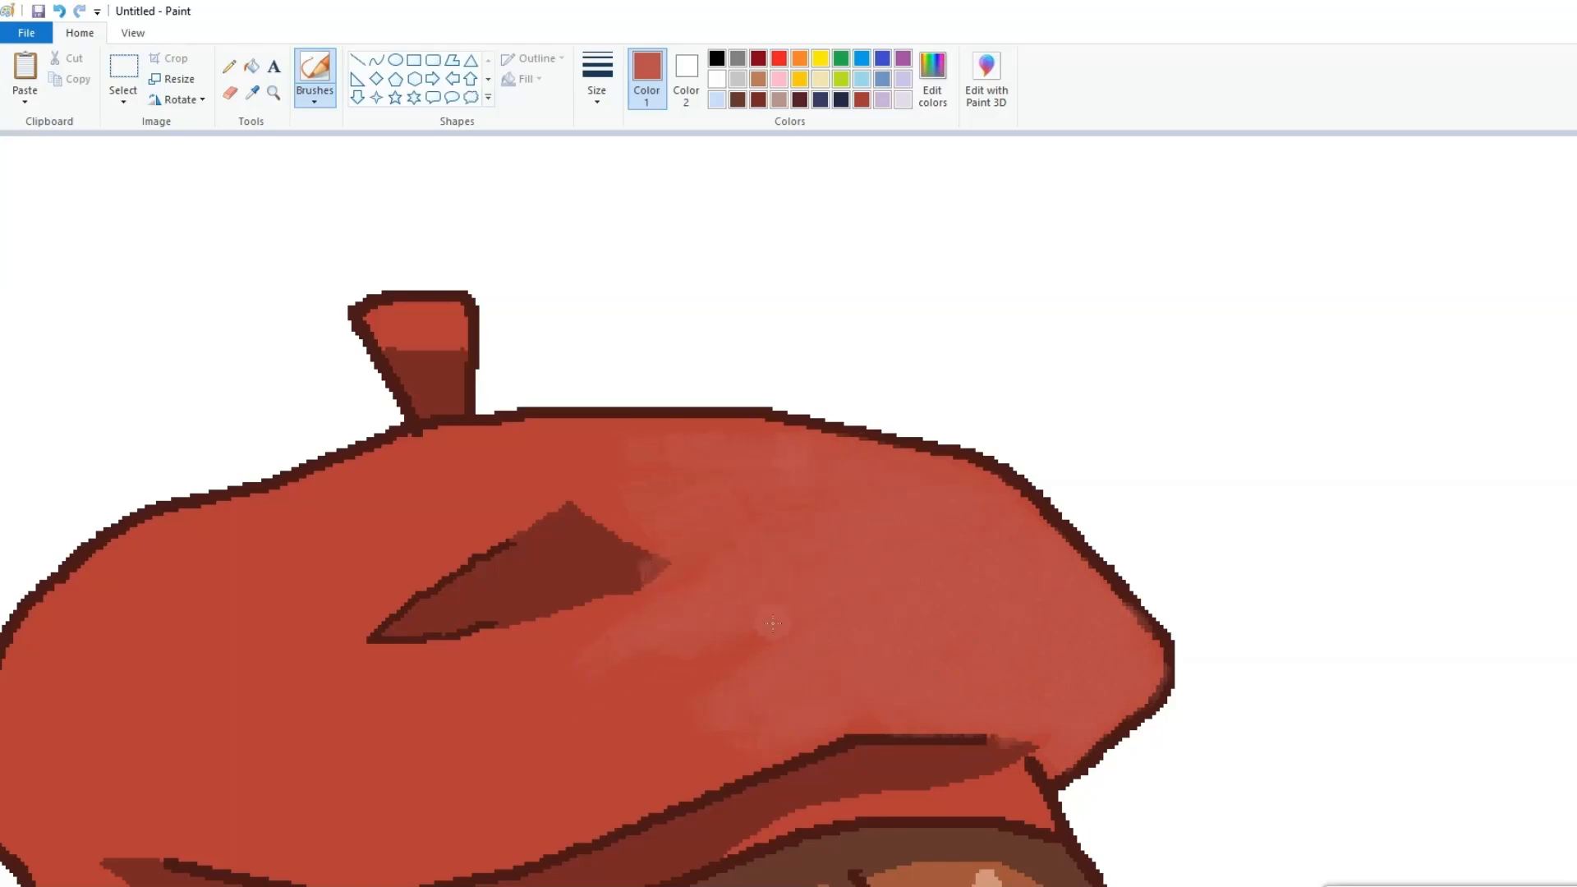
scroll(971, 497, "down", 5)
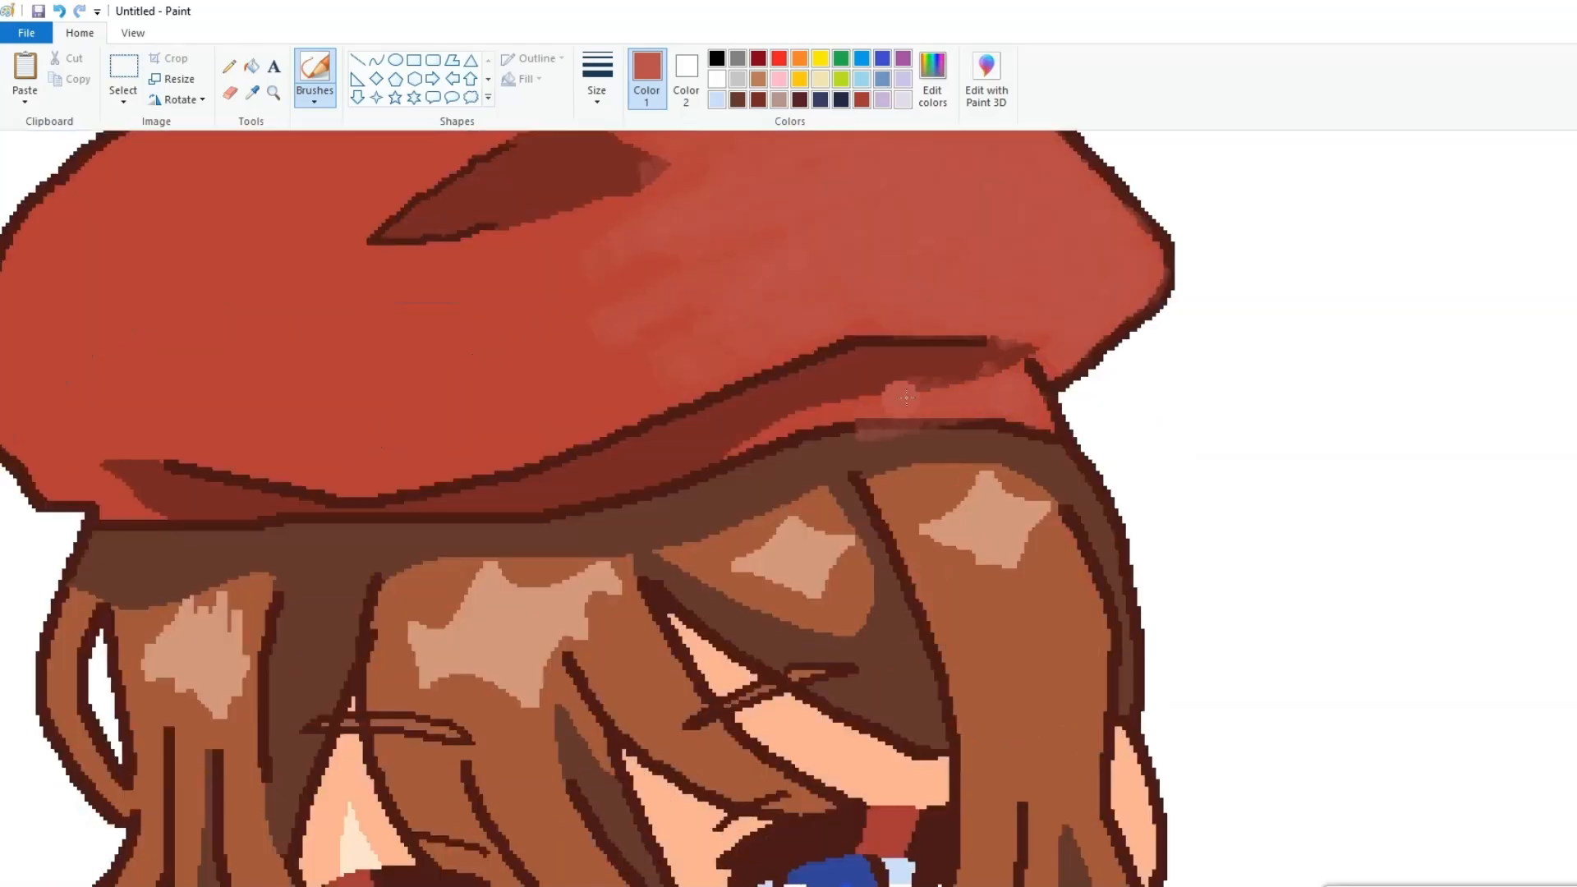
scroll(1068, 492, "down", 7)
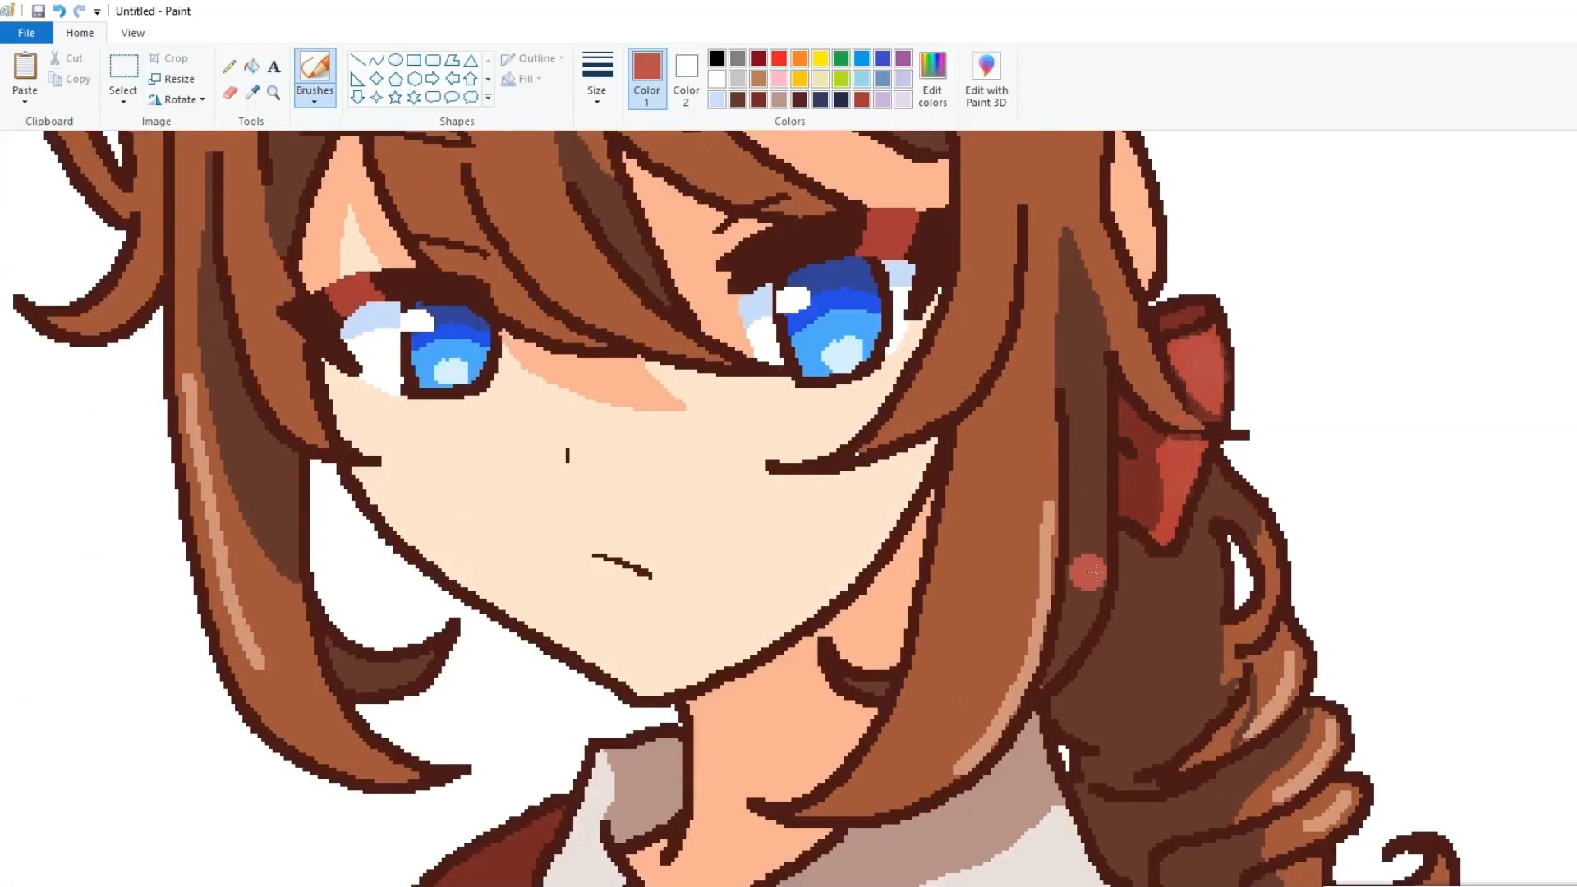
Brush the light red over the coat's right shoulder and down the outer sleeve around the dark folds
scroll(1083, 572, "down", 5)
mouse_move(1210, 347)
left_mouse_down()
mouse_move(1319, 463)
mouse_move(1310, 452)
mouse_move(1341, 467)
mouse_move(1179, 325)
mouse_move(1570, 666)
left_mouse_up()
left_click_drag(1207, 351, 1159, 558)
left_click_drag(1212, 394, 1219, 609)
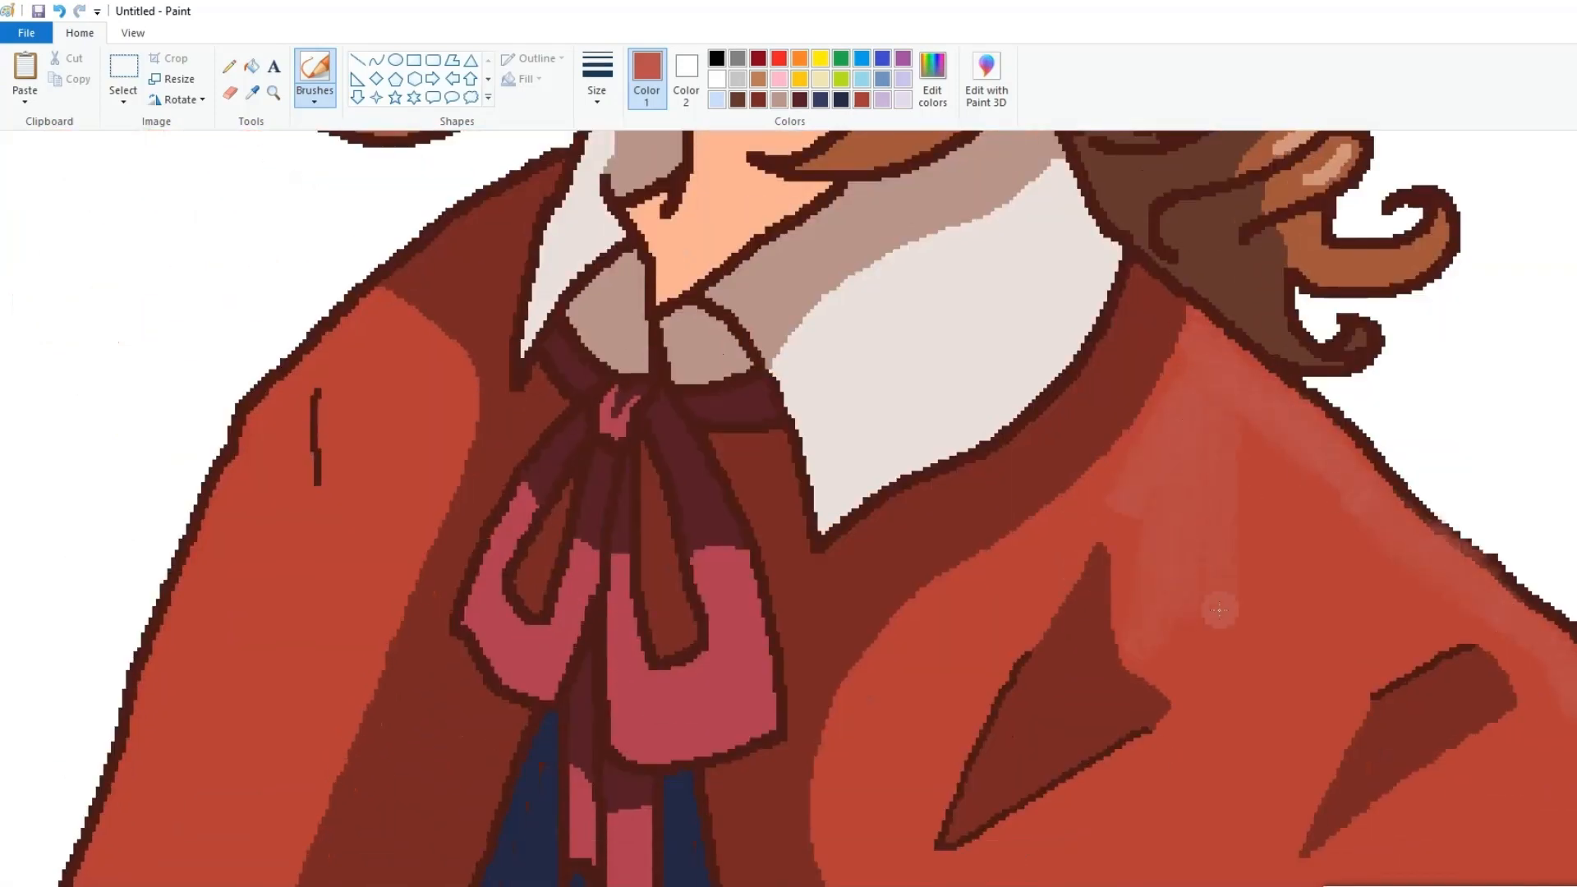
mouse_move(1276, 383)
left_mouse_down()
mouse_move(1235, 702)
mouse_move(1248, 421)
mouse_move(1328, 634)
mouse_move(1357, 638)
mouse_move(1394, 574)
left_mouse_up()
mouse_move(1328, 513)
left_mouse_down()
mouse_move(1309, 656)
mouse_move(1230, 758)
mouse_move(1267, 718)
mouse_move(1342, 714)
left_mouse_up()
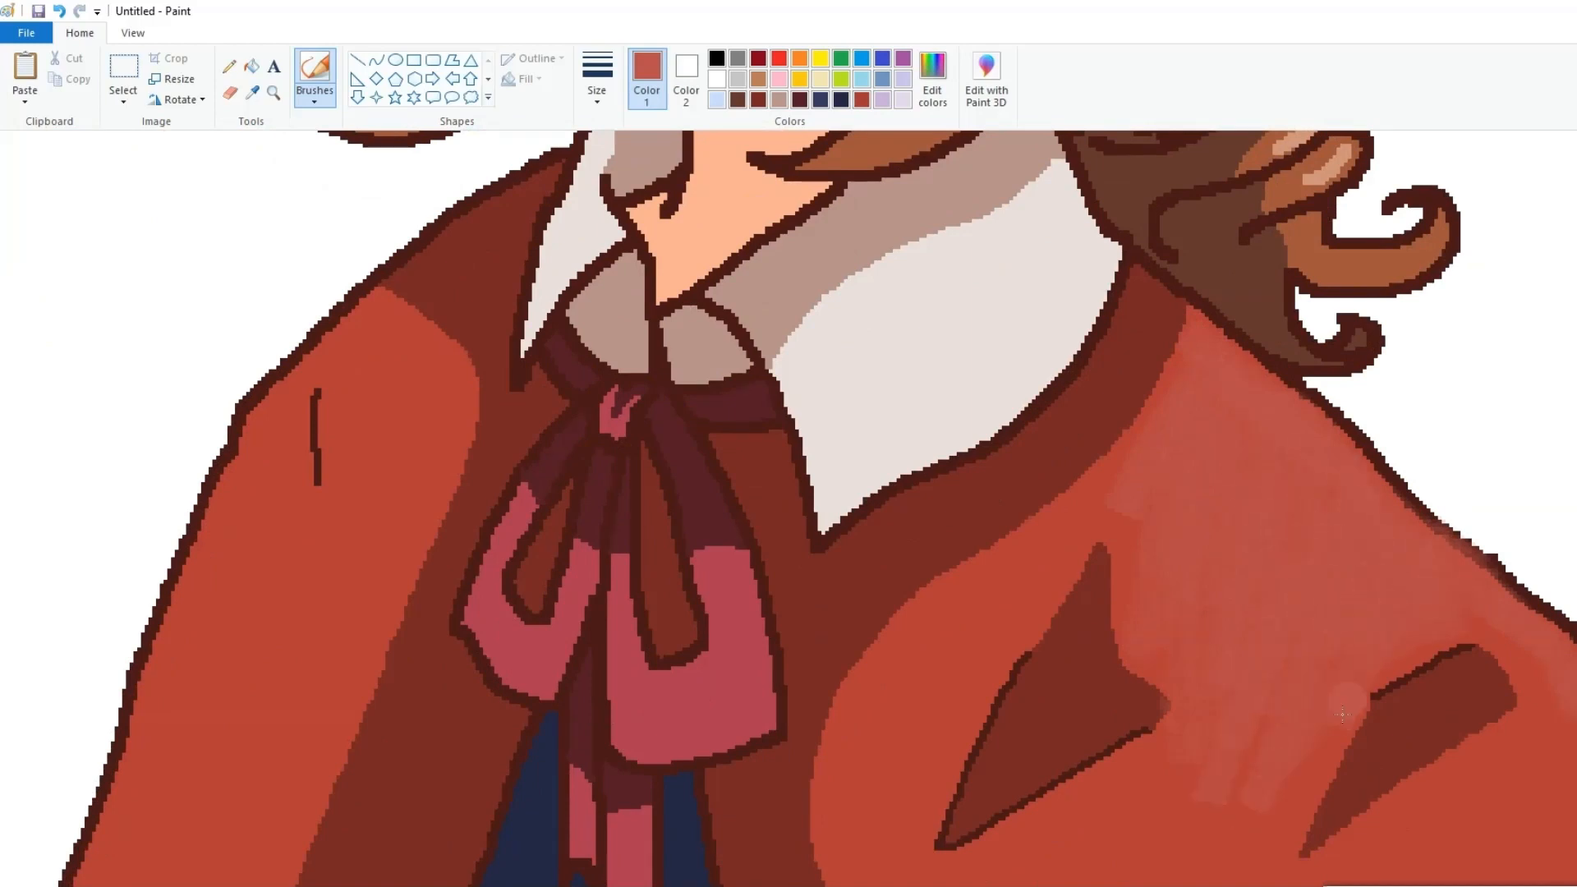
left_click_drag(1492, 624, 1553, 674)
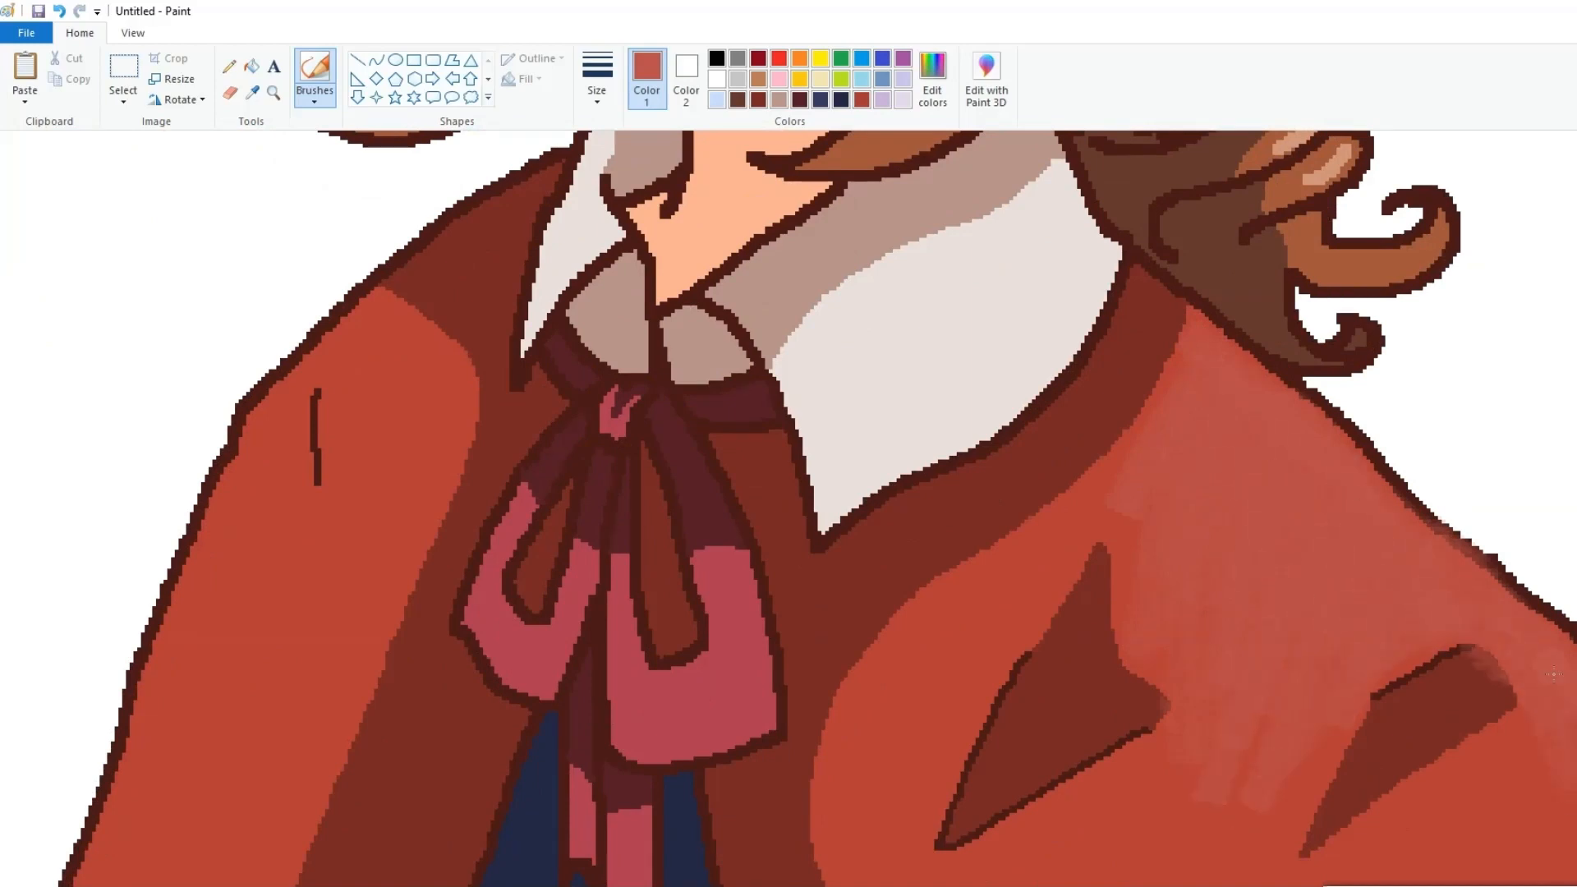
mouse_move(1569, 779)
left_mouse_down()
mouse_move(1358, 858)
mouse_move(1513, 872)
left_mouse_up()
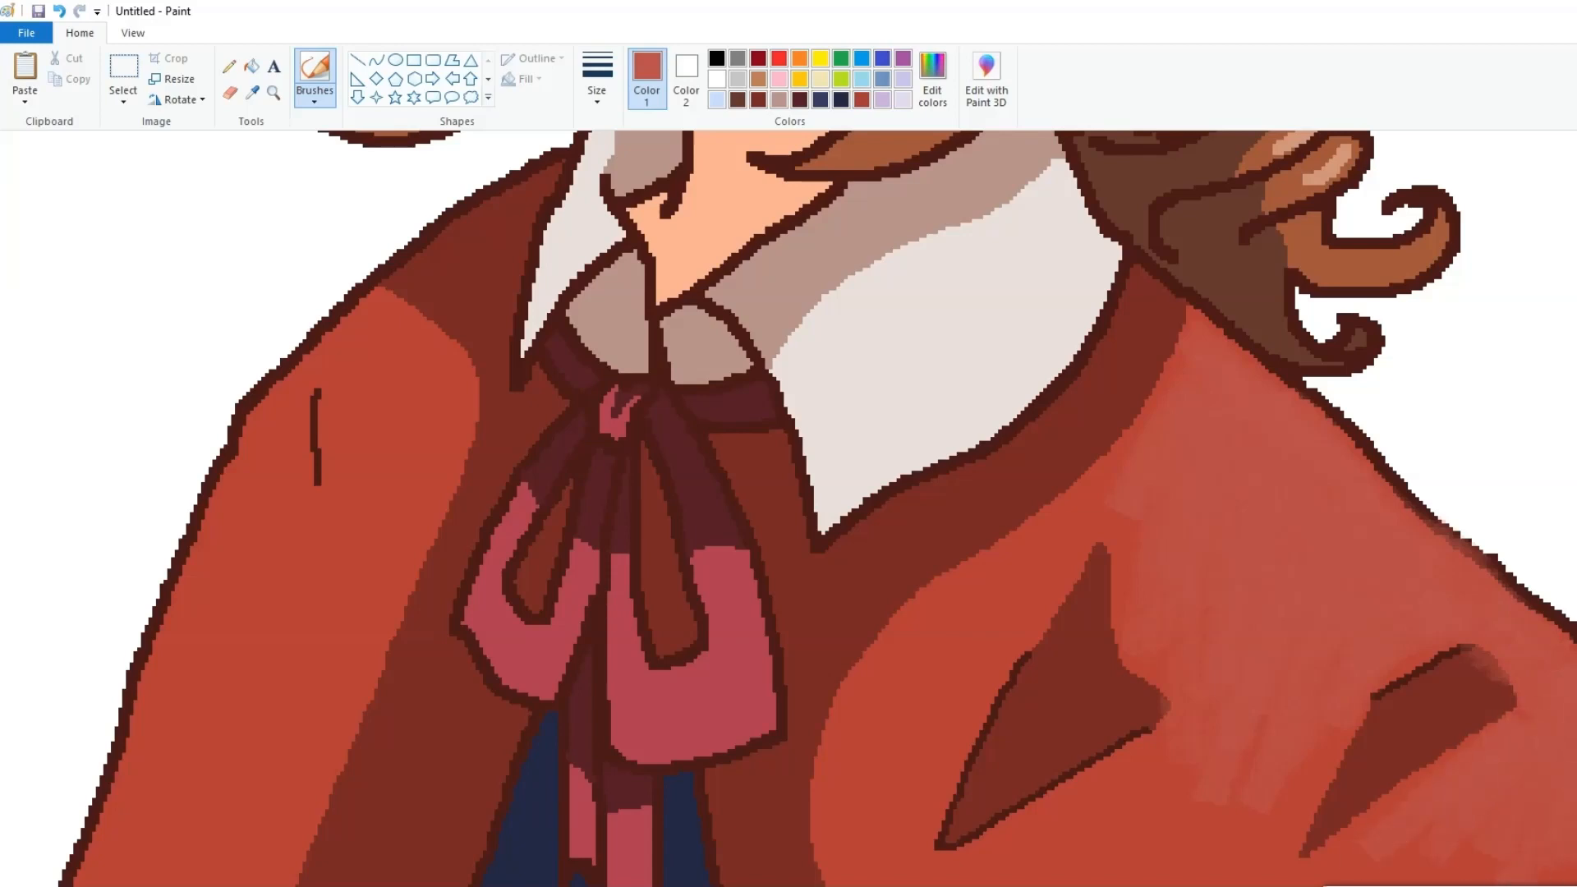
Extend the light red along the coat's collar shadow and upper fold, undoing the stray stroke on the left sleeve
left_click_drag(1156, 427, 1039, 567)
left_click_drag(1115, 470, 1142, 598)
left_click_drag(419, 426, 270, 770)
left_click(59, 11)
left_click_drag(981, 560, 1143, 411)
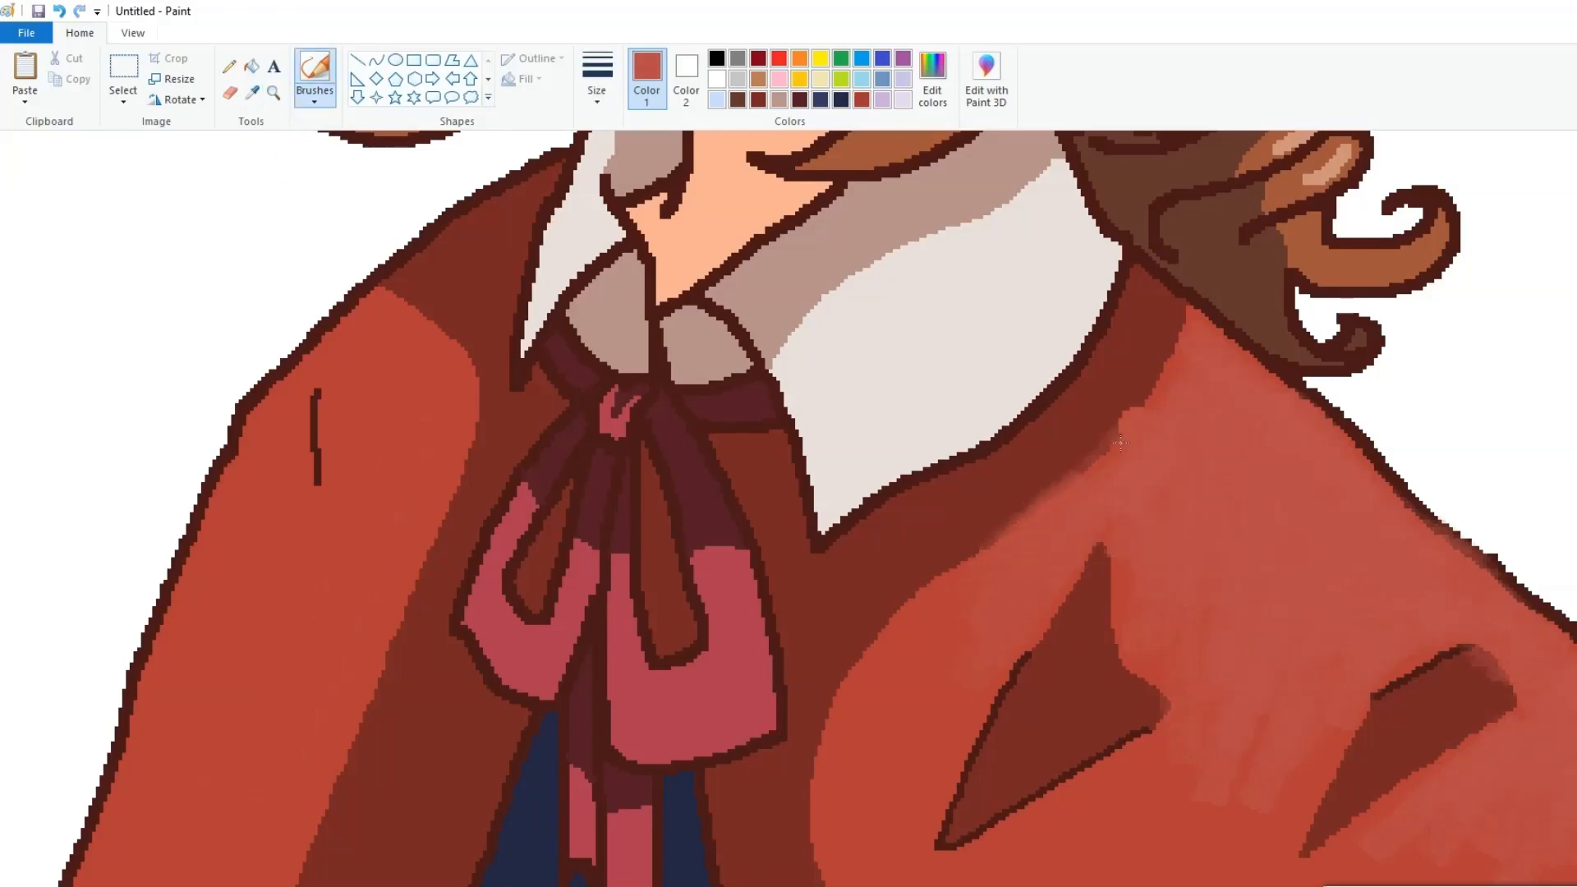
Sample the coat's base red and blend the edges of the light areas on the coat, beret band and beret crease
left_click(251, 92)
left_click(967, 651)
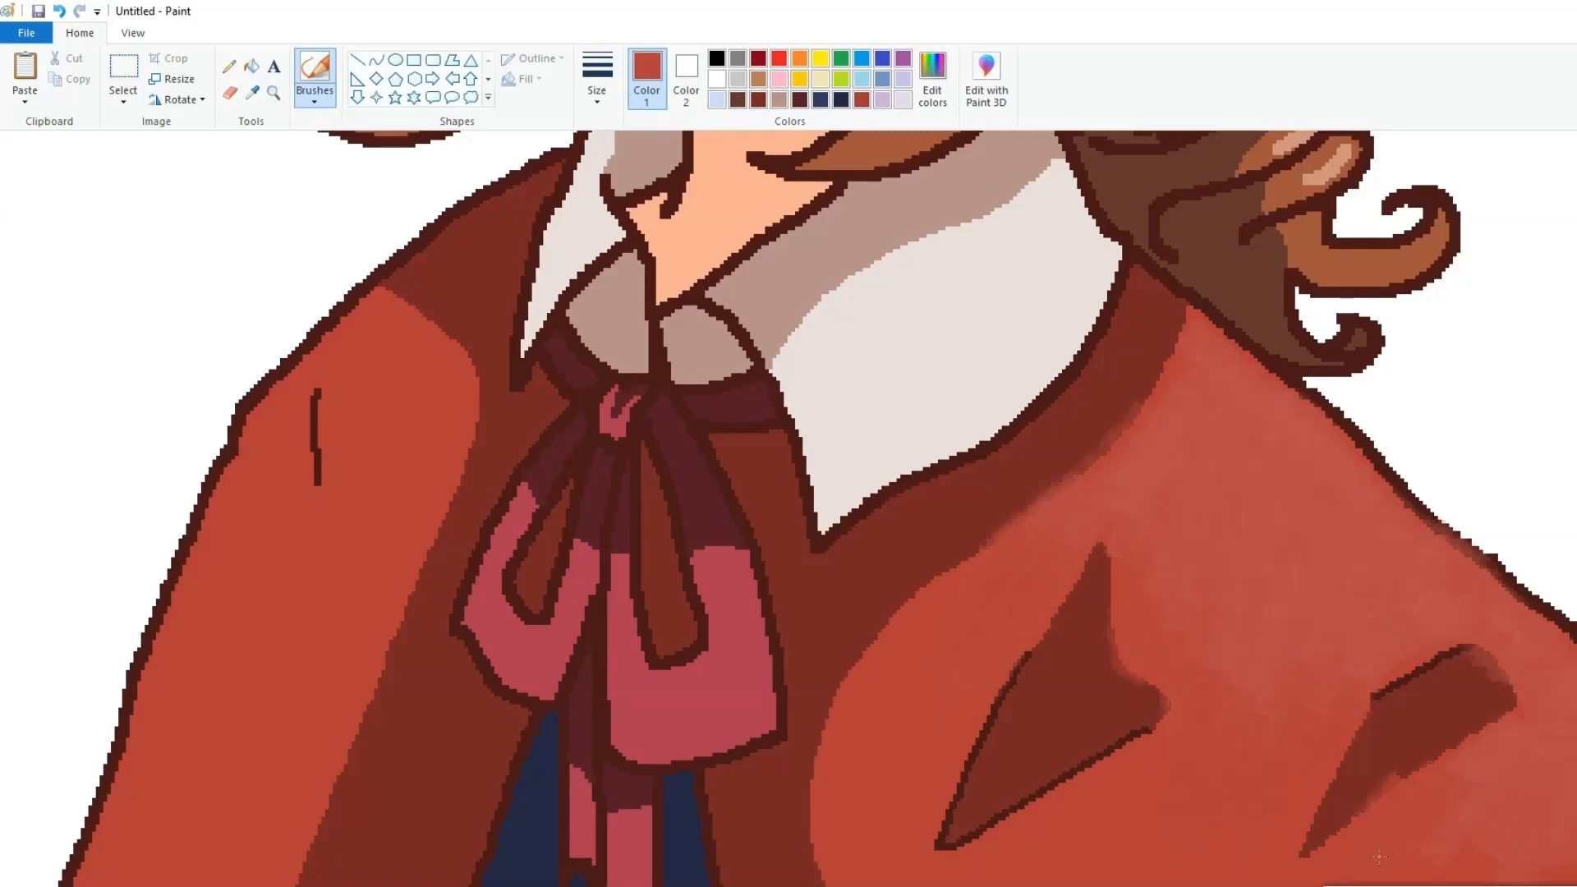
scroll(667, 599, "up", 15)
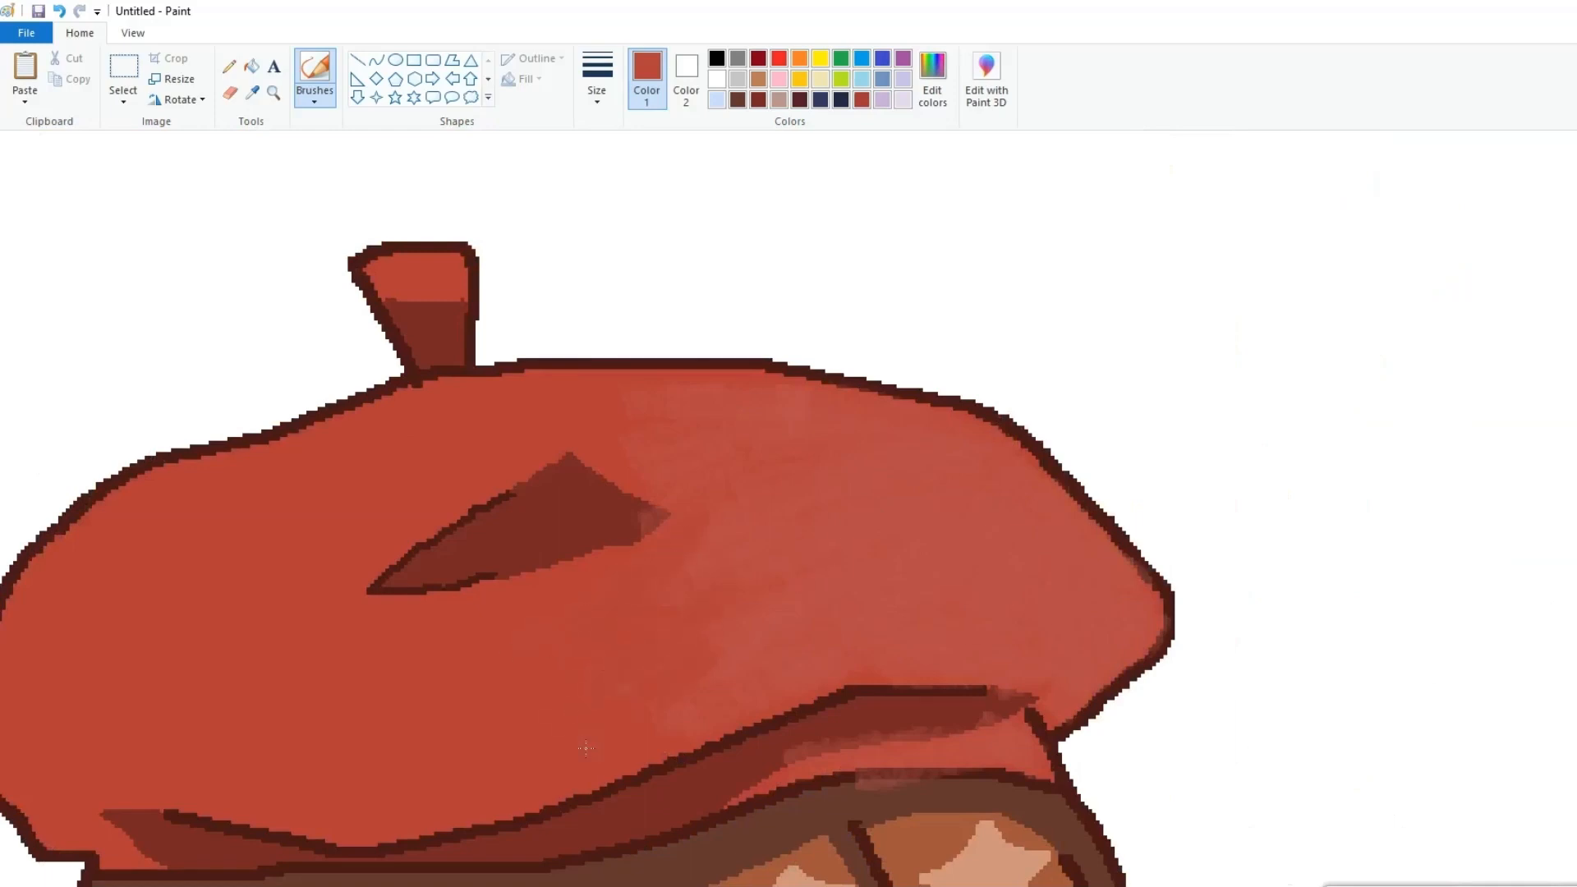
left_click_drag(859, 739, 888, 729)
left_click_drag(845, 778, 786, 791)
left_click_drag(900, 730, 1034, 725)
left_click_drag(661, 516, 639, 539)
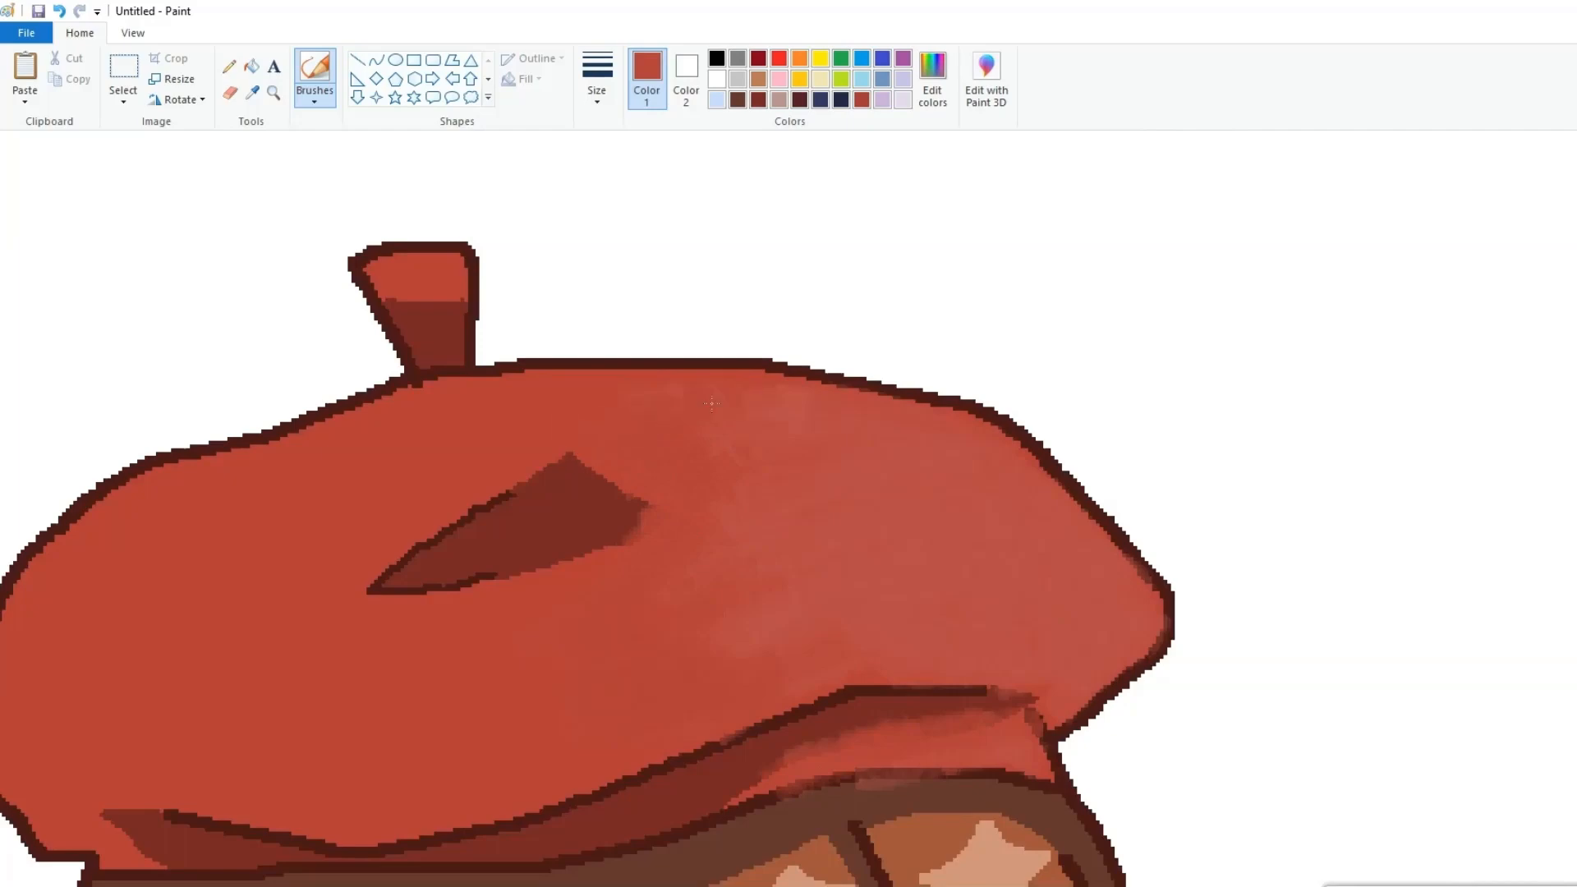
Make a white test stroke on the beret's right side, sample the blended pale red and undo the stroke
scroll(789, 509, "down", 4)
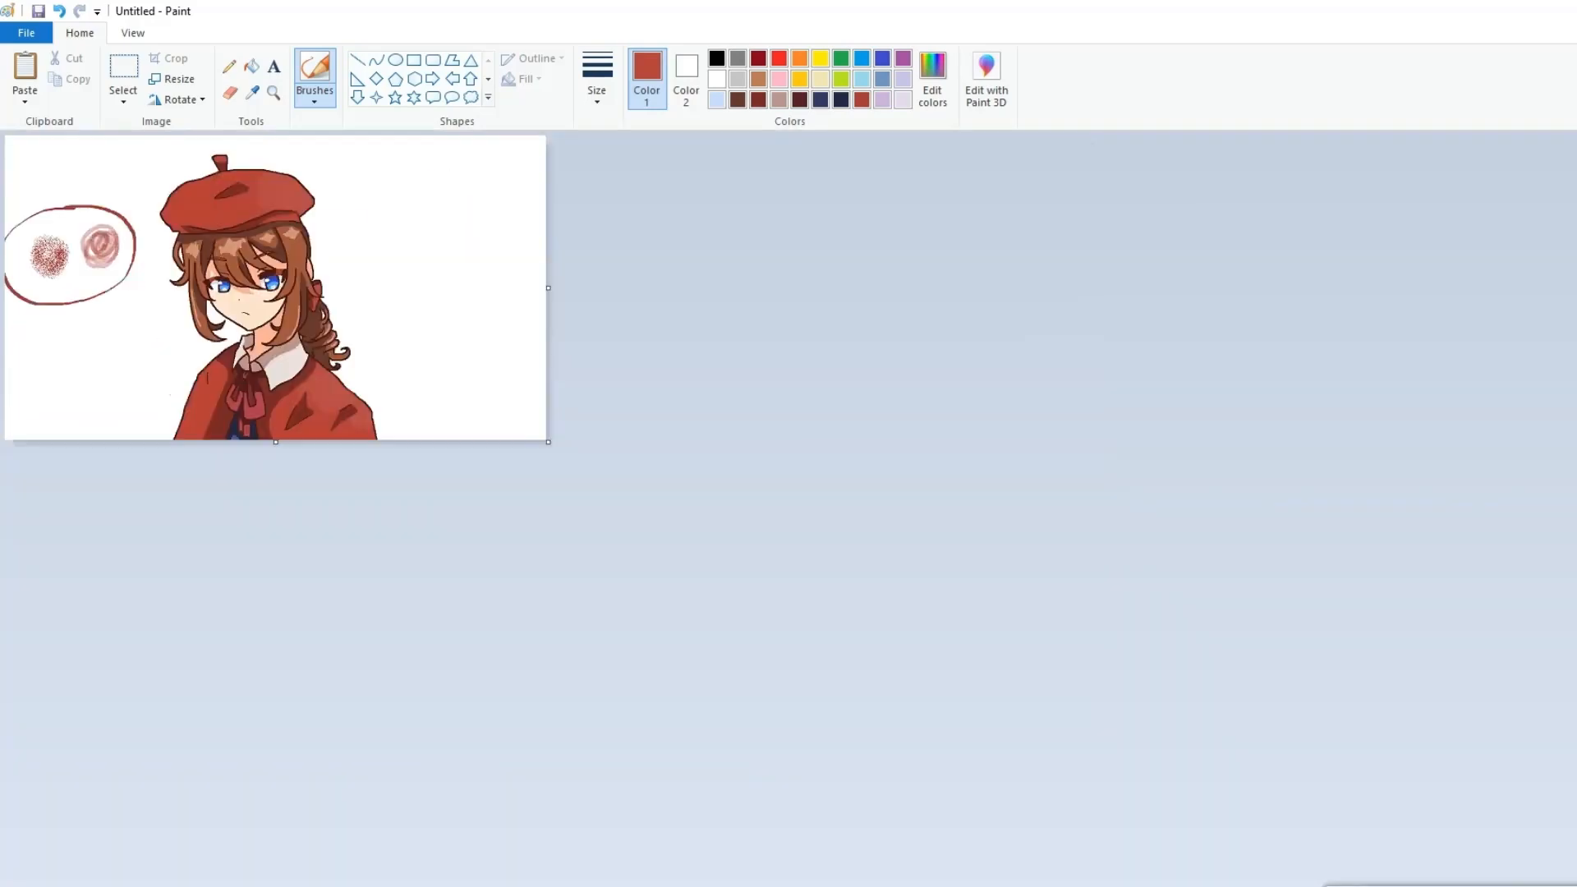
scroll(788, 509, "up", 3)
scroll(789, 508, "right", 6)
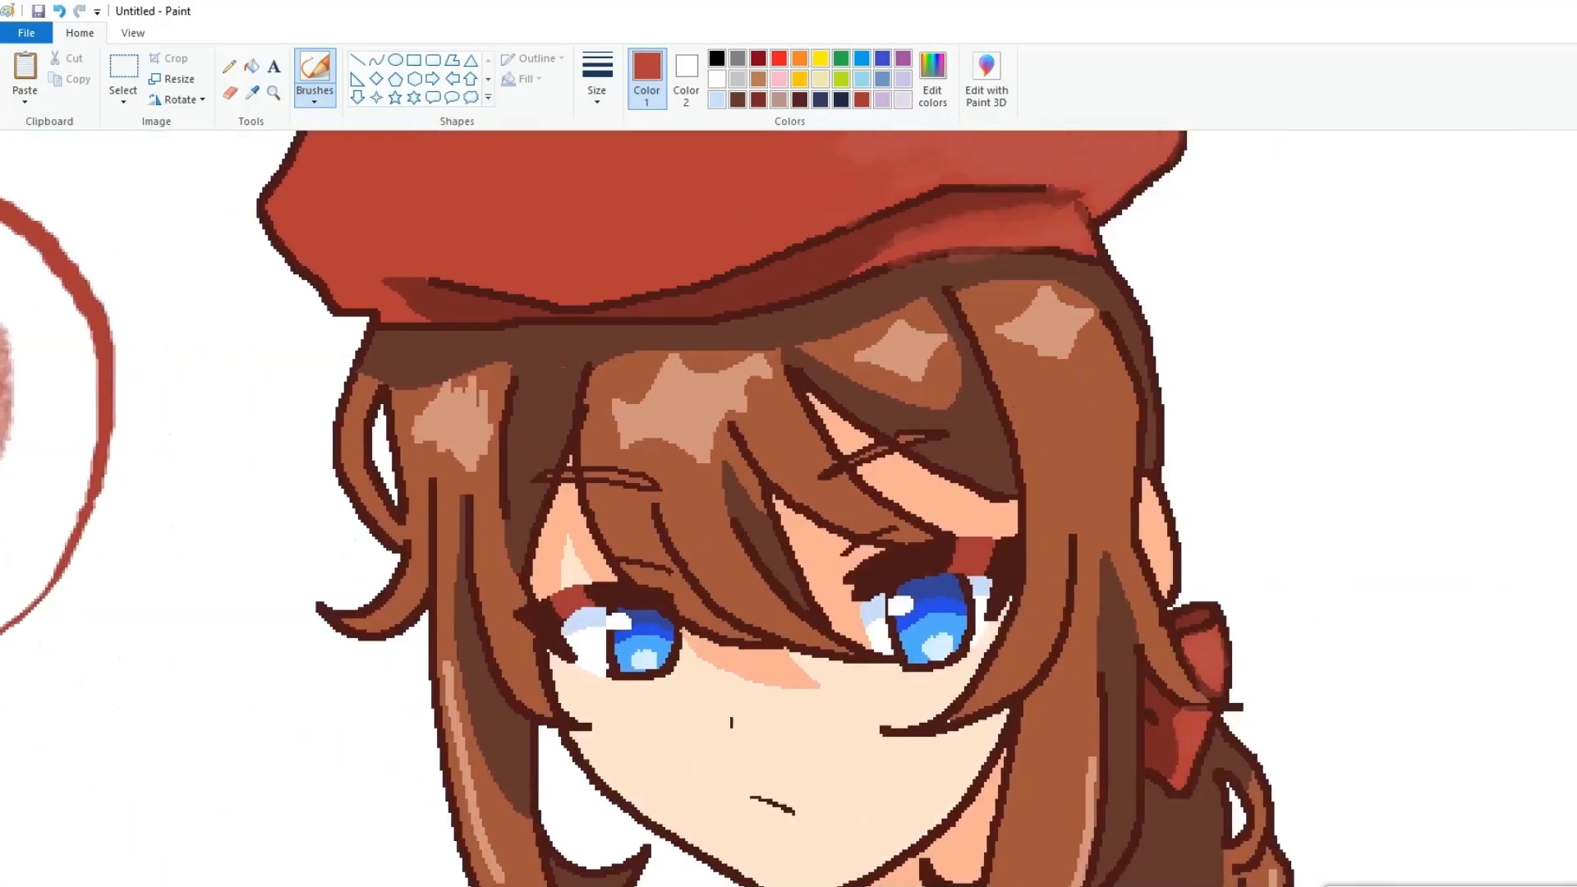
scroll(788, 508, "up", 2)
left_click(717, 79)
scroll(903, 329, "up", 2)
left_click_drag(949, 394, 1007, 465)
left_click(253, 94)
left_click(982, 431)
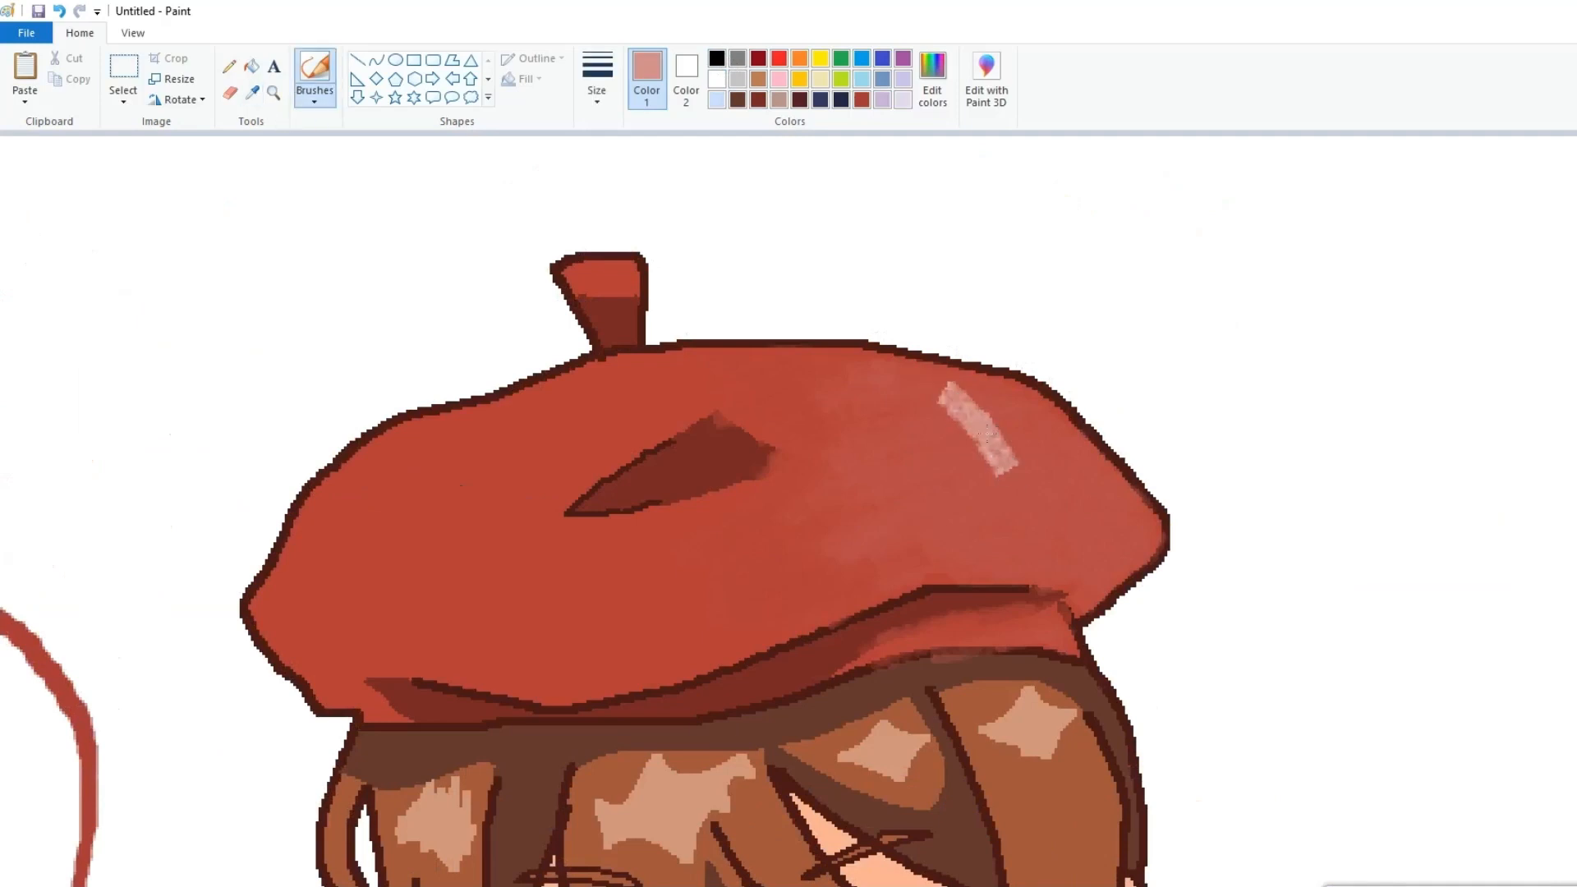
left_click(60, 11)
Make a stroke with the pale red on the beret's right side, sample the softer light red and undo the stroke
left_click_drag(970, 398, 1025, 471)
left_click(253, 94)
left_click(1003, 431)
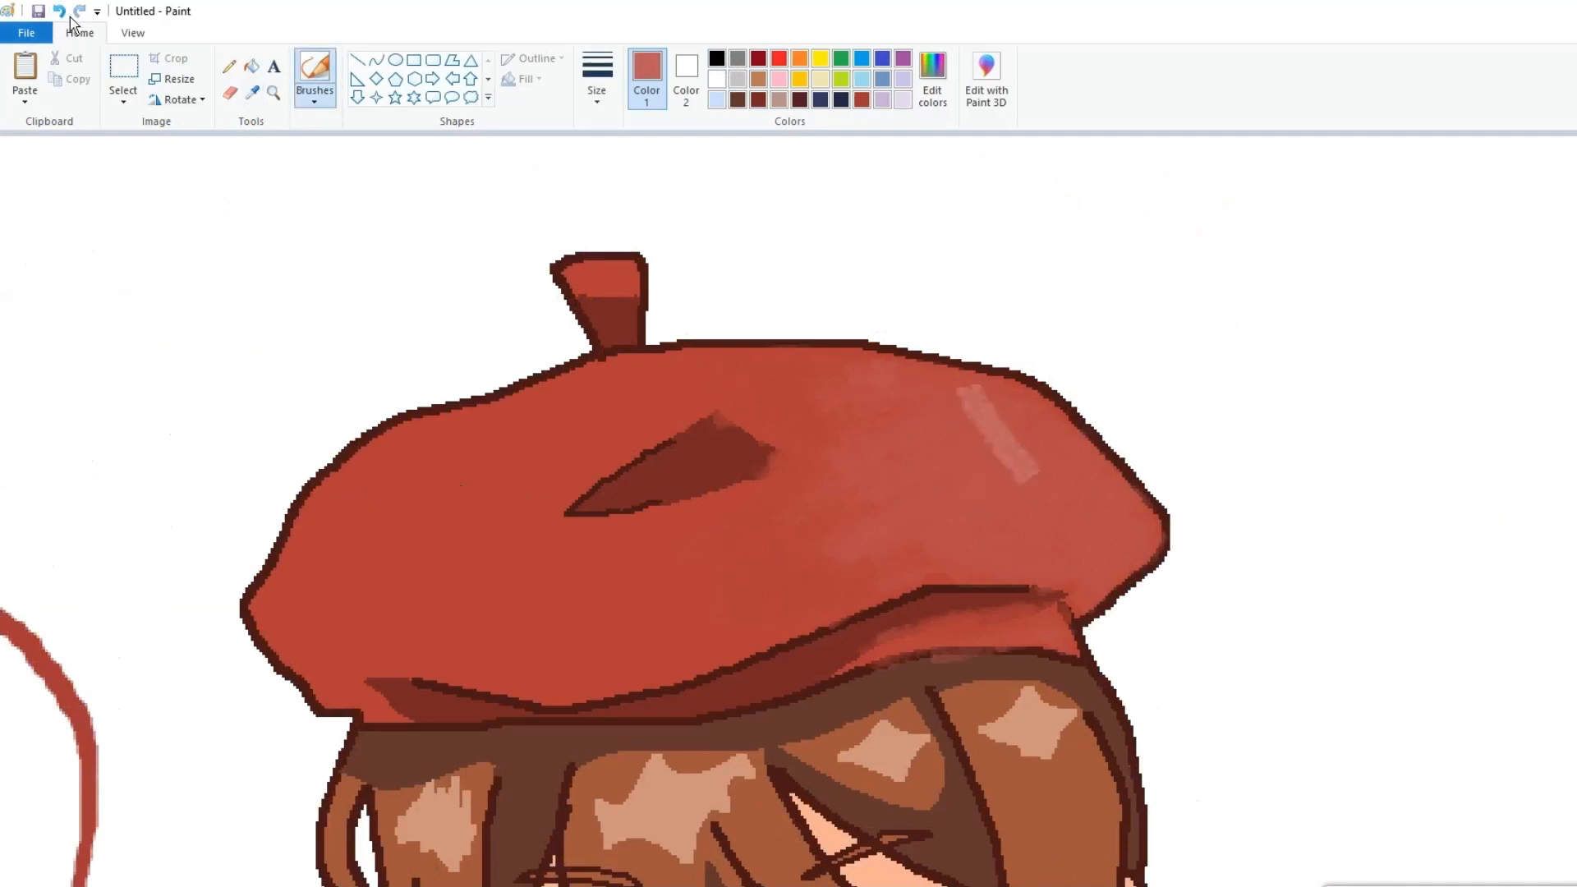
left_click(61, 12)
Brush the softer light red onto the beret's stem and upper right side and along the coat's right shoulder
scroll(789, 508, "up", 1)
scroll(788, 508, "right", 5)
left_click_drag(328, 324, 308, 309)
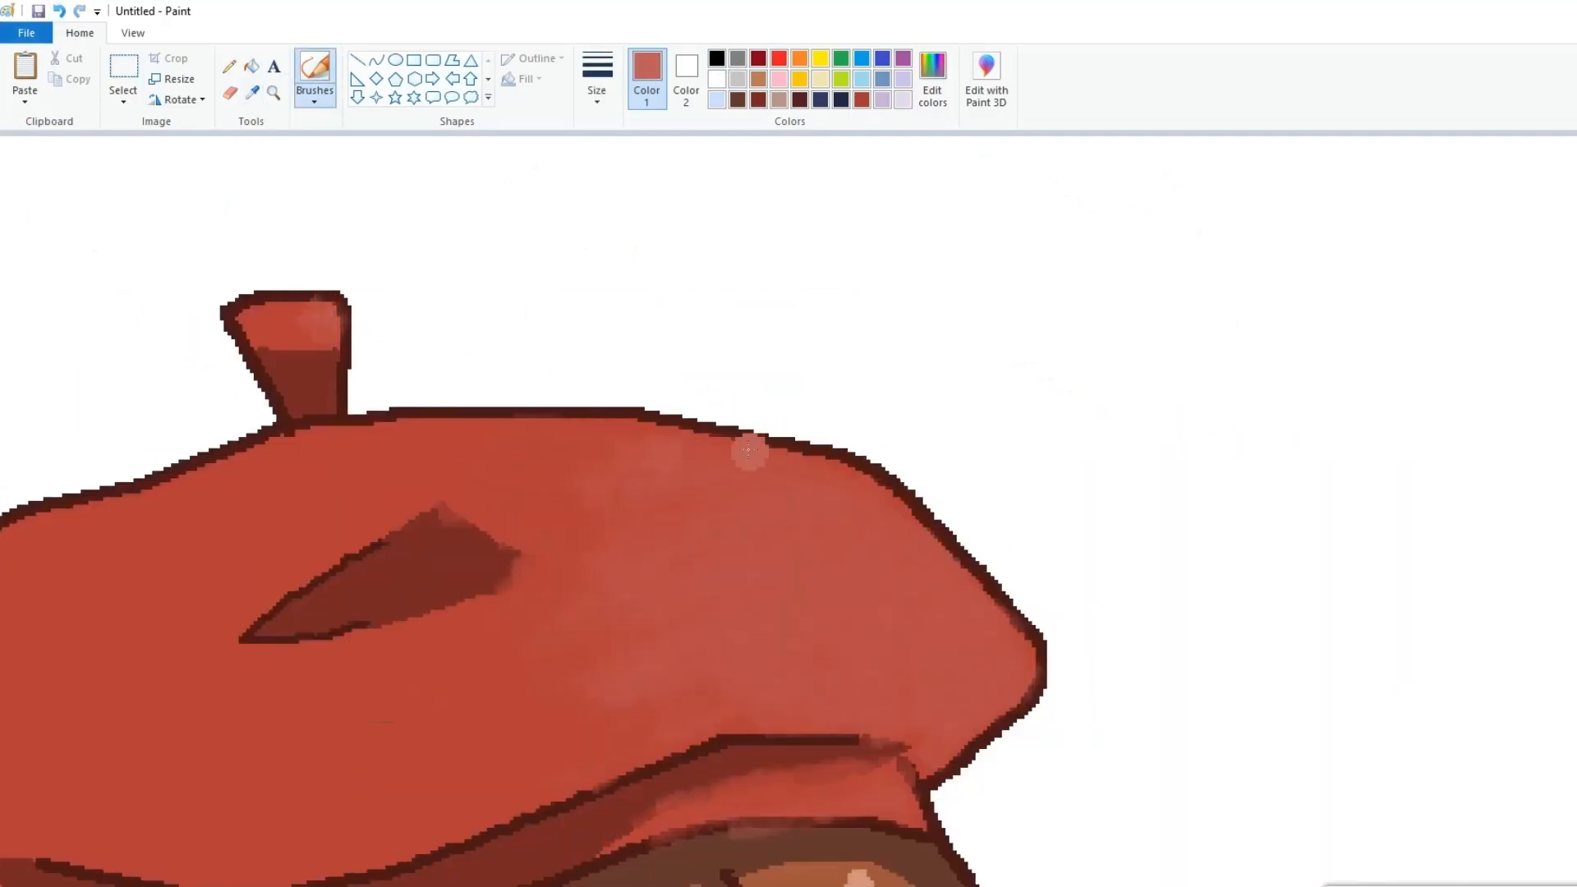
mouse_move(742, 451)
left_mouse_down()
mouse_move(806, 470)
mouse_move(762, 484)
mouse_move(896, 515)
mouse_move(863, 539)
mouse_move(905, 534)
mouse_move(897, 519)
mouse_move(1015, 652)
mouse_move(914, 602)
mouse_move(923, 616)
mouse_move(977, 568)
left_mouse_up()
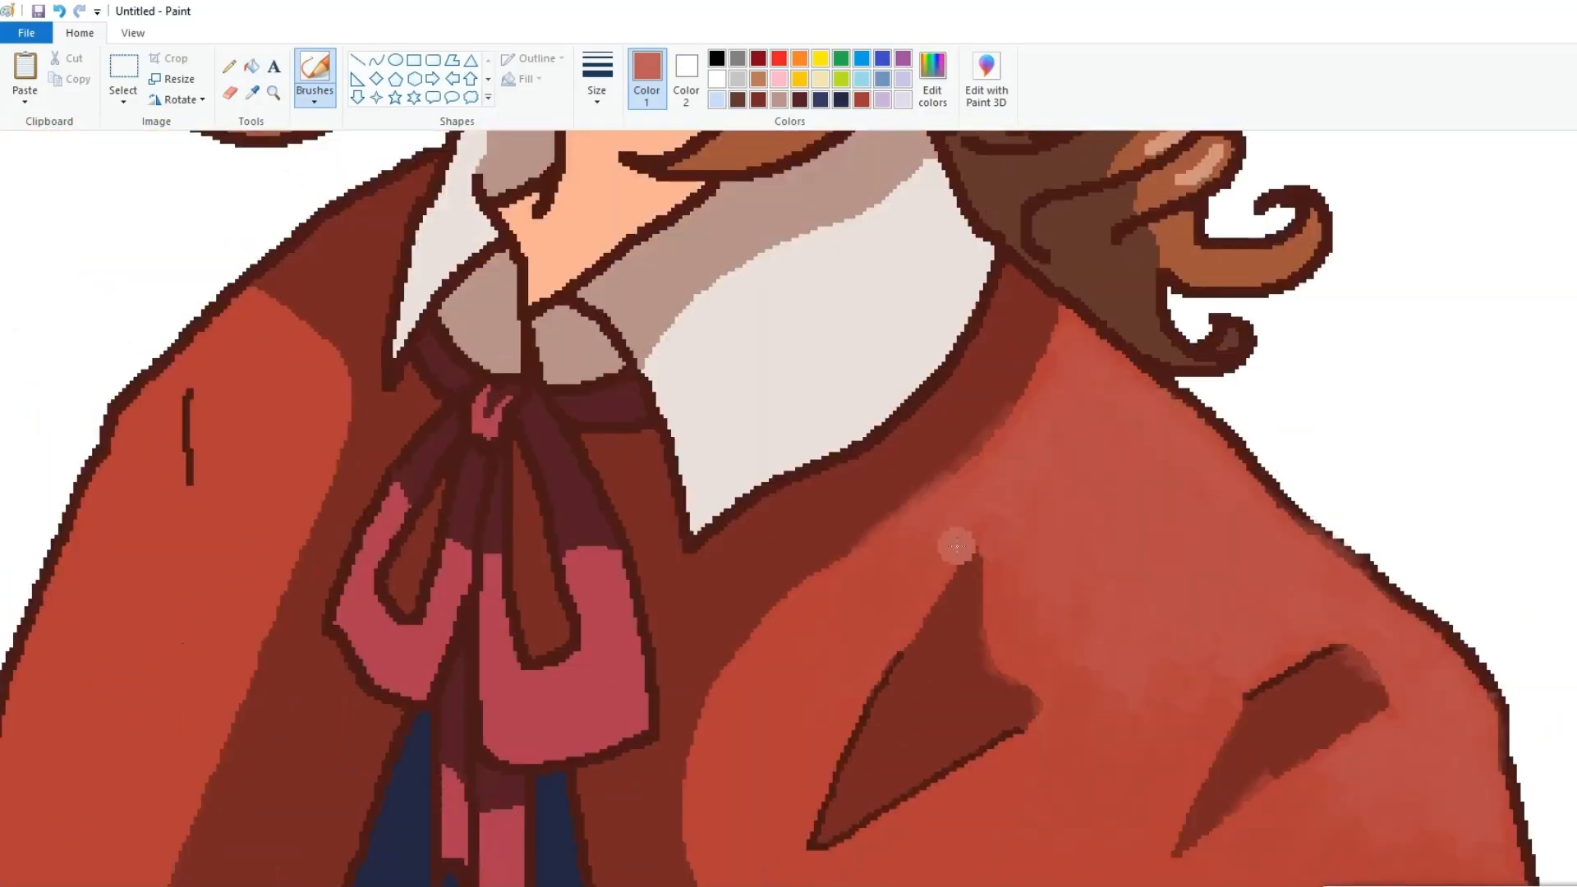
mouse_move(957, 546)
left_mouse_down()
mouse_move(1063, 390)
mouse_move(1157, 464)
mouse_move(1060, 458)
mouse_move(1051, 499)
mouse_move(1122, 495)
mouse_move(1175, 592)
mouse_move(1258, 592)
mouse_move(1157, 413)
mouse_move(1275, 523)
mouse_move(1361, 640)
mouse_move(1424, 660)
mouse_move(1388, 622)
mouse_move(1482, 706)
left_mouse_up()
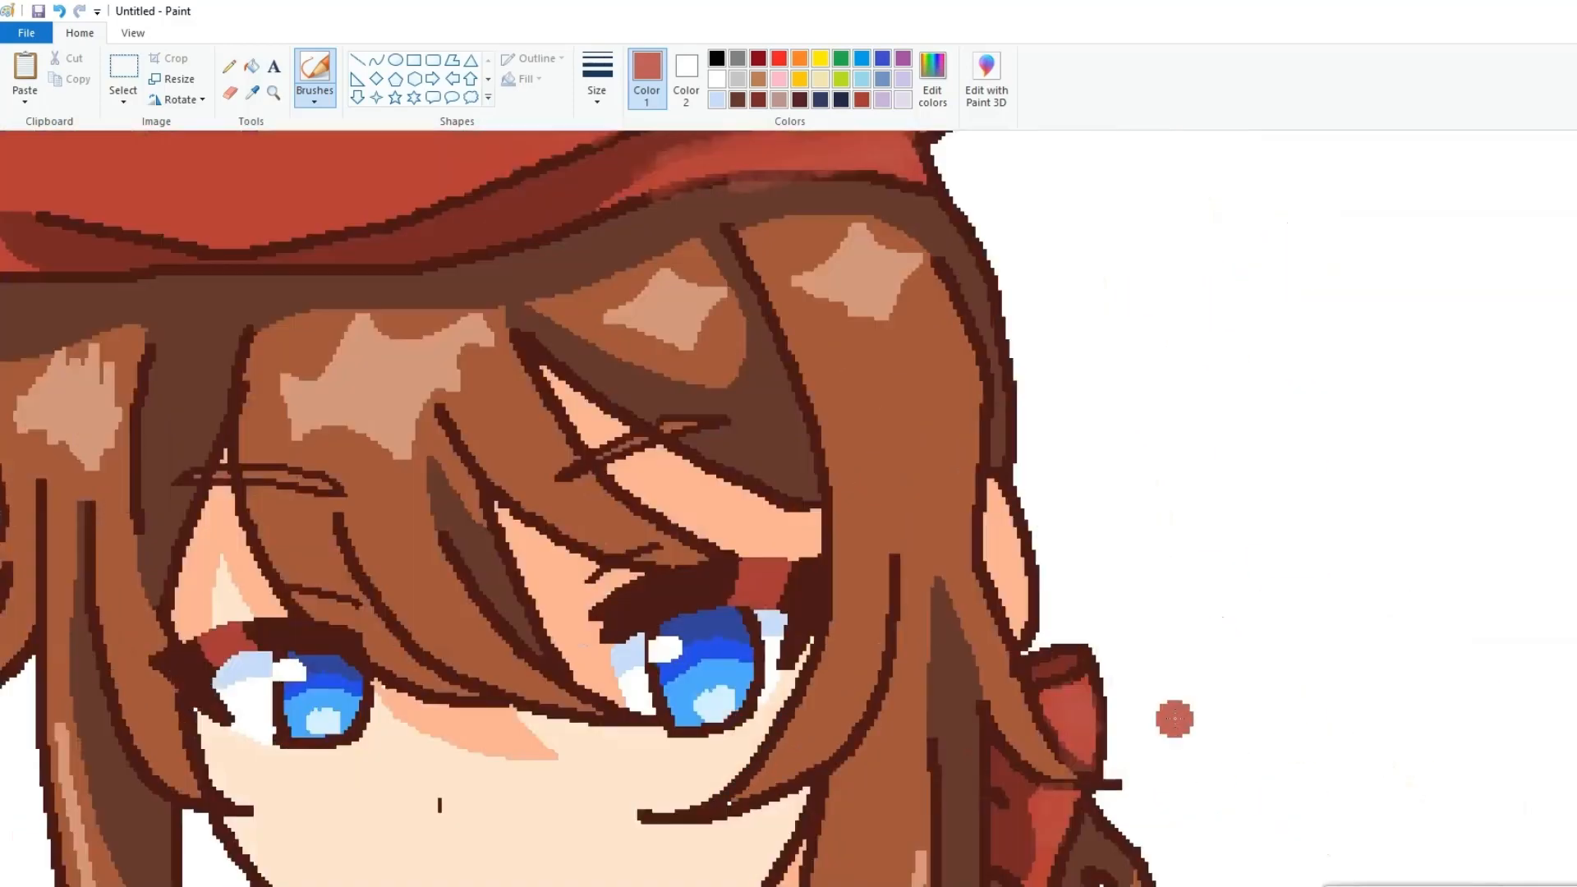
Make white and pale test strokes on the beret's right side, sample a lighter red from them and undo the strokes
scroll(1174, 718, "up", 4)
left_click(717, 80)
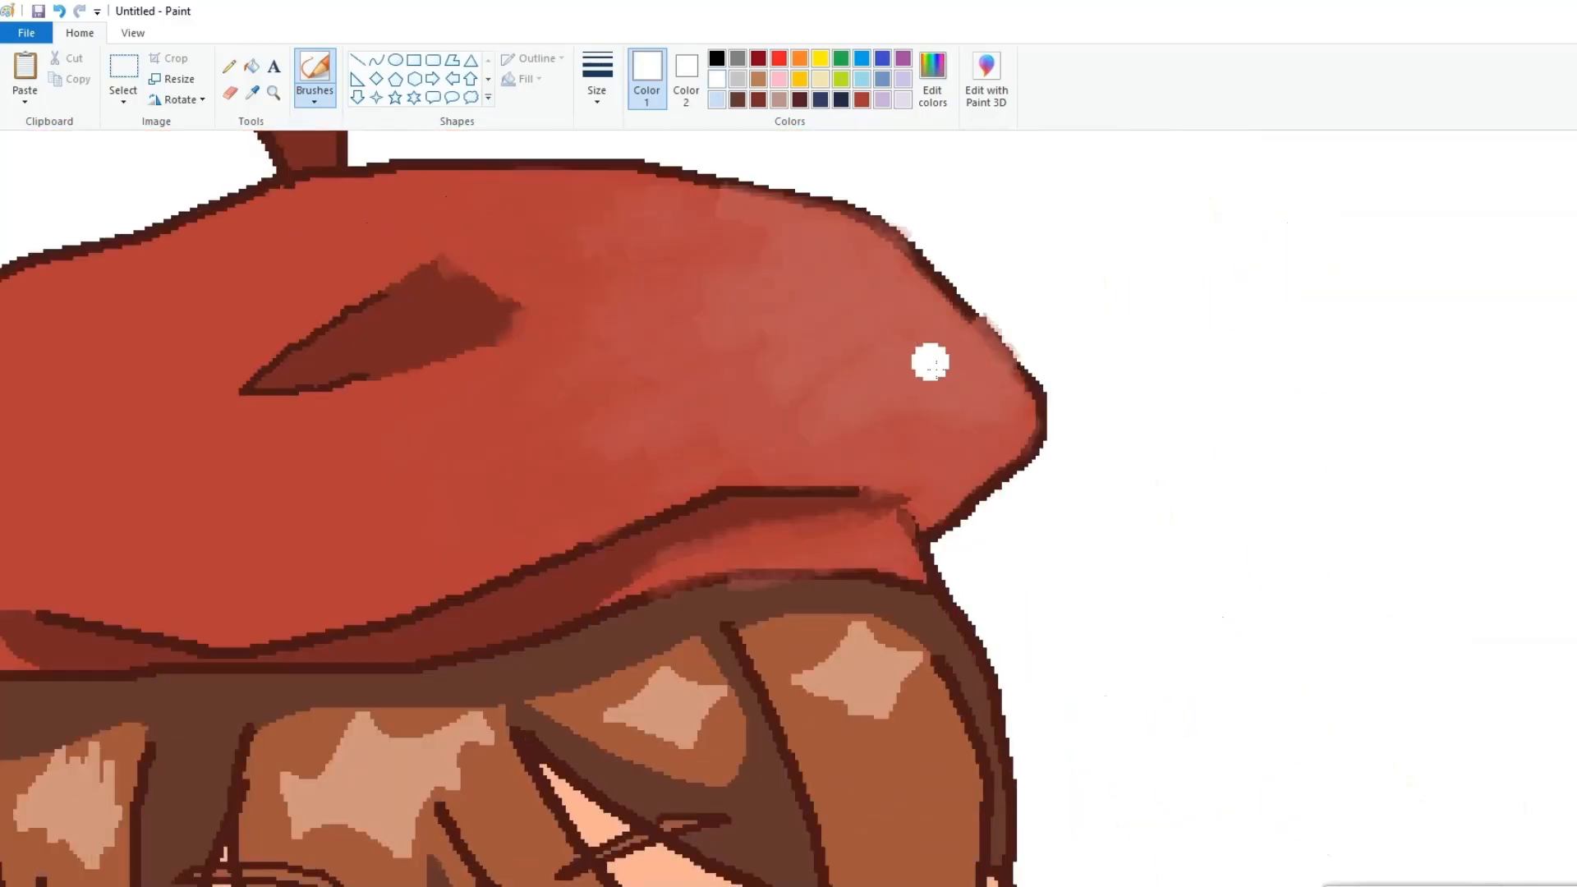
mouse_move(826, 239)
left_mouse_down()
mouse_move(882, 298)
mouse_move(825, 264)
mouse_move(925, 312)
left_mouse_up()
left_click(252, 93)
left_click(854, 285)
left_click(60, 12)
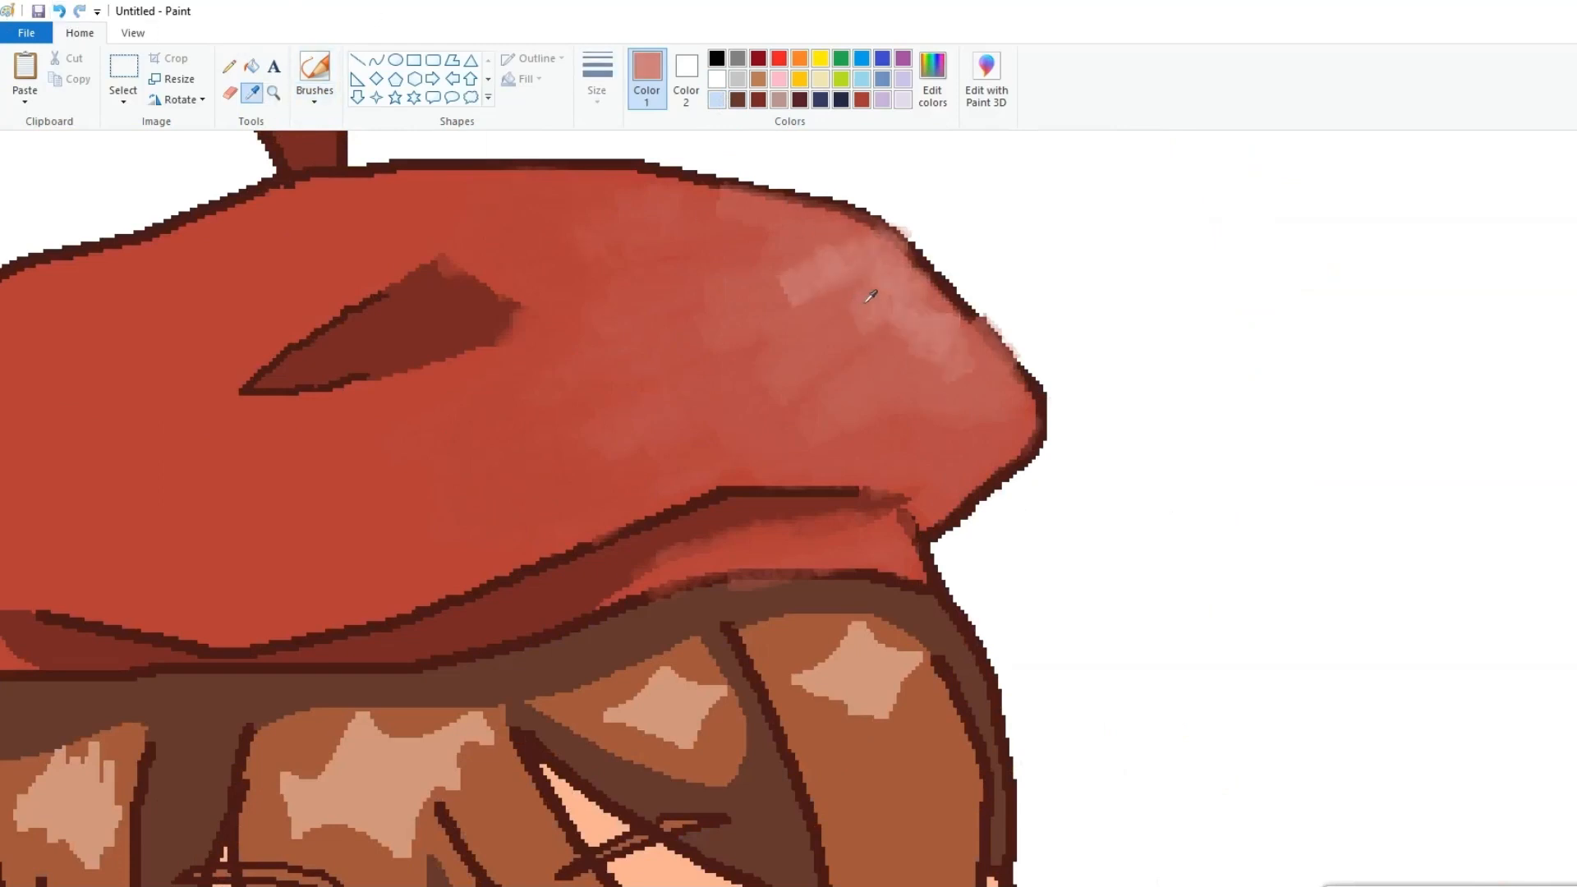
key("ctrl+z")
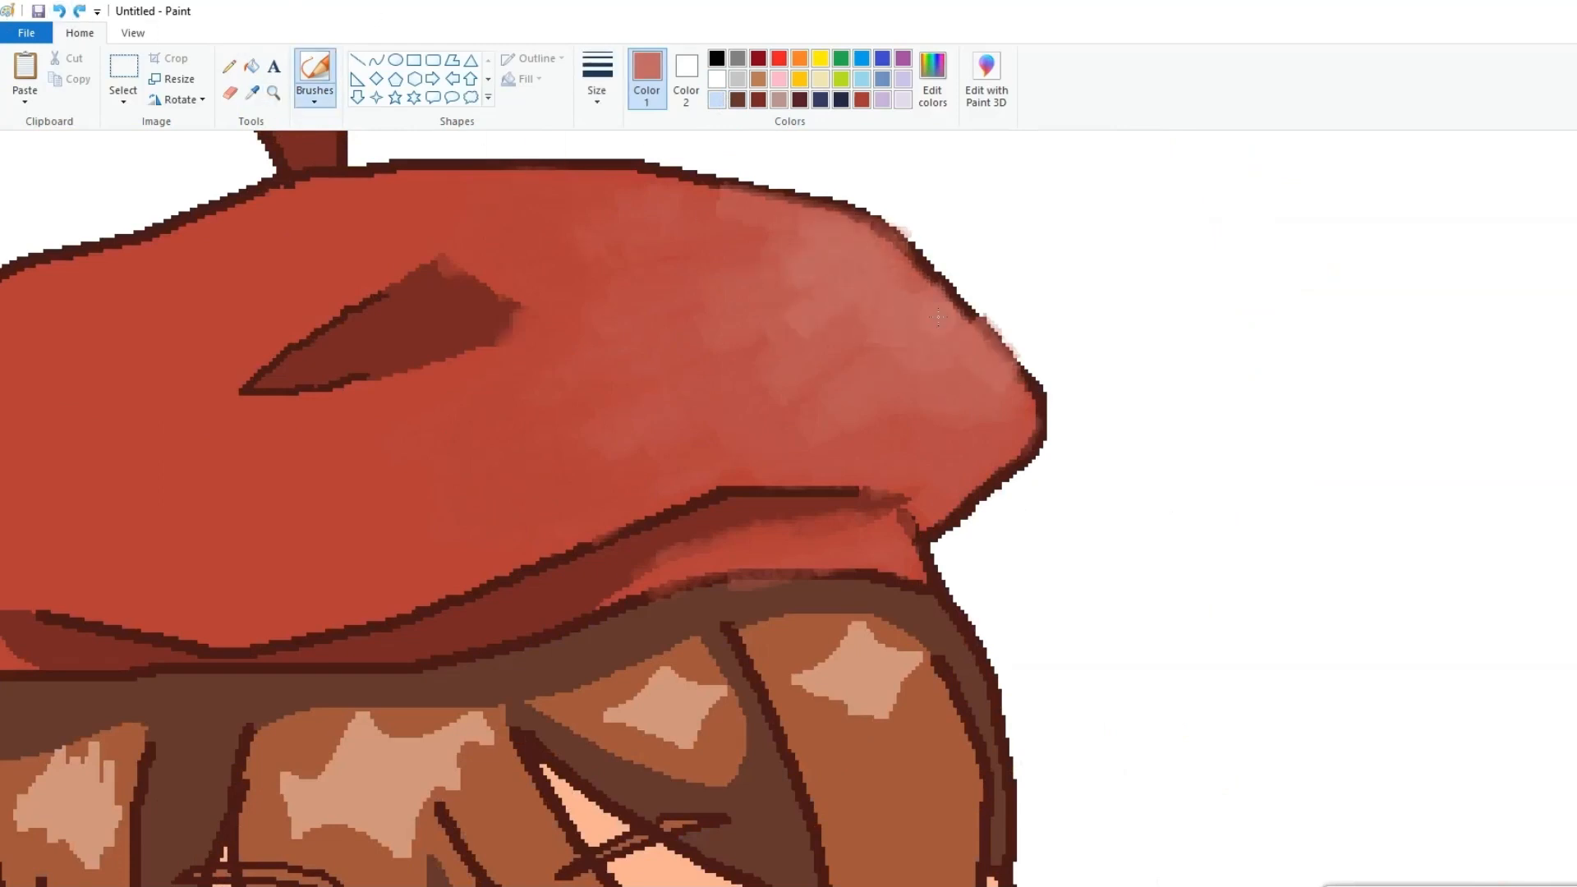
Brush the lighter red highlights onto the beret's right edge, the coat's right shoulder and the hair ribbon's upper loop
scroll(1152, 541, "down", 5)
scroll(1152, 541, "down", 3)
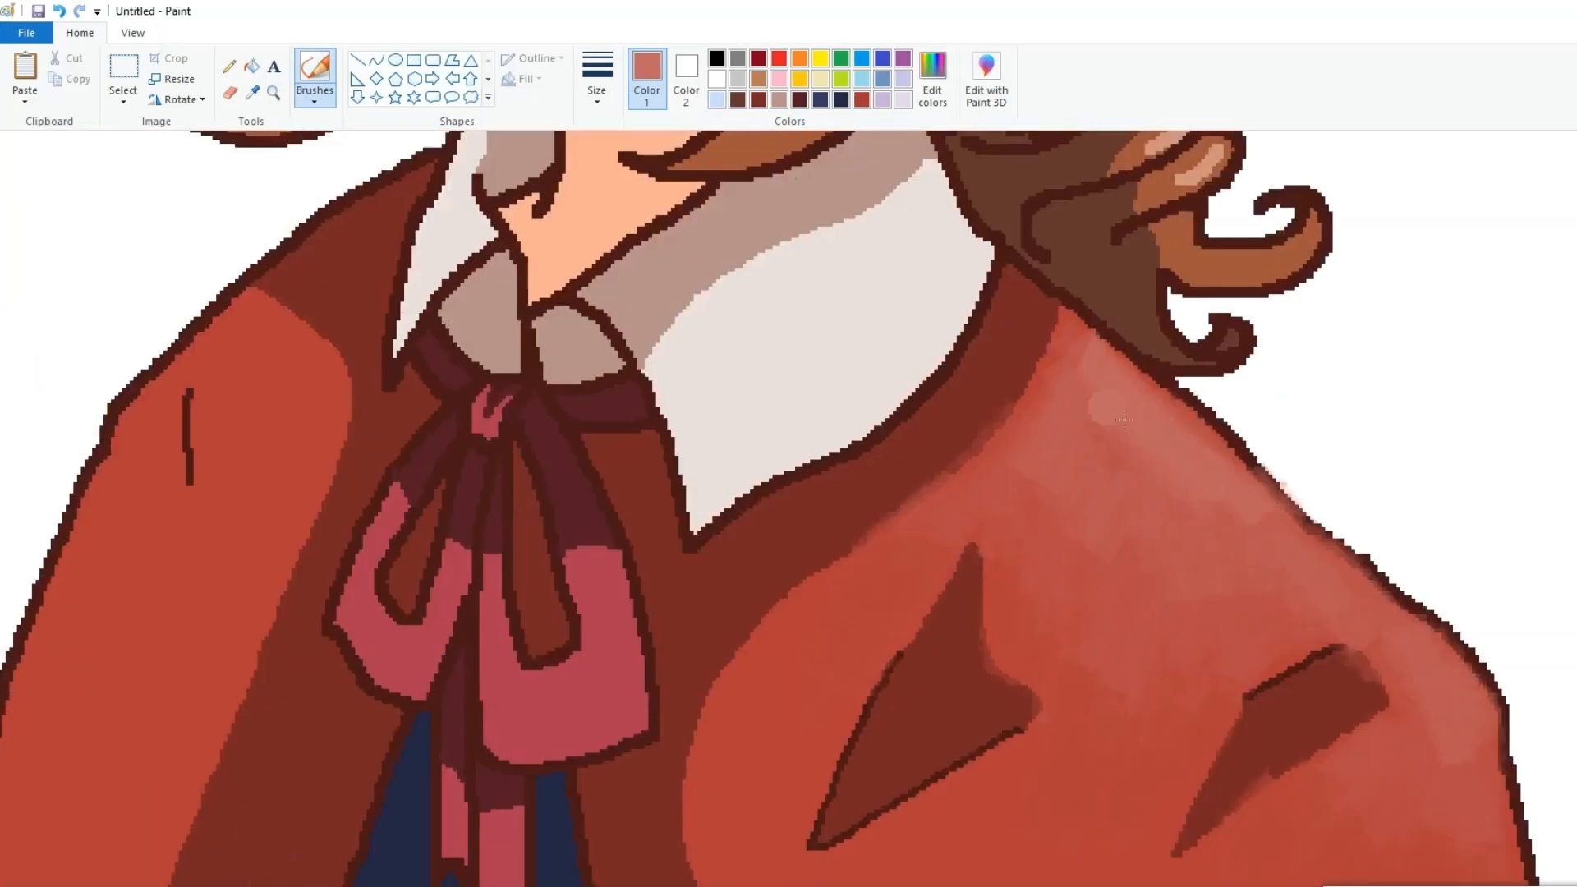
scroll(1442, 646, "down", 4)
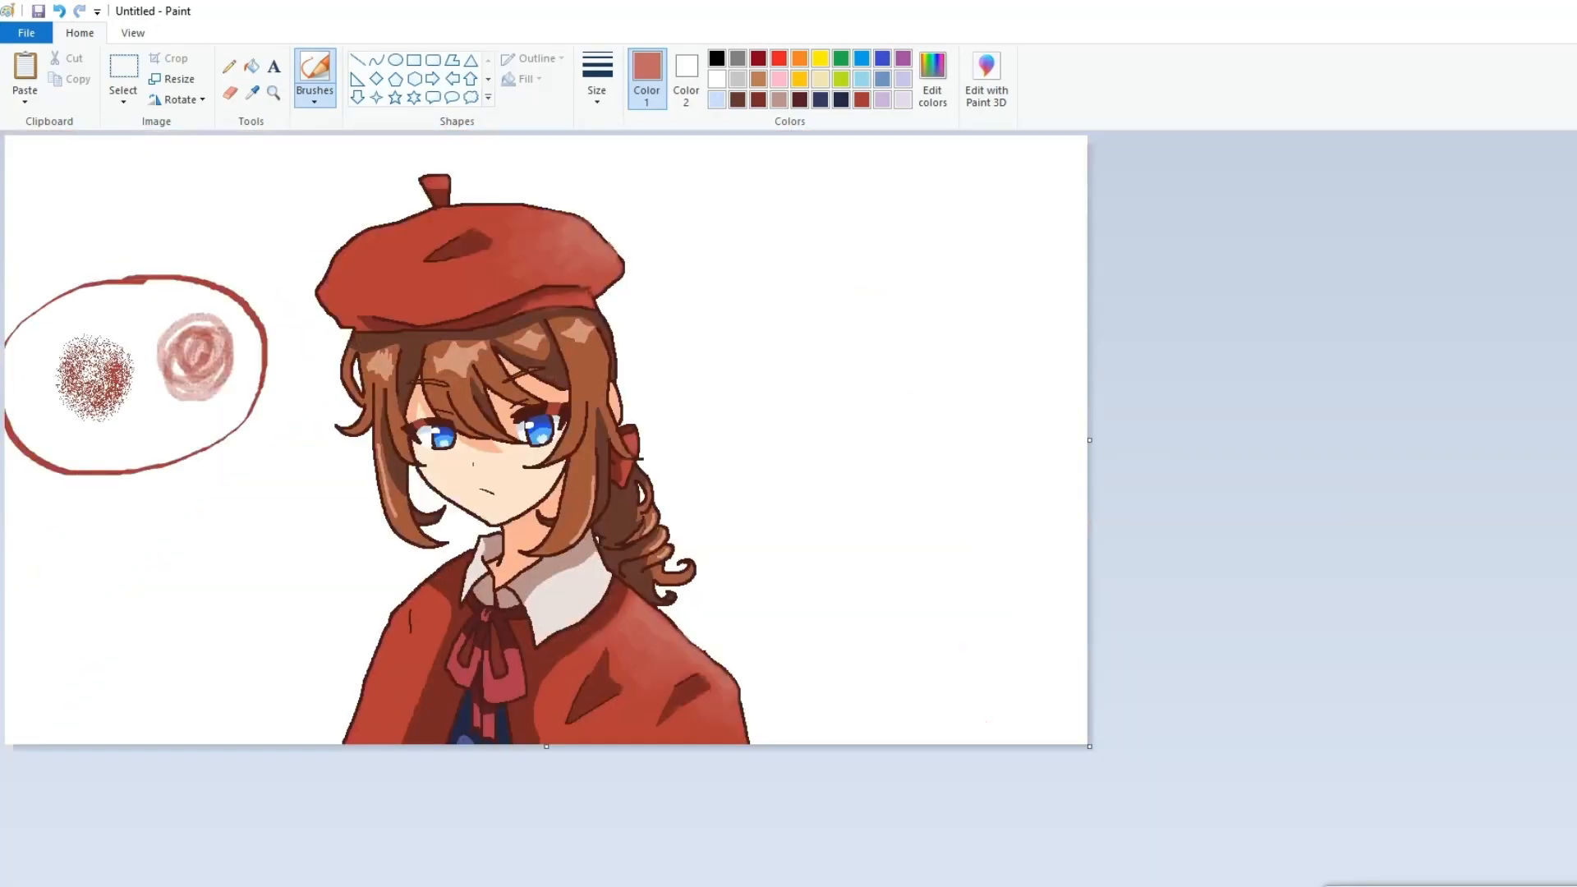
scroll(788, 509, "up", 3)
scroll(788, 509, "right", 10)
scroll(788, 509, "down", 8)
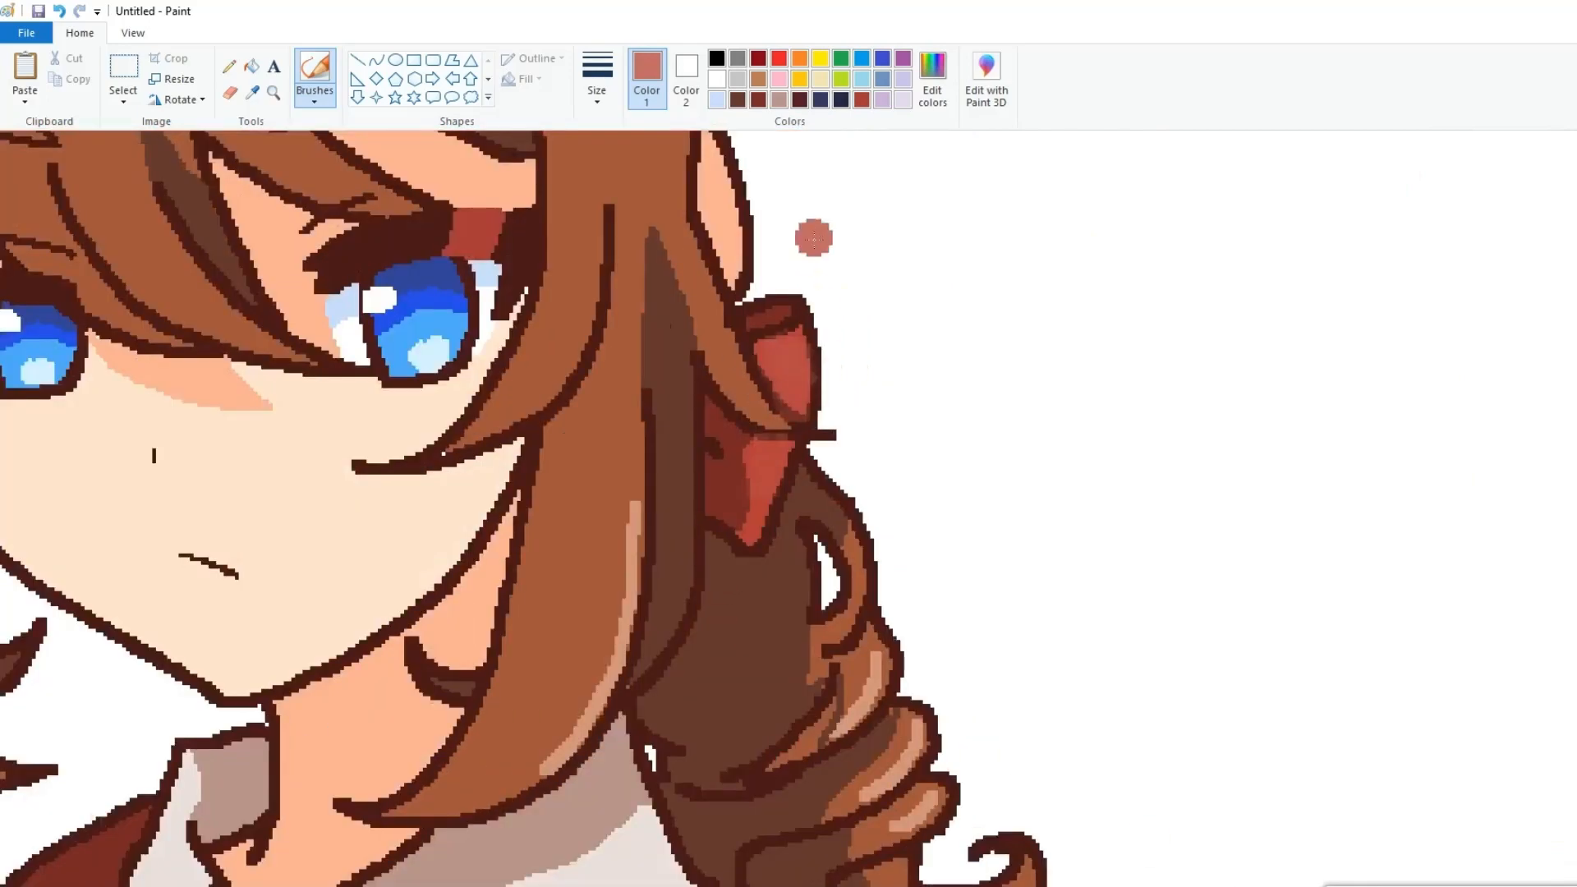
left_click_drag(791, 317, 796, 377)
Make a white test stroke on the dark shadow of the beret's band, sample the greyish red blend and undo the stroke
scroll(797, 378, "up", 6)
scroll(618, 545, "left", 3)
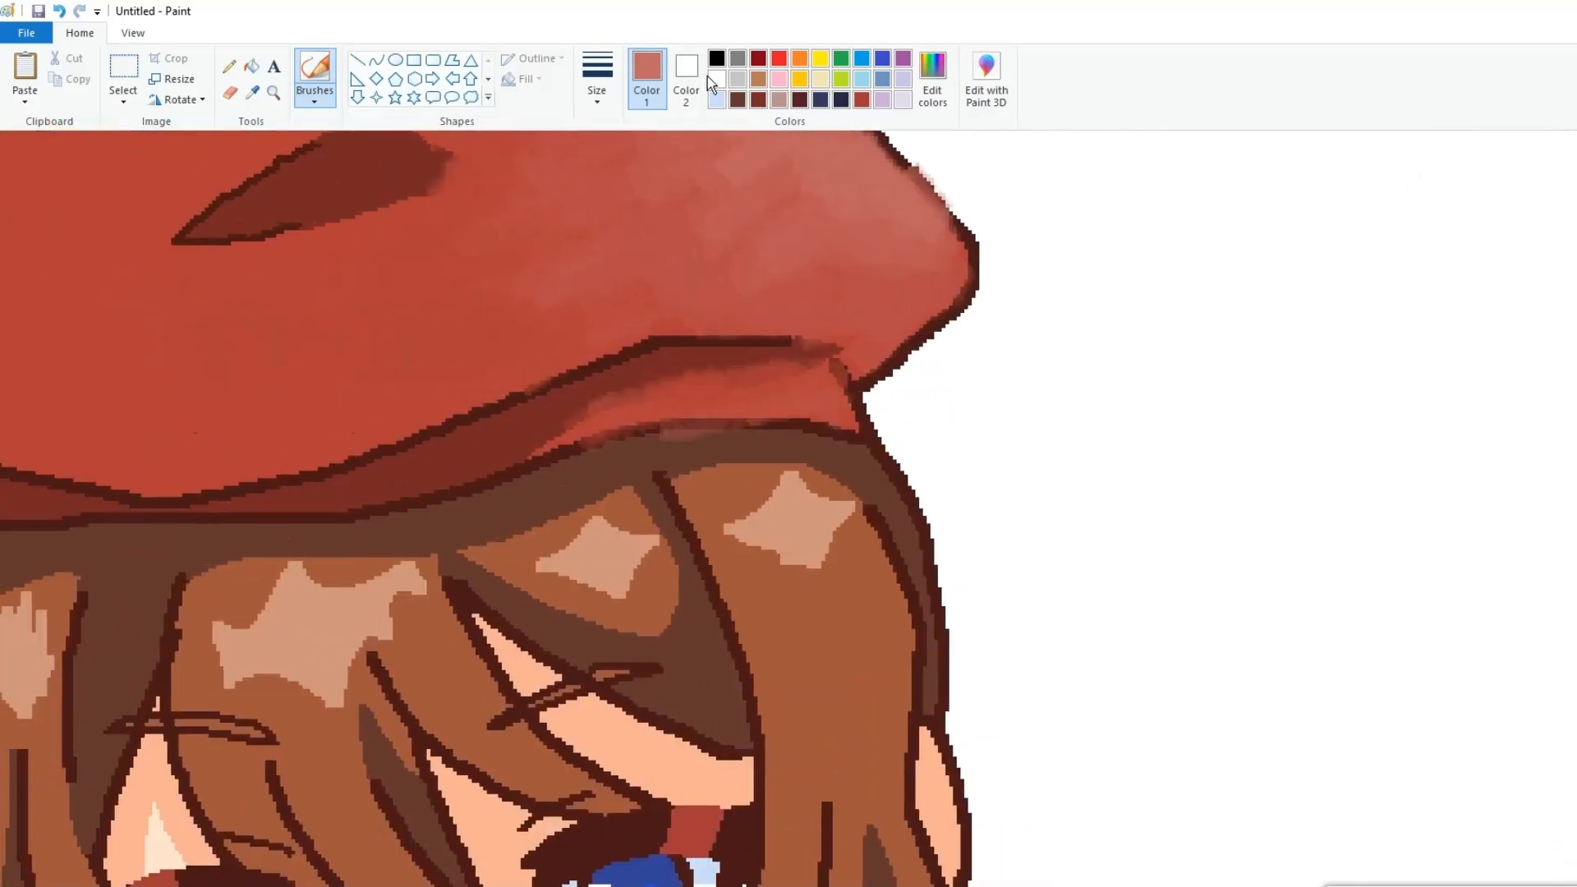
left_click(713, 80)
left_click_drag(559, 394, 483, 444)
left_click(249, 97)
left_click(491, 457)
left_click(58, 11)
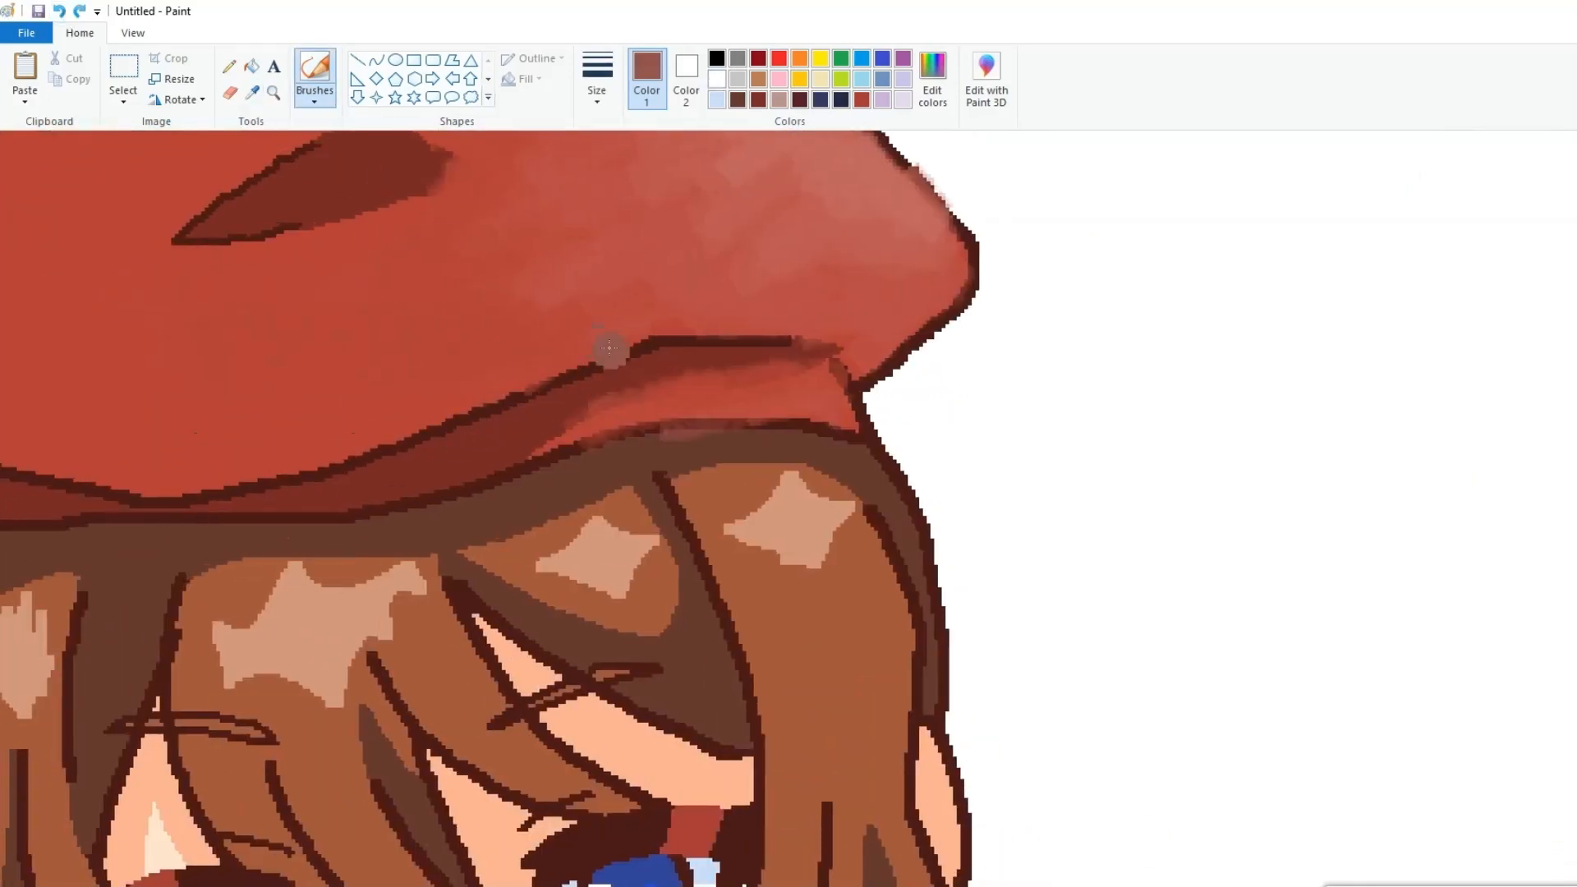
Stroke the greyish red over the beret's band shadow, sample the darker muted red it leaves and undo the stroke
left_click_drag(629, 363, 529, 422)
left_click(252, 94)
left_click(596, 368)
left_click(58, 10)
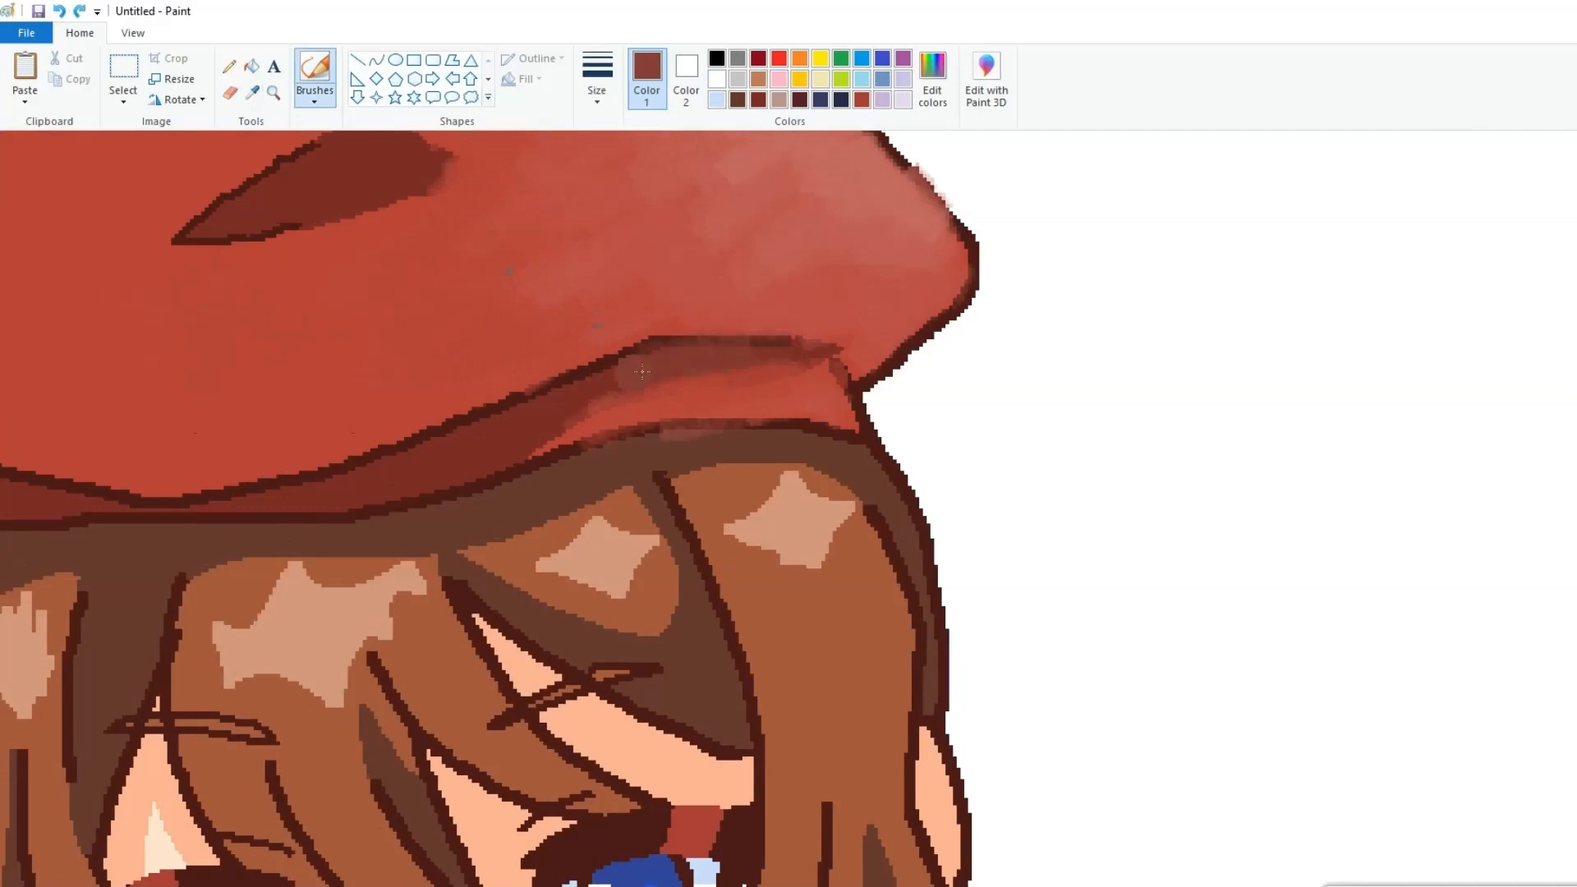
Brush the muted red over the shadows of the beret's band, the hair ribbon and the two folds on the coat's right side
scroll(542, 423, "up", 2)
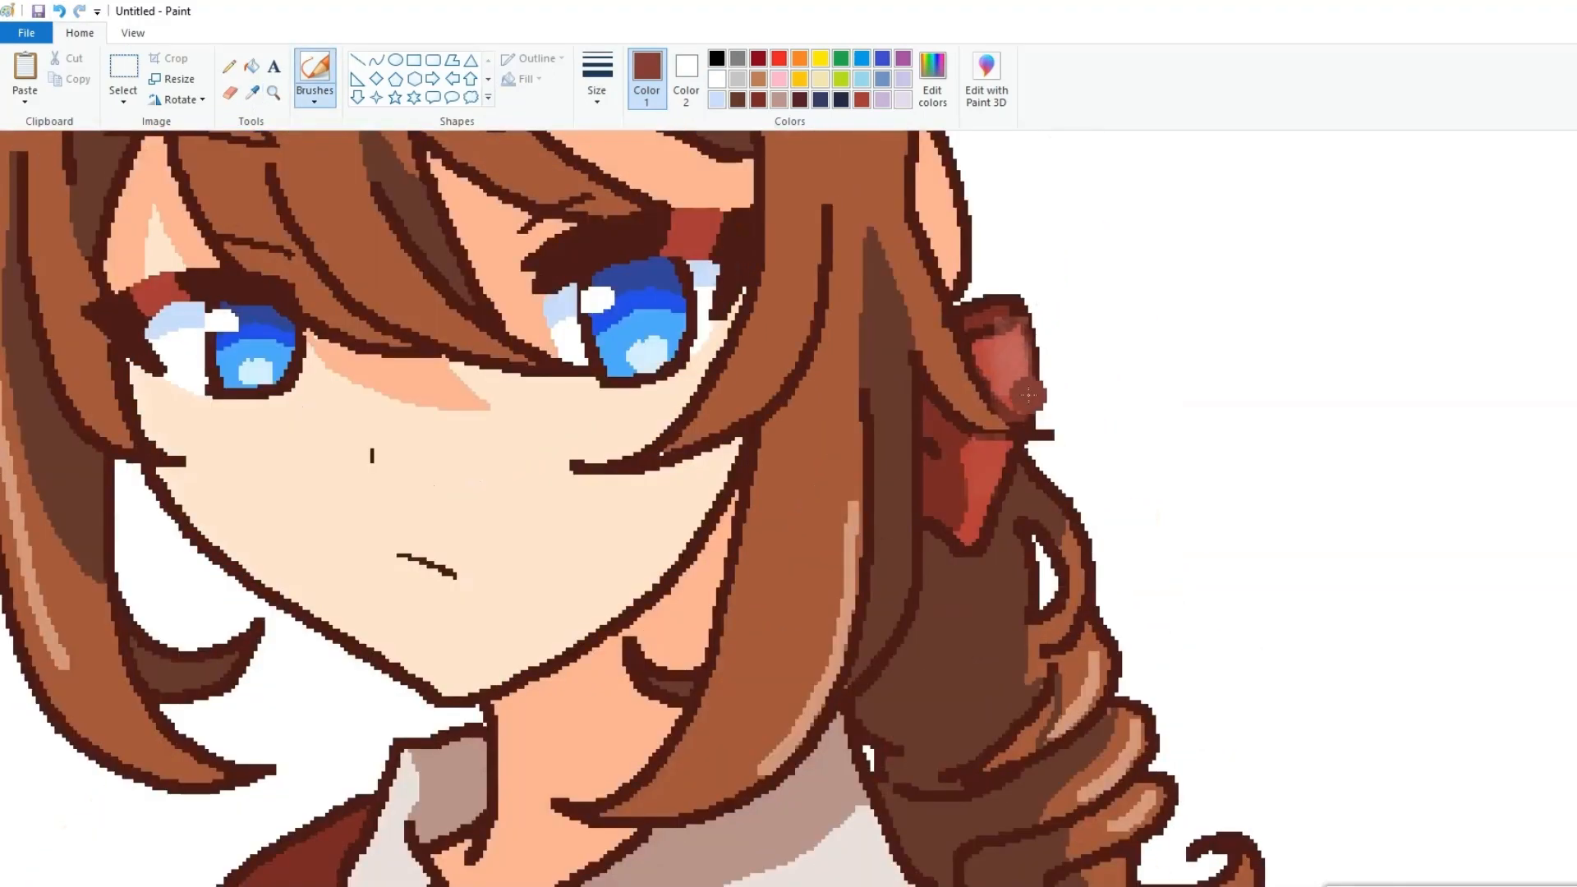
mouse_move(1022, 402)
left_mouse_down()
mouse_move(971, 340)
mouse_move(1001, 307)
mouse_move(1017, 347)
mouse_move(1012, 303)
left_mouse_up()
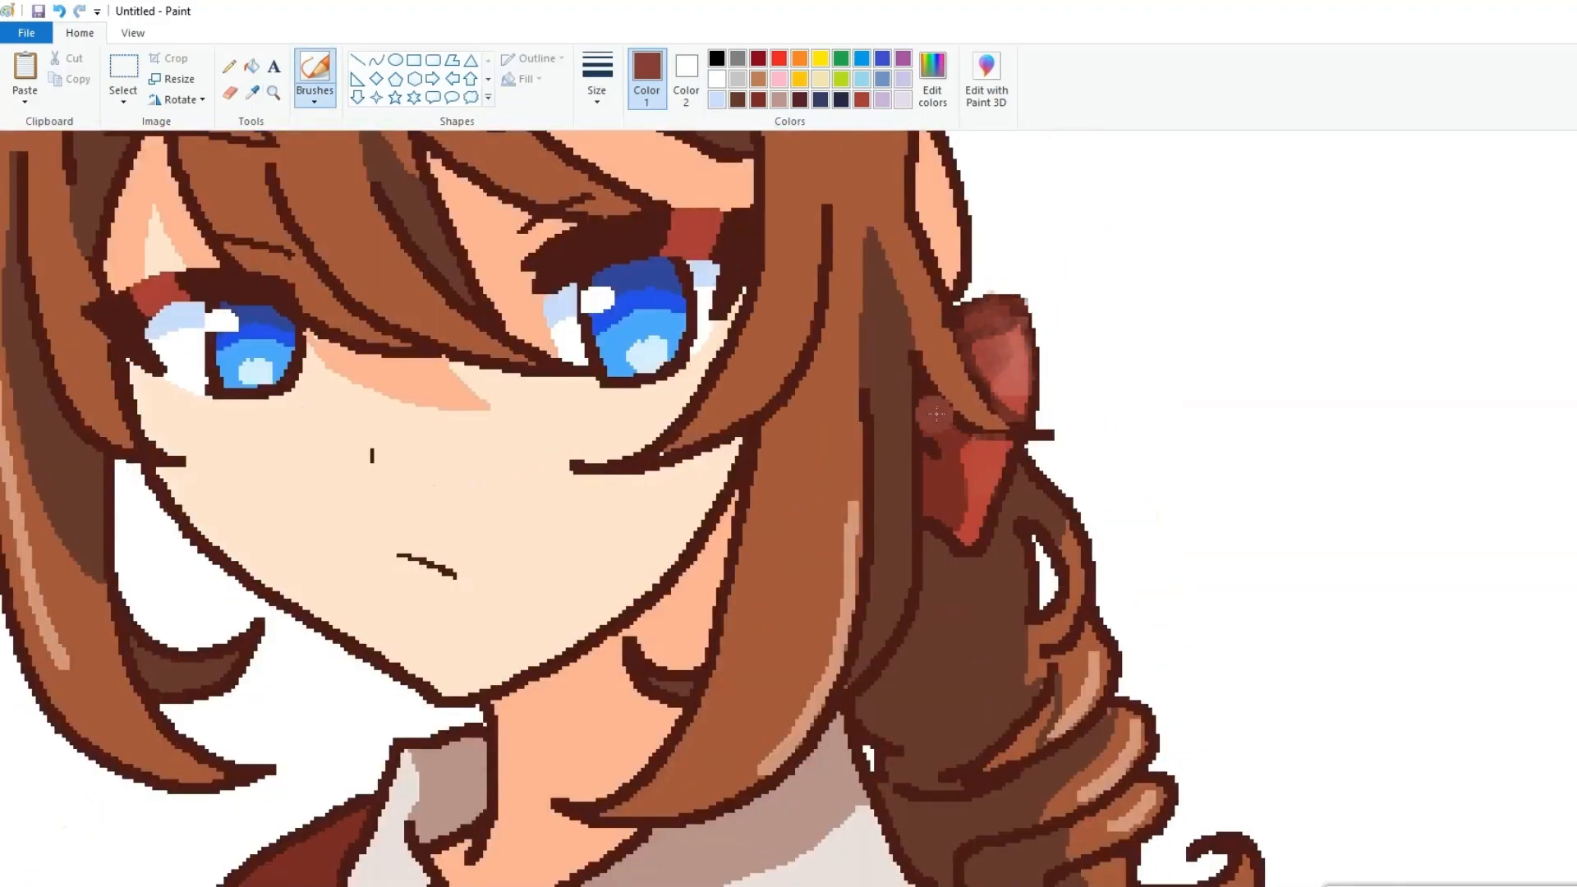
scroll(981, 479, "down", 7)
left_click_drag(879, 704, 946, 704)
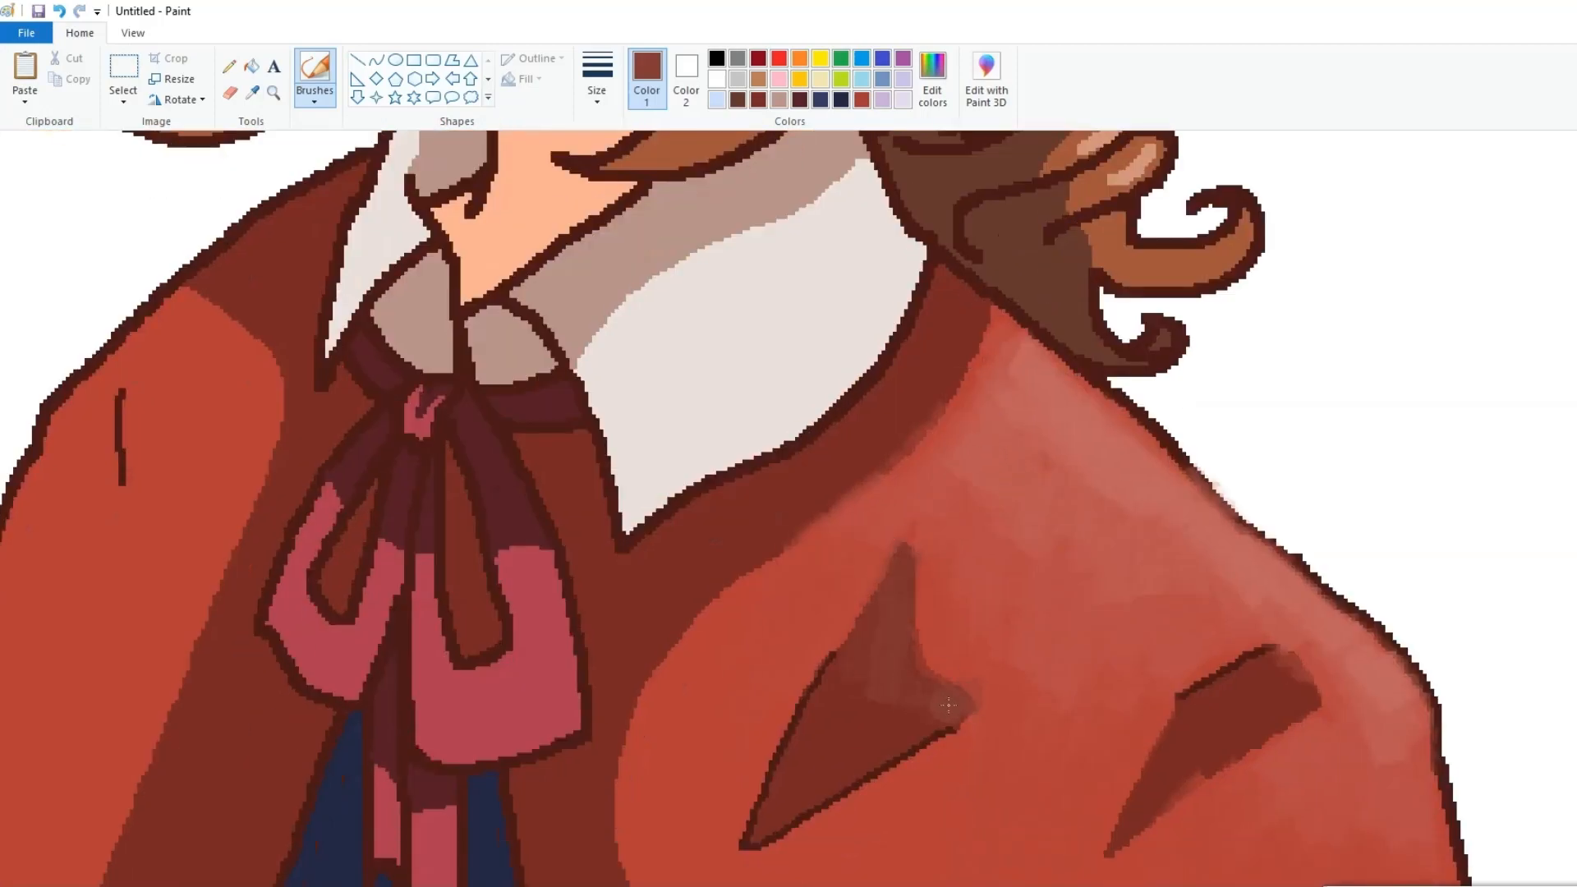
mouse_move(1291, 650)
left_mouse_down()
mouse_move(1237, 729)
mouse_move(1145, 783)
left_mouse_up()
Blend soft highlights into the hair and brighten the right side of the white collar
scroll(816, 521, "up", 12)
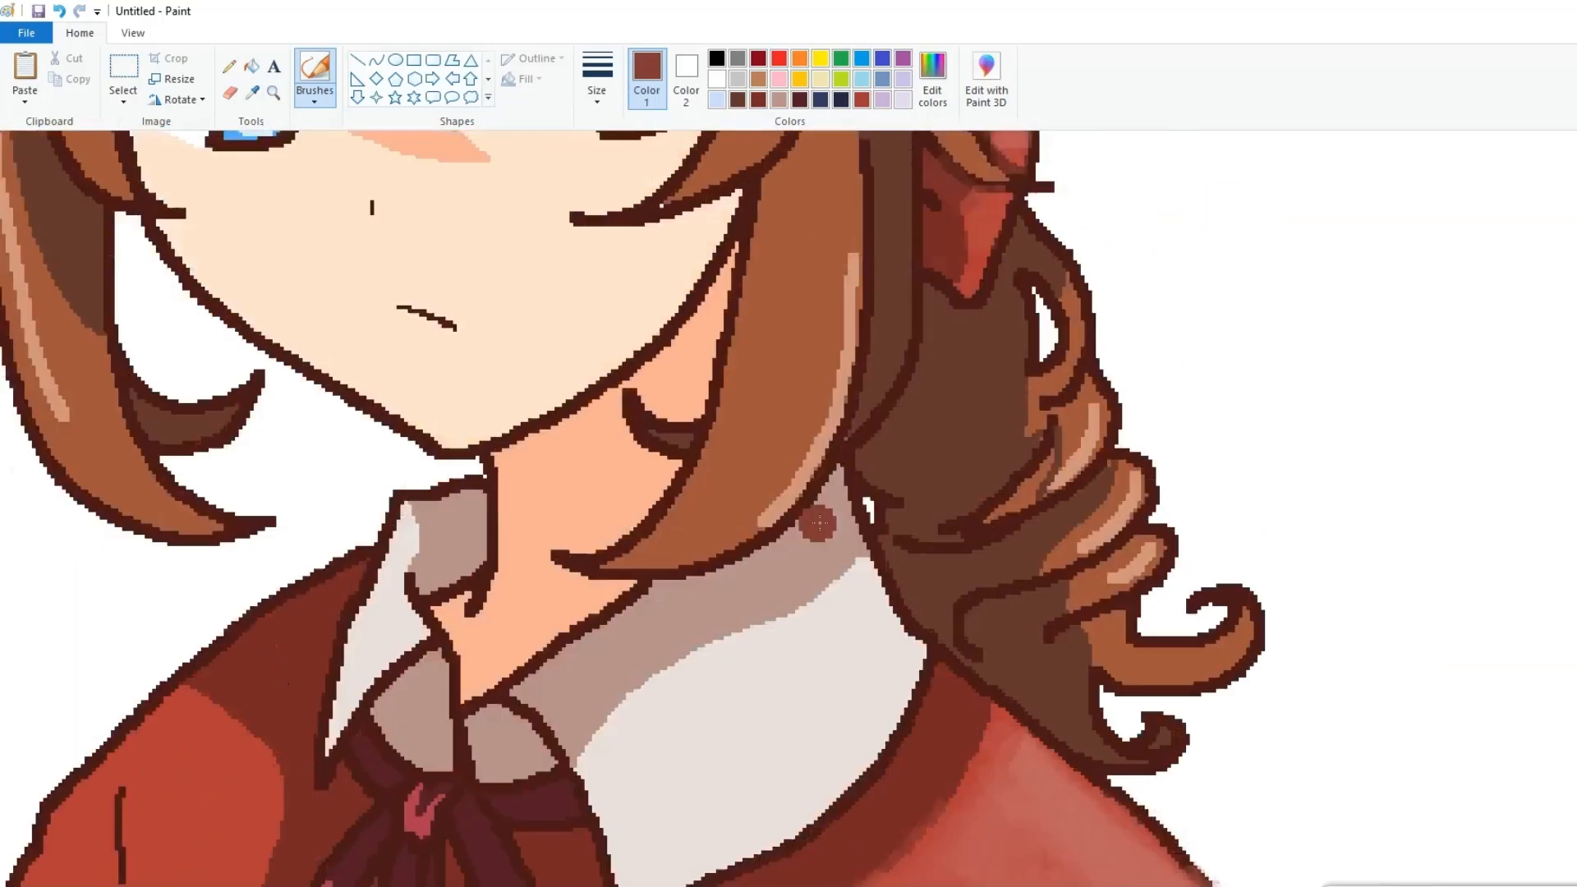
scroll(979, 579, "down", 4)
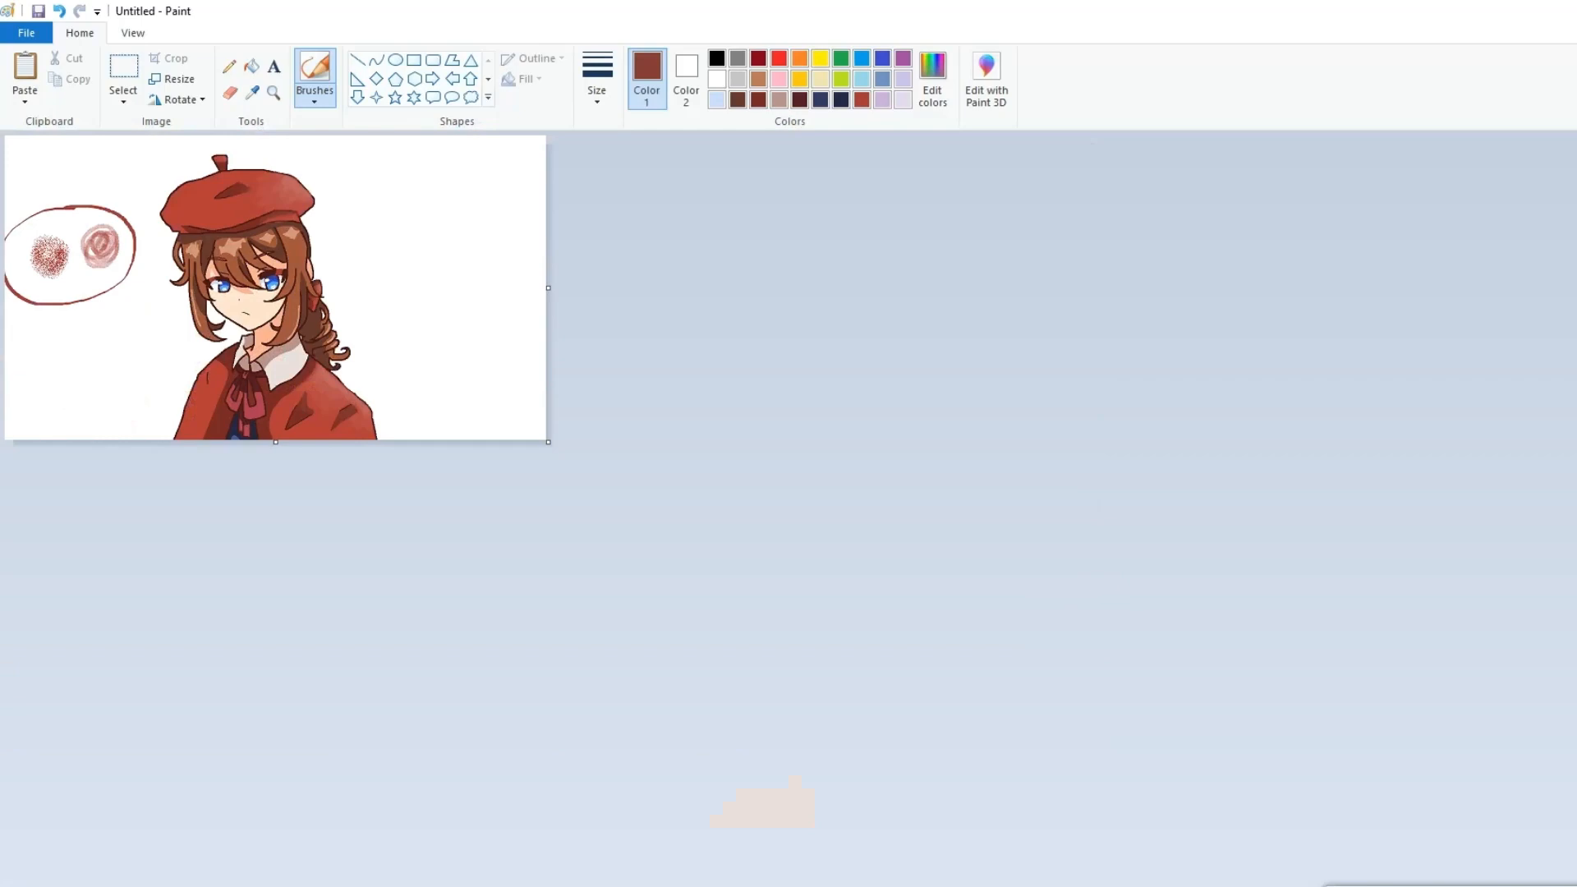
scroll(614, 394, "up", 5)
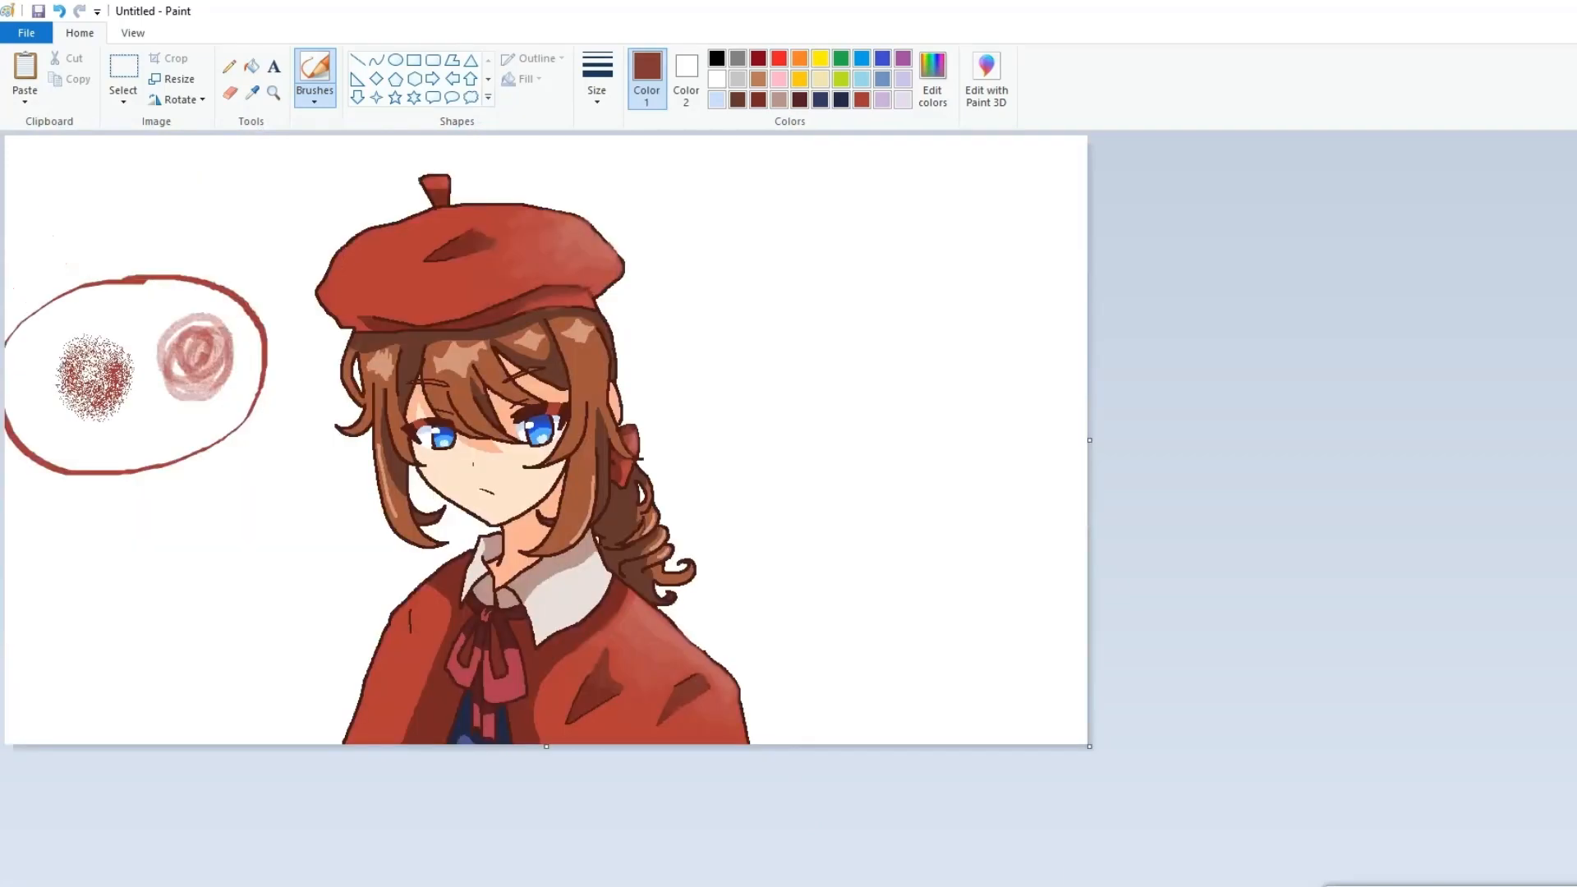
scroll(614, 395, "down", 5)
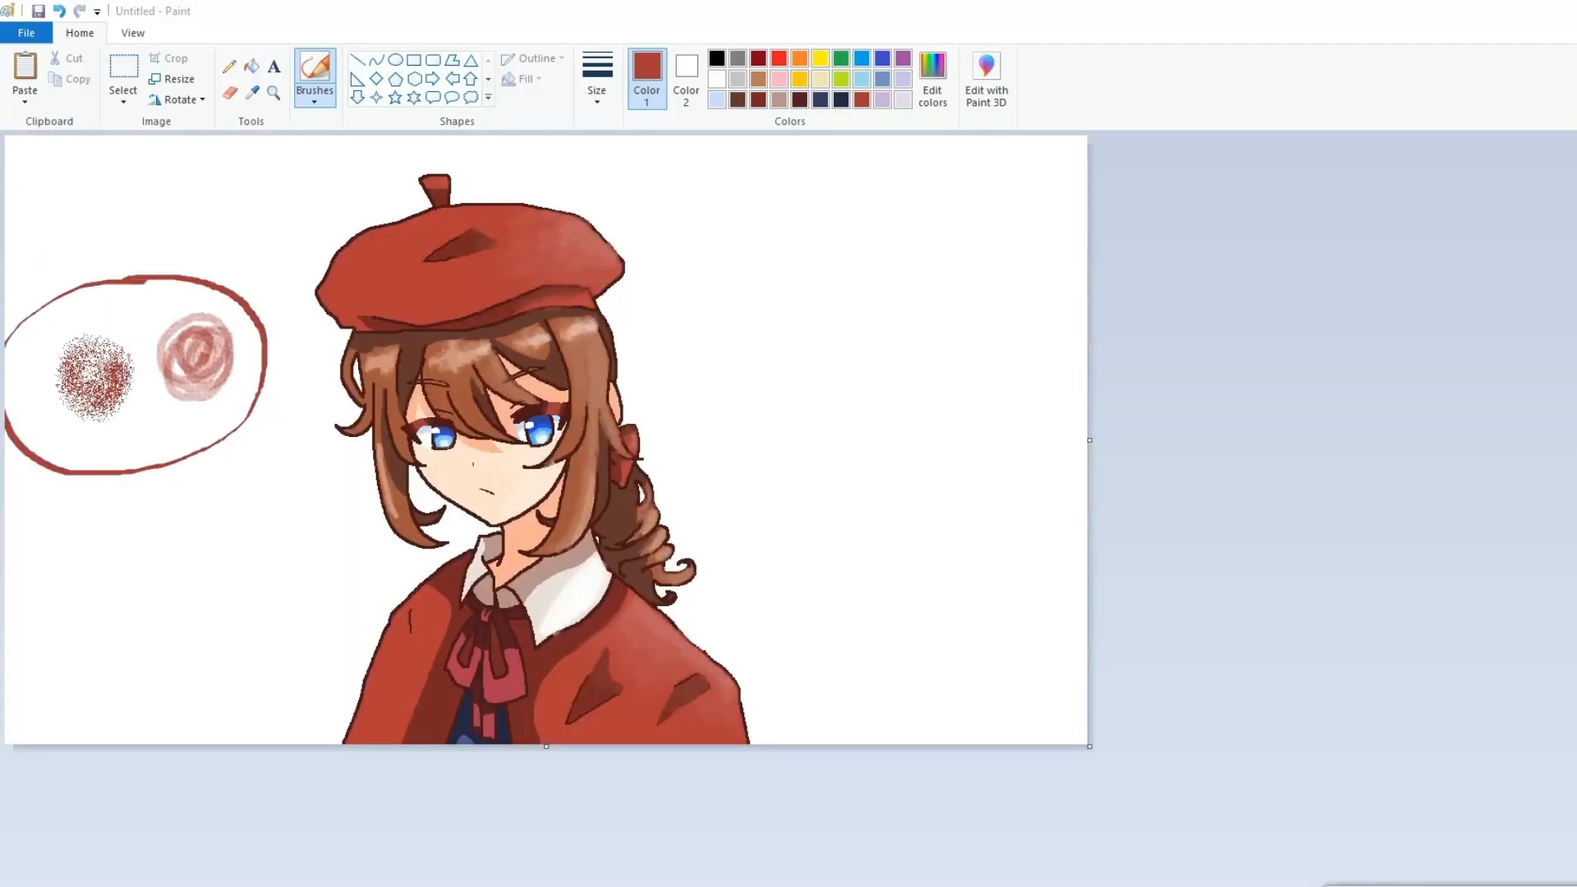
scroll(560, 385, "up", 4)
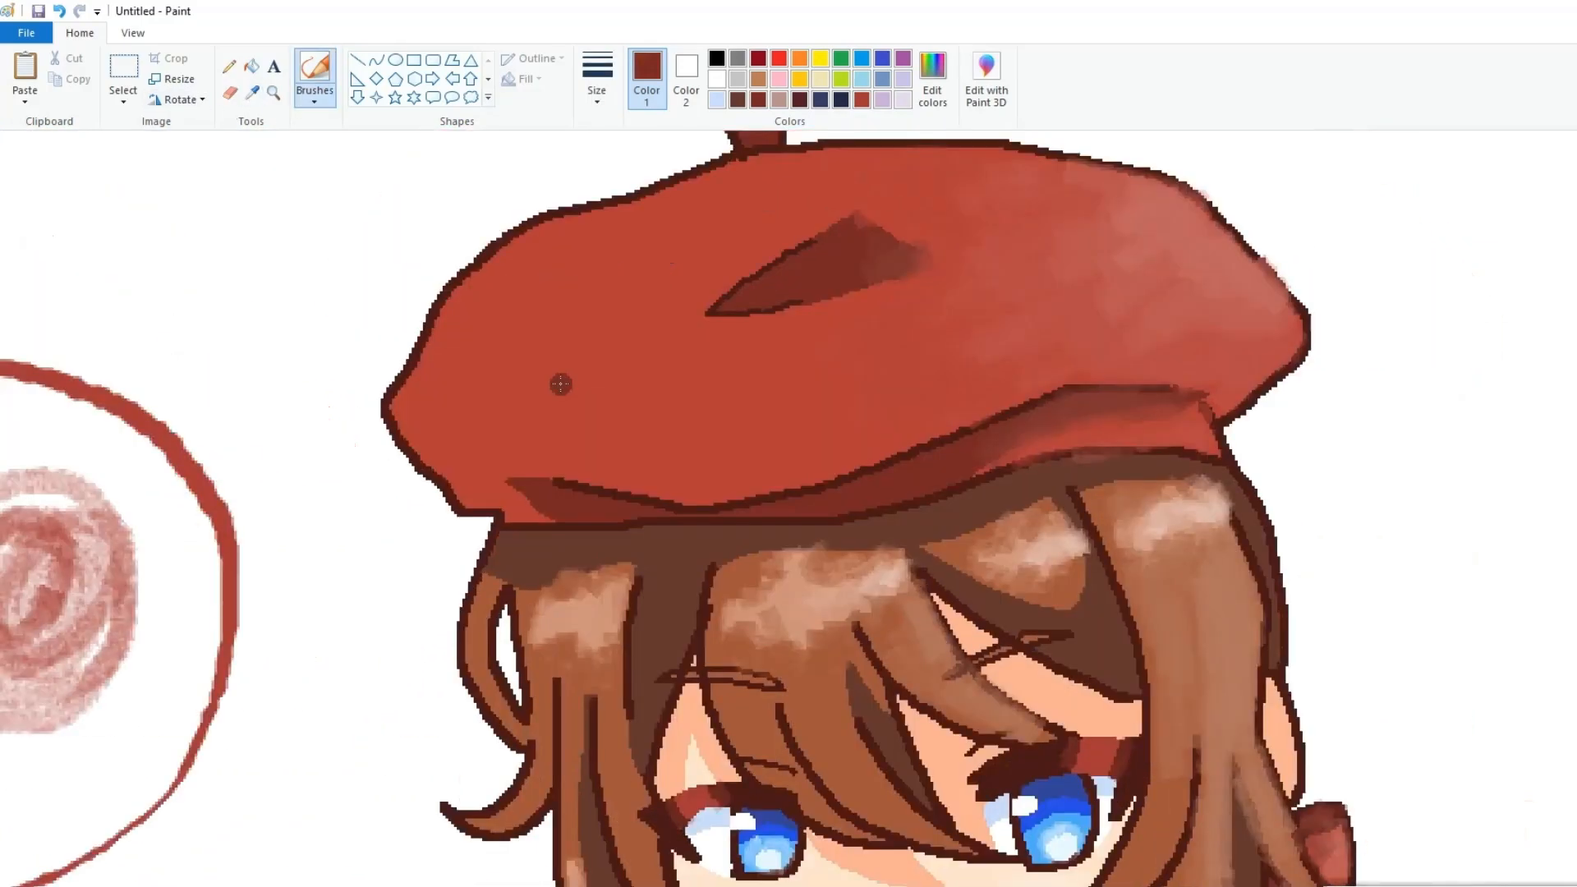
Make a dark red test stroke on the beret's left side, sample the blended red it leaves and undo the stroke
left_click_drag(533, 245, 493, 384)
left_click(252, 92)
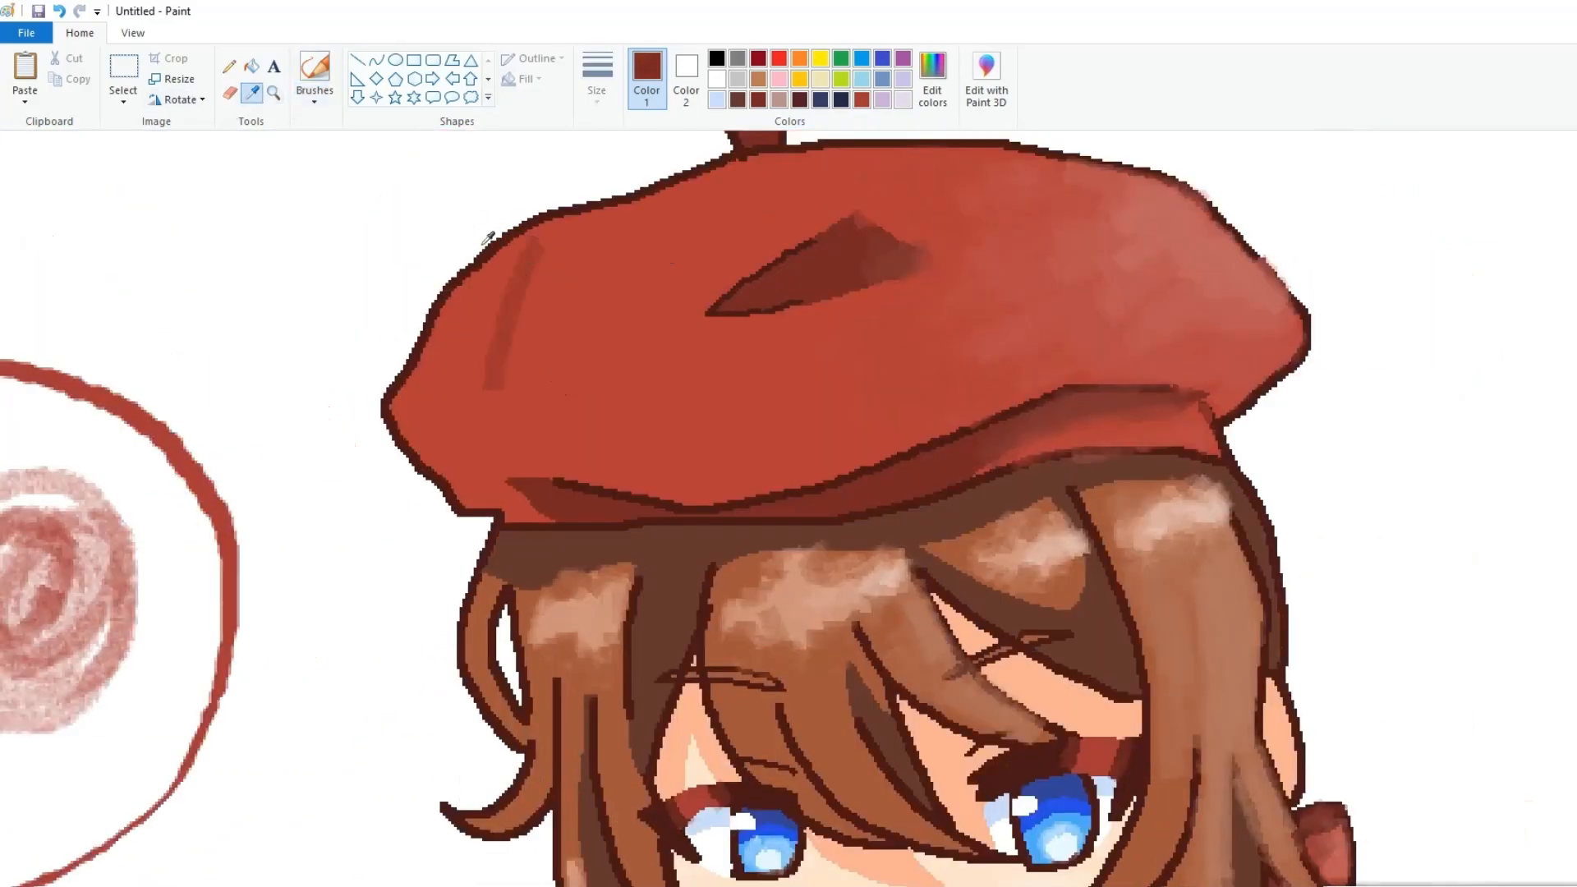
left_click(521, 276)
left_click(59, 12)
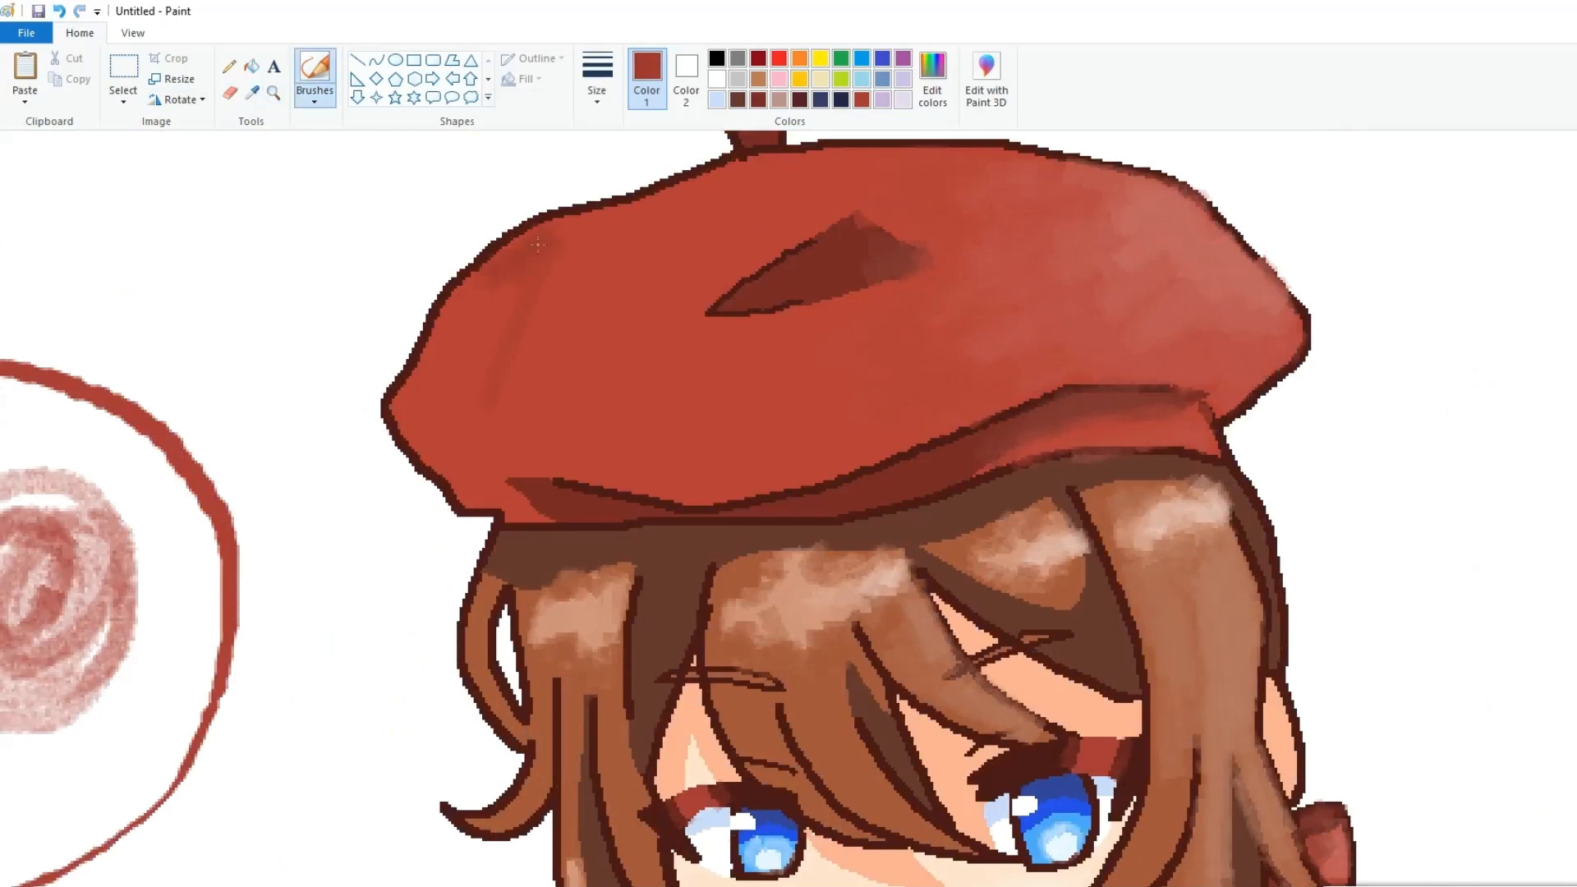
Brush the sampled red over the beret's left side, around its central fold and onto the stem's shadow edge
mouse_move(538, 245)
left_mouse_down()
mouse_move(517, 274)
mouse_move(428, 317)
left_mouse_up()
left_click_drag(442, 457, 475, 509)
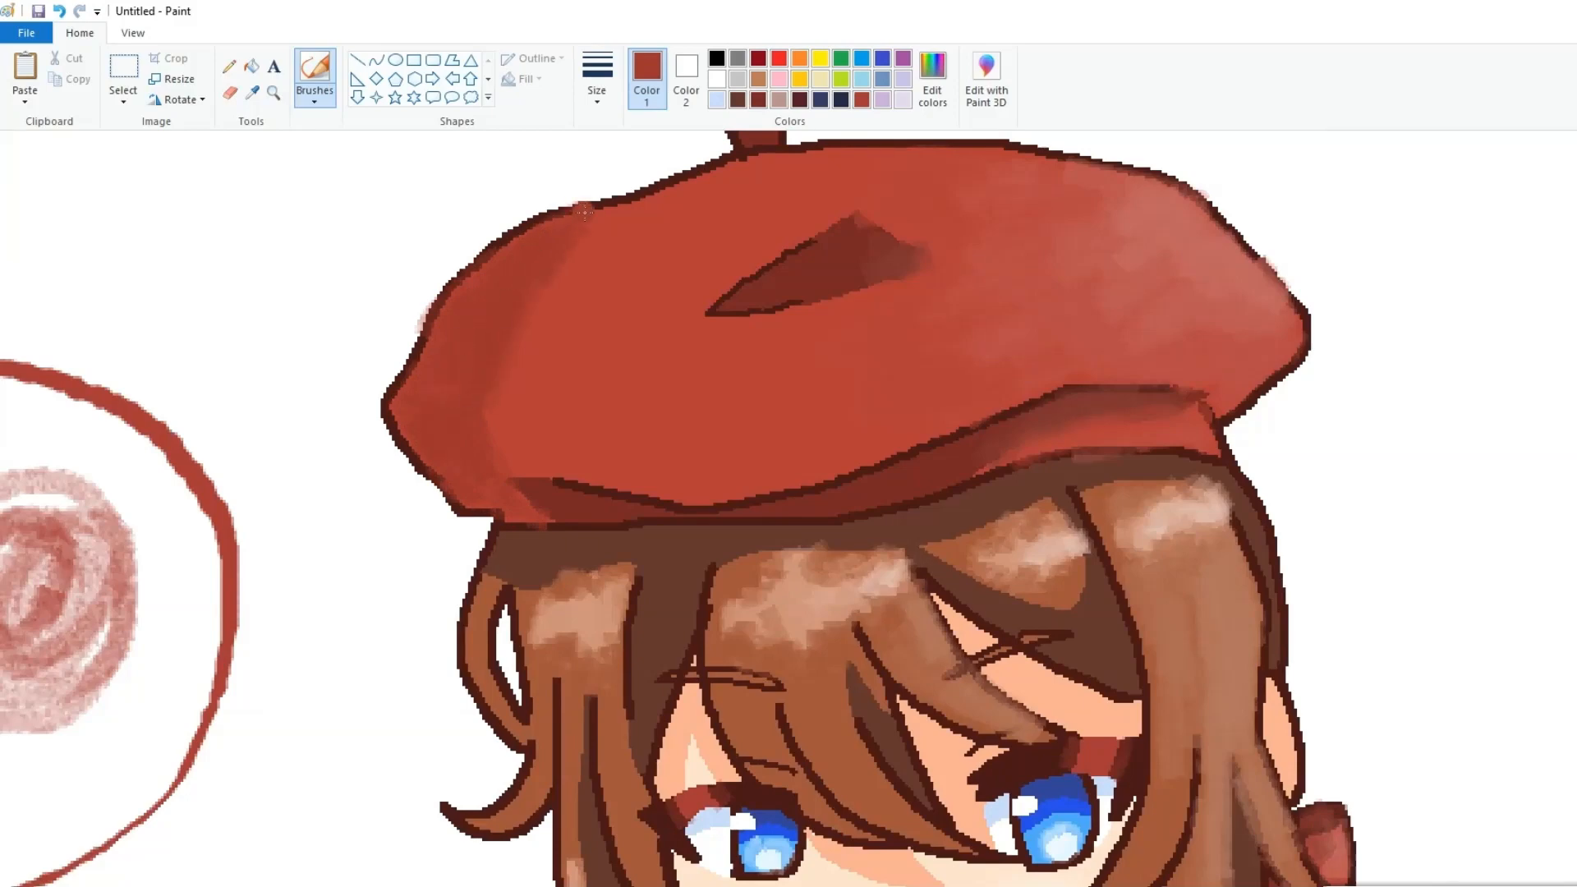
left_click_drag(745, 276, 862, 203)
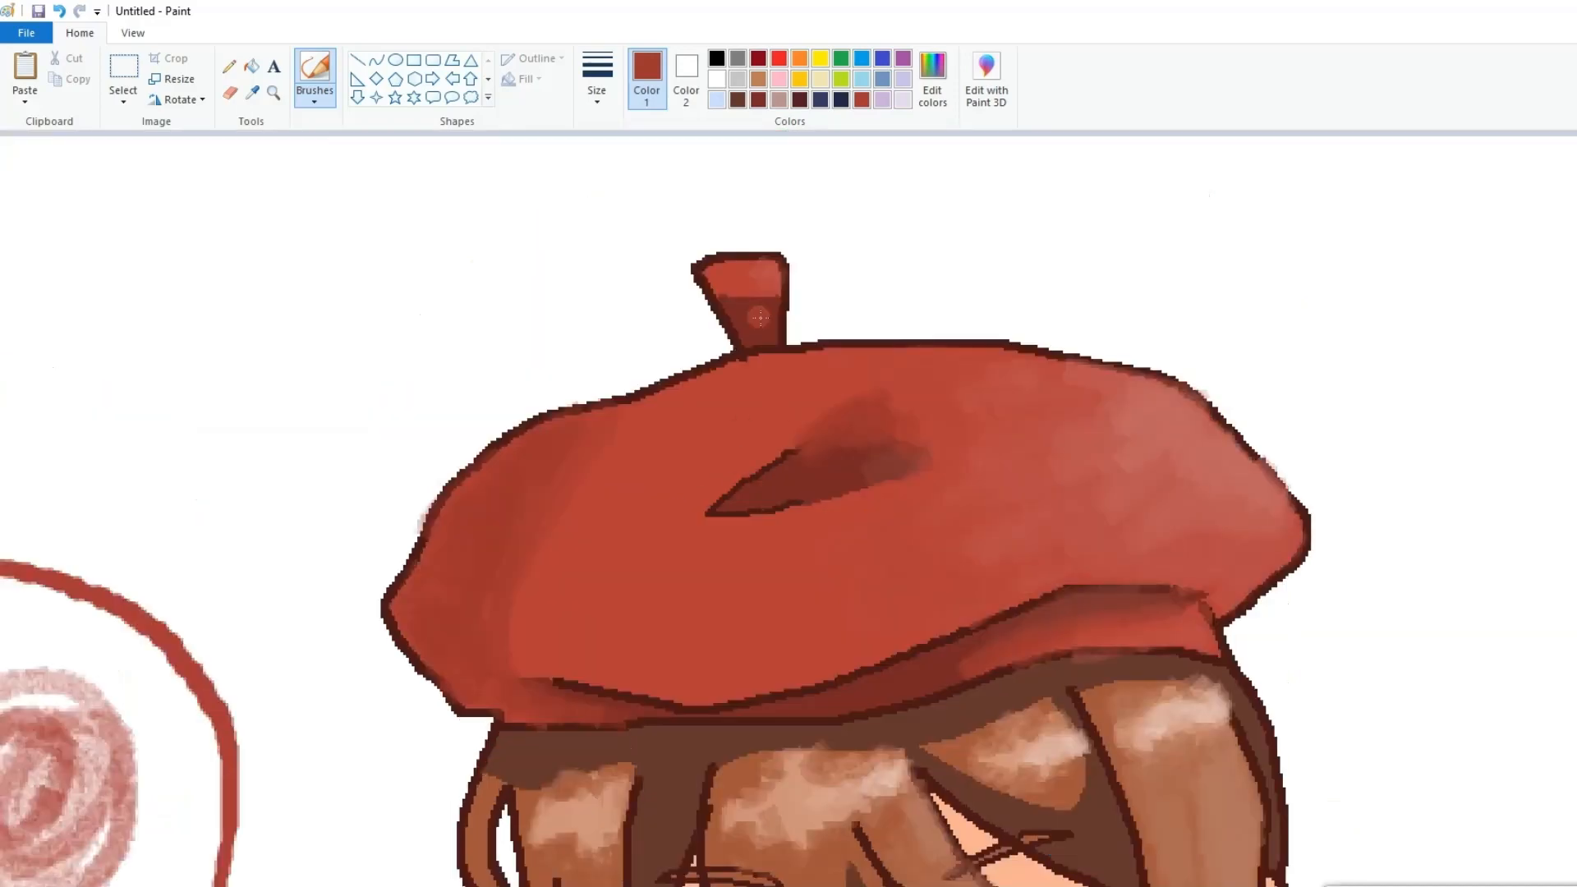
scroll(730, 487, "up", 3)
Brush the same red along the coat's left shadow edge and sleeve, and around the folds on its right side
scroll(862, 271, "down", 10)
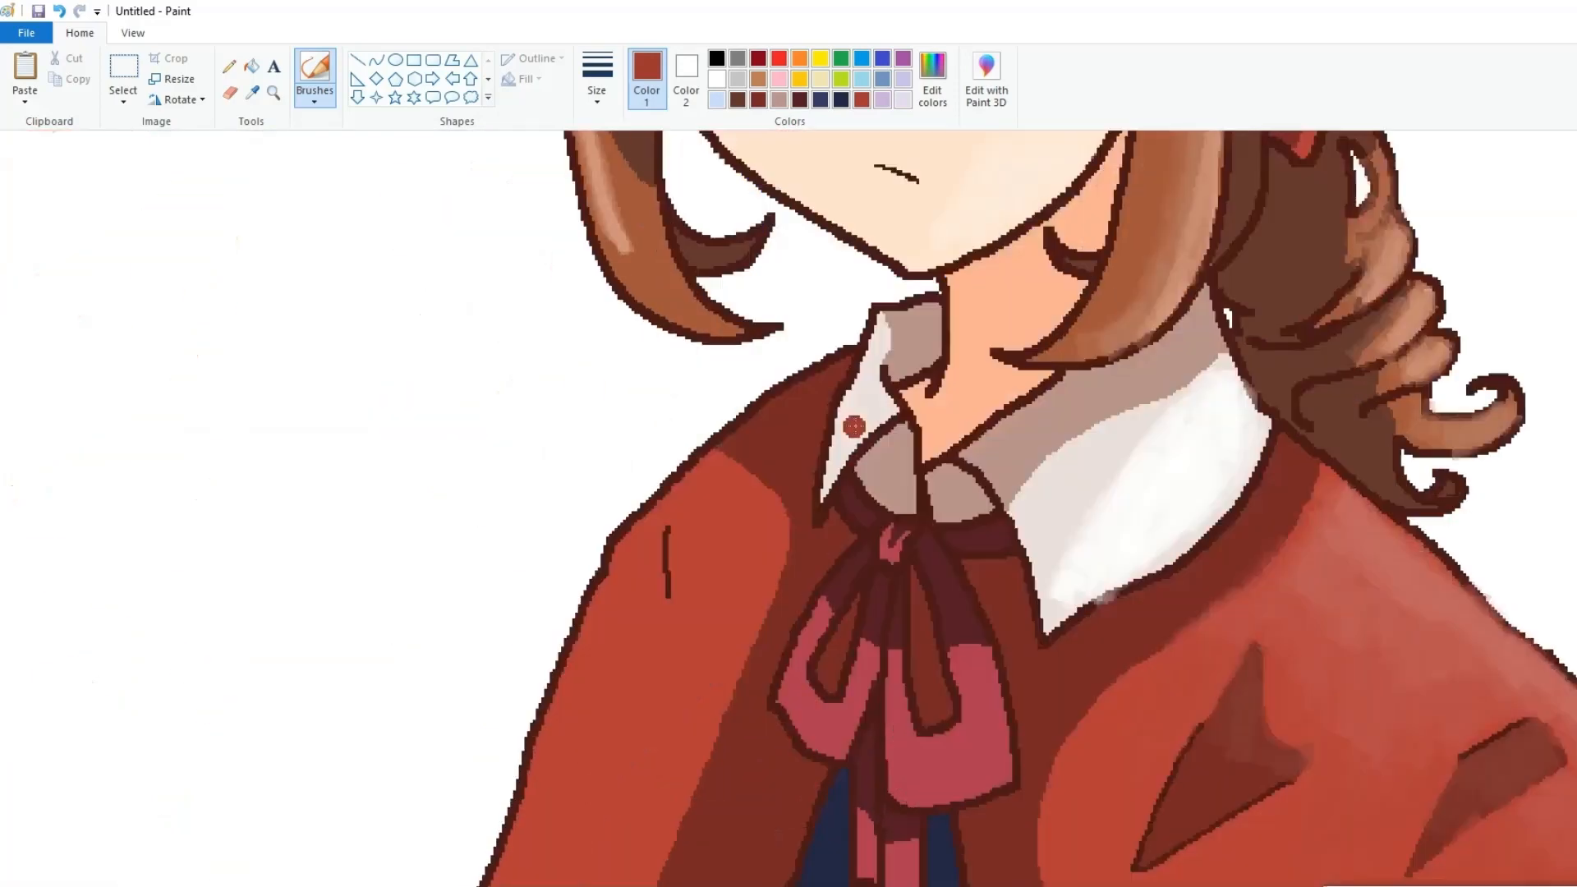
mouse_move(728, 457)
left_mouse_down()
mouse_move(690, 520)
mouse_move(779, 563)
mouse_move(759, 603)
left_mouse_up()
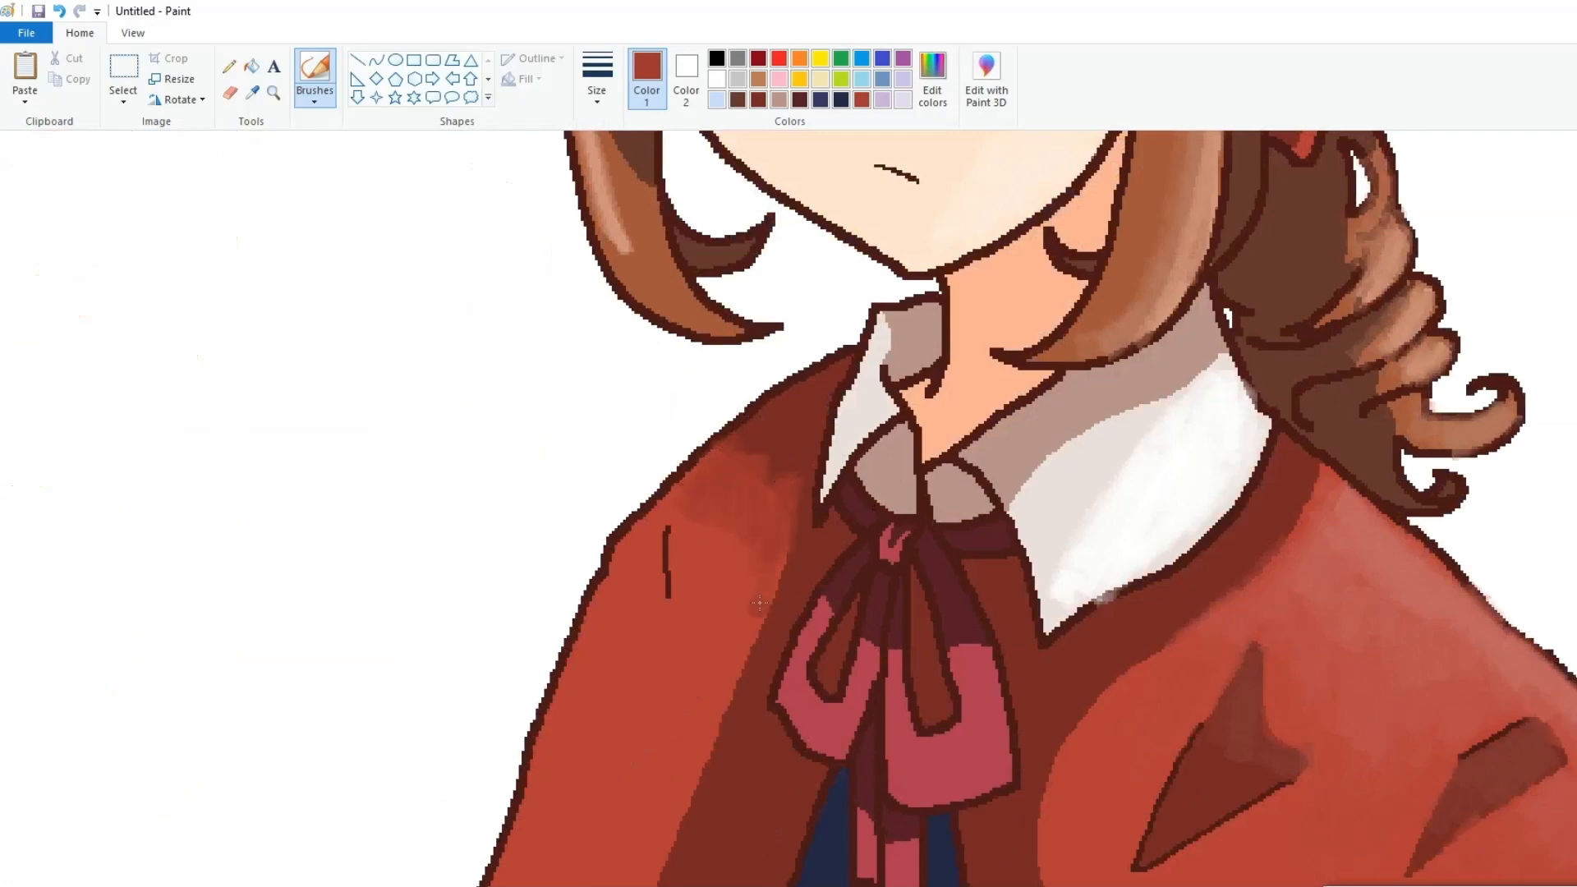
mouse_move(771, 472)
left_mouse_down()
mouse_move(743, 671)
mouse_move(730, 673)
mouse_move(767, 606)
mouse_move(676, 826)
mouse_move(705, 700)
mouse_move(689, 766)
left_mouse_up()
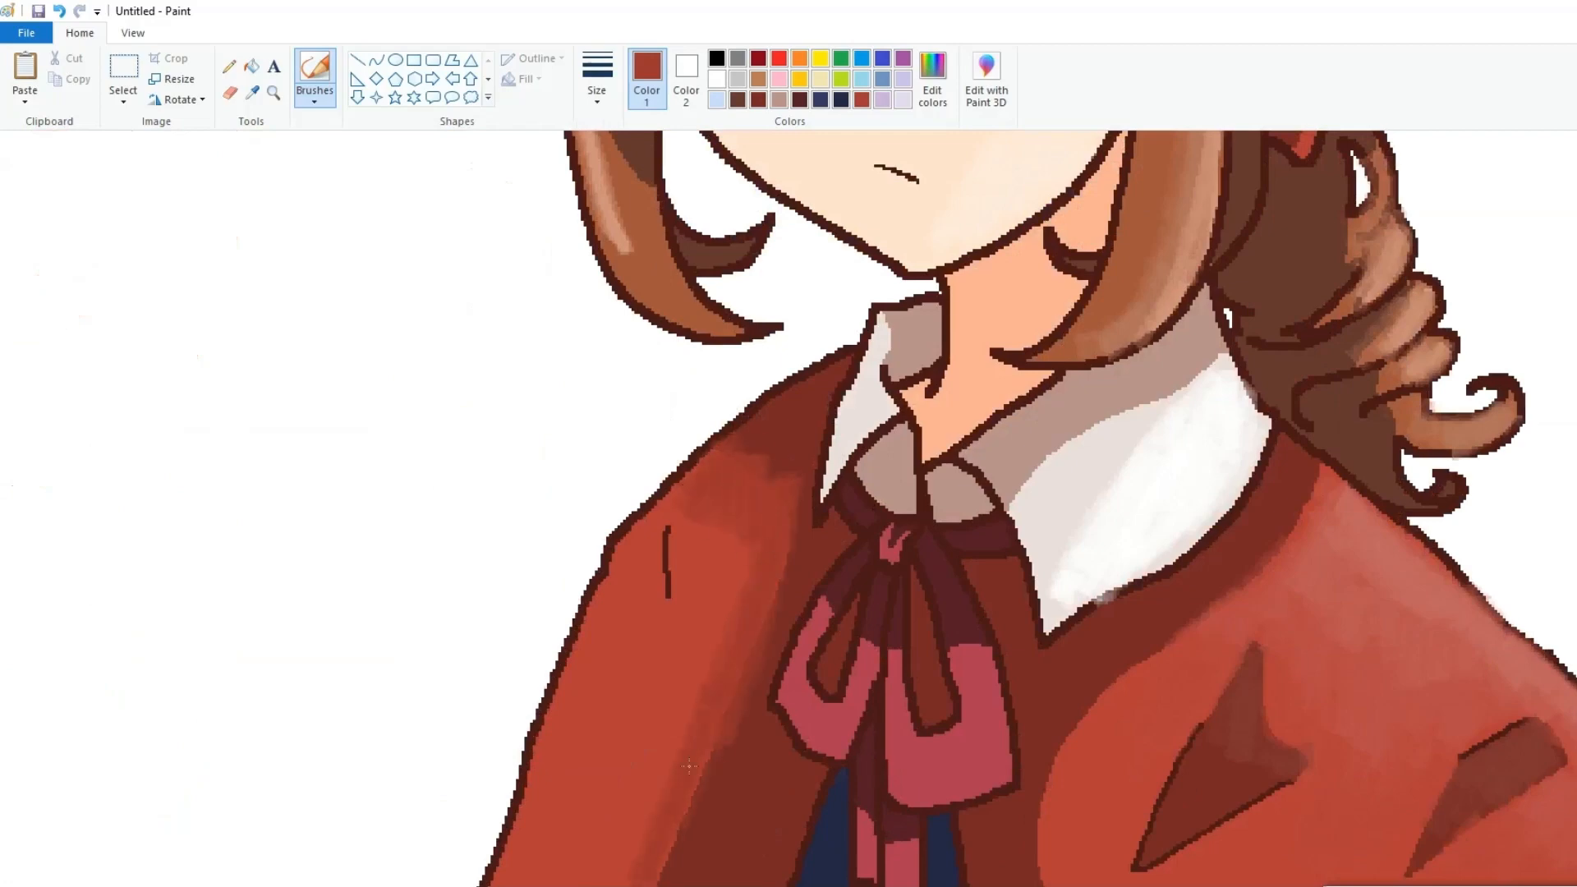
left_click_drag(678, 502, 640, 548)
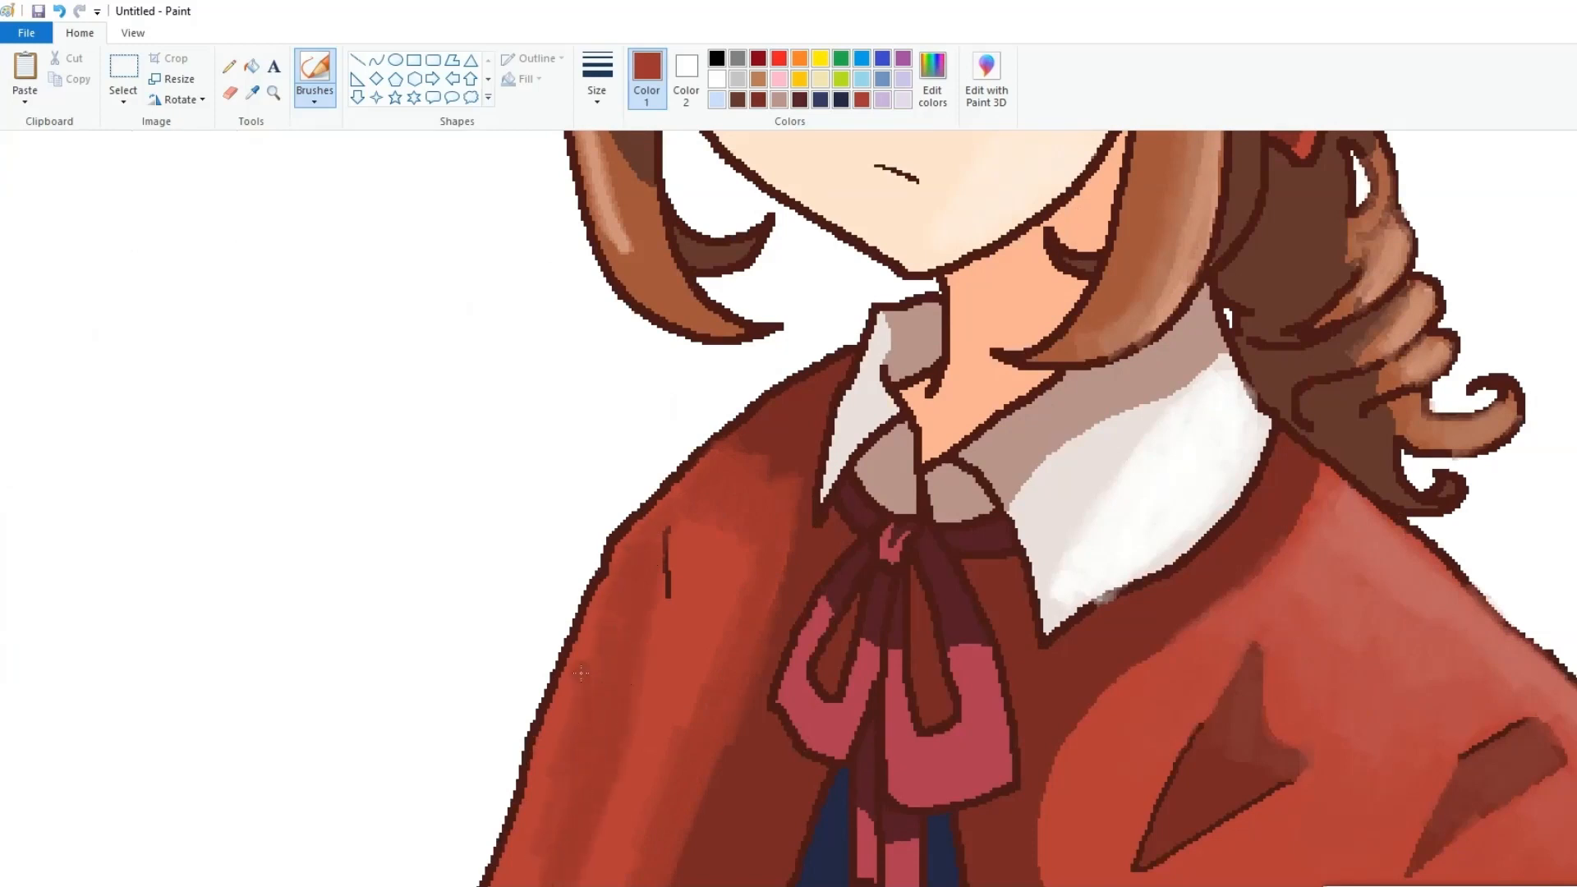
left_click_drag(1236, 657, 1199, 781)
left_click_drag(1087, 863, 1141, 732)
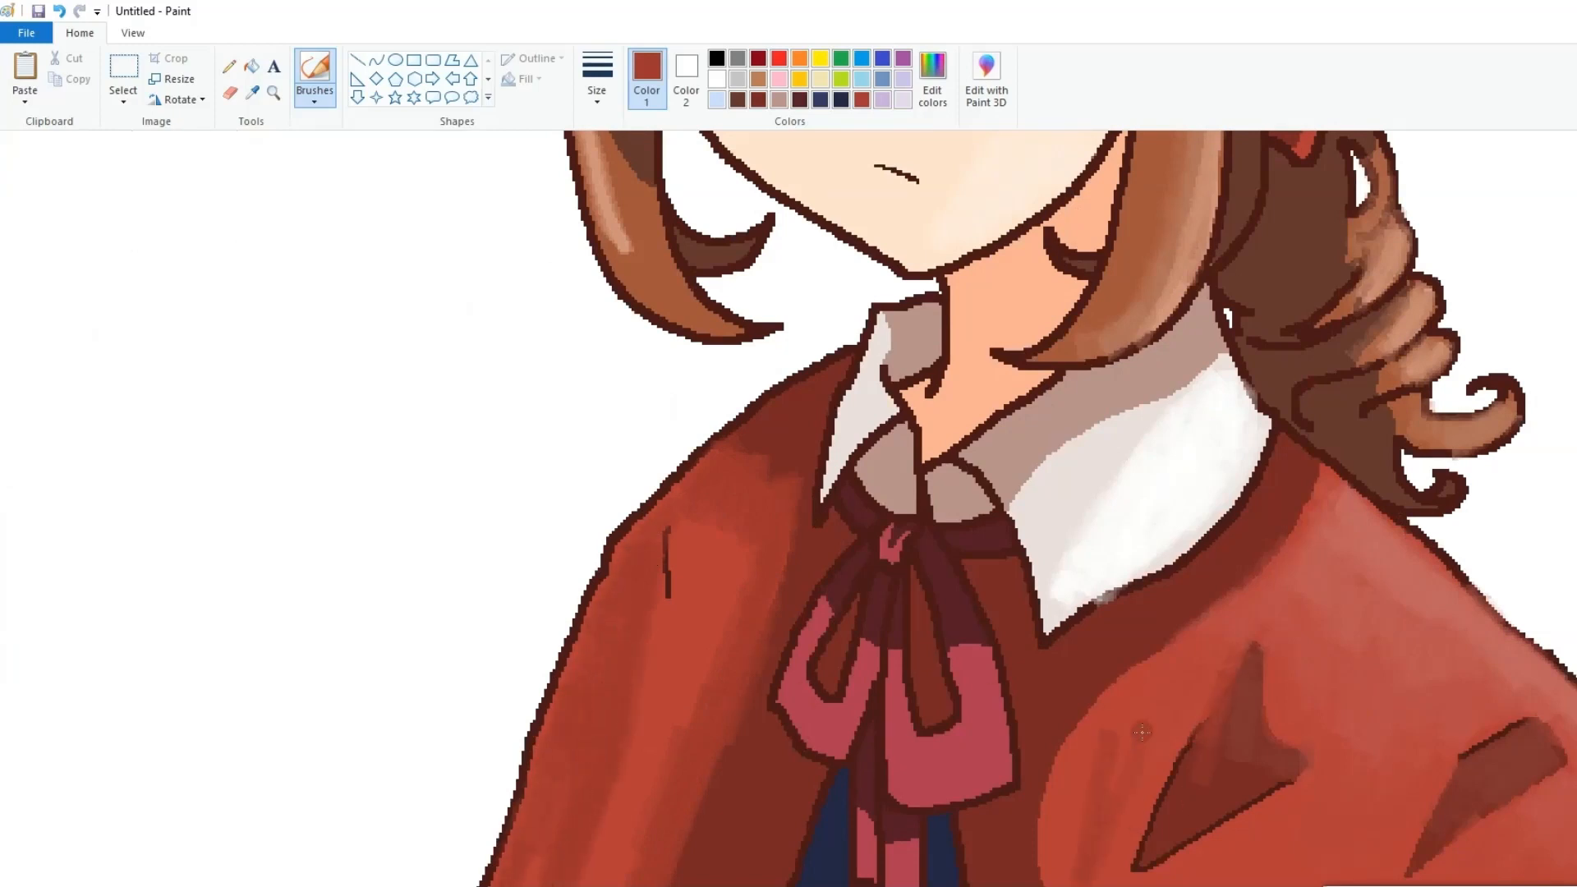
left_click_drag(1449, 827, 1434, 851)
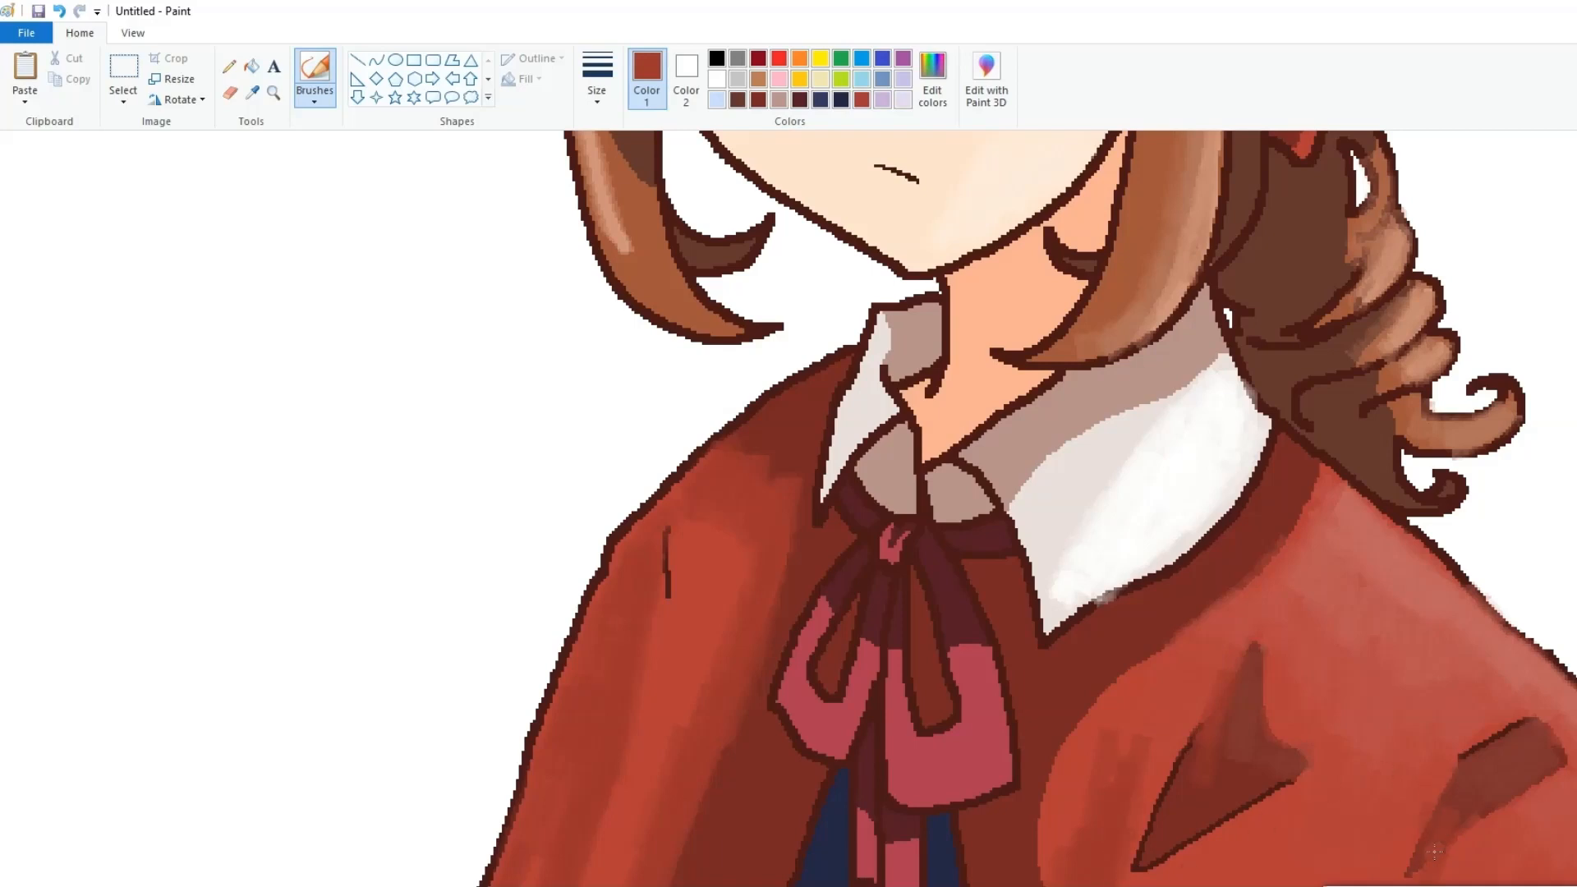
scroll(1089, 873, "right", 5)
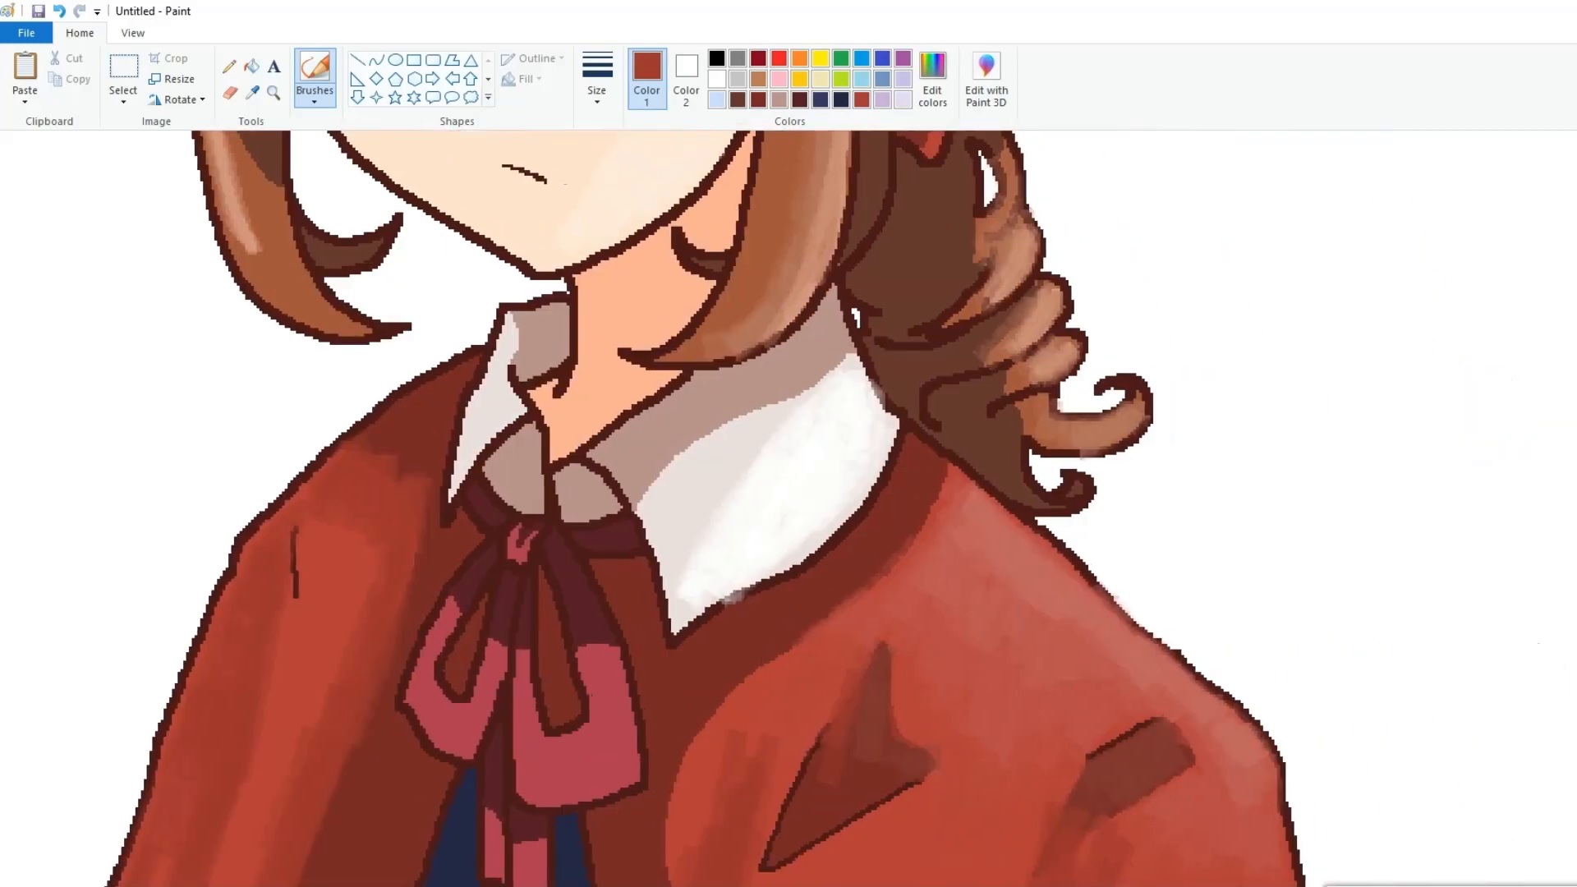
Sample the darker red at the coat's left shoulder and blend it along the shadow edges and the right-hand fold
scroll(840, 509, "left", 4)
left_click(252, 92)
left_click(621, 475)
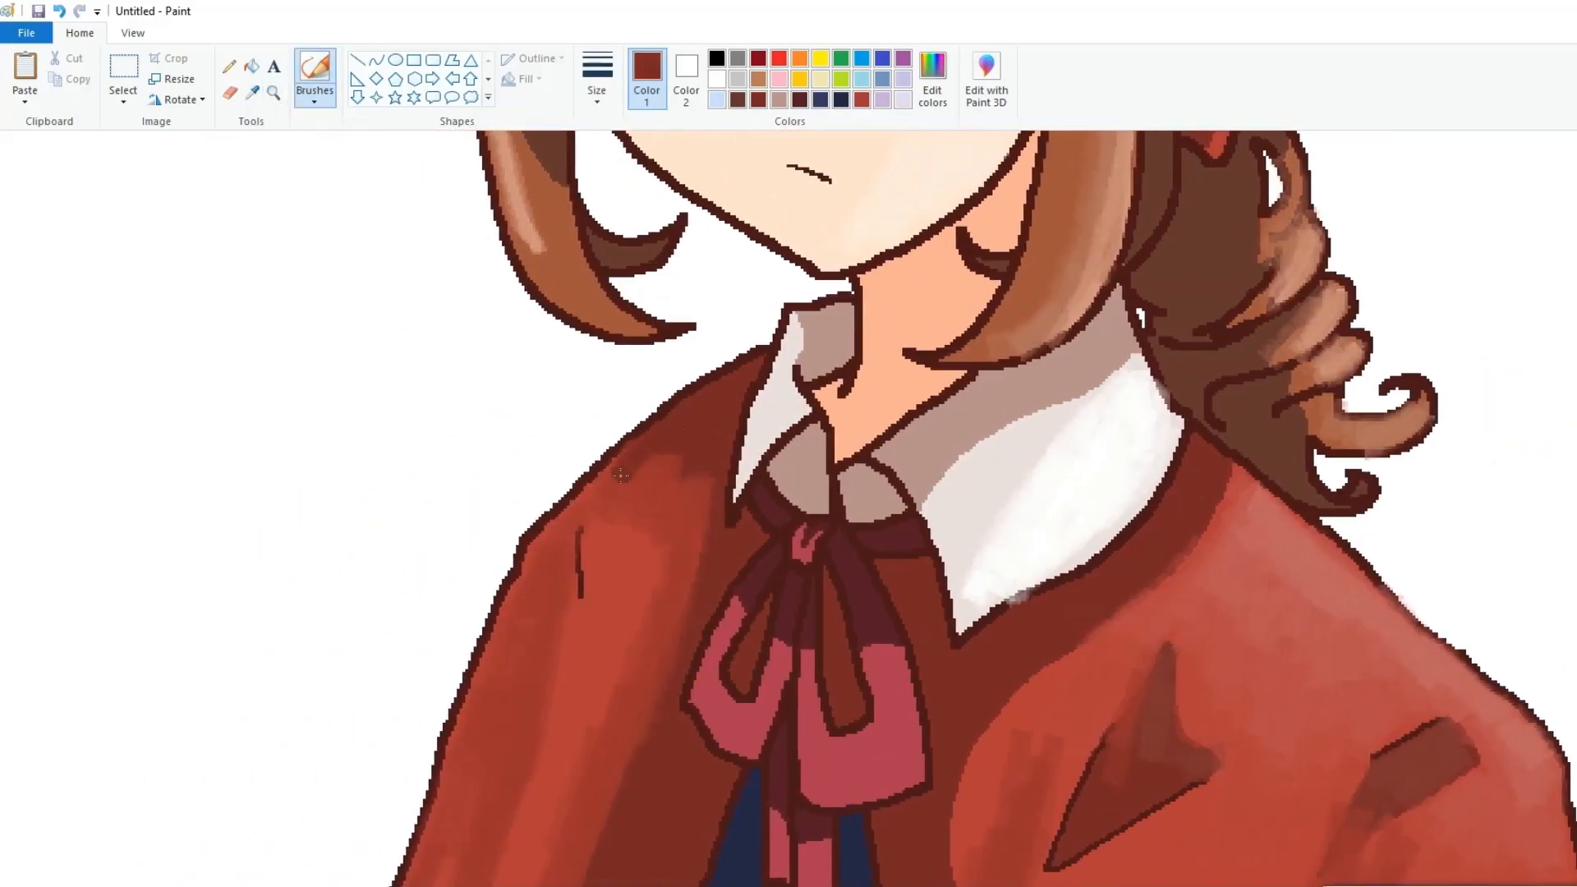
mouse_move(621, 475)
left_mouse_down()
mouse_move(690, 522)
mouse_move(706, 513)
mouse_move(670, 465)
mouse_move(708, 487)
mouse_move(625, 773)
left_mouse_up()
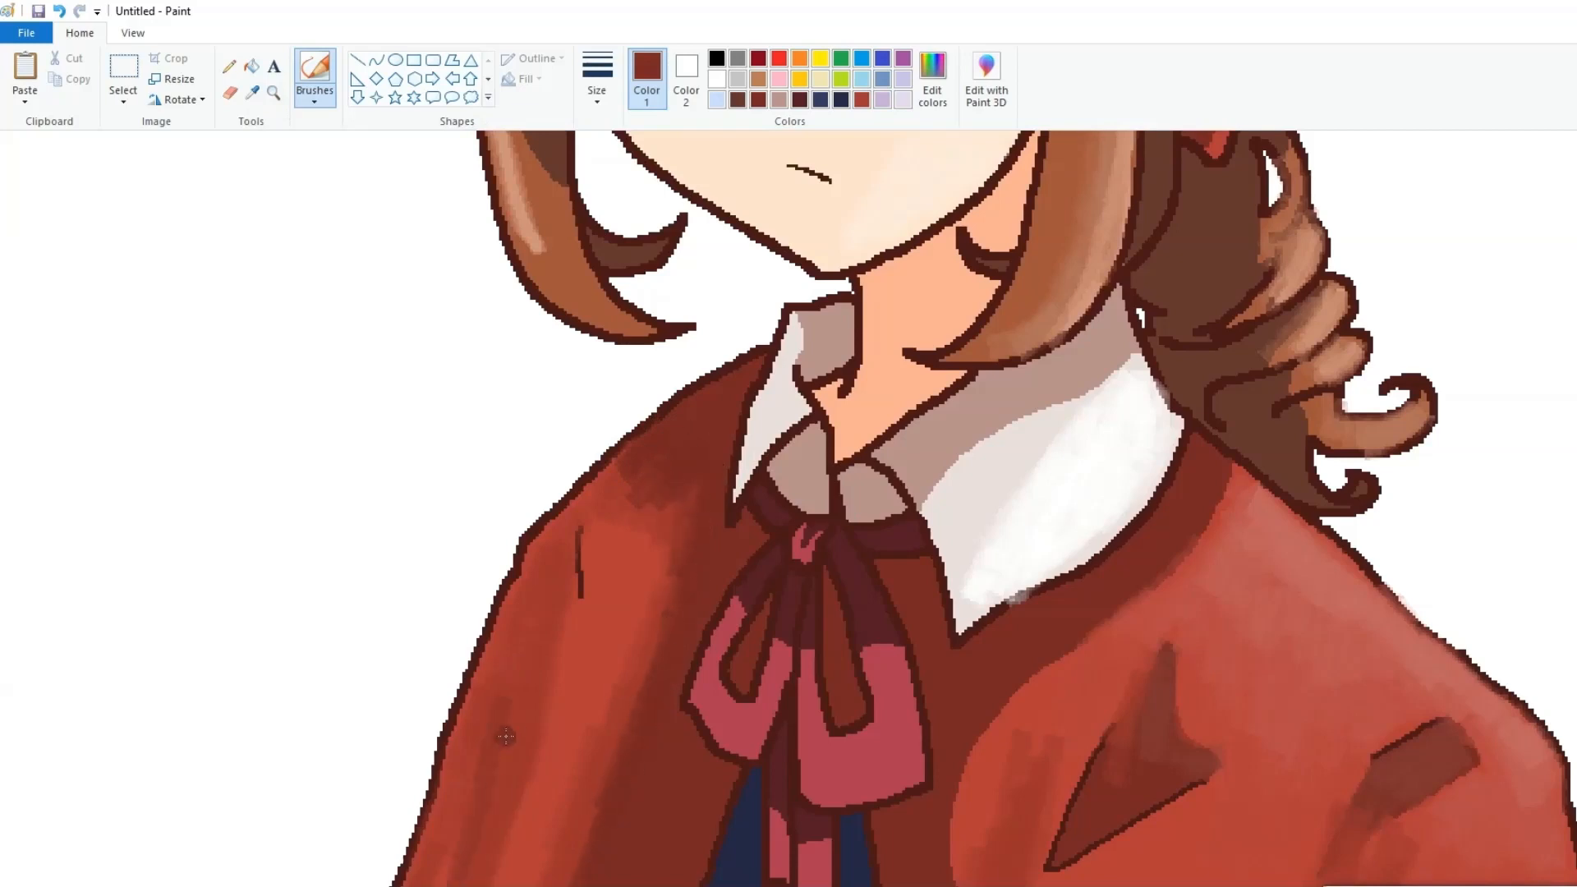
mouse_move(973, 875)
left_mouse_down()
mouse_move(956, 815)
mouse_move(948, 850)
mouse_move(1010, 693)
mouse_move(1124, 610)
mouse_move(1166, 510)
mouse_move(1124, 615)
mouse_move(1198, 527)
left_mouse_up()
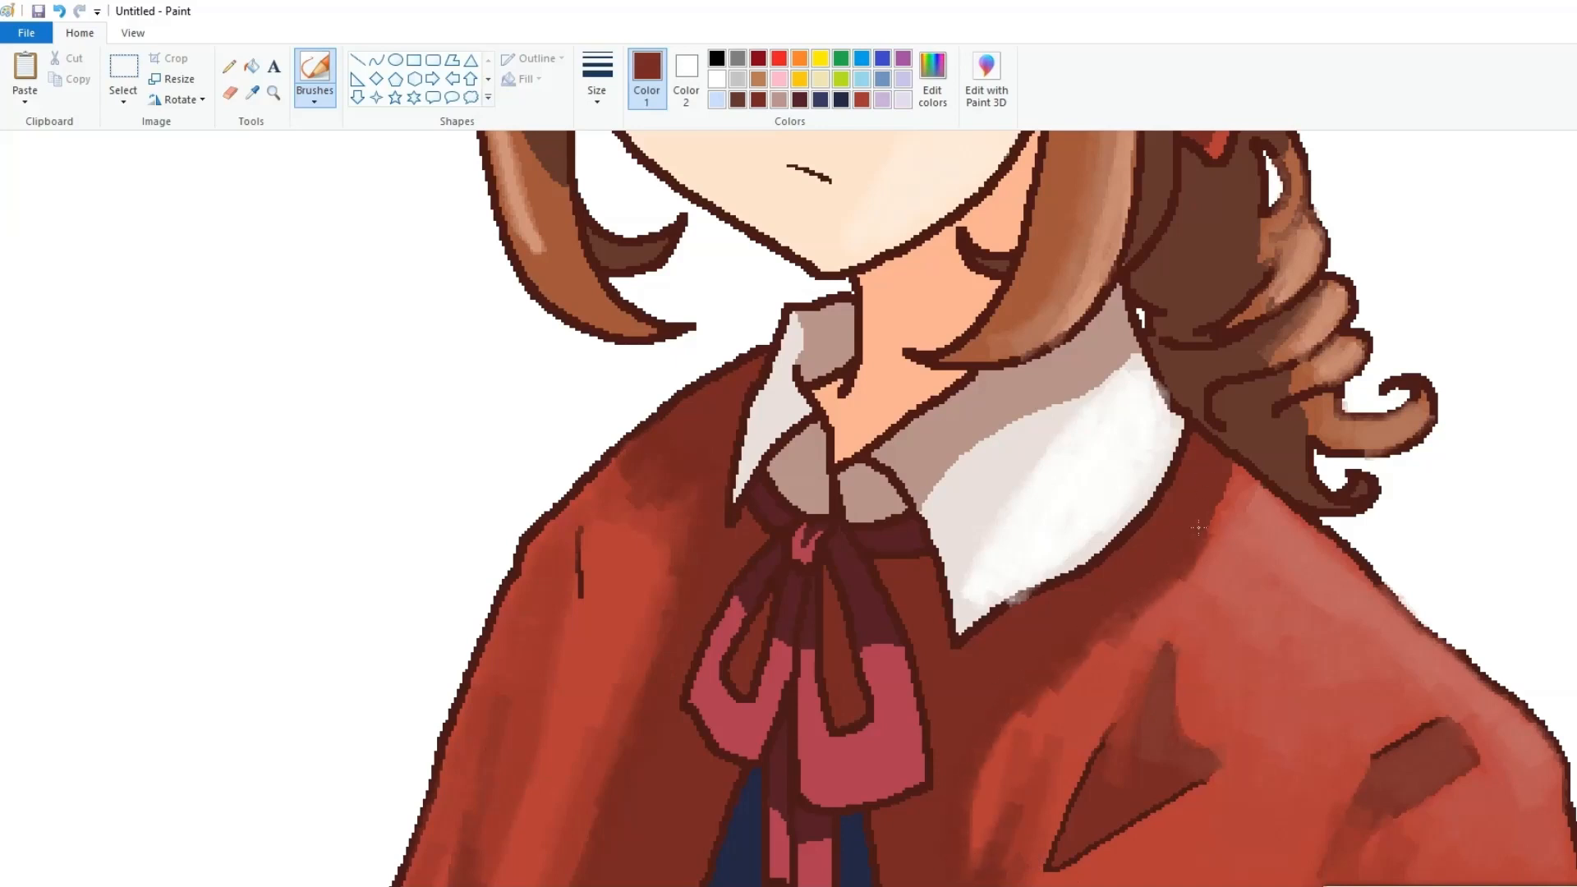
left_click_drag(1217, 757, 1124, 819)
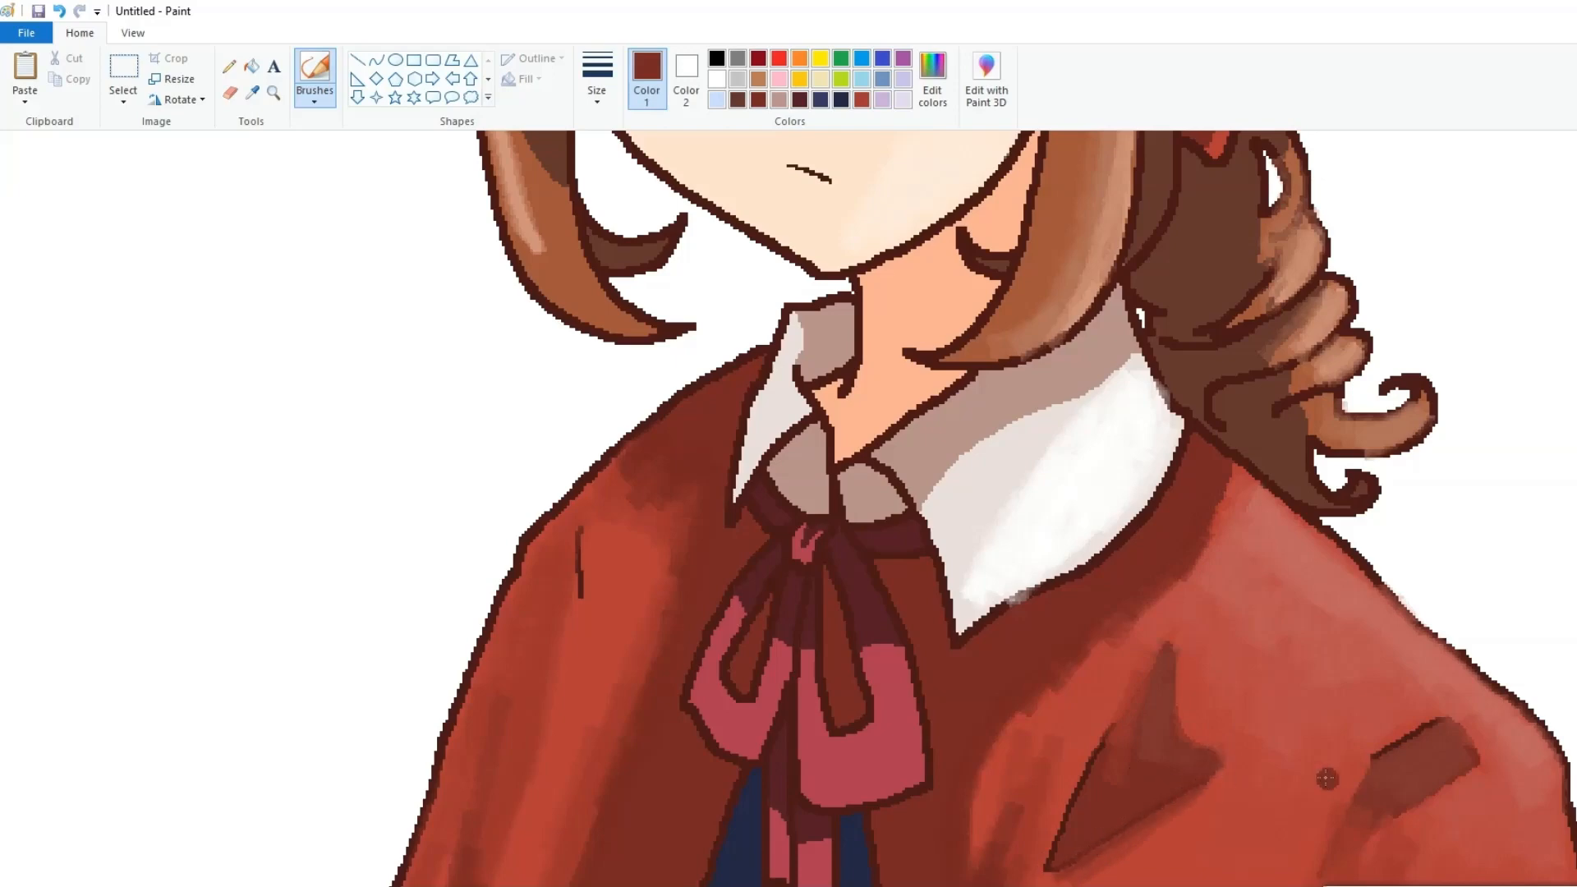
Brush peach shading over the nose bridge, the skin above the left eye, the right jawline and below the right cheek's hair strand
scroll(678, 402, "up", 10)
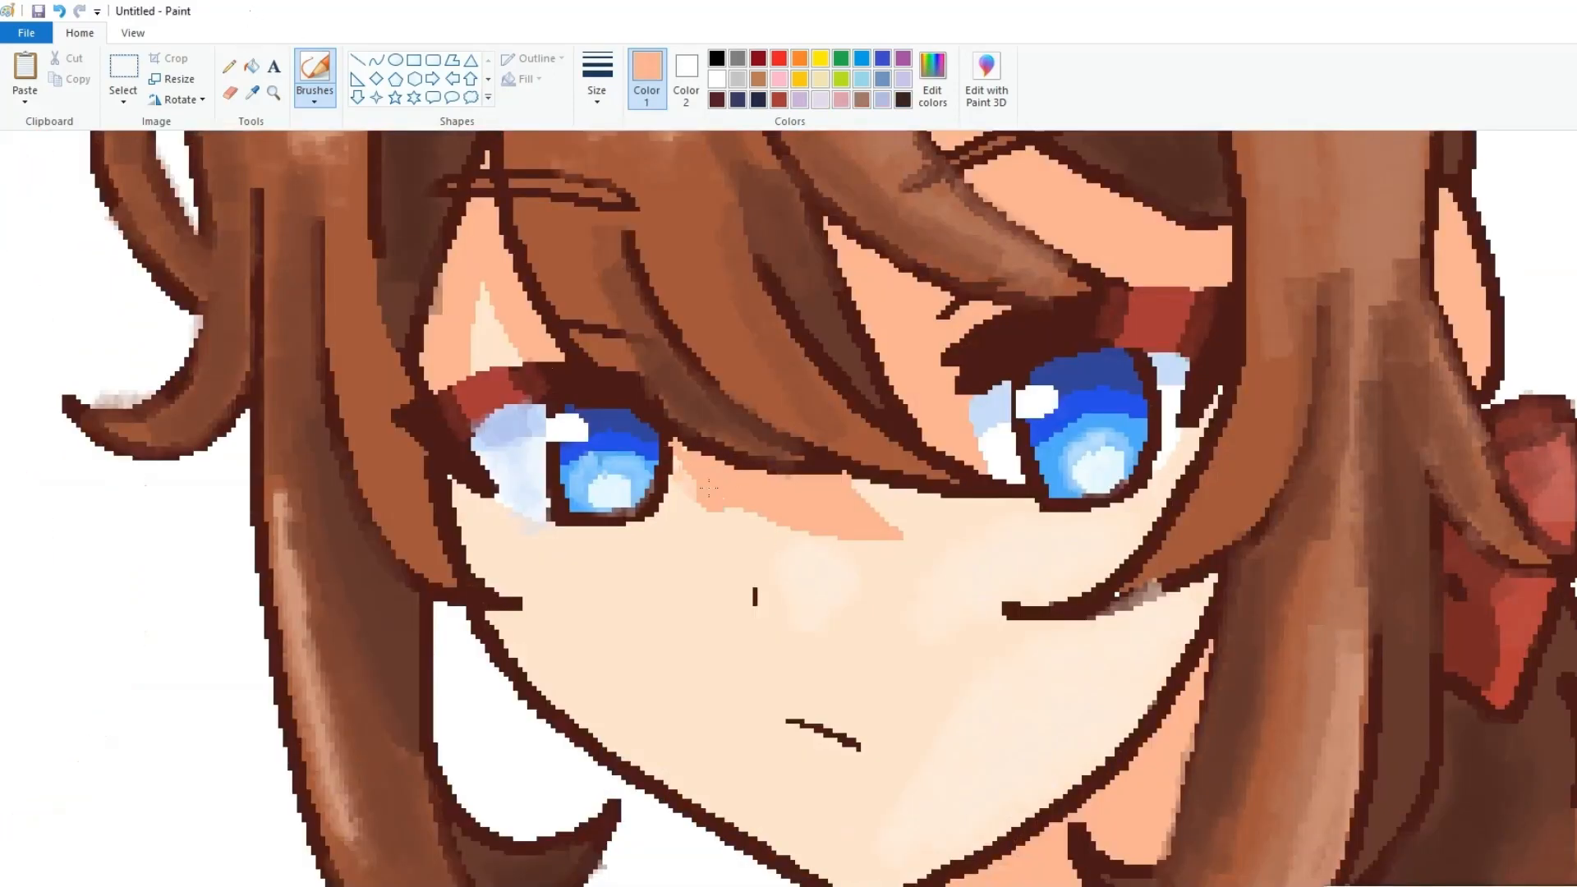
mouse_move(708, 488)
left_mouse_down()
mouse_move(855, 530)
mouse_move(657, 462)
mouse_move(888, 529)
mouse_move(815, 514)
mouse_move(829, 488)
mouse_move(904, 527)
left_mouse_up()
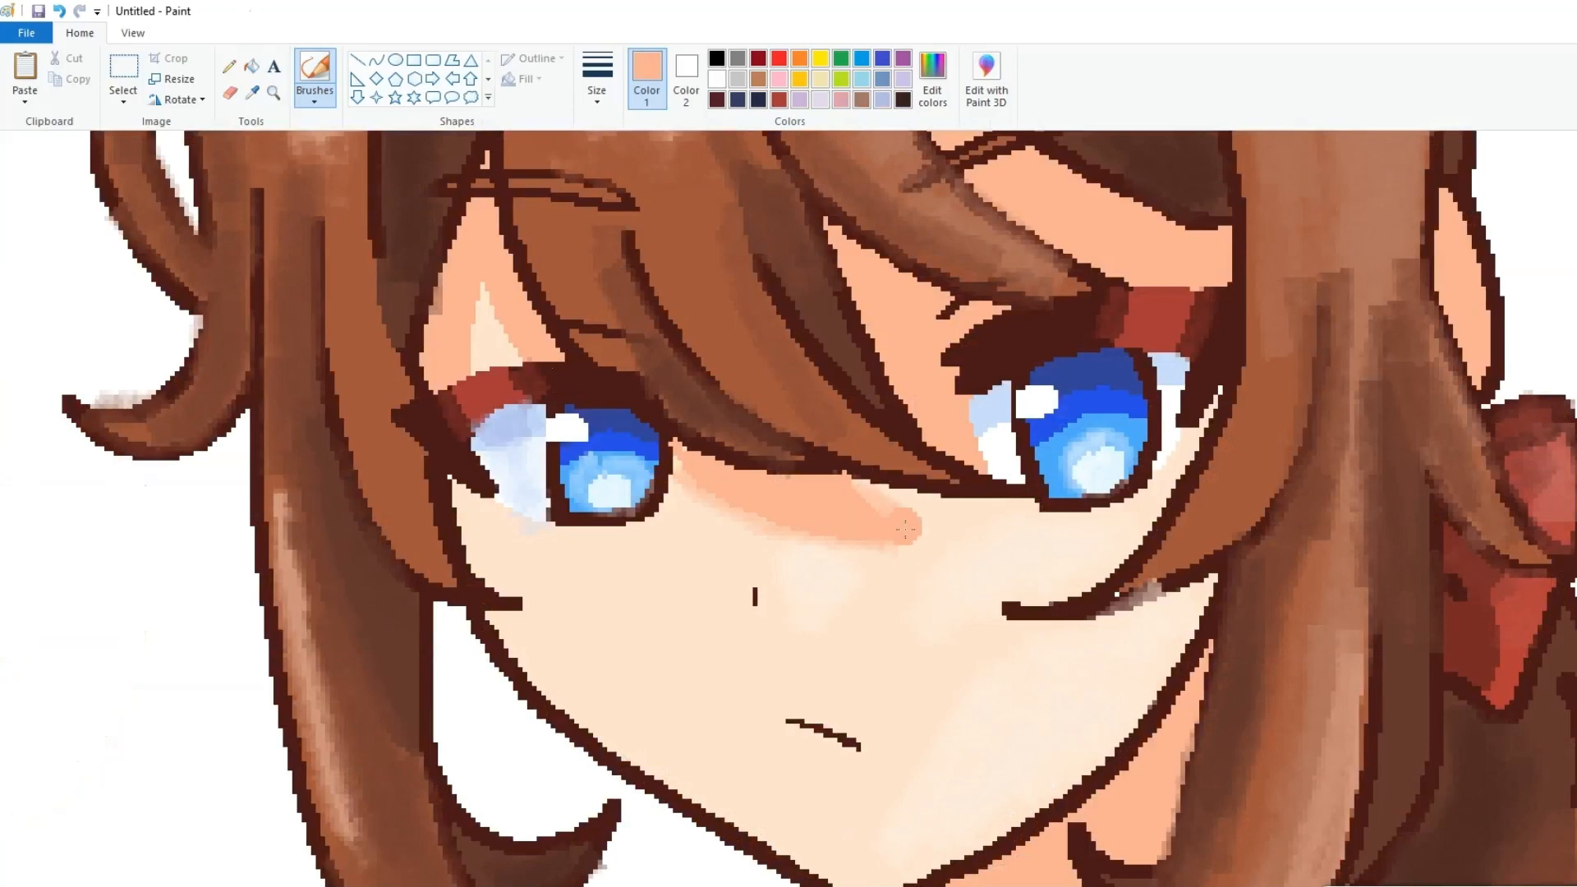
mouse_move(485, 287)
left_mouse_down()
mouse_move(510, 362)
mouse_move(485, 297)
left_mouse_up()
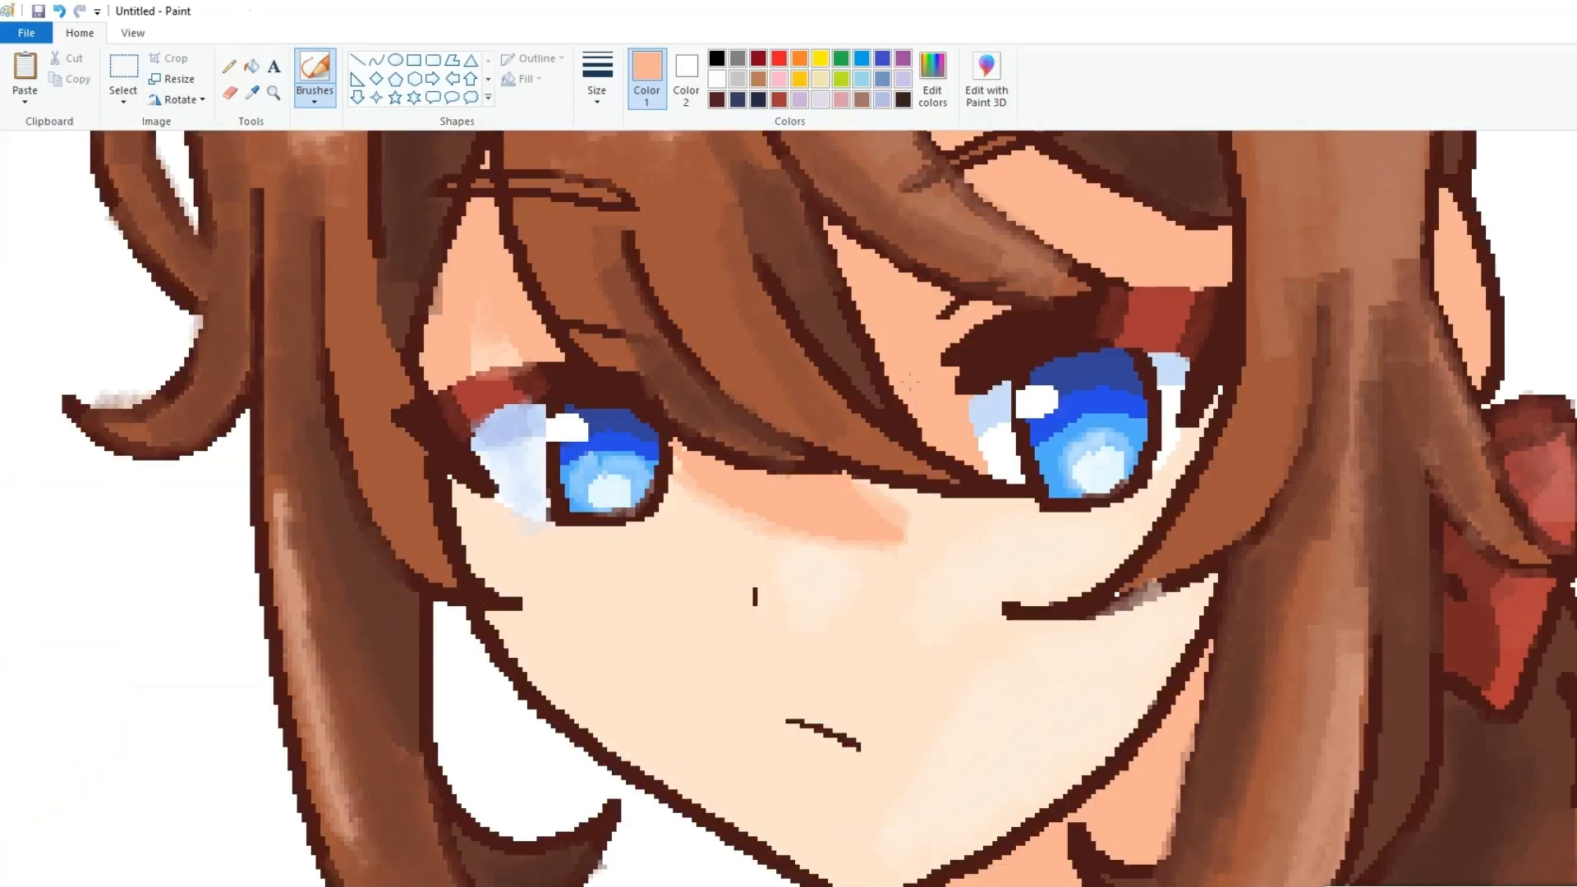
scroll(1298, 347, "down", 3)
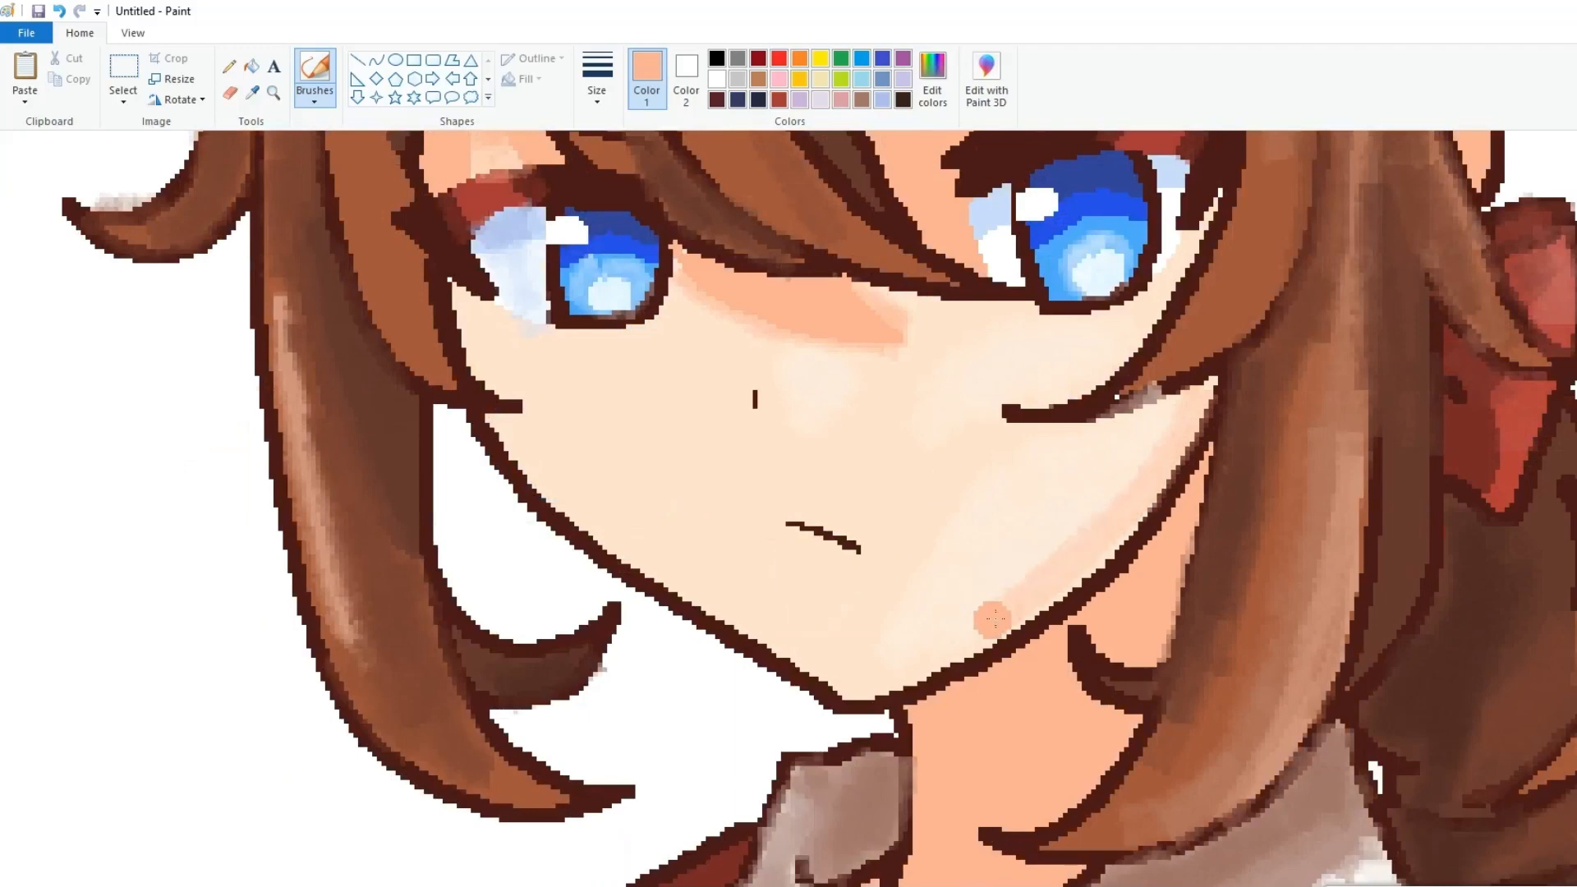
mouse_move(1203, 388)
left_mouse_down()
mouse_move(1059, 411)
mouse_move(1195, 397)
left_mouse_up()
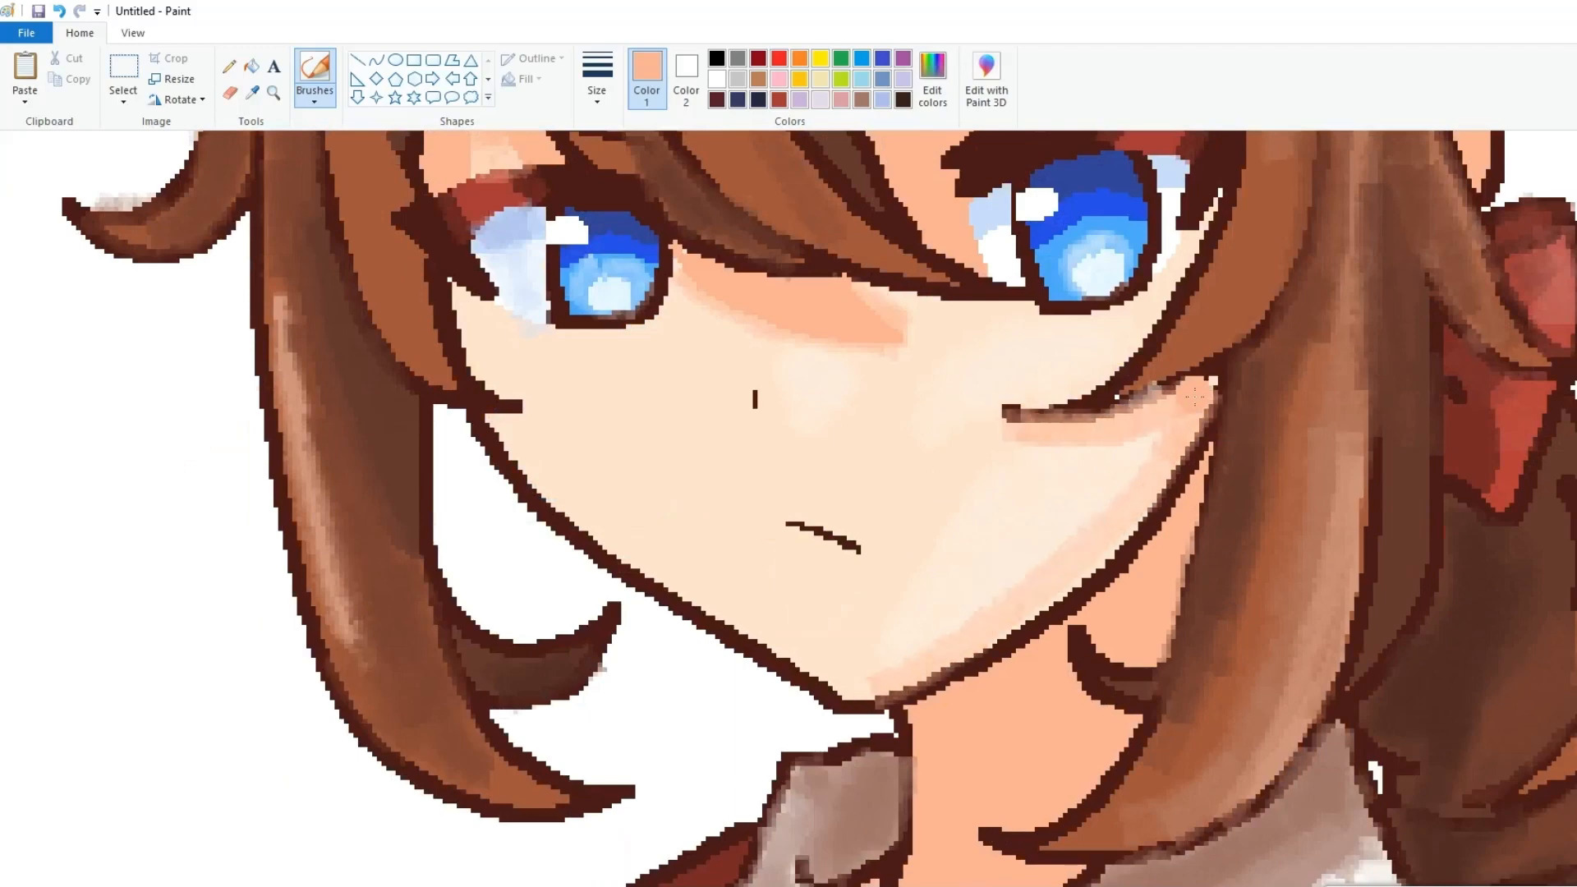
Sample the lighter peach at the end of the nose bridge shadow and soften that shadow with it
scroll(1195, 398, "up", 3)
left_click(252, 92)
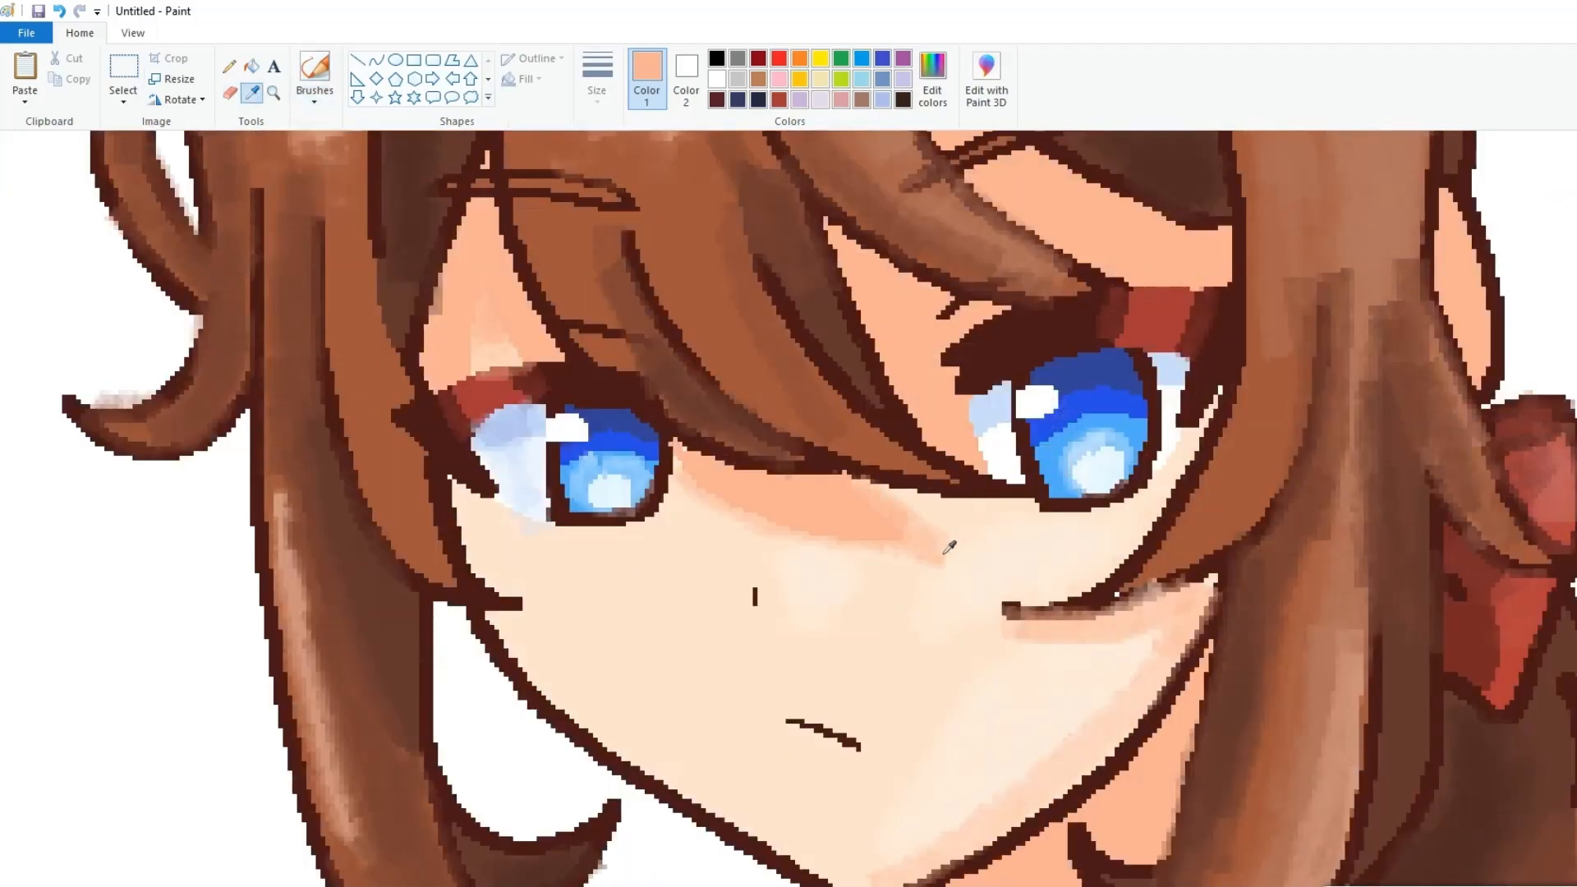
left_click(944, 553)
left_click_drag(903, 525, 701, 476)
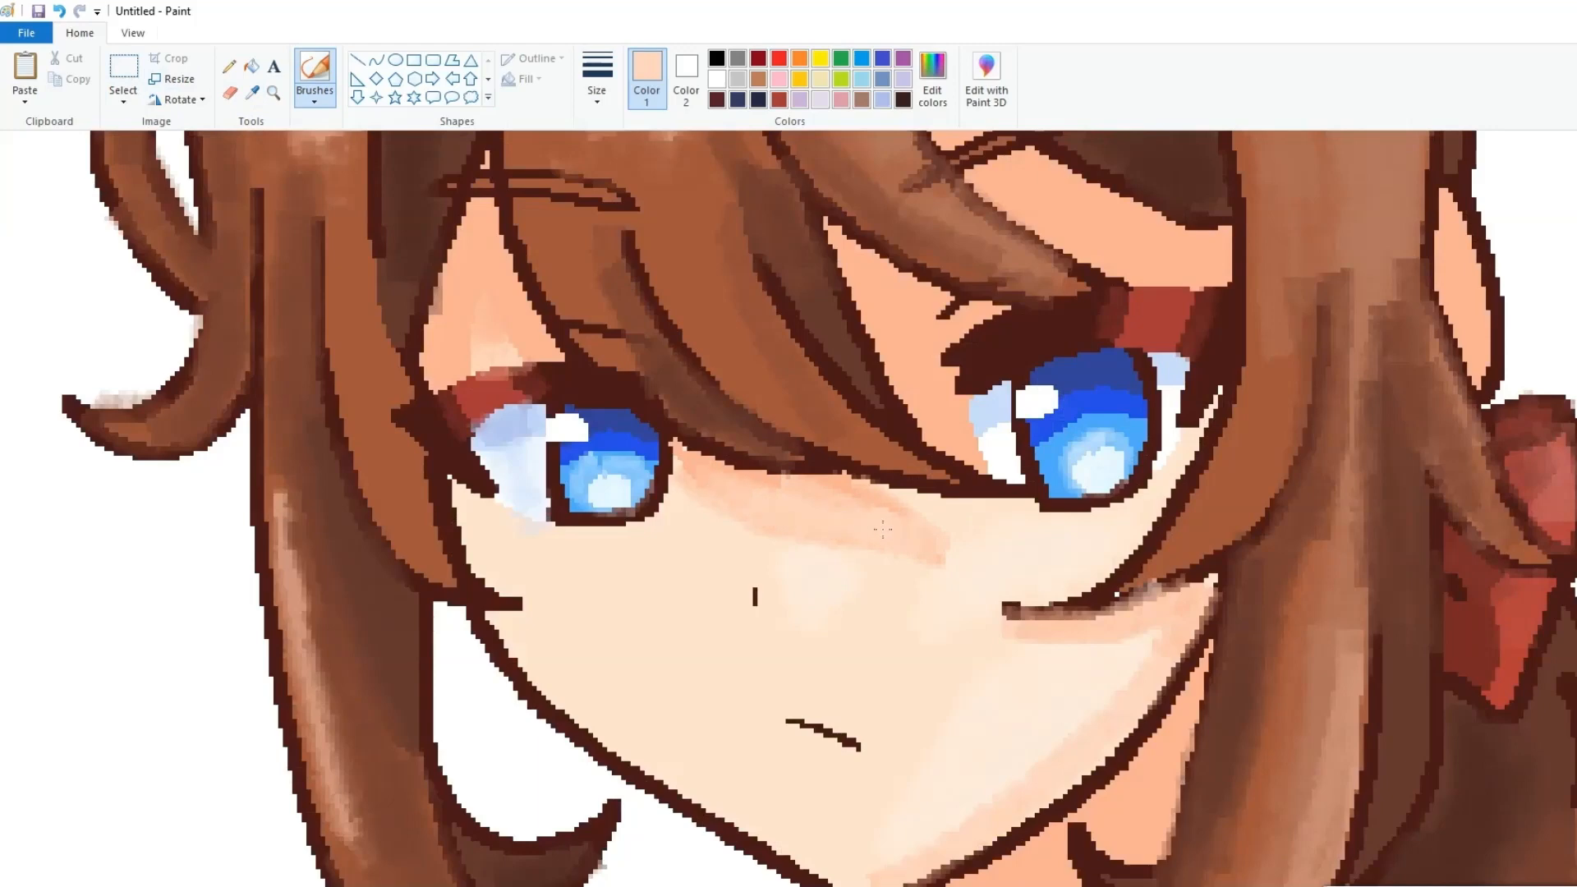
Sample the light peach beside the nose bridge shadow again and blend it over the left side of the face
scroll(905, 534, "down", 3)
left_click(252, 92)
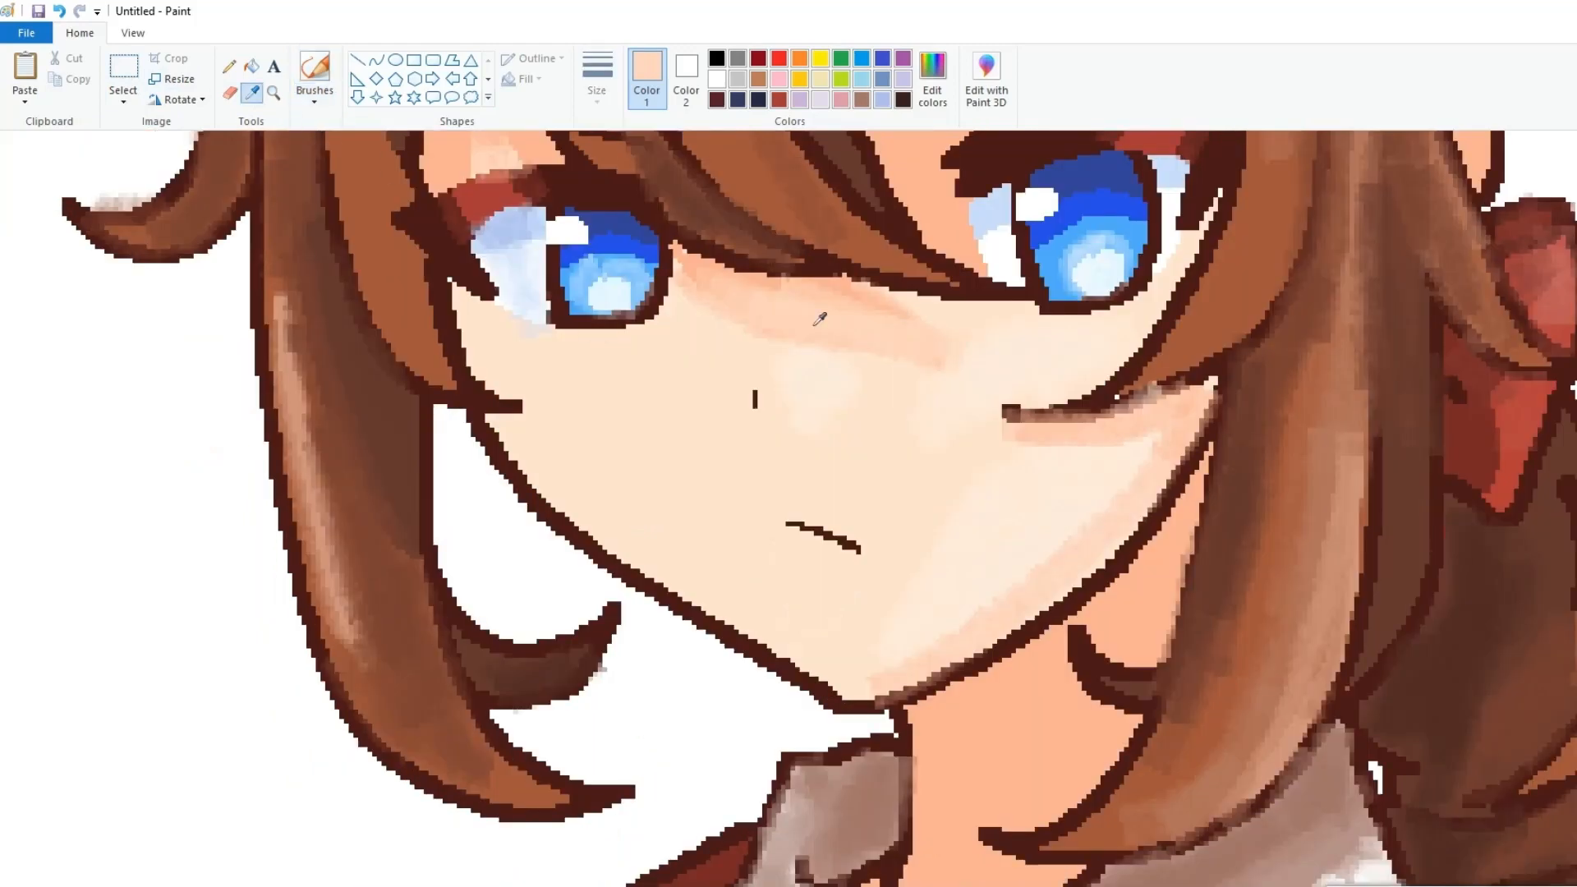
left_click(953, 360)
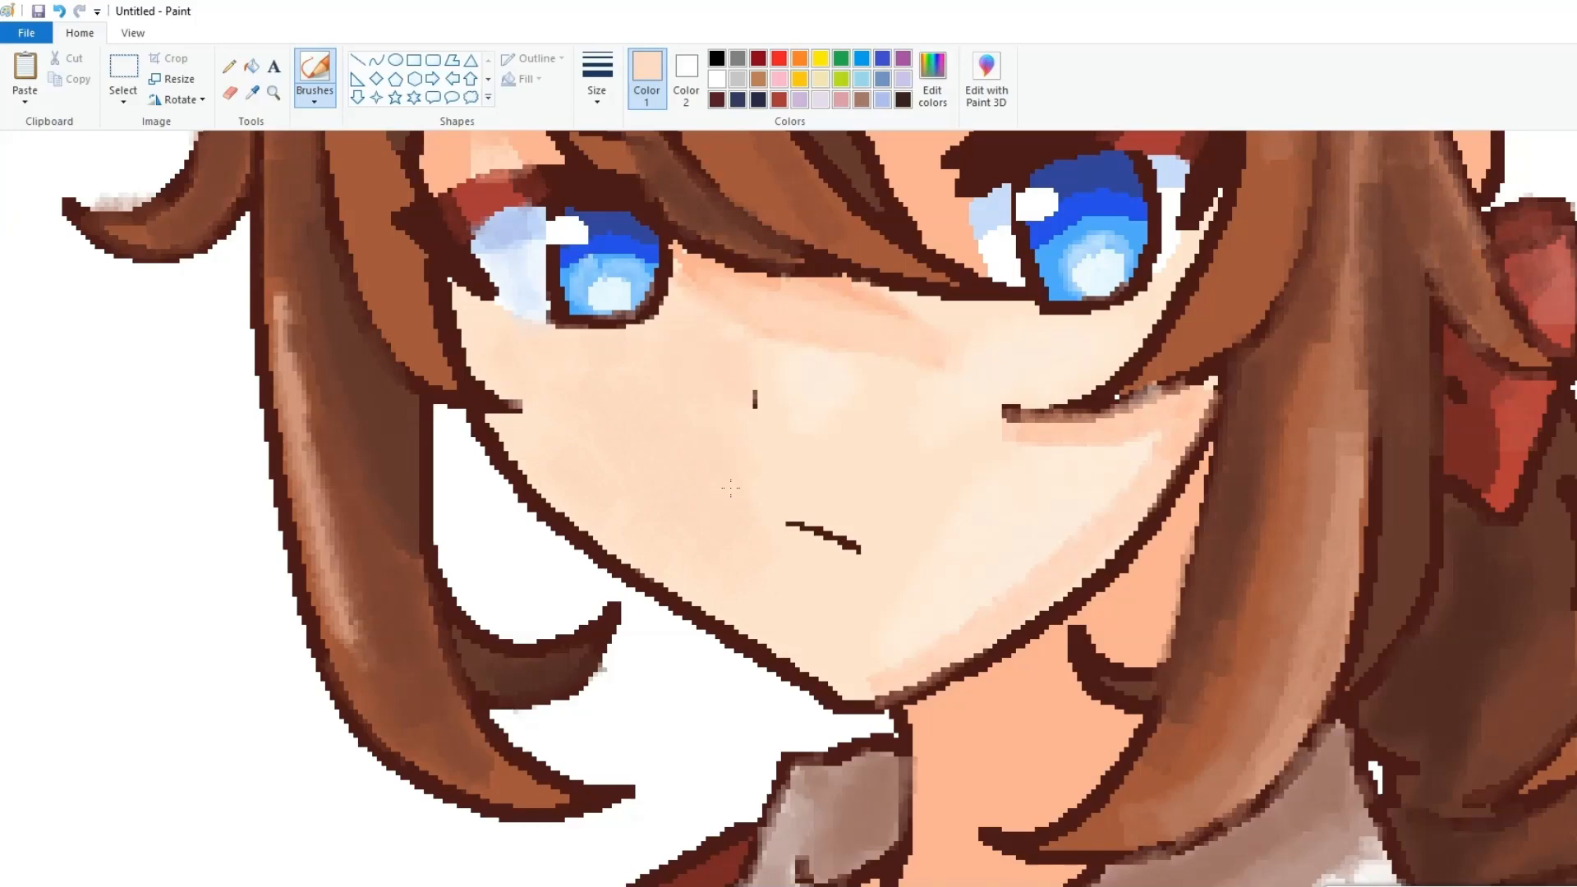
Set the Pencil to white and choose its line thickness
left_click(229, 66)
left_click(717, 79)
left_click(597, 78)
left_click(640, 156)
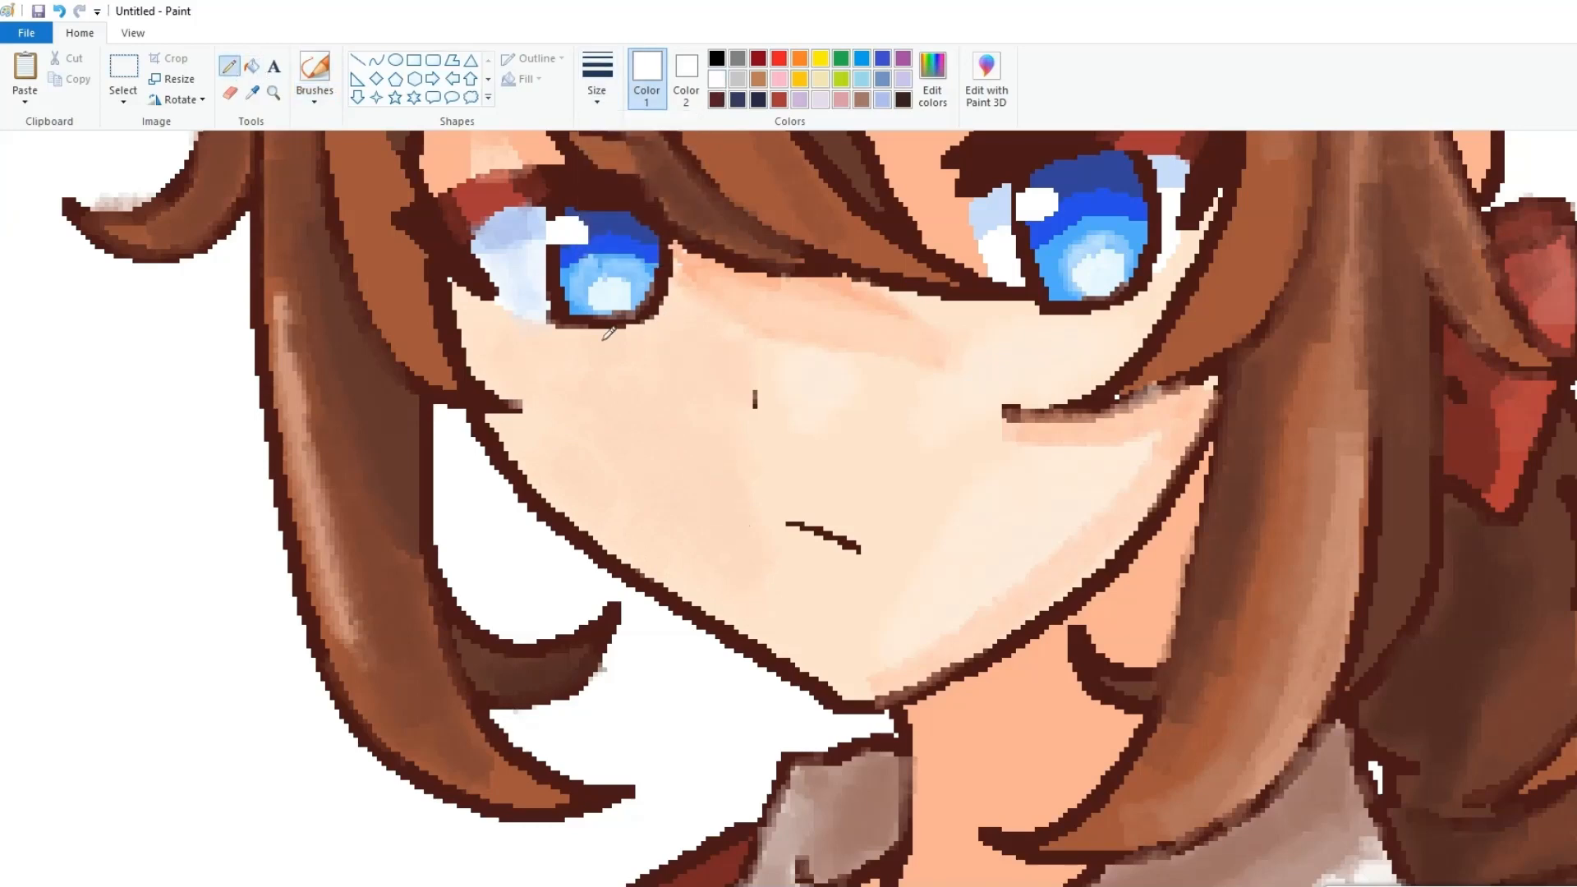
scroll(1060, 353, "down", 4)
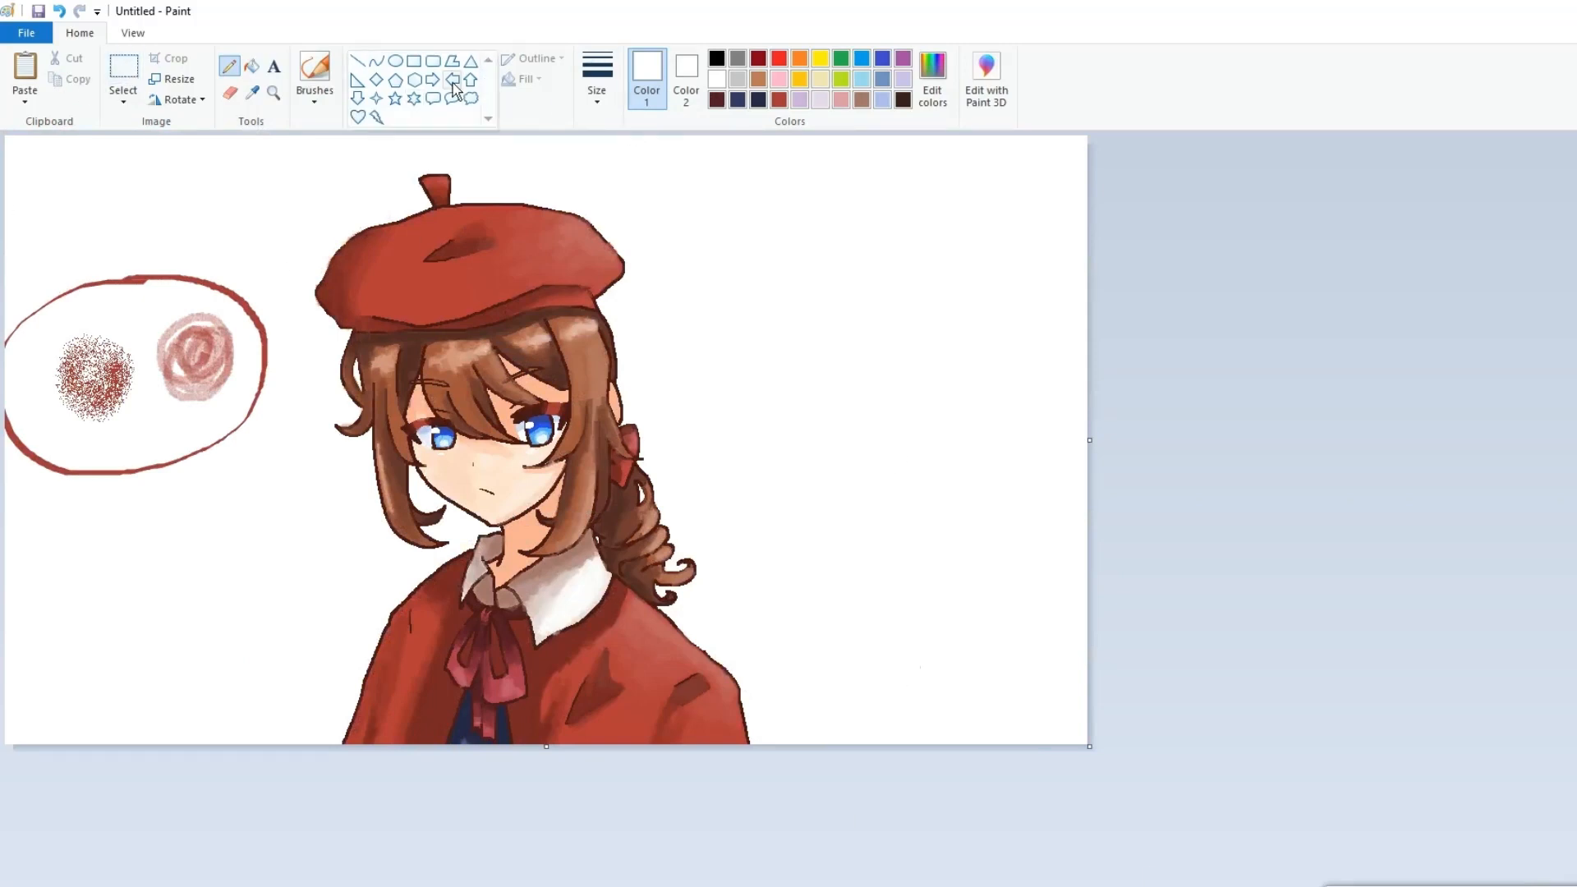
Draw a red outlined arrow on each side of the character, both pointing at it, and undo both arrows
left_click(432, 78)
left_click(778, 59)
left_click_drag(187, 500, 346, 570)
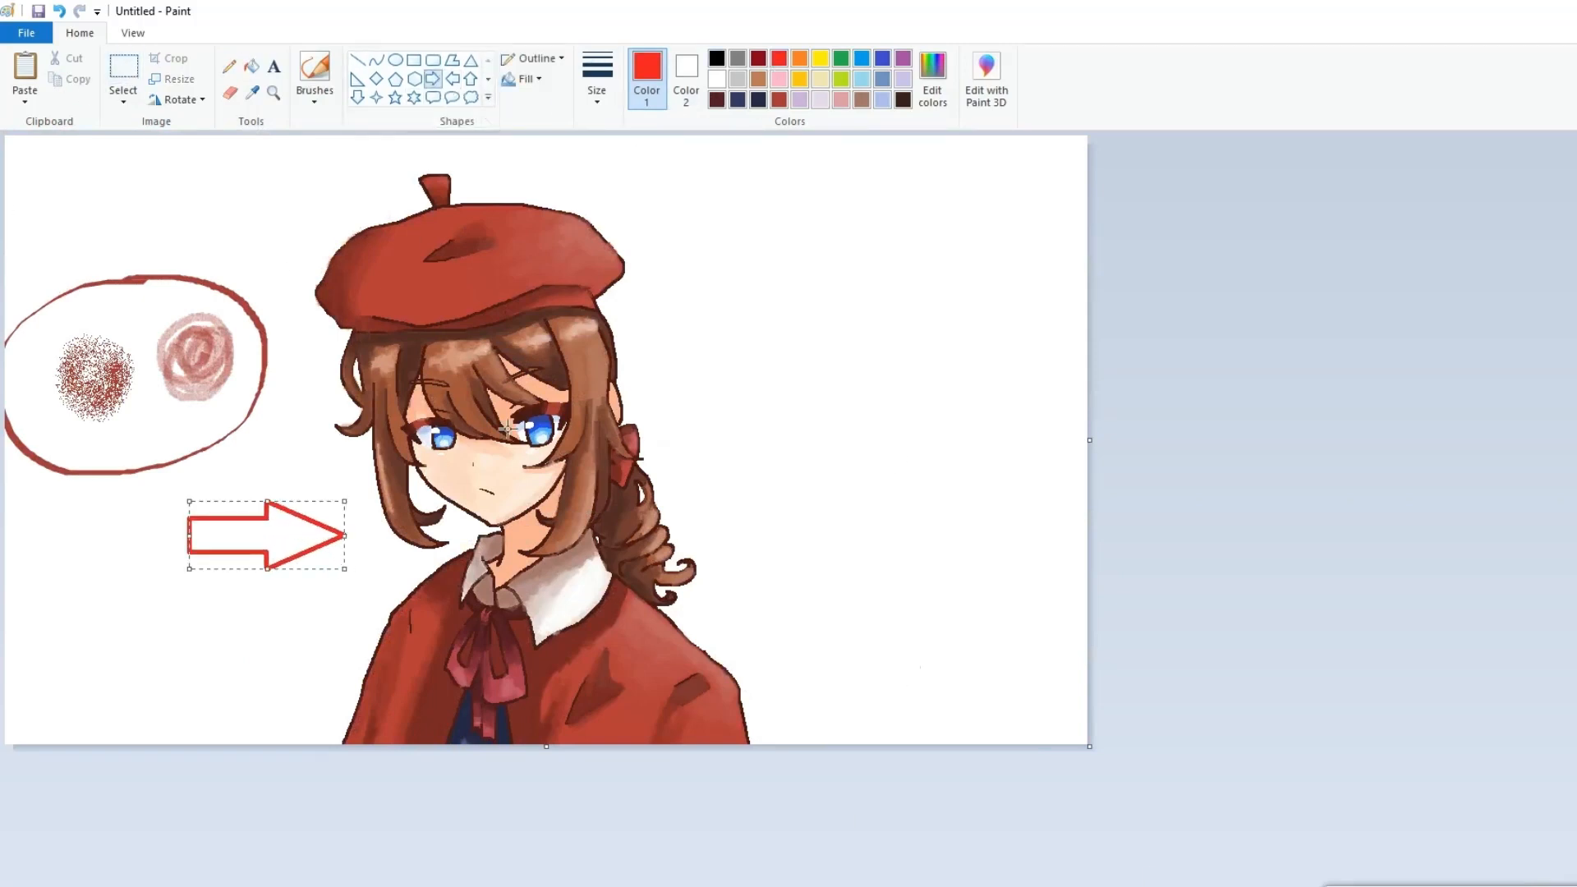
left_click(452, 78)
left_click_drag(953, 473, 753, 560)
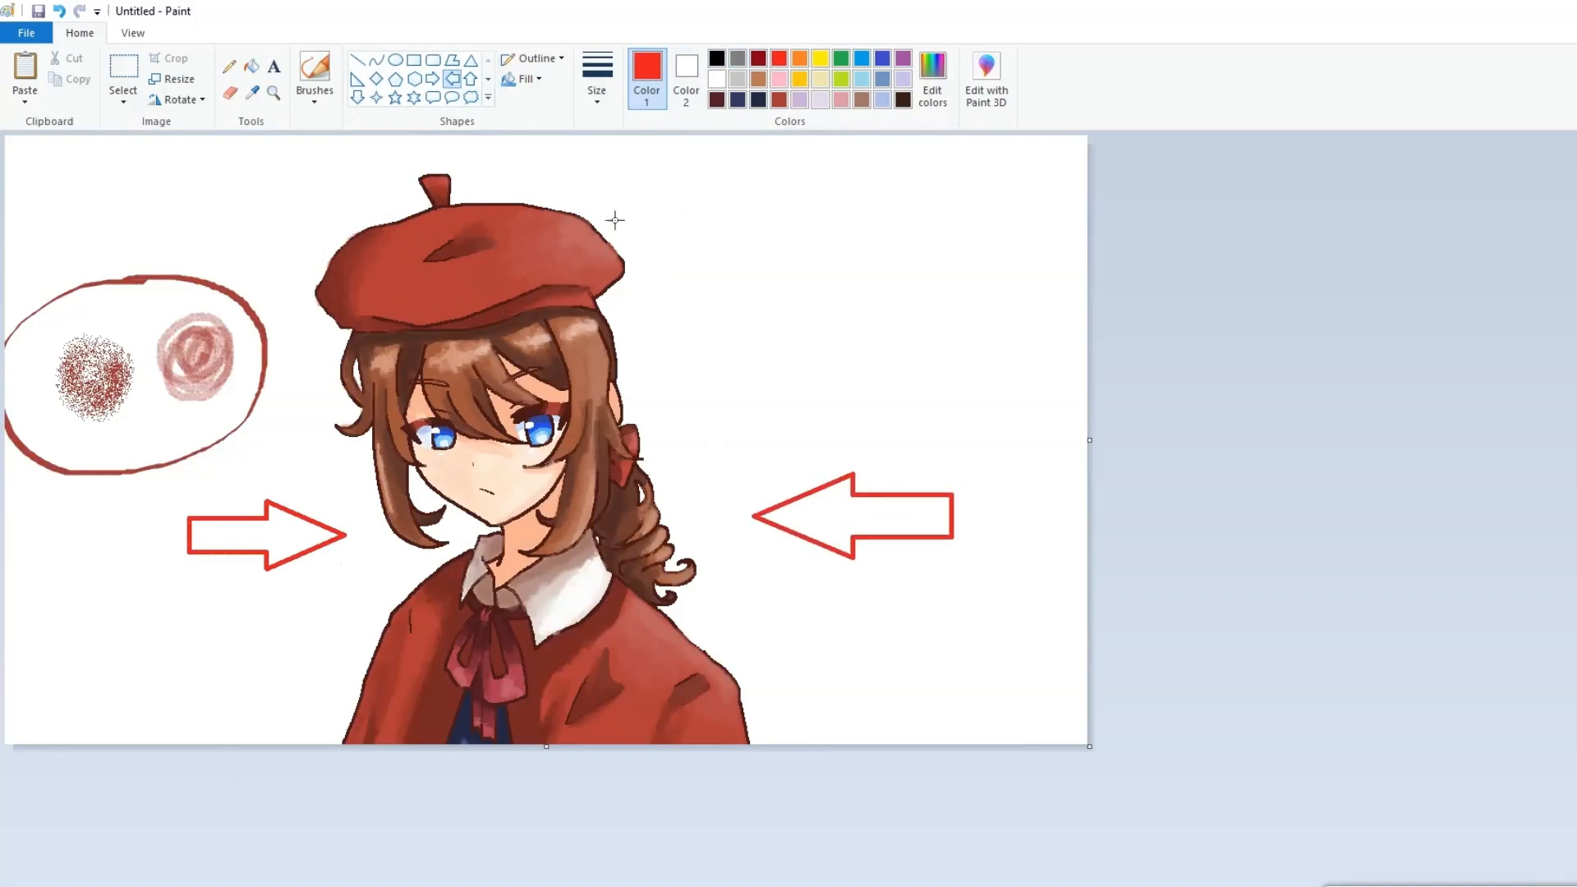
left_click(59, 13)
left_click(59, 13)
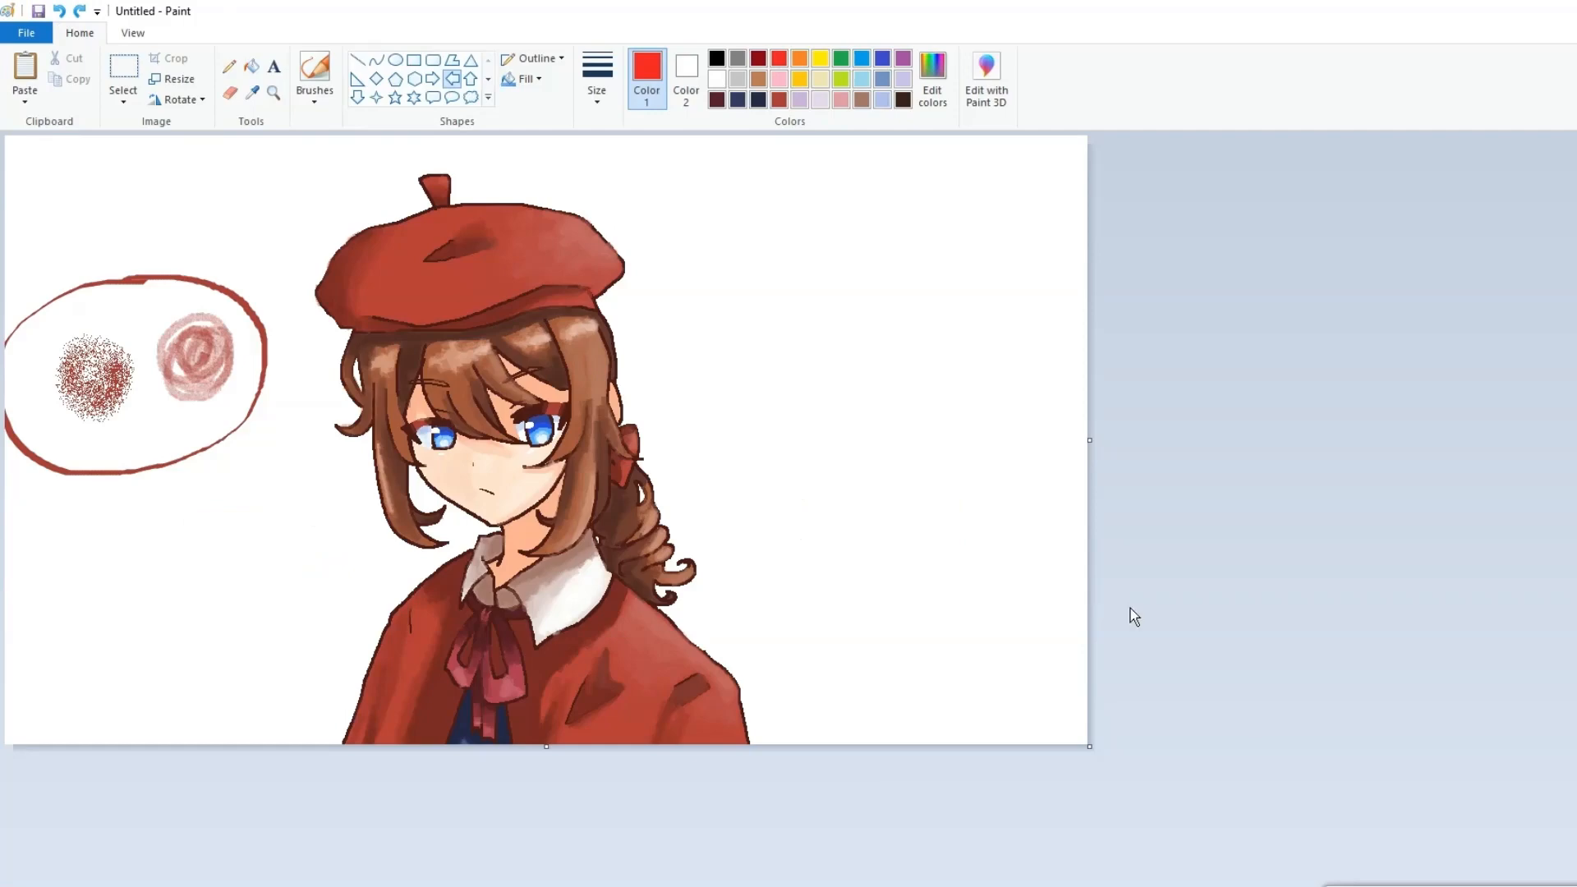
left_click(1534, 882)
left_click_drag(908, 883, 1075, 884)
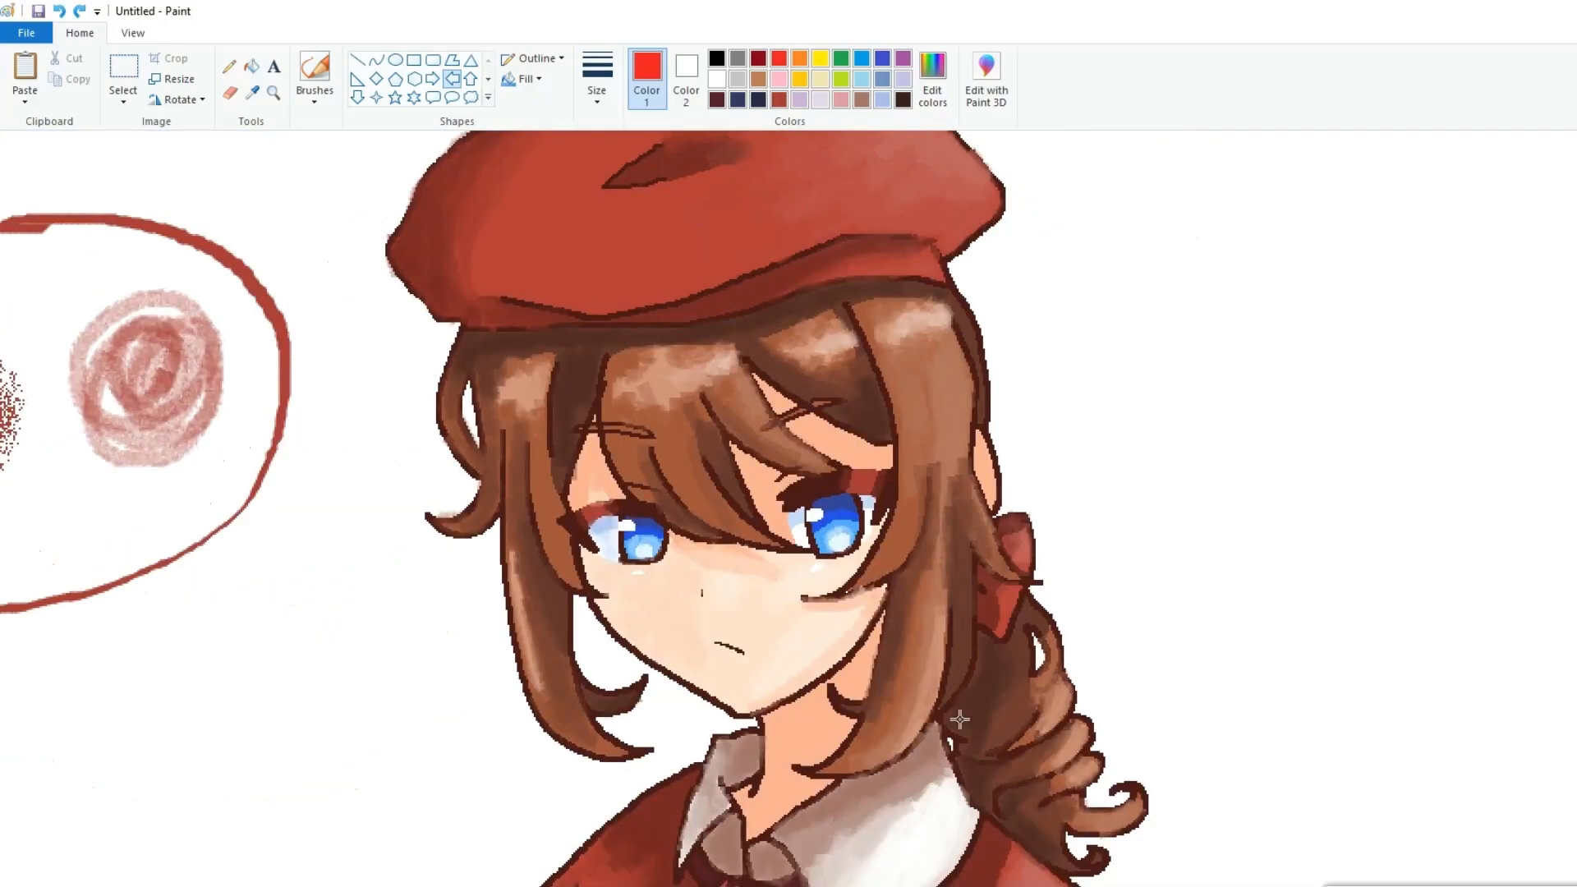